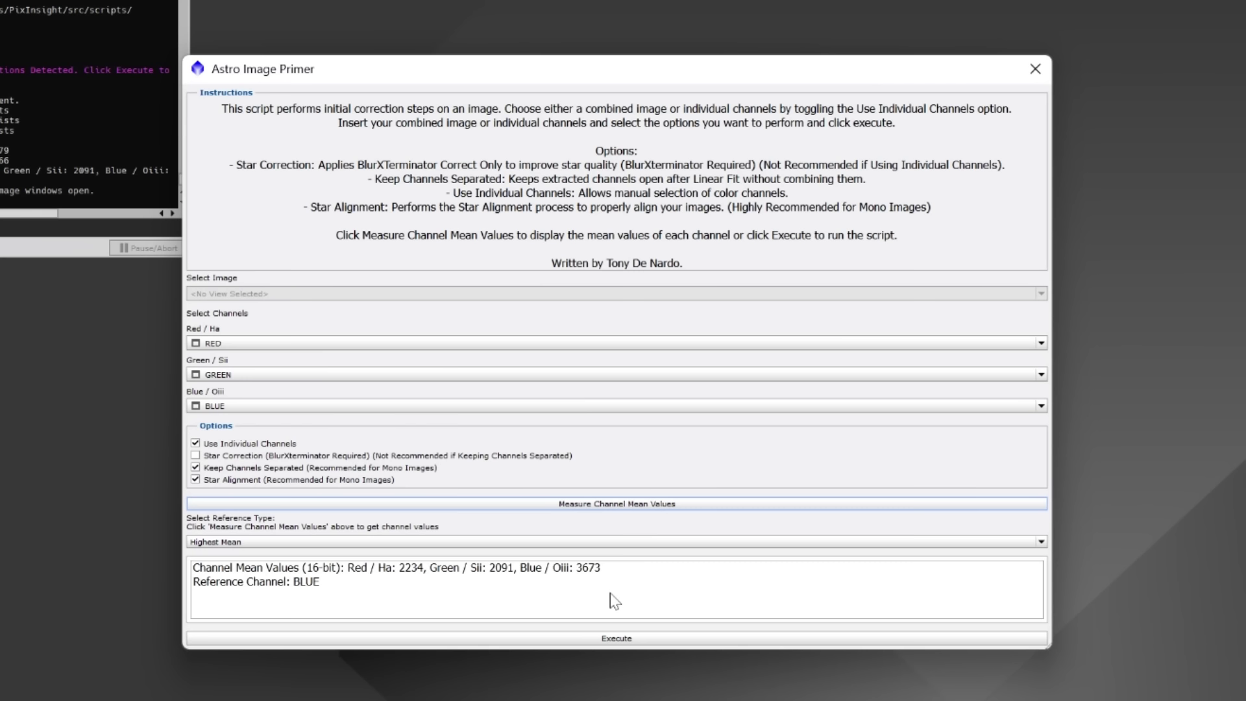
Execute Astro Image Primer on the RED, GREEN and BLUE channels with the Highest Mean reference, and close the script
click(610, 638)
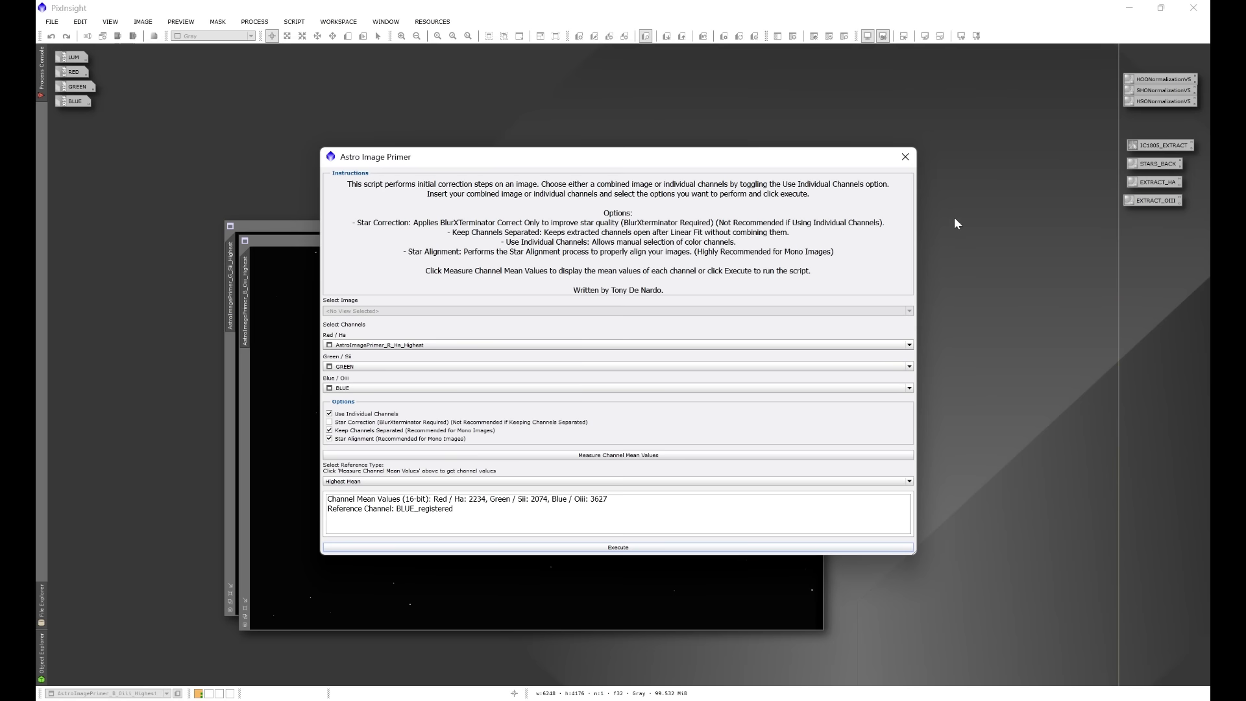
click(908, 162)
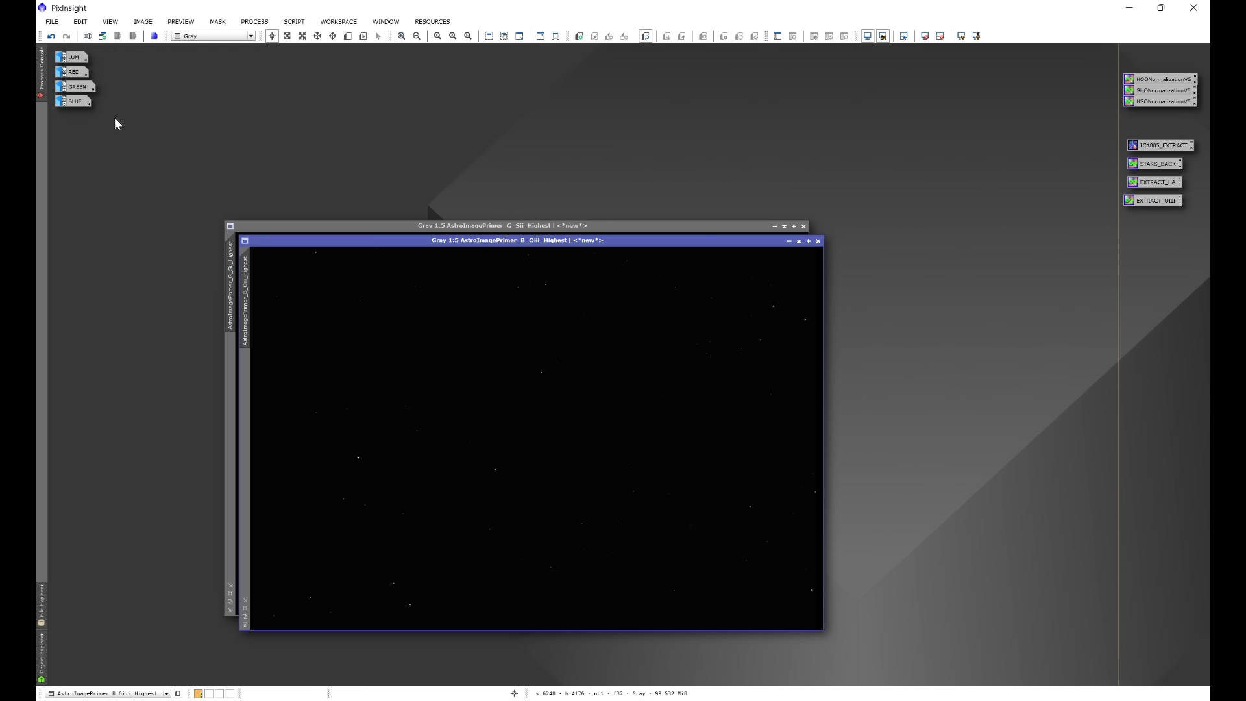
Delete the original GREEN and BLUE images, accepting the loss of their unsaved process instances
right_click(77, 91)
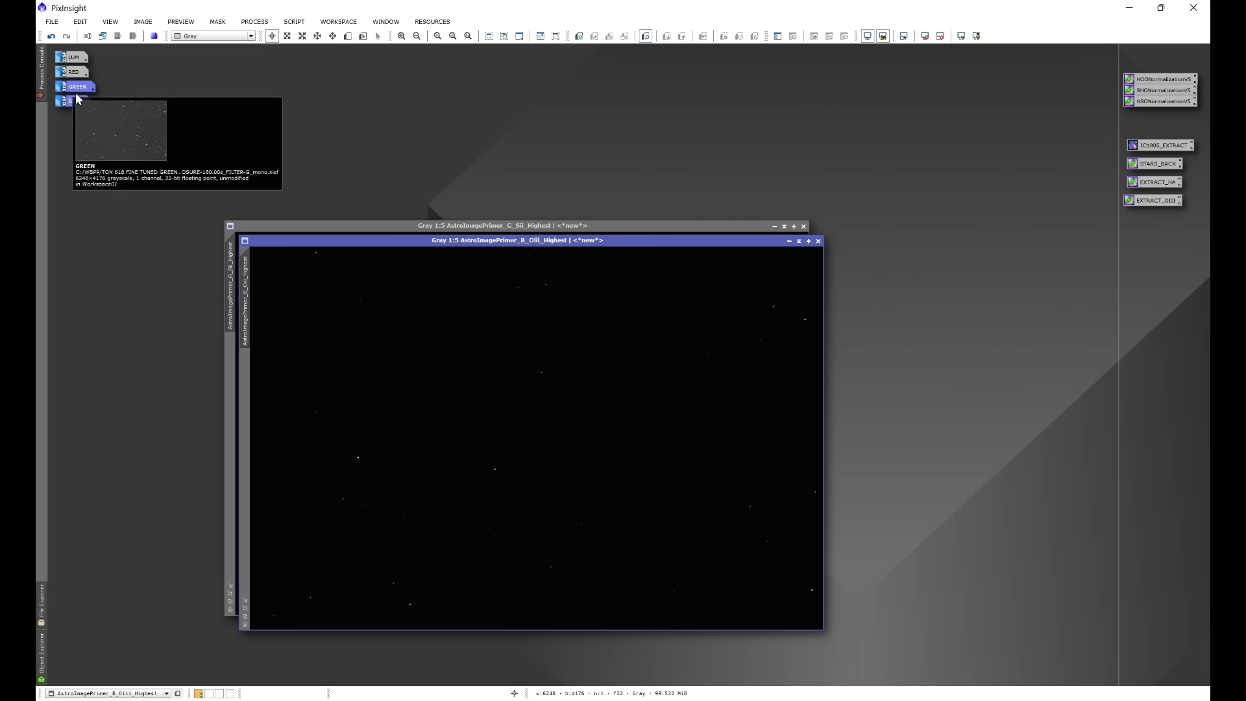
click(114, 164)
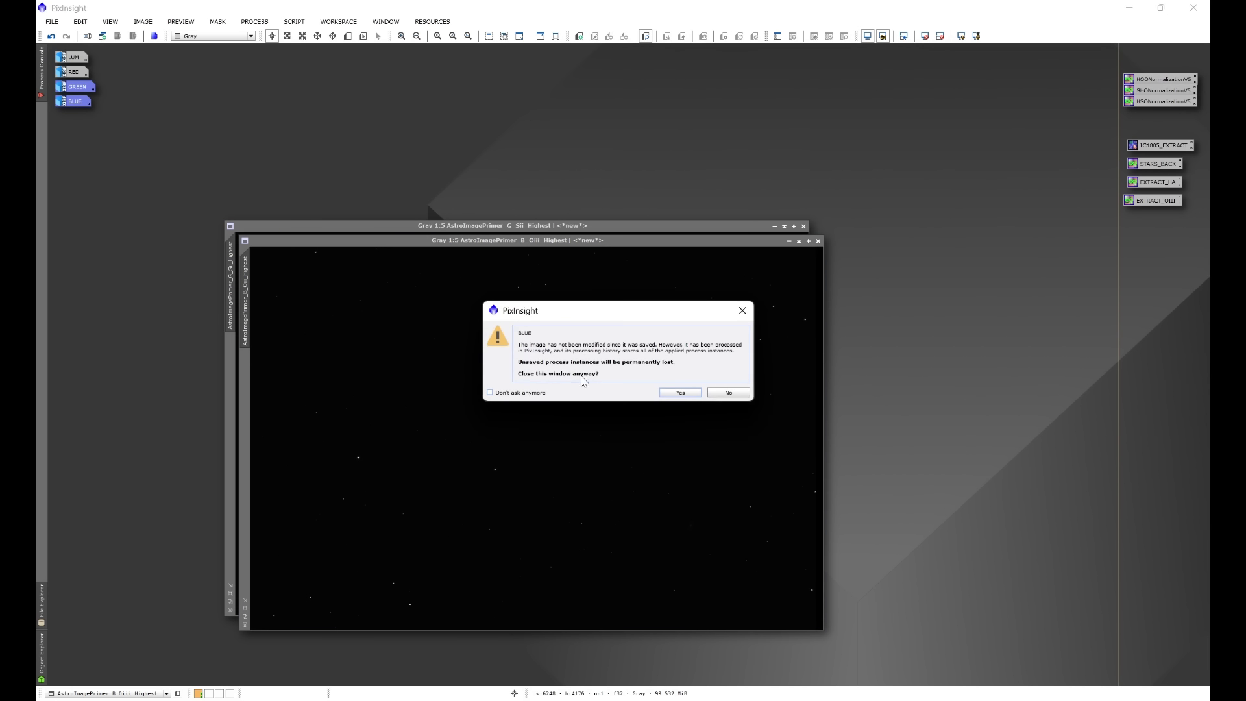
click(681, 393)
click(682, 393)
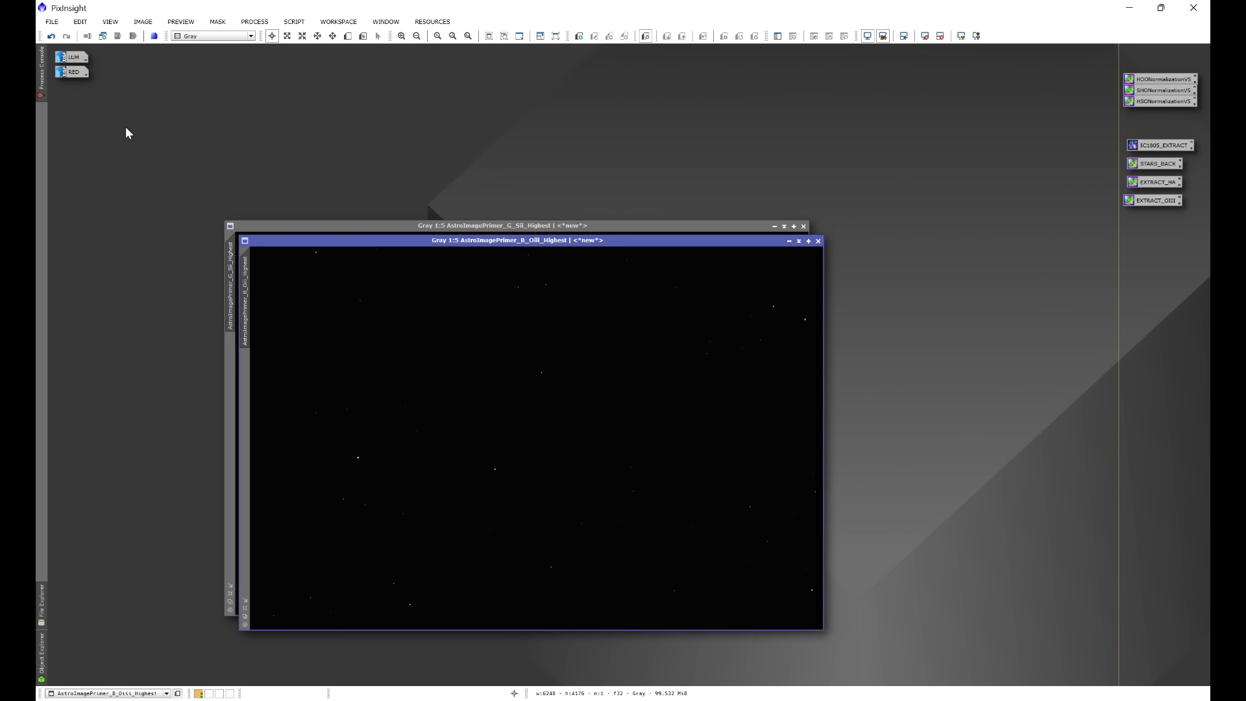
Restore the primed red image and spread out the three primed channel windows with an auto stretch applied to each
double_click(71, 71)
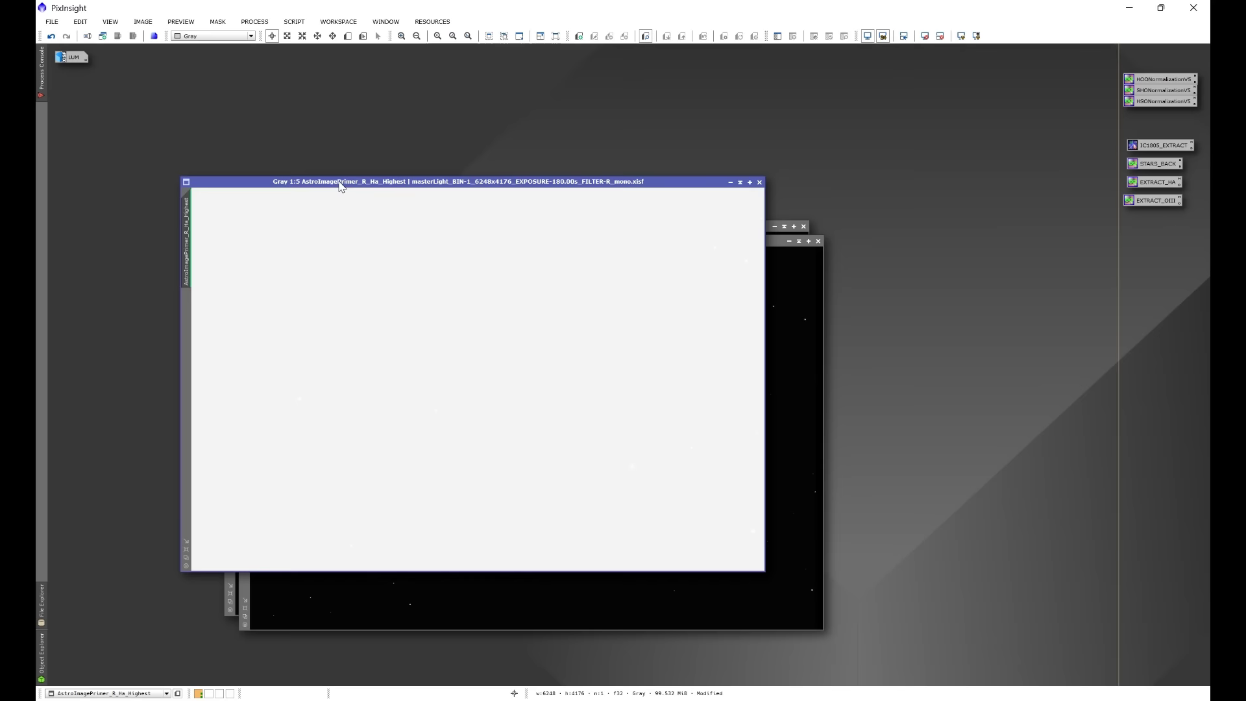
drag(338, 184, 527, 271)
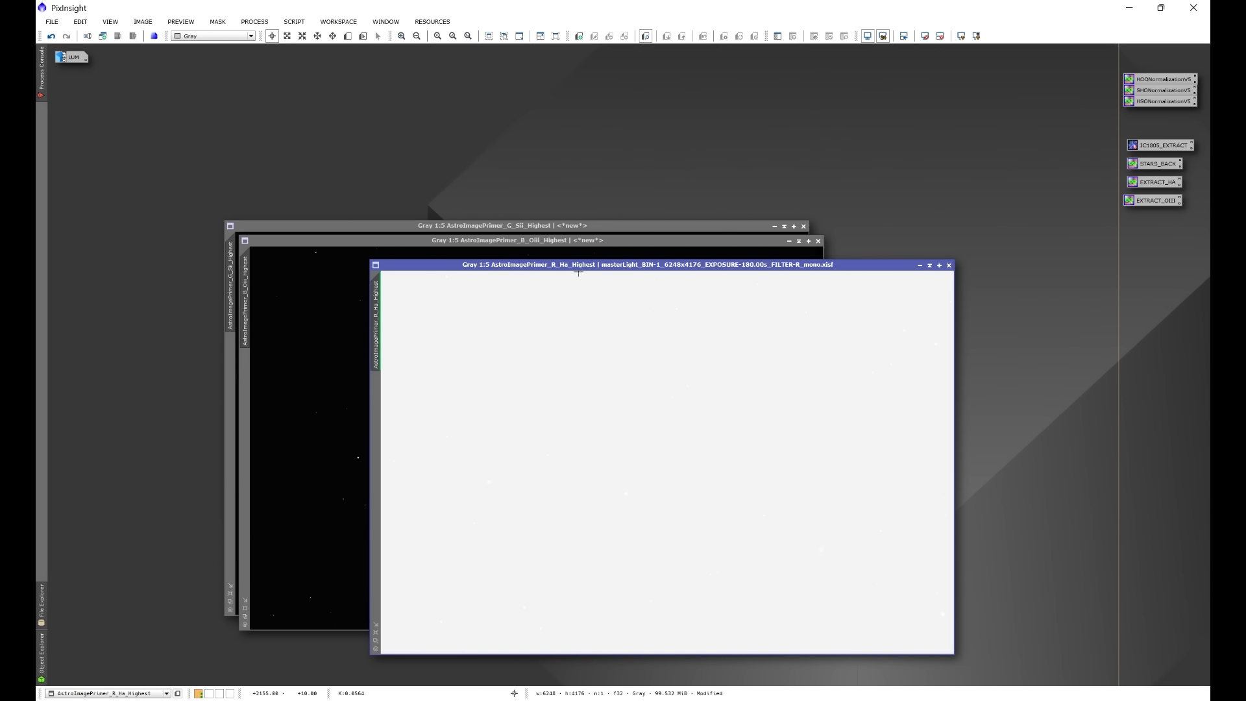
click(556, 241)
click(559, 225)
drag(592, 226, 501, 201)
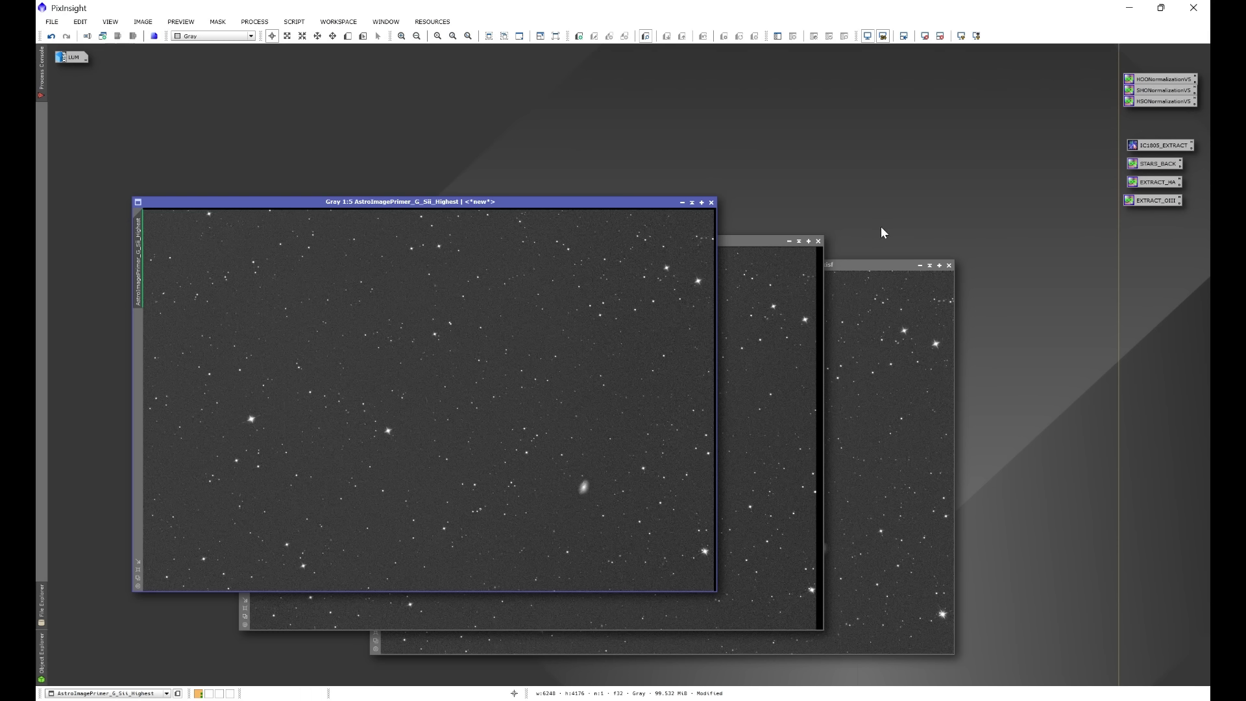
click(862, 270)
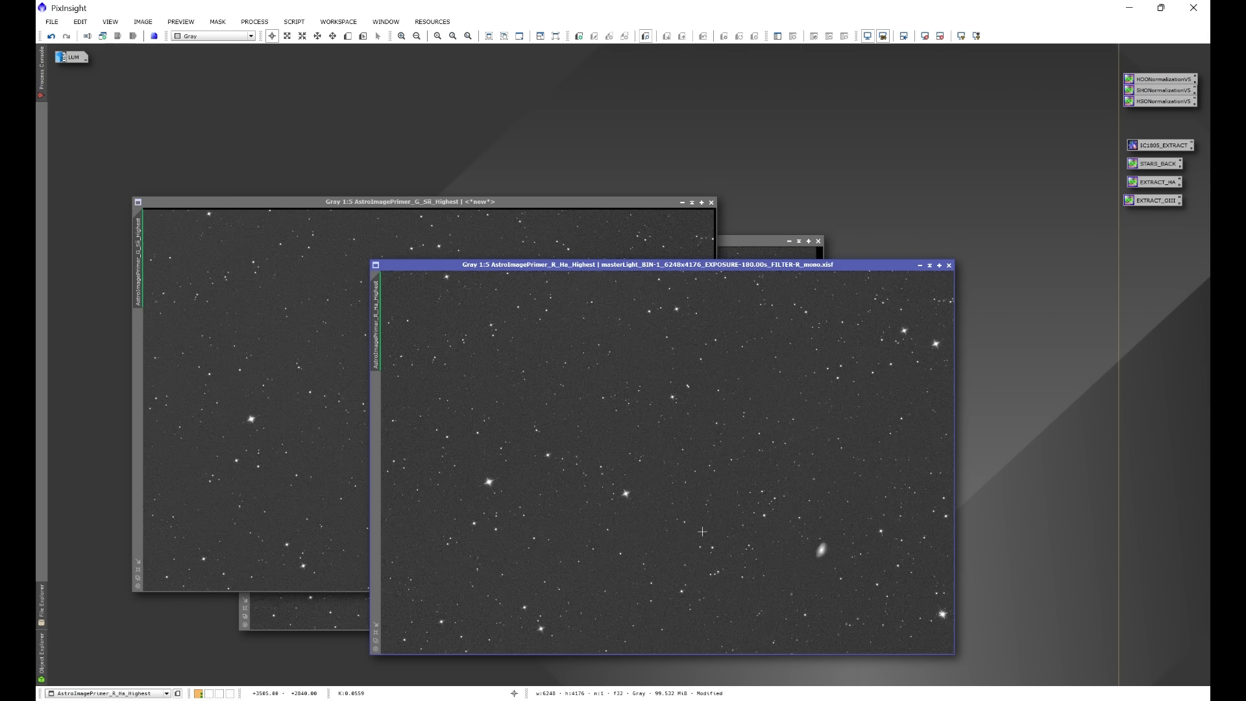
Minimize the three primed channel images and stack the green and blue icons below the red one
click(919, 266)
click(681, 202)
click(788, 240)
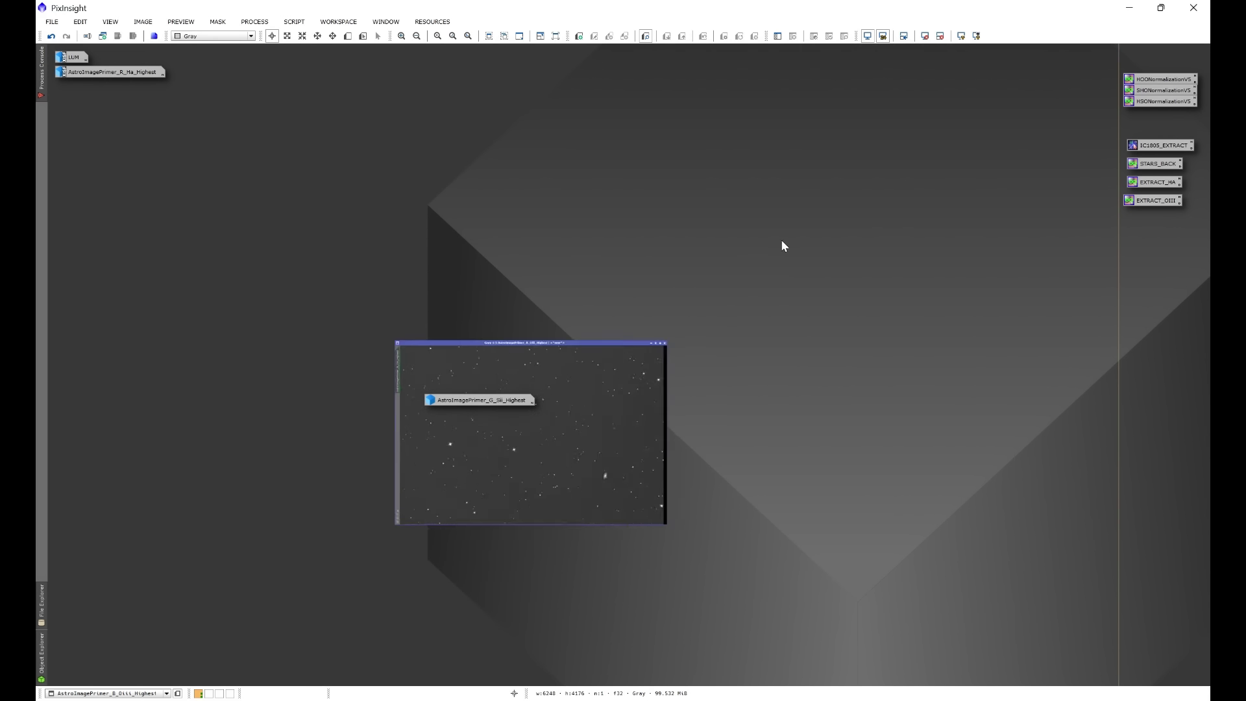
drag(495, 400, 130, 86)
click(547, 440)
drag(546, 439, 64, 103)
Select the LUM icon and the three channel icons, align their left edges, and clear the selection
drag(86, 164, 73, 59)
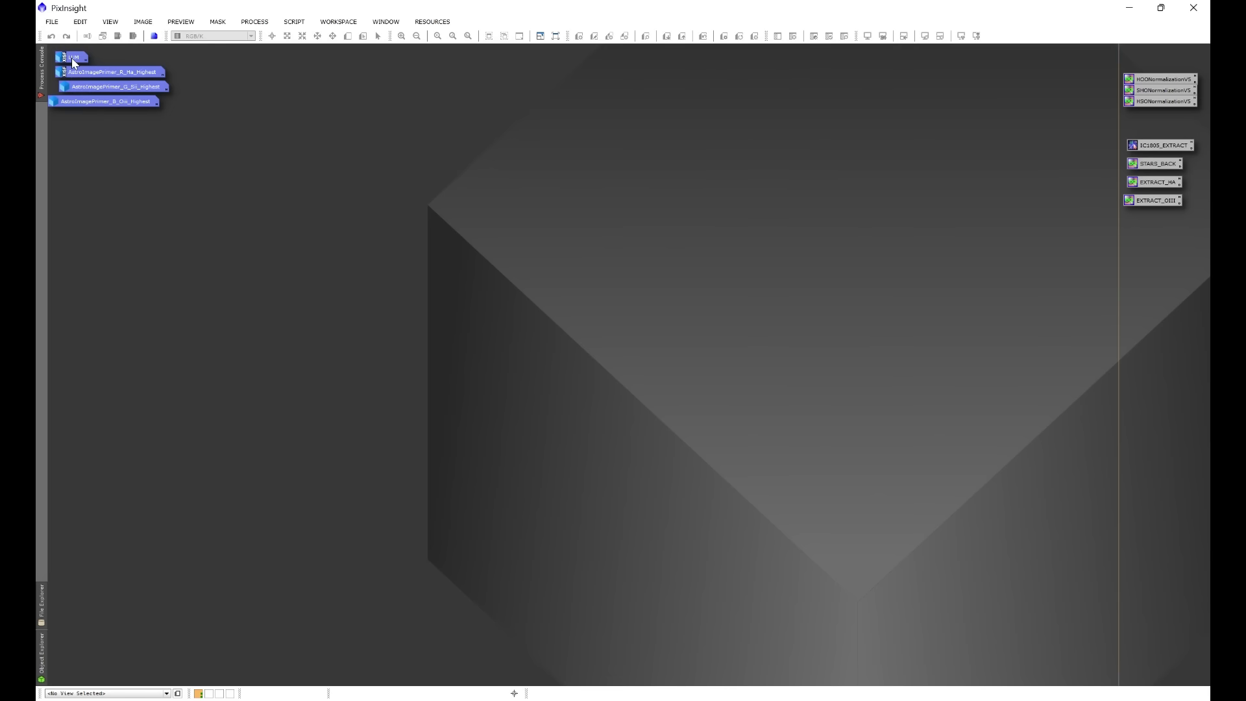
right_click(72, 58)
mouse_move(132, 108)
click(237, 111)
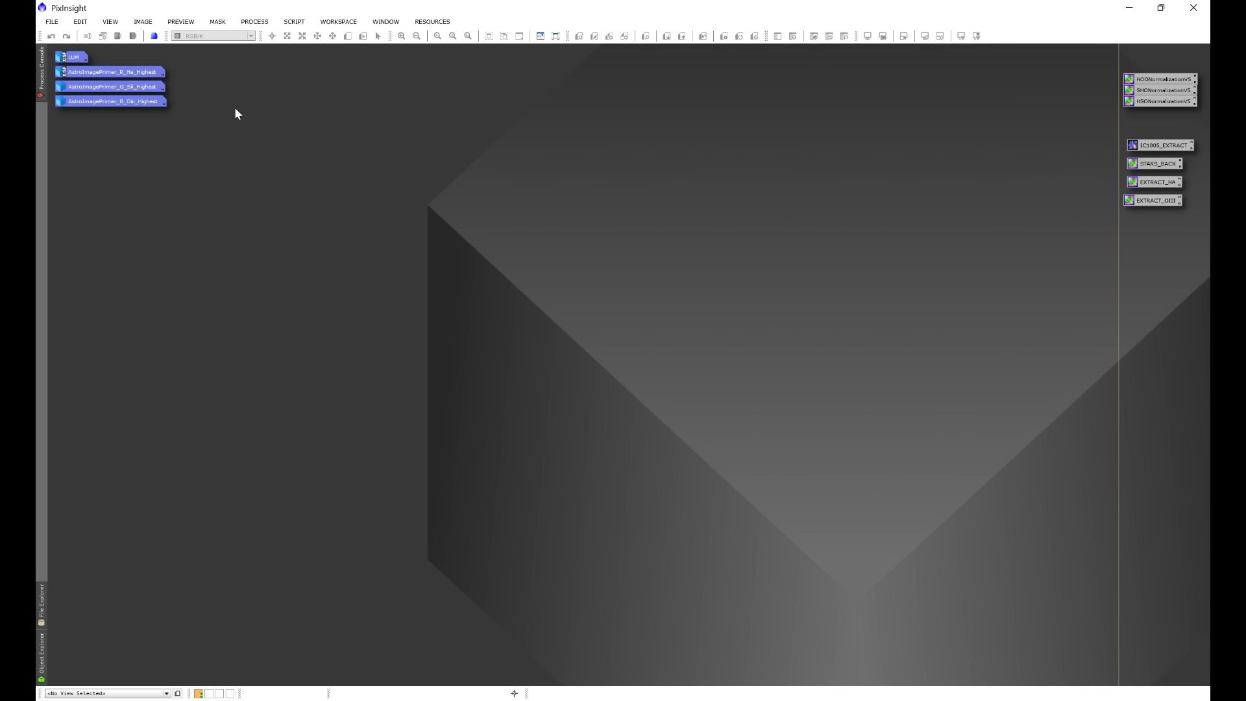
click(235, 212)
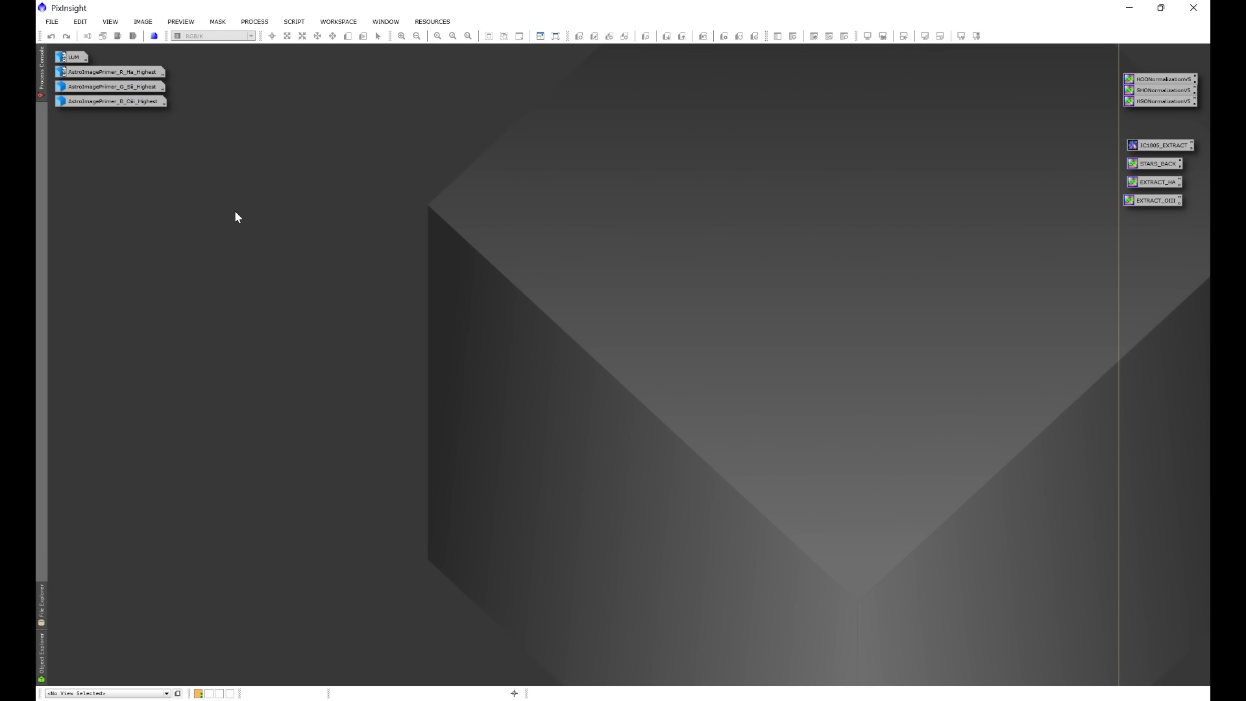
Open the StarAlignment process and reset it to its default settings
click(254, 21)
mouse_move(273, 38)
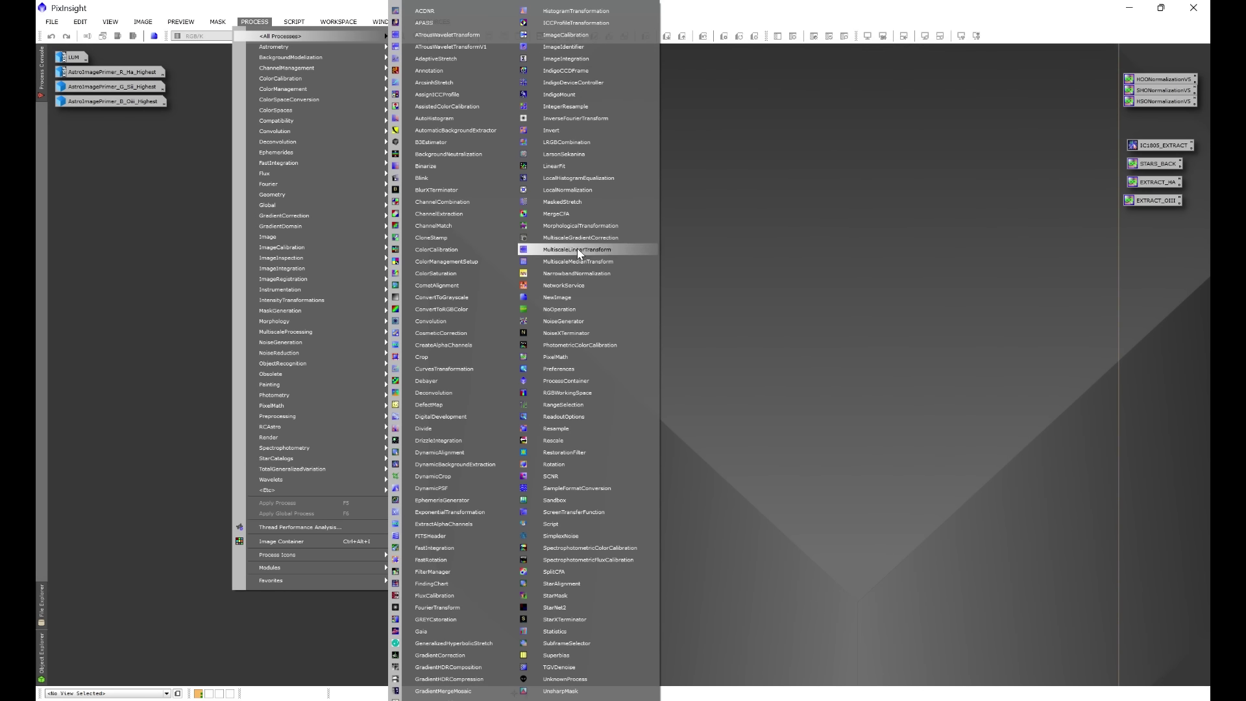
click(560, 583)
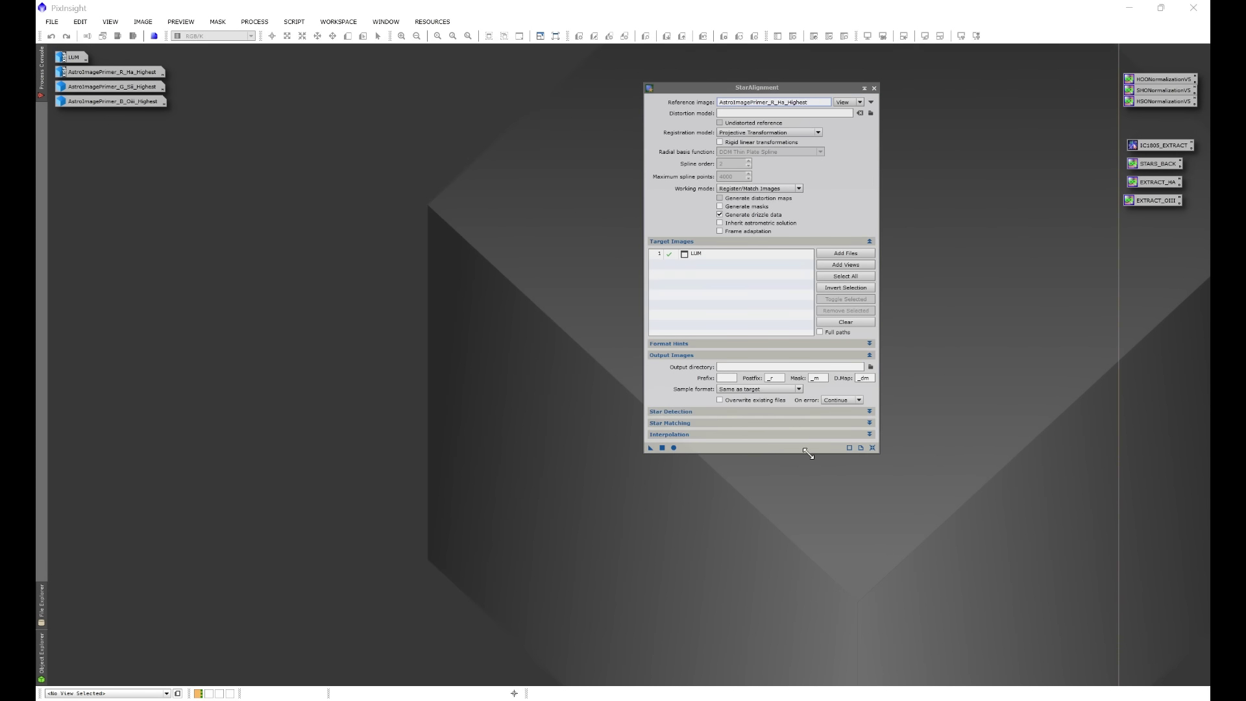
click(871, 447)
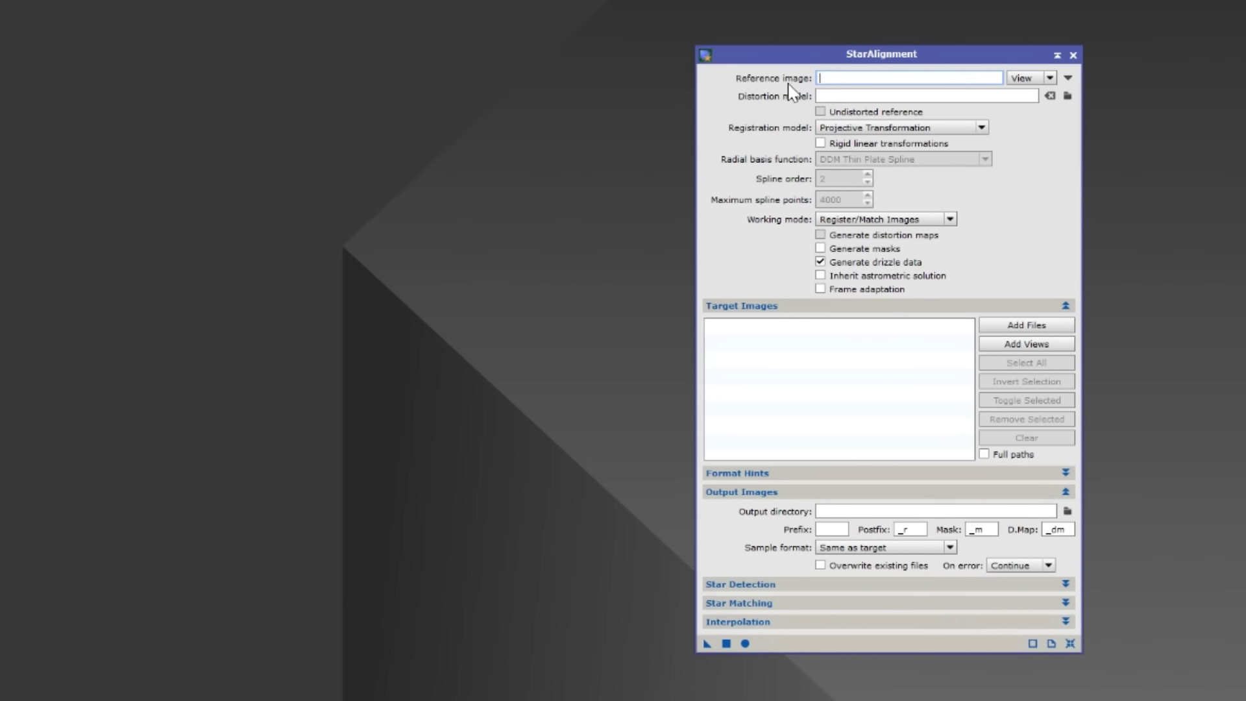
Use the view AstroImagePrimer_R_Ha_Highest as the StarAlignment reference image
mouse_move(793, 91)
click(1046, 79)
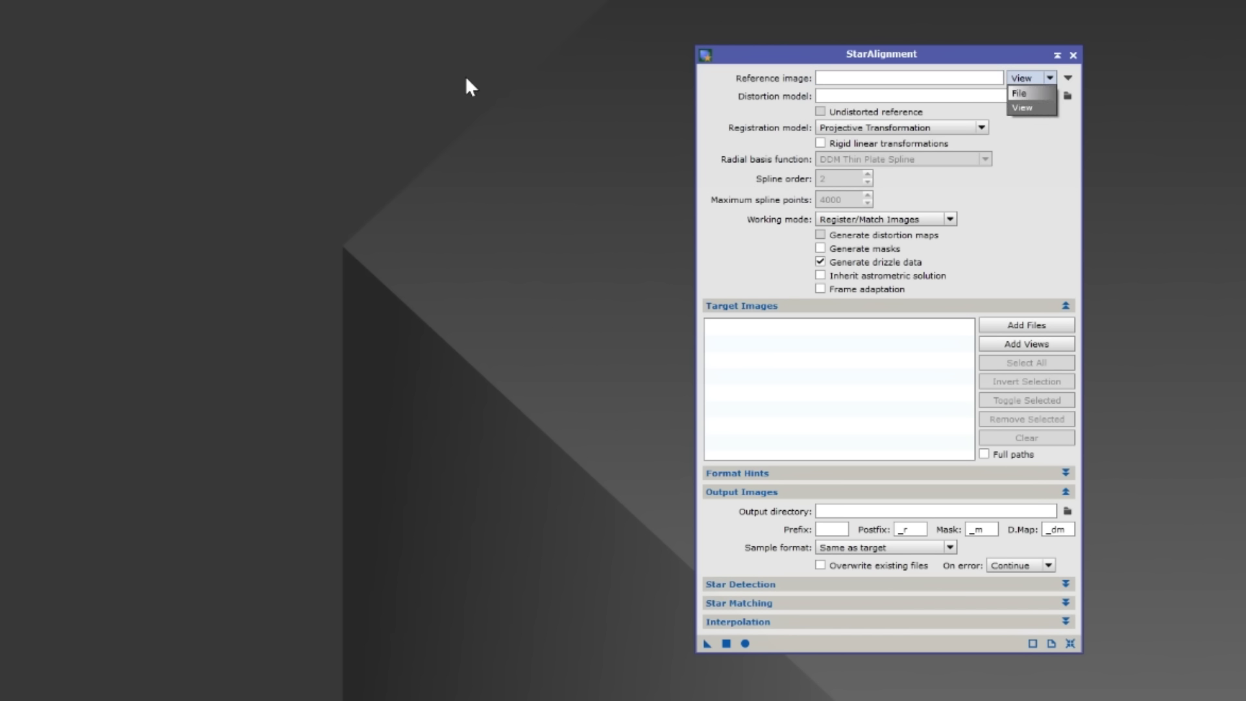
click(1024, 108)
click(1067, 77)
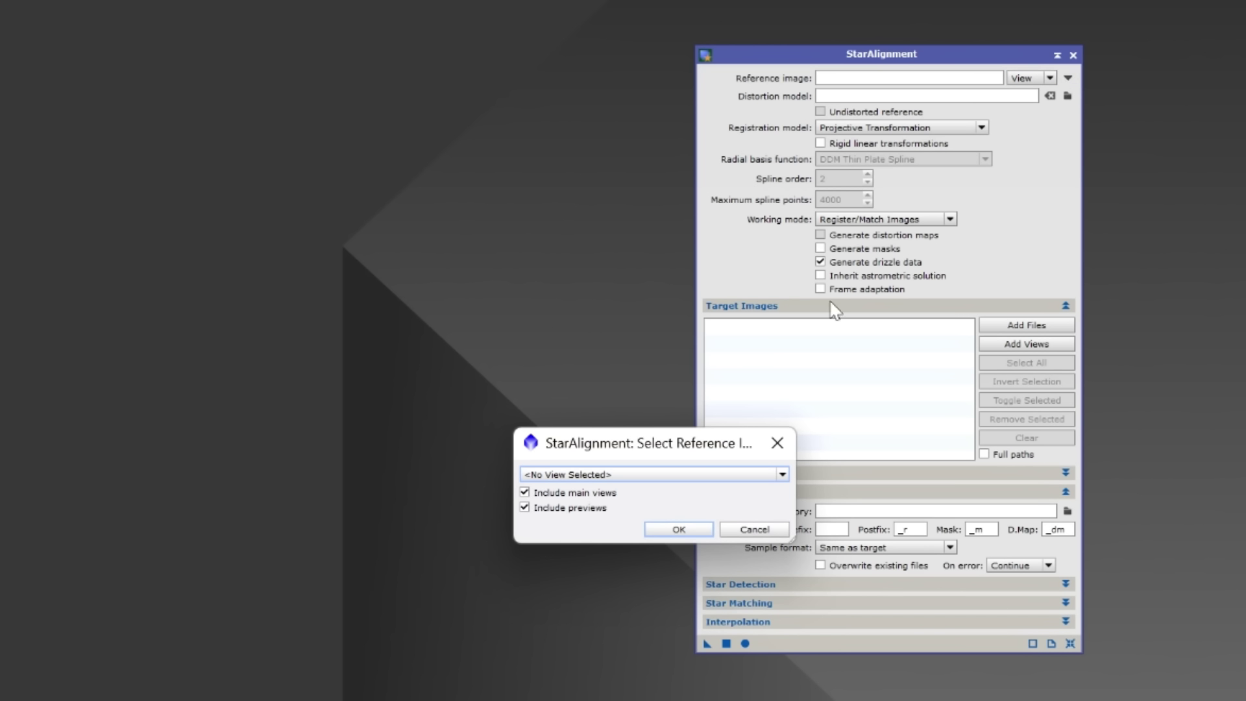
click(592, 476)
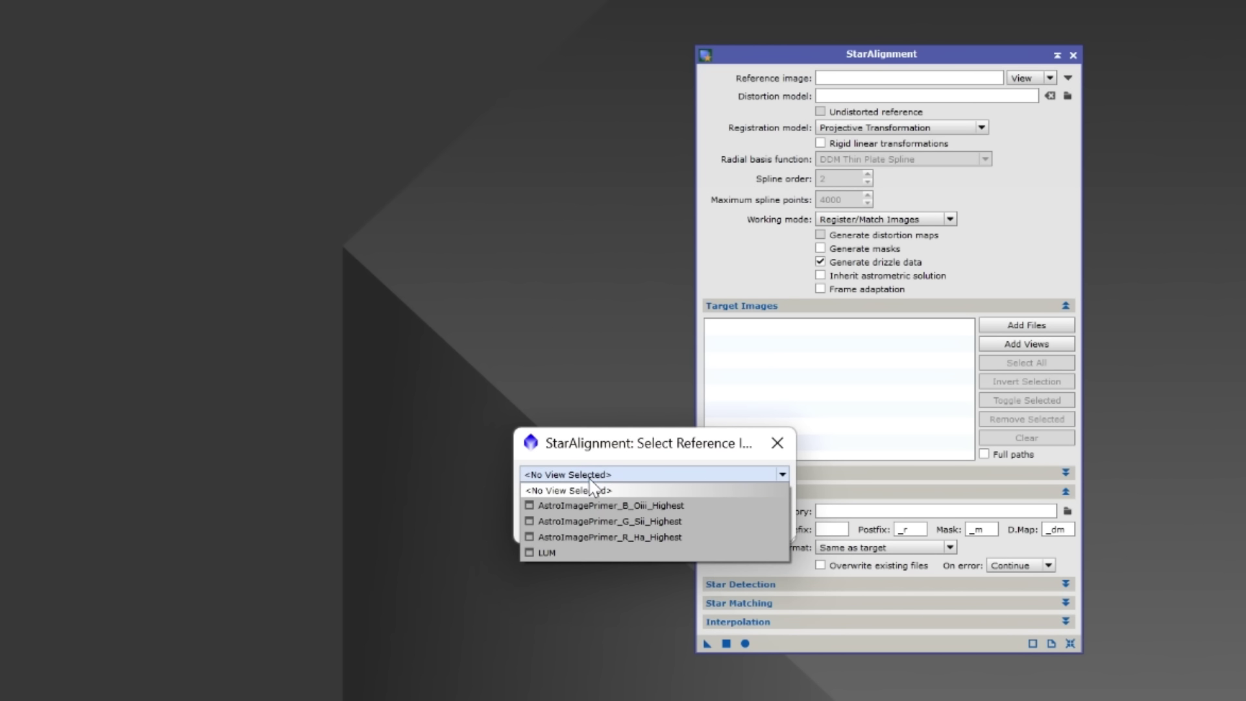
click(591, 538)
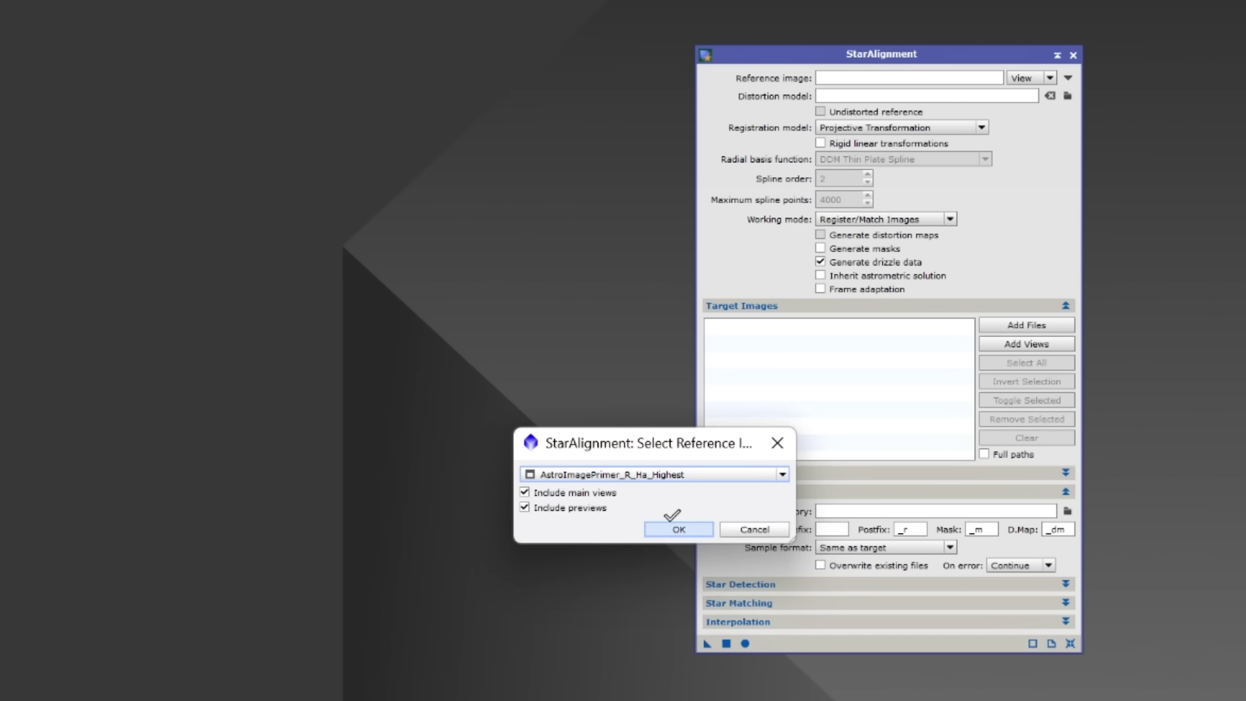
click(678, 525)
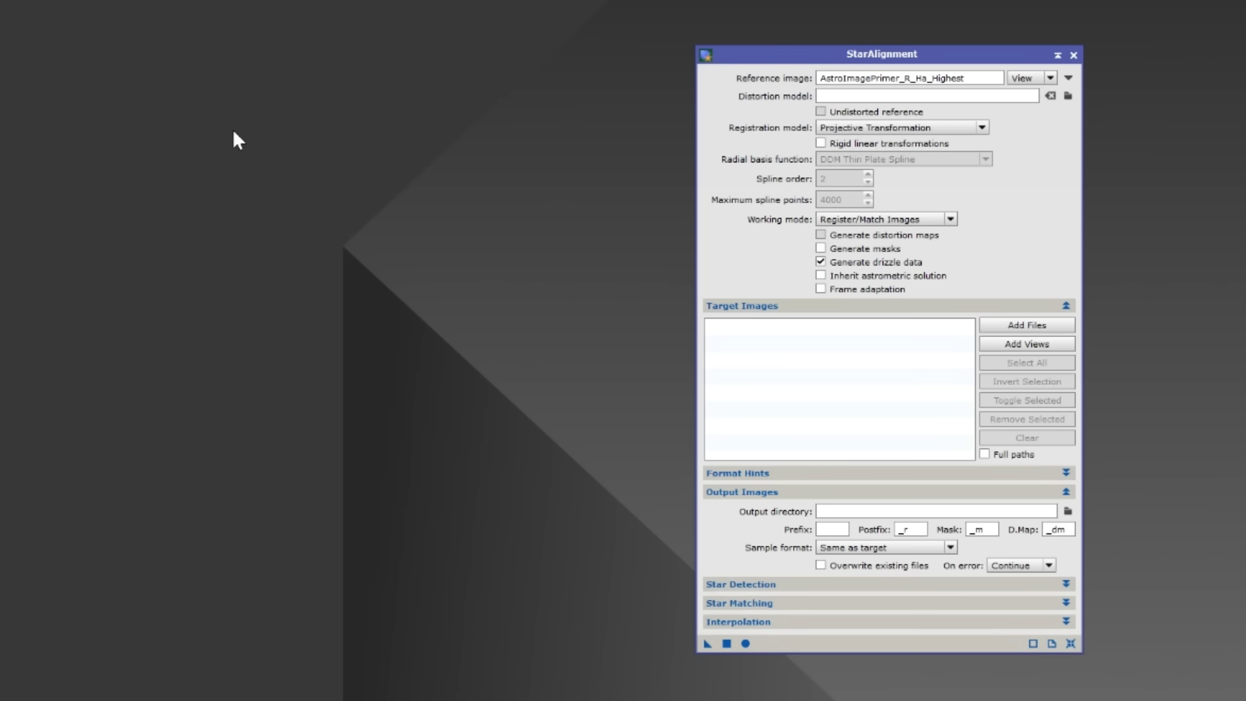
Add the LUM view as the only StarAlignment target and run the alignment globally
click(1031, 351)
click(531, 376)
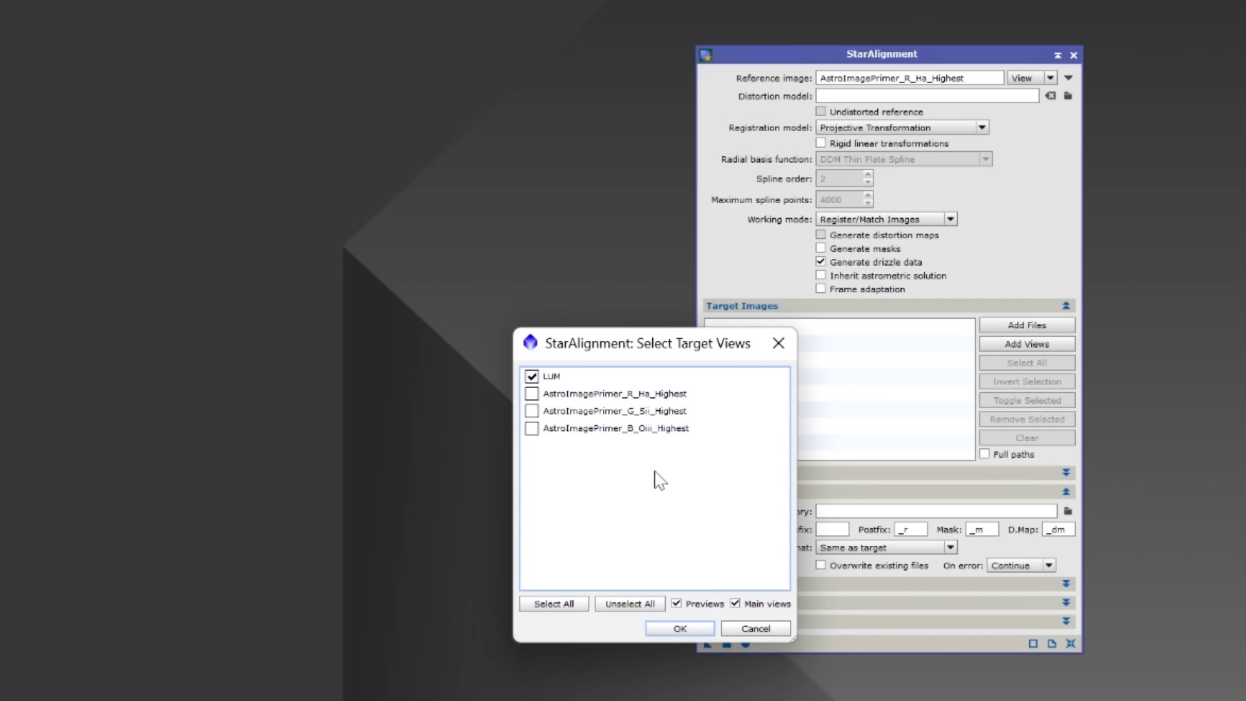
click(679, 627)
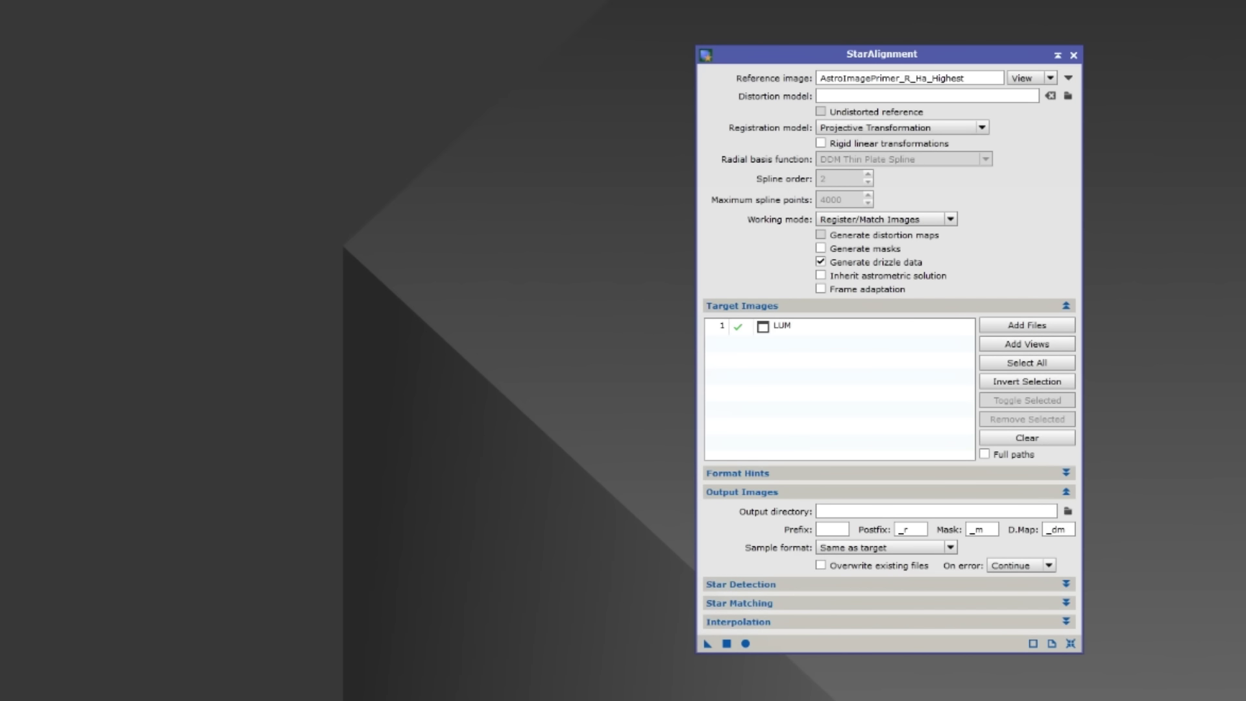
click(746, 643)
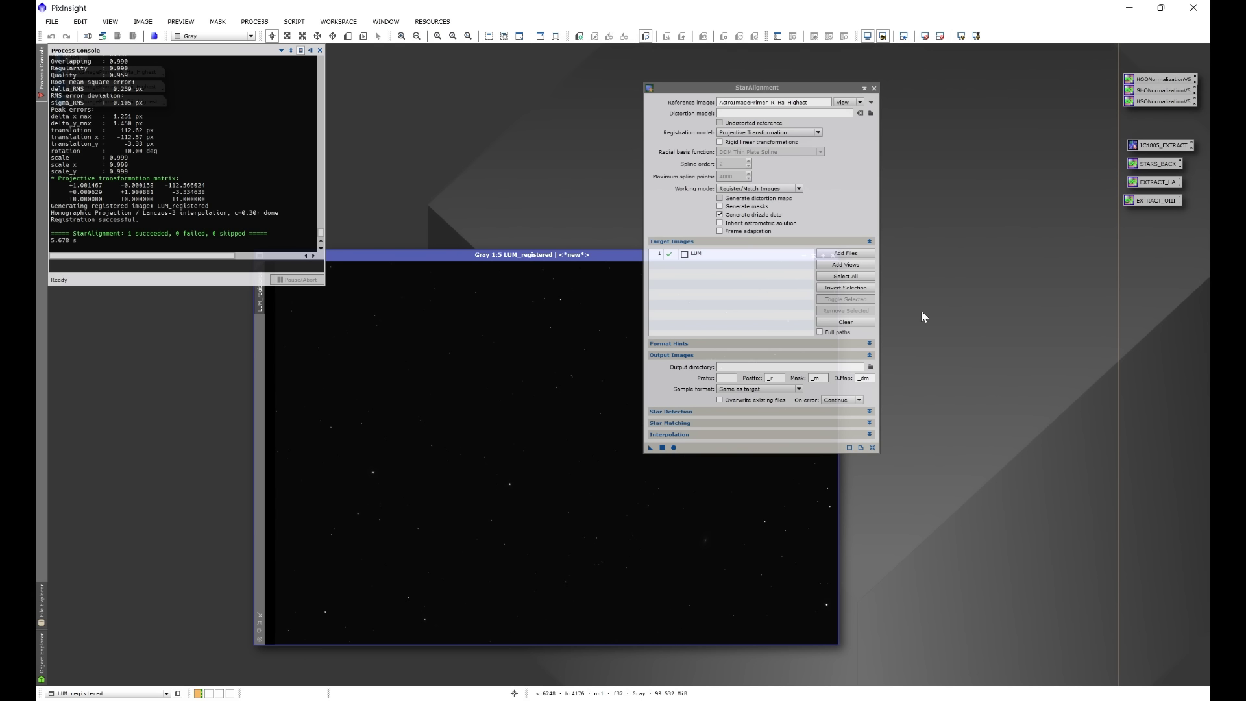
Close StarAlignment and the process console, move the LUM_registered window clear, and auto-stretch its display
click(873, 87)
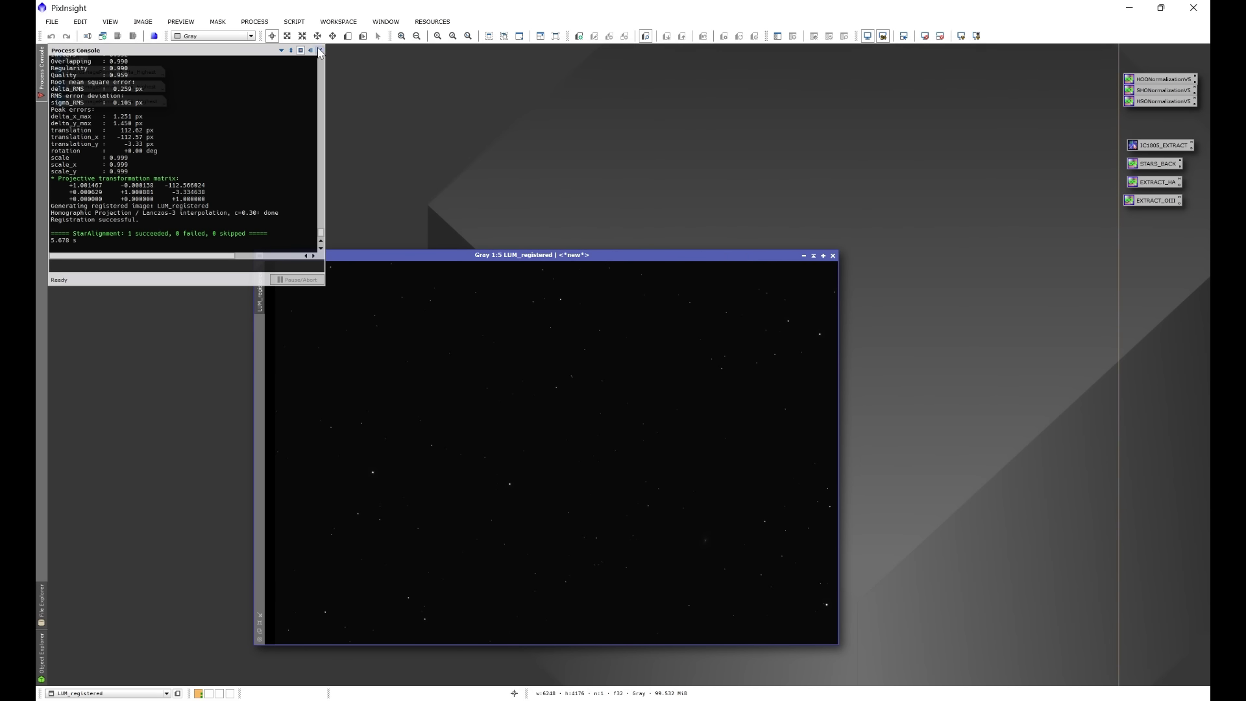
click(319, 50)
drag(409, 253, 438, 161)
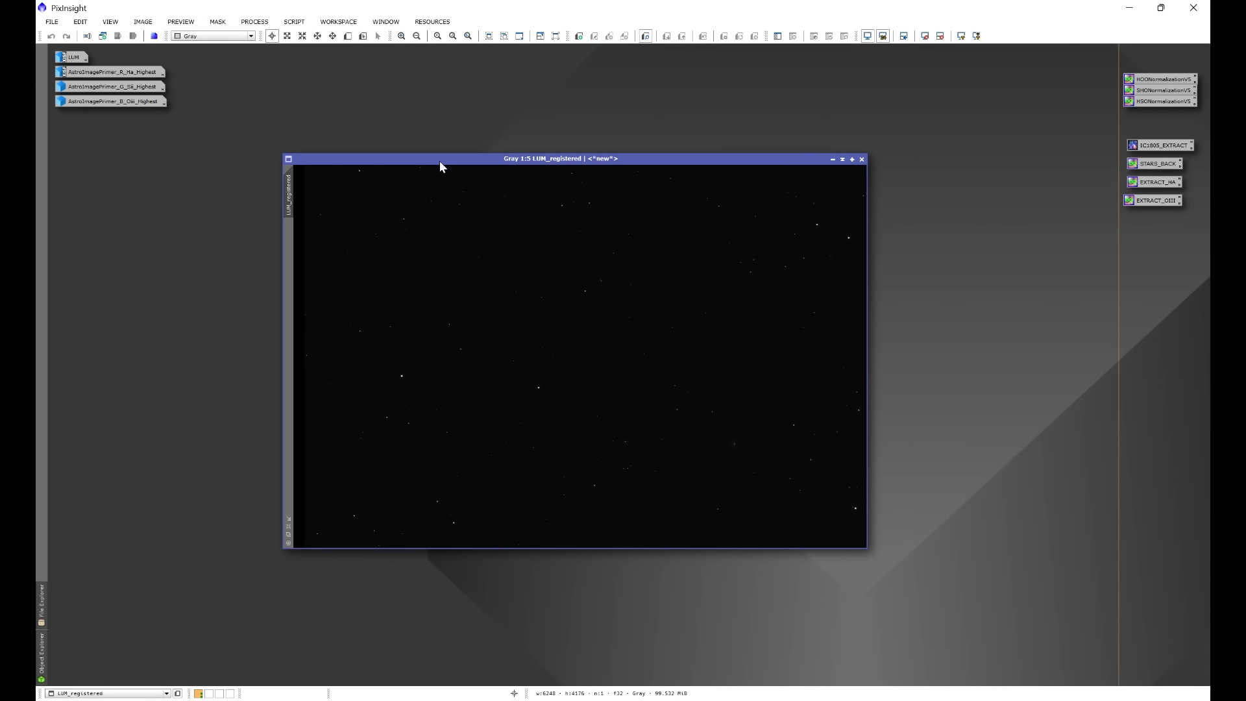
key(ctrl+a)
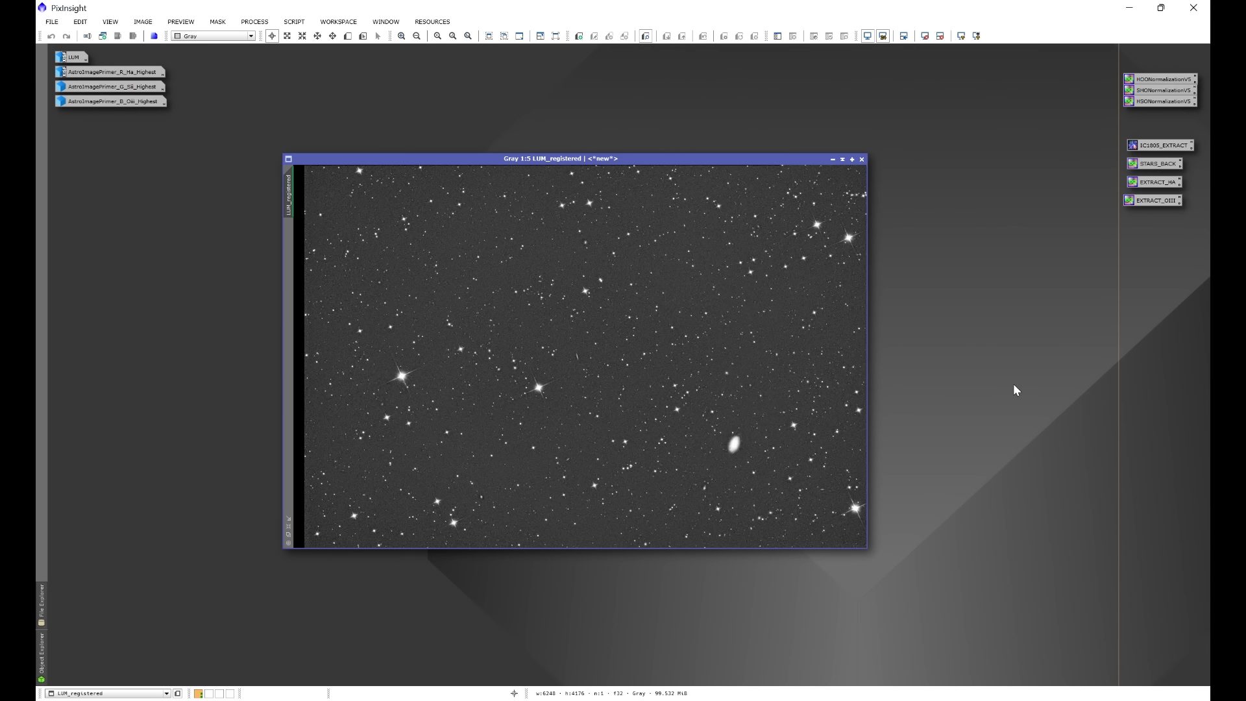
Delete the original LUM image and keep only the registered version
right_click(76, 60)
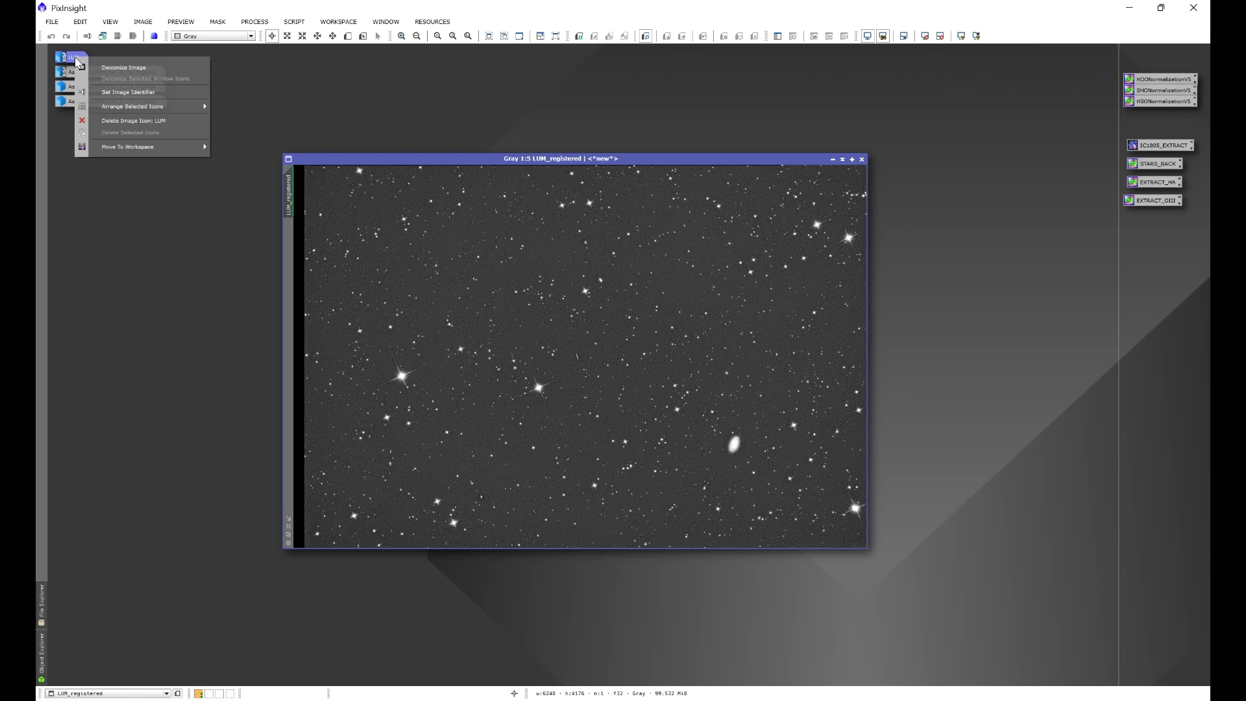
click(109, 121)
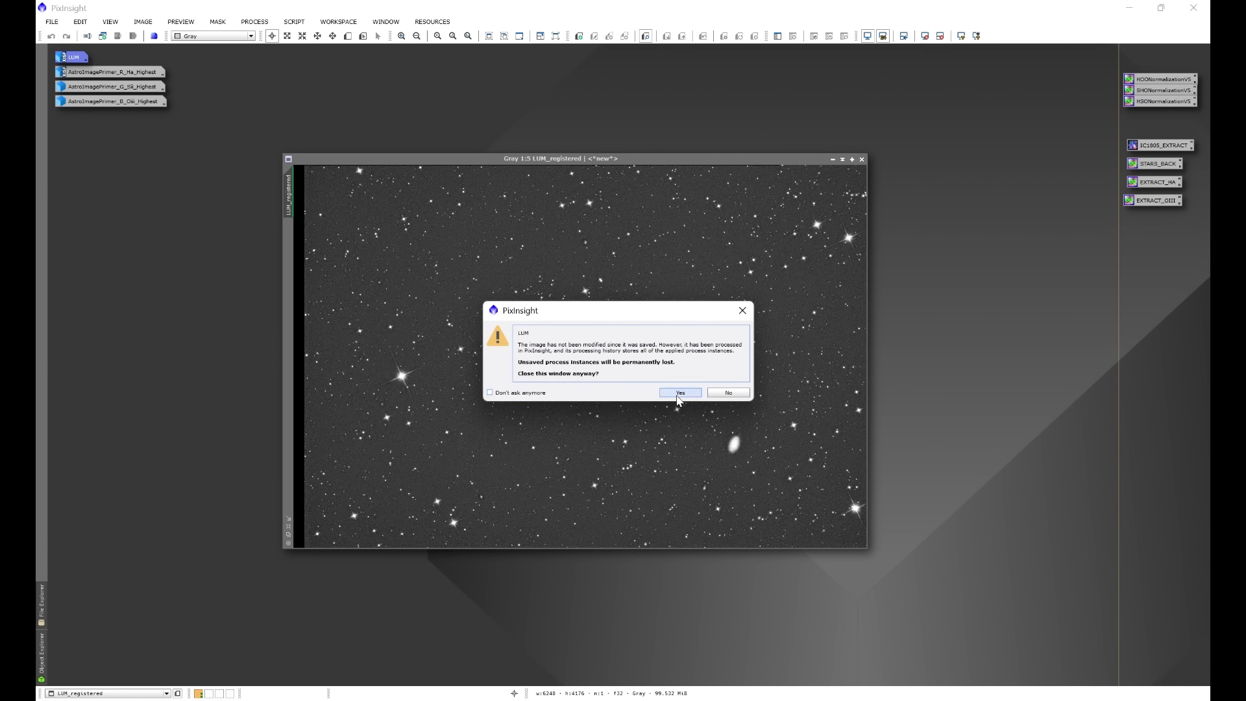
click(678, 399)
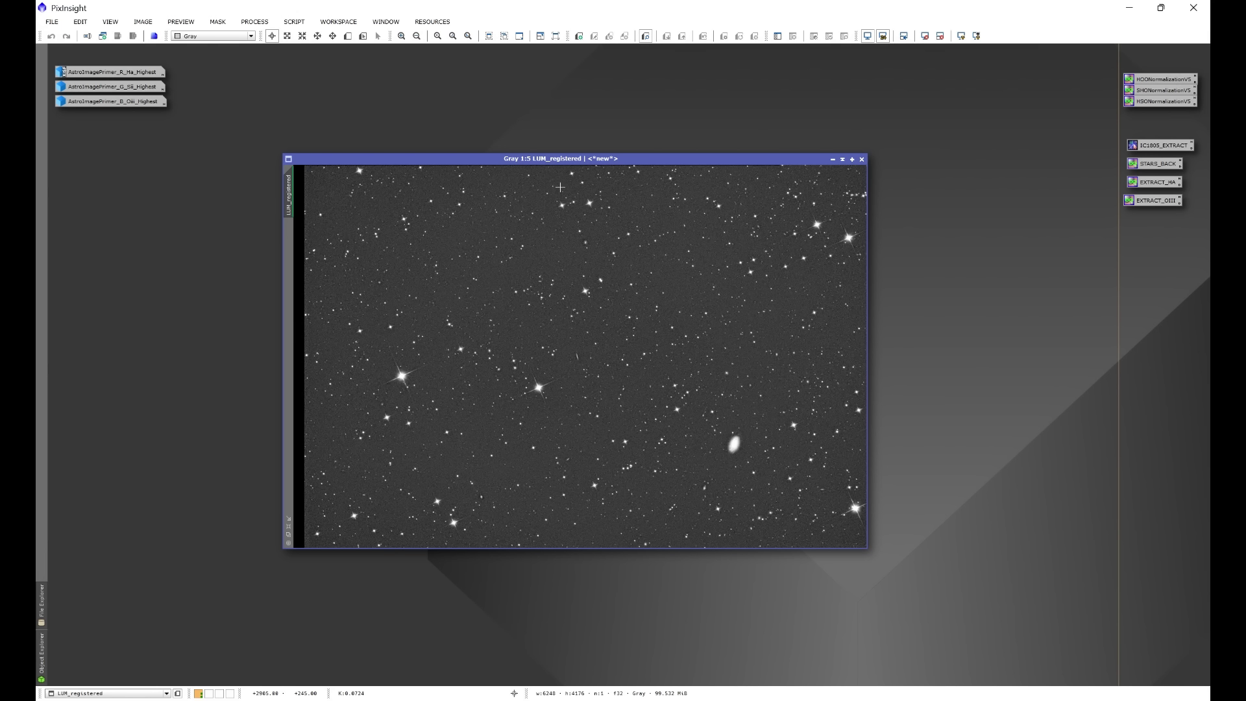
Examine the edges of the red, green and blue channel images one by one against LUM_registered
double_click(137, 75)
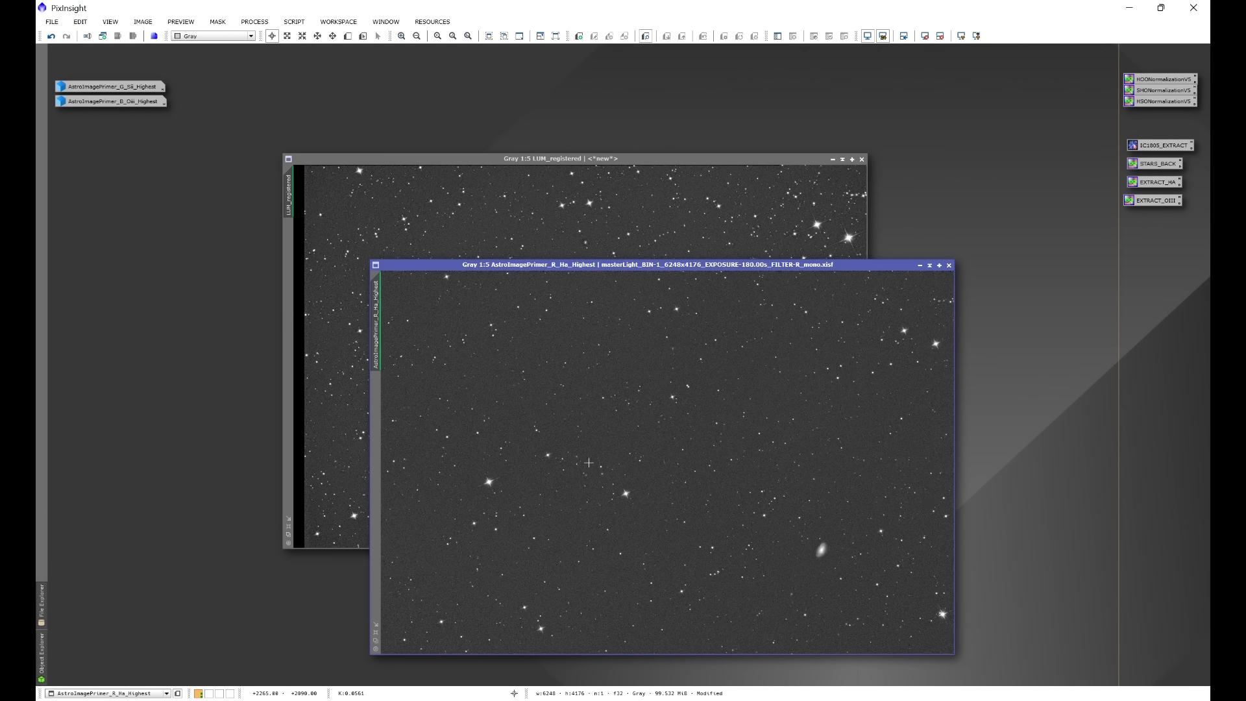
click(920, 266)
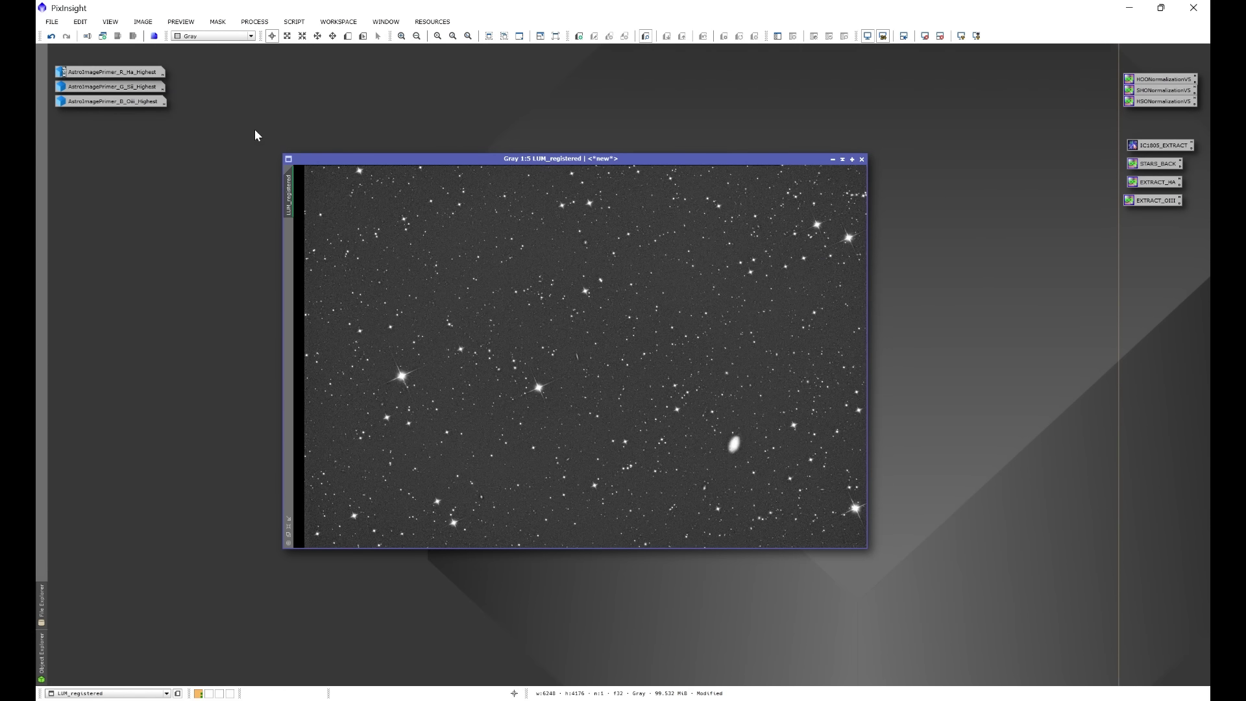
double_click(121, 91)
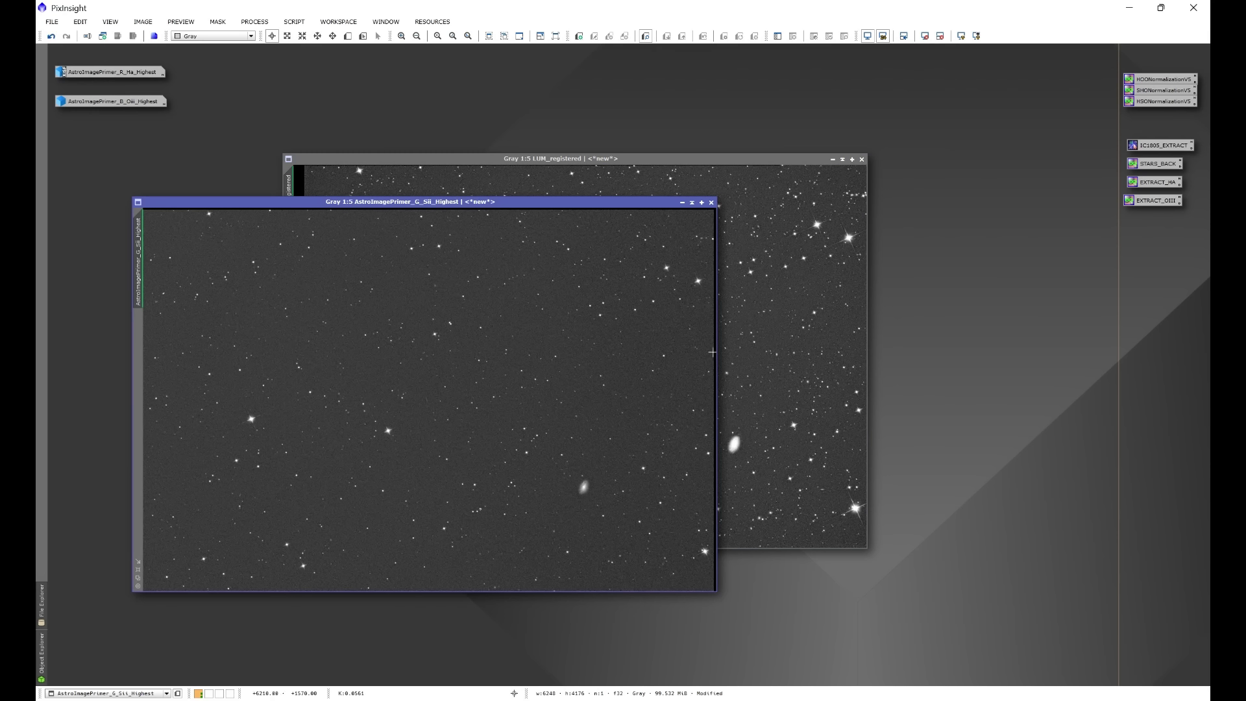
click(682, 201)
click(130, 103)
double_click(130, 103)
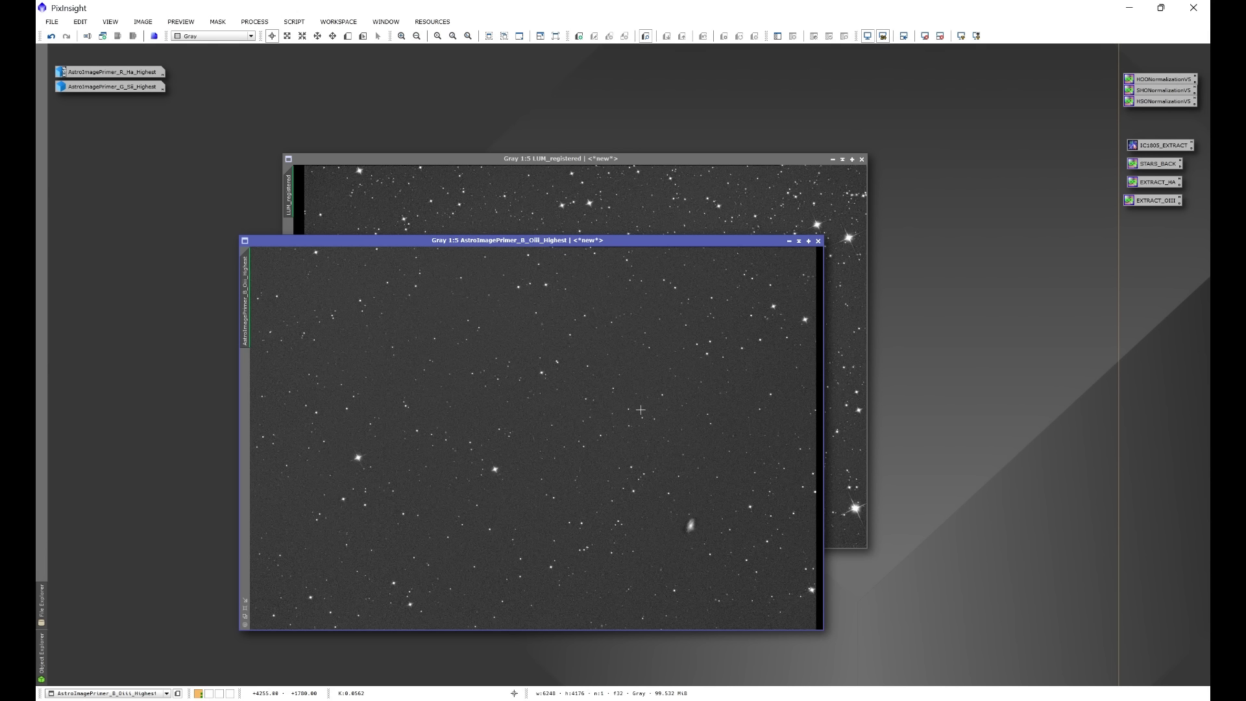
drag(649, 239, 457, 238)
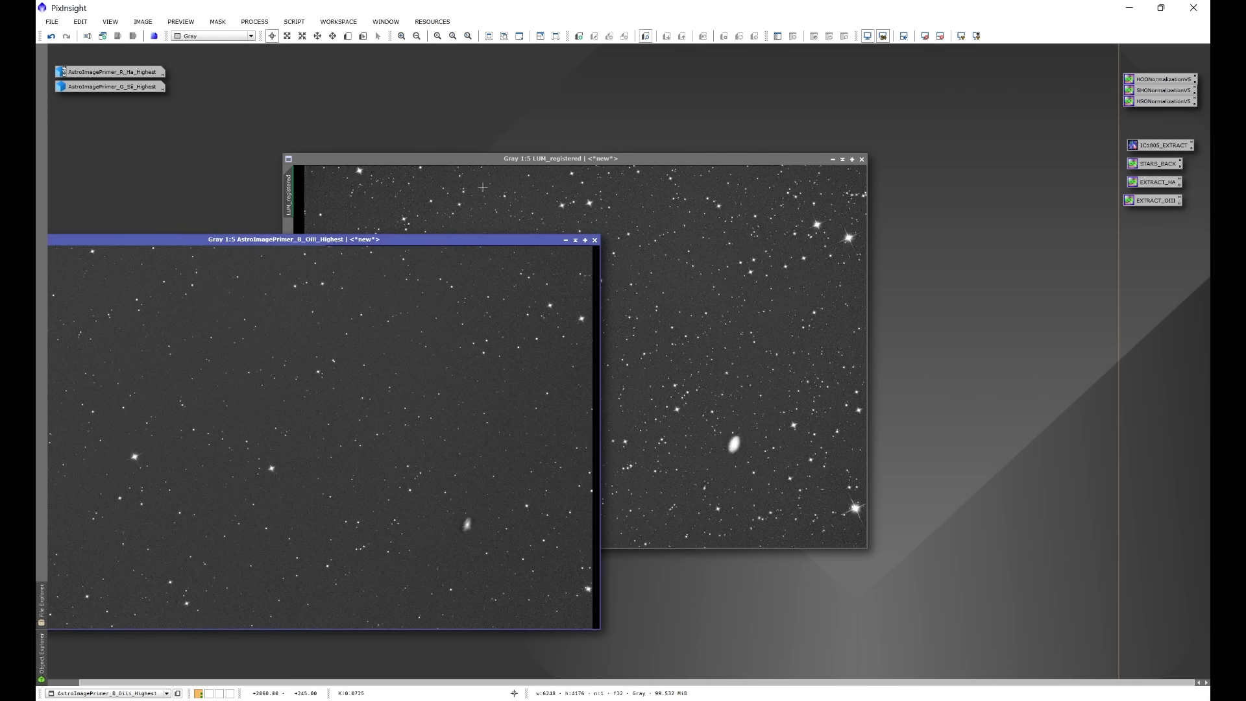
Start a DynamicCrop on LUM_registered and draw a crop region about 5895 by 3920 px inside its black edges
click(540, 158)
mouse_move(541, 159)
mouse_down()
mouse_move(571, 166)
mouse_move(560, 164)
mouse_up()
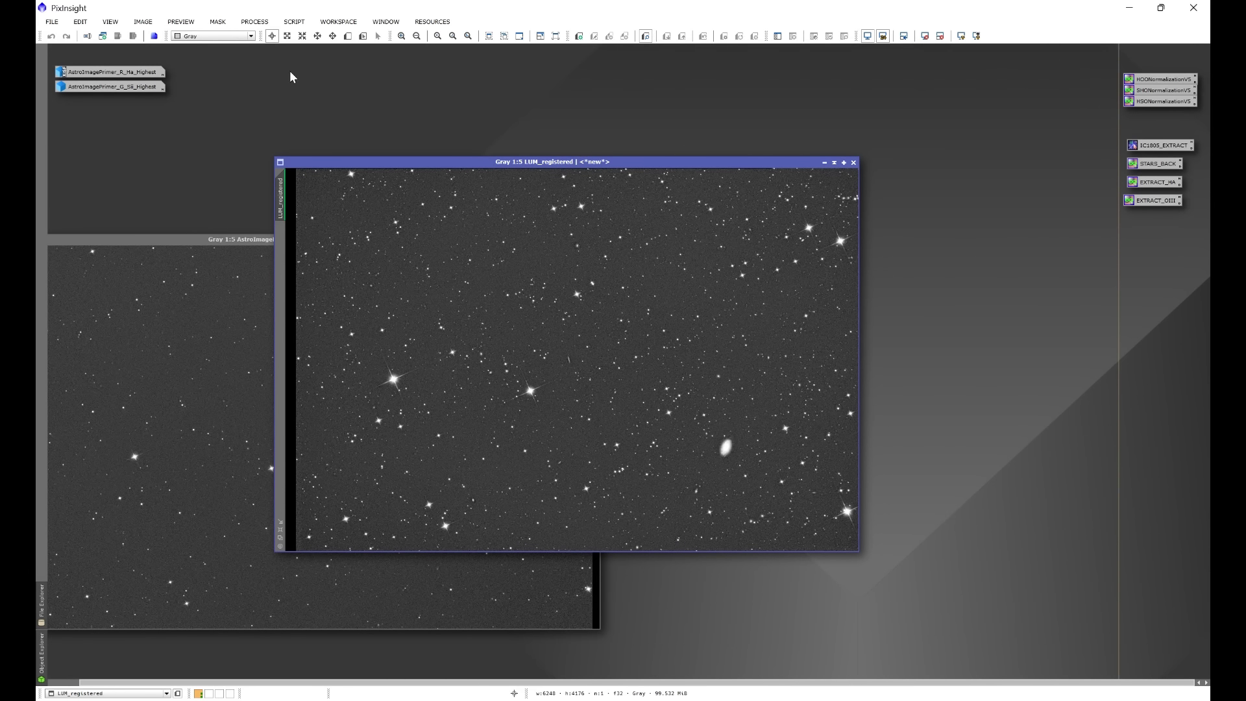
click(254, 22)
mouse_move(267, 36)
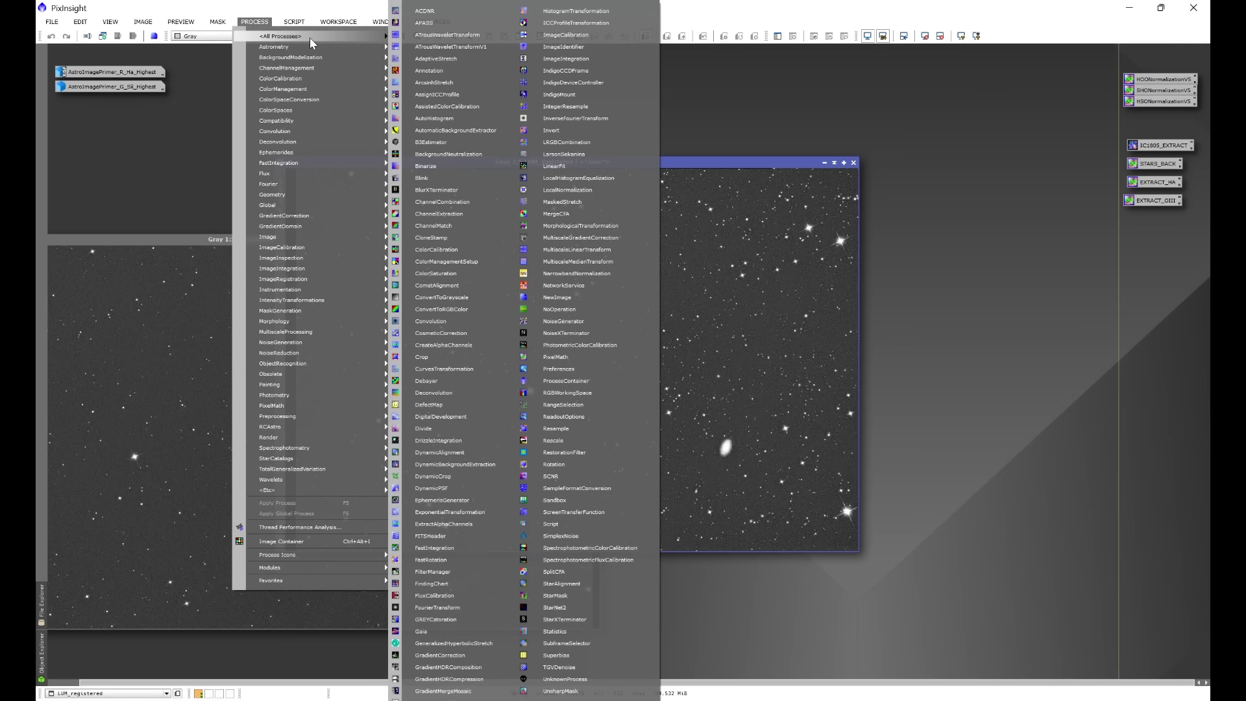
click(465, 477)
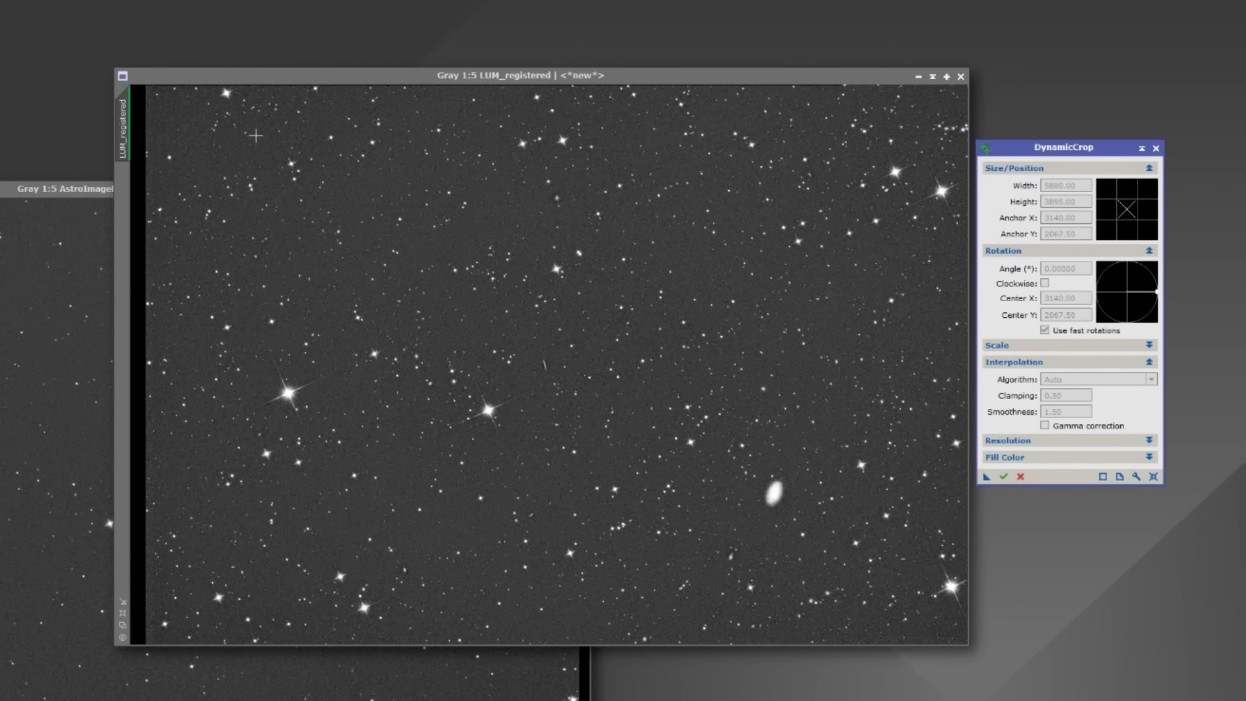
drag(157, 100, 947, 625)
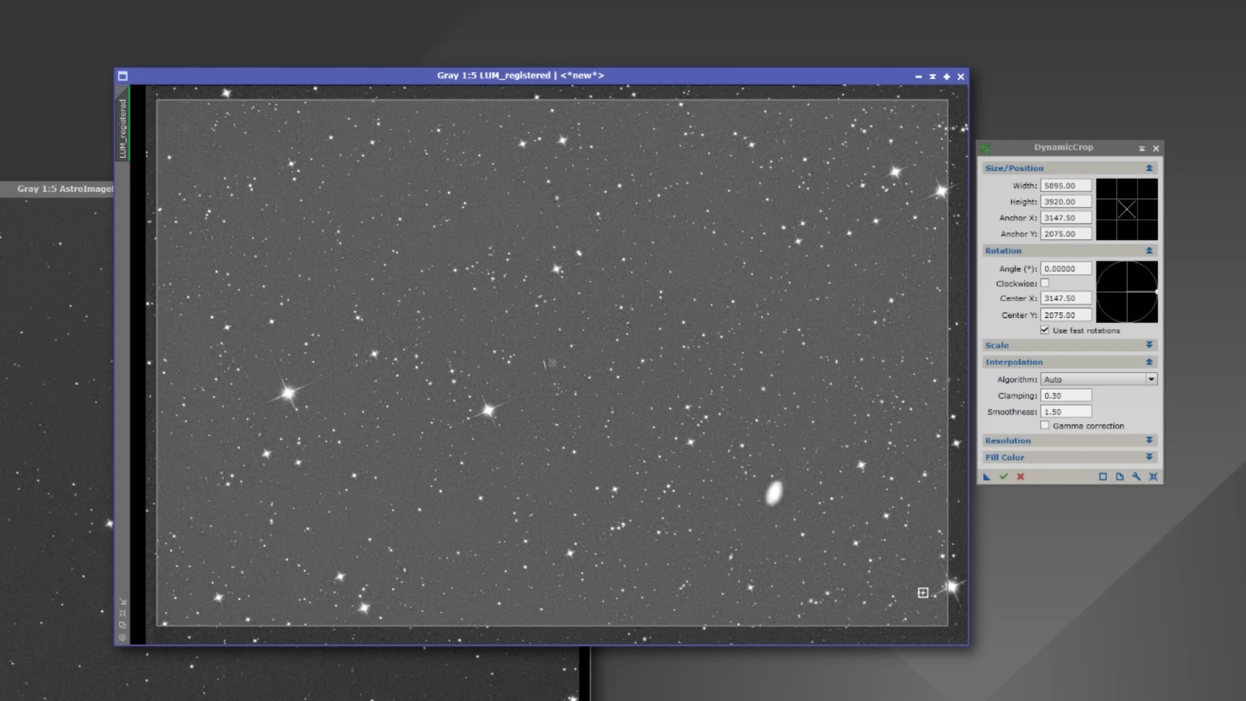
Overlay the blue channel image on LUM_registered to compare its black edge with the crop boundary, and iconize it again
click(51, 194)
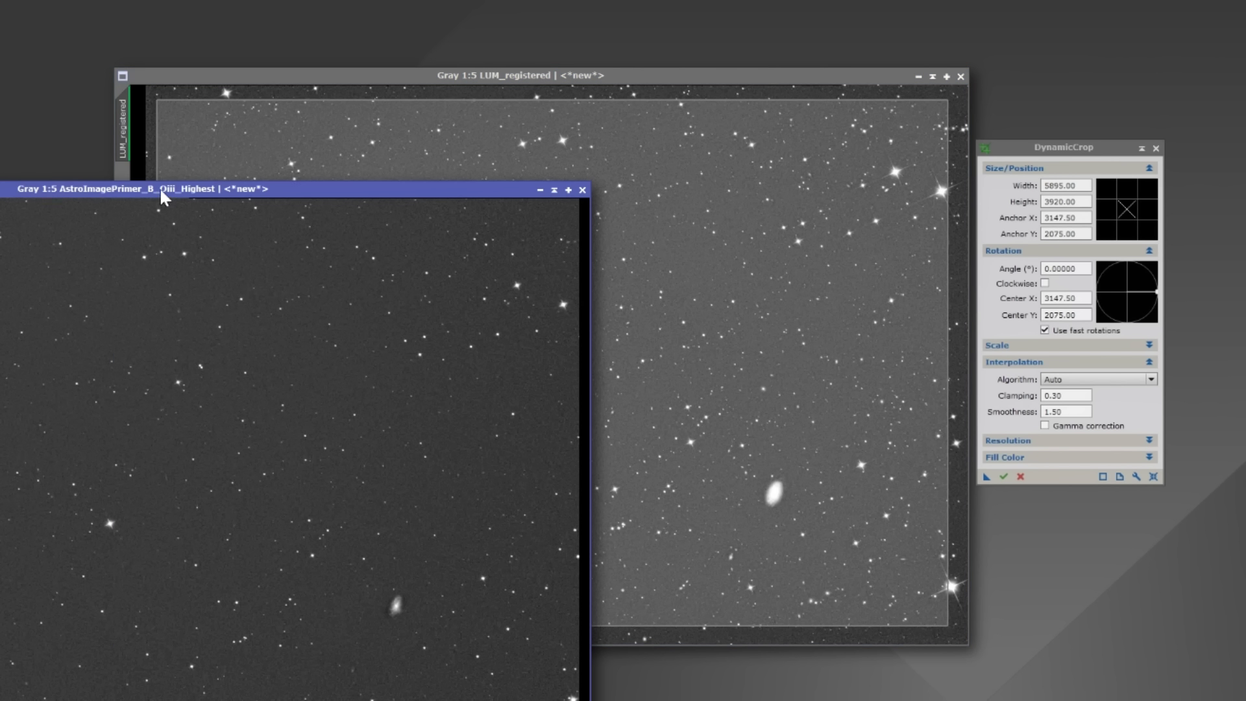
drag(161, 190, 508, 295)
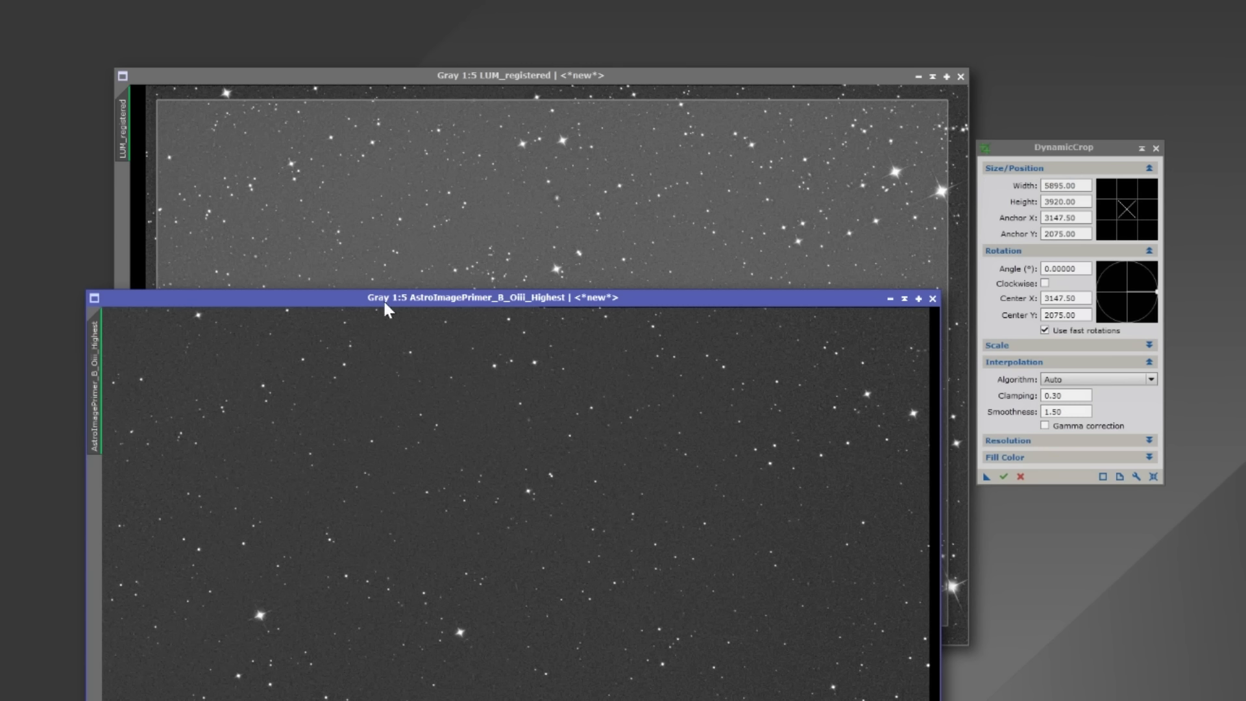
drag(417, 299, 410, 78)
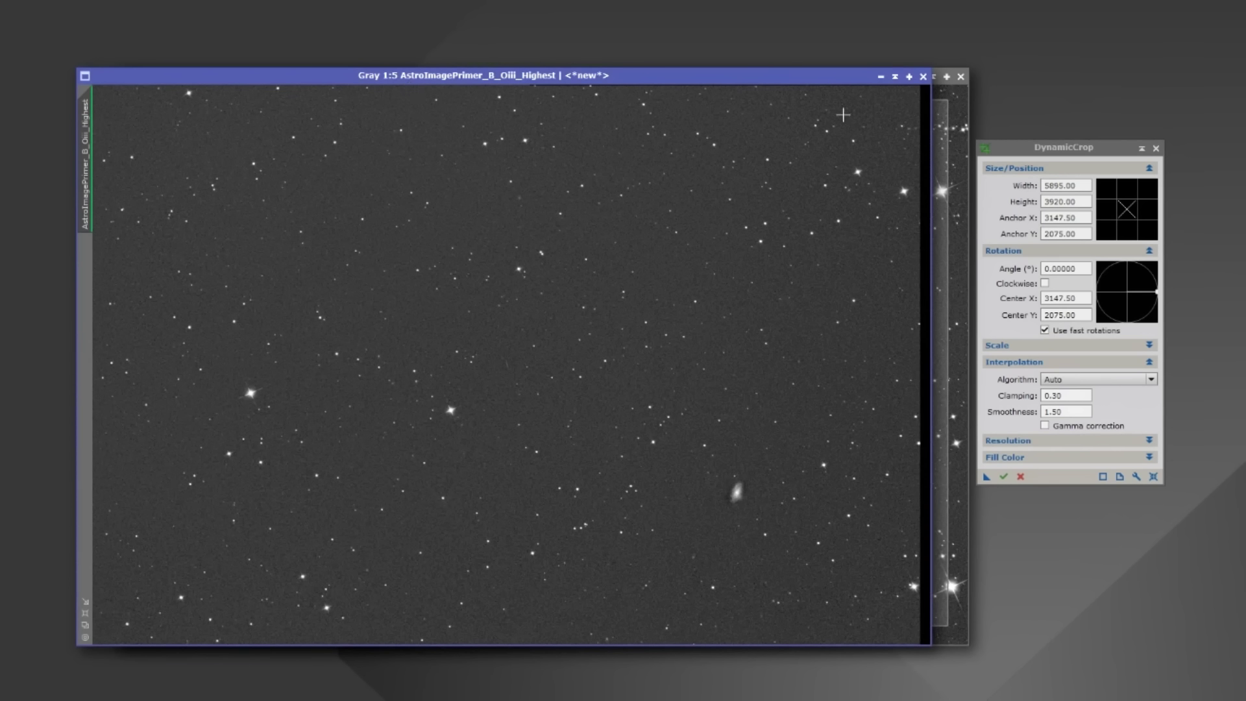
drag(807, 77, 840, 76)
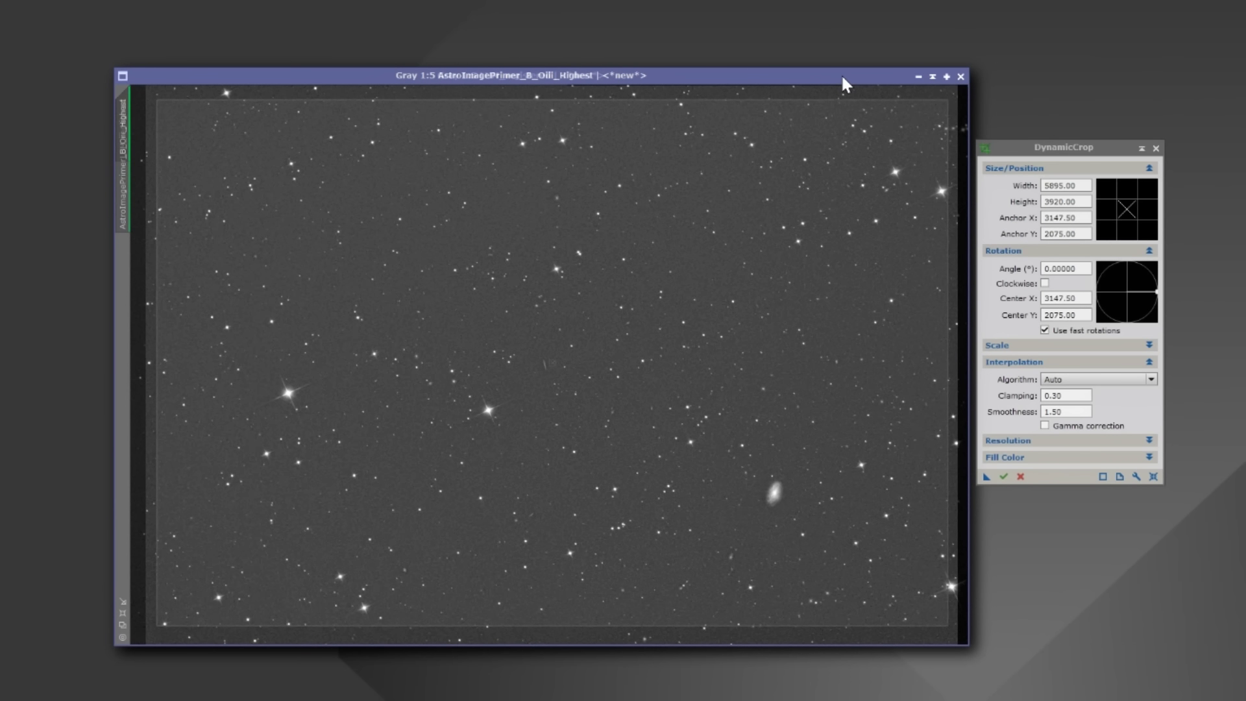
drag(841, 76, 840, 76)
drag(840, 77, 840, 76)
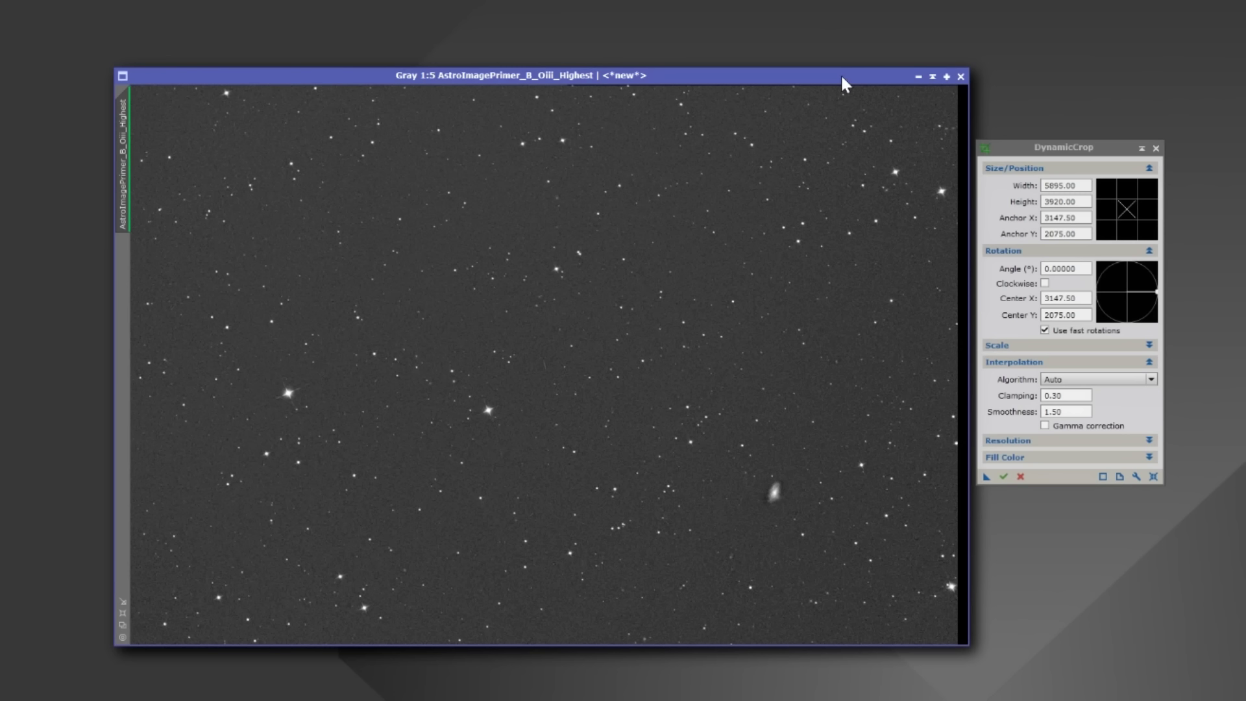
click(918, 76)
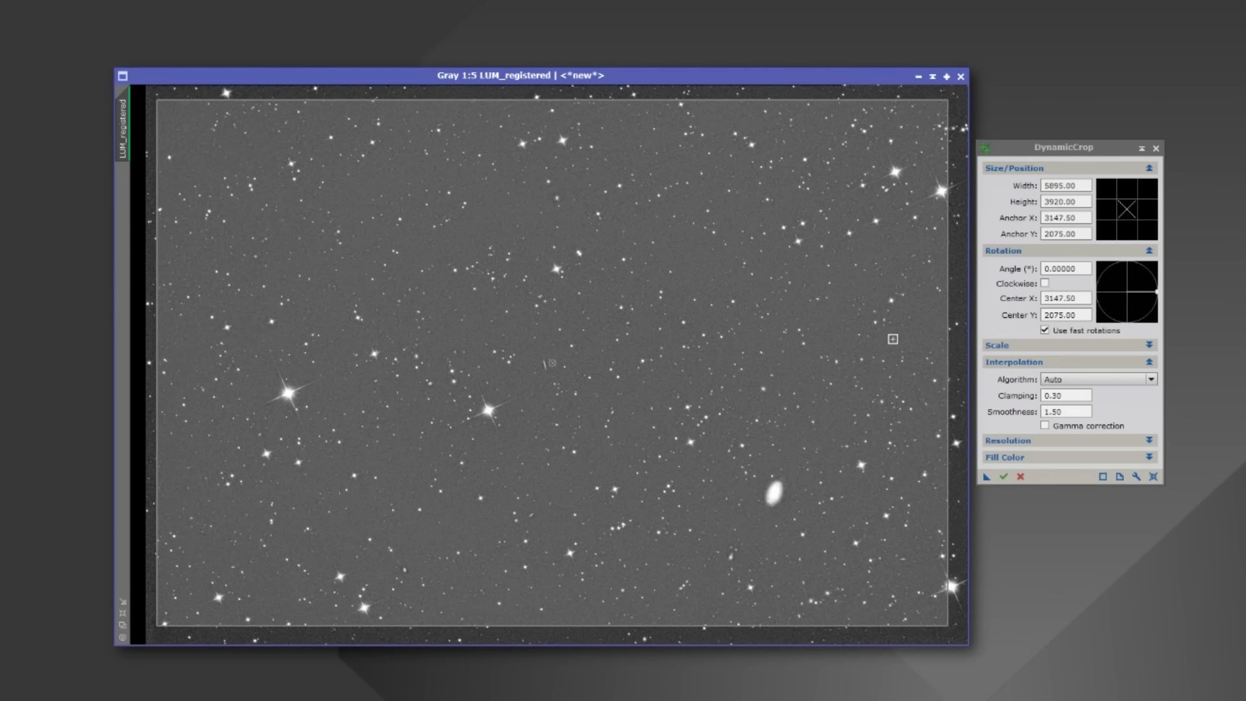
Zoom in on the crop's right boundary near the bright stars and pull it inward to a crop width of 5887 px
scroll(909, 356, up, 8)
drag(856, 640, 925, 637)
scroll(836, 423, down, 1)
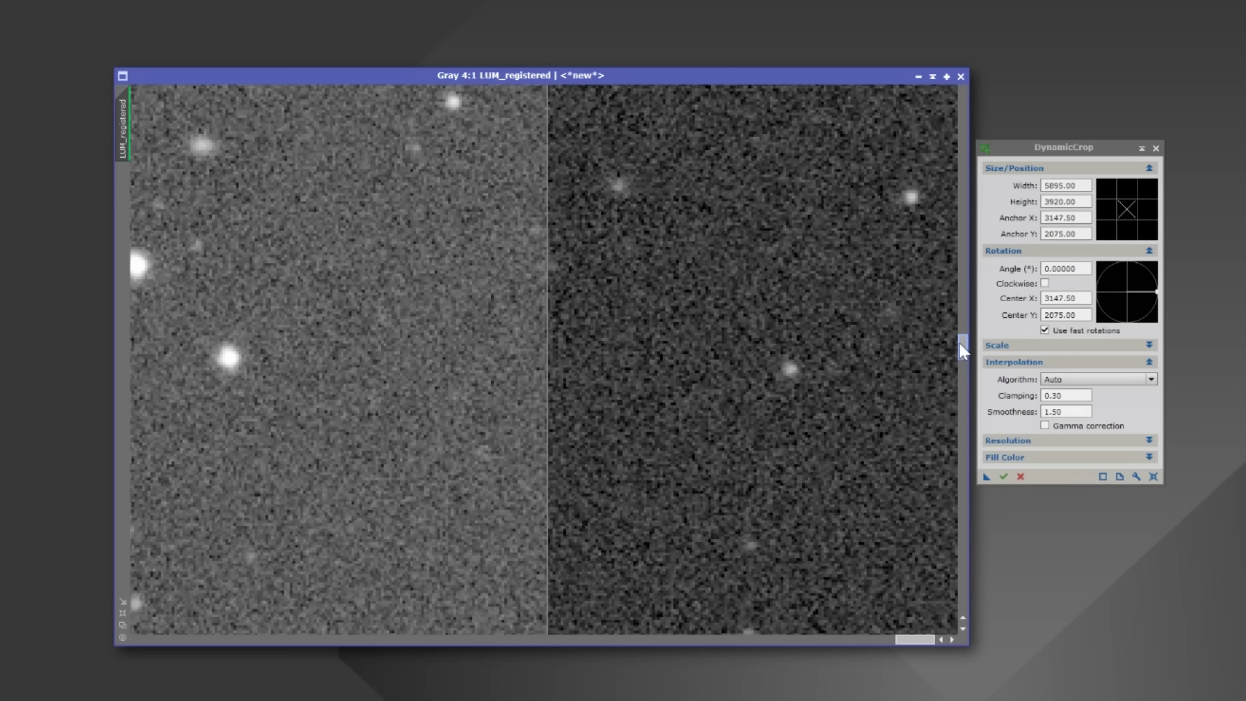
drag(959, 347, 952, 560)
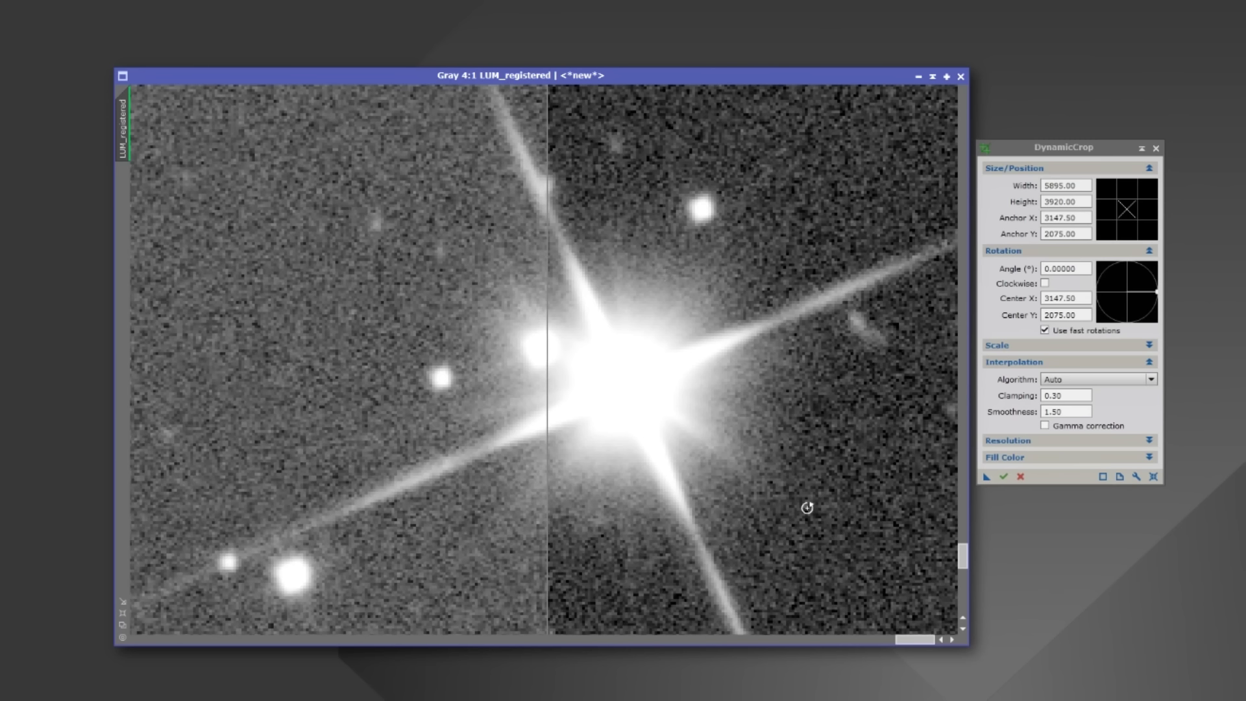
scroll(806, 506, down, 7)
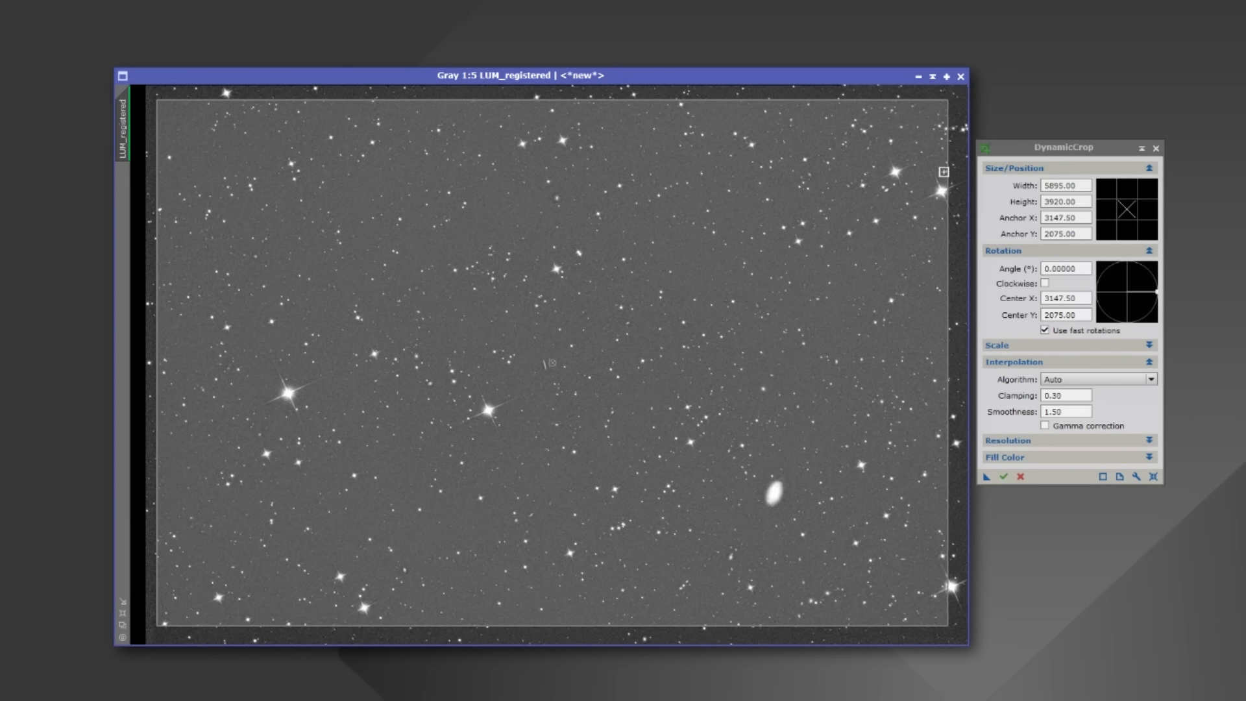
scroll(938, 172, up, 5)
drag(866, 634, 889, 639)
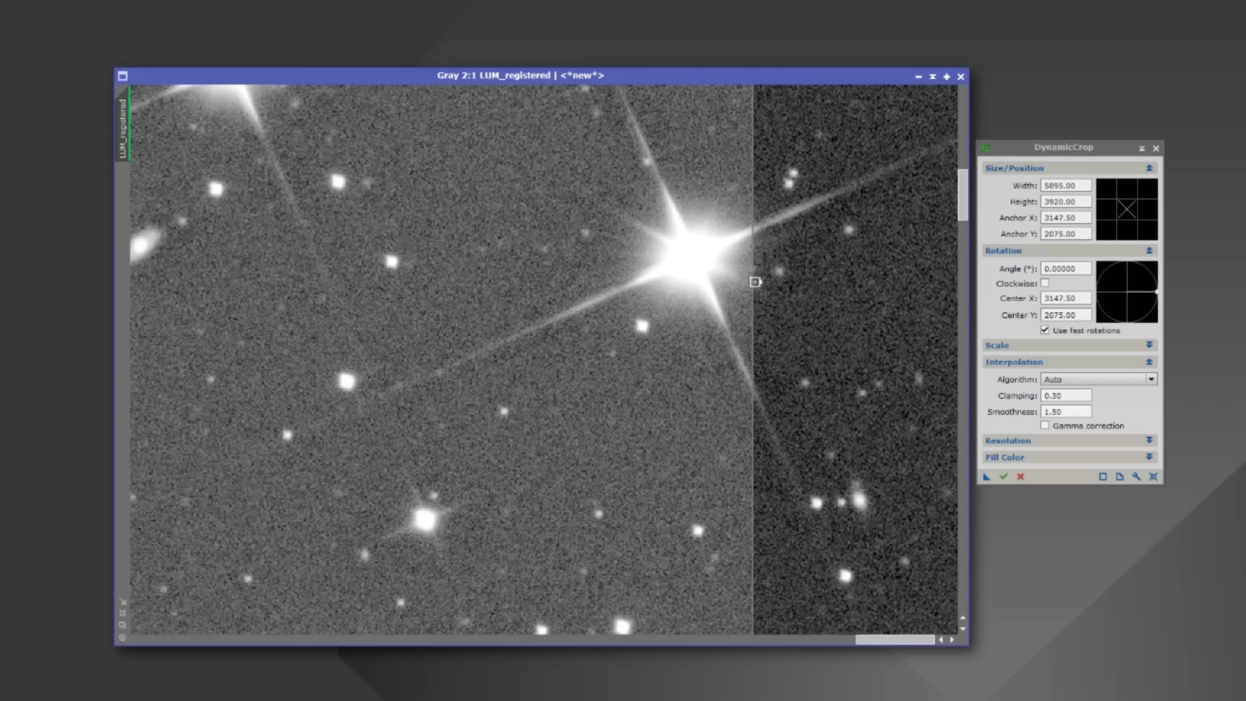
drag(753, 282, 744, 281)
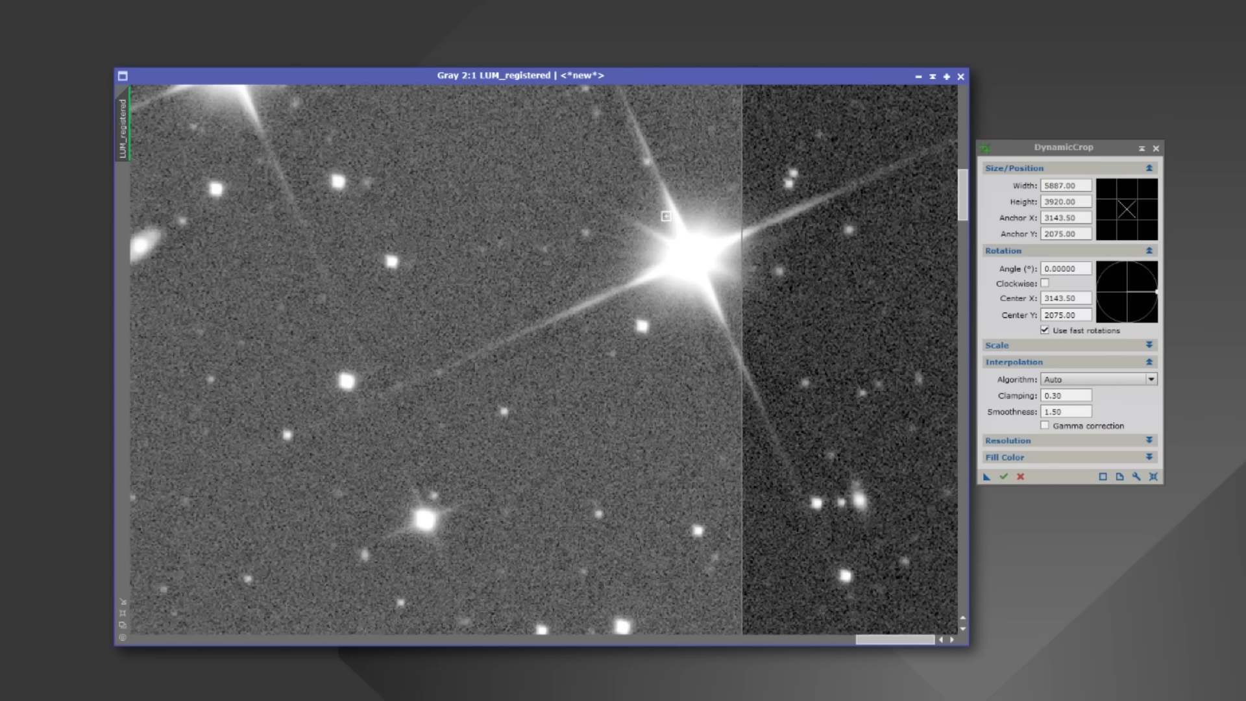
Examine the crop boundary at the bright lower-right star, along the top edge and at the lower-left corner
drag(962, 215, 994, 594)
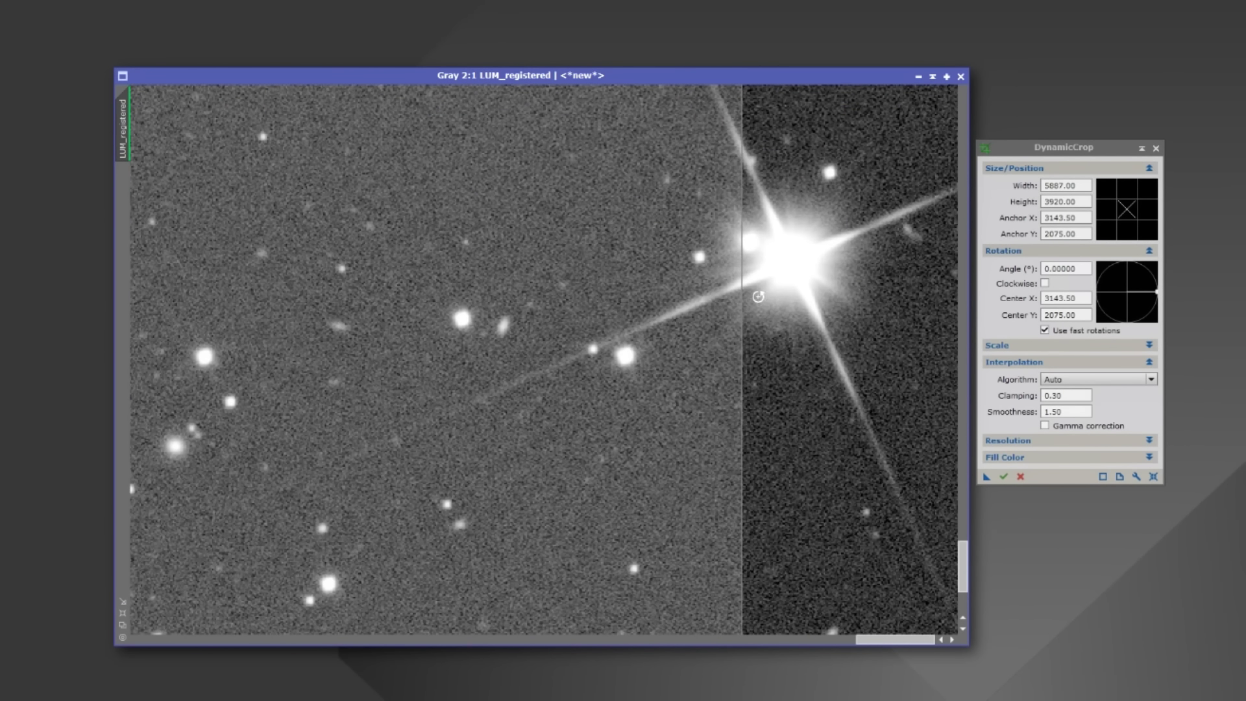
scroll(846, 433, down, 2)
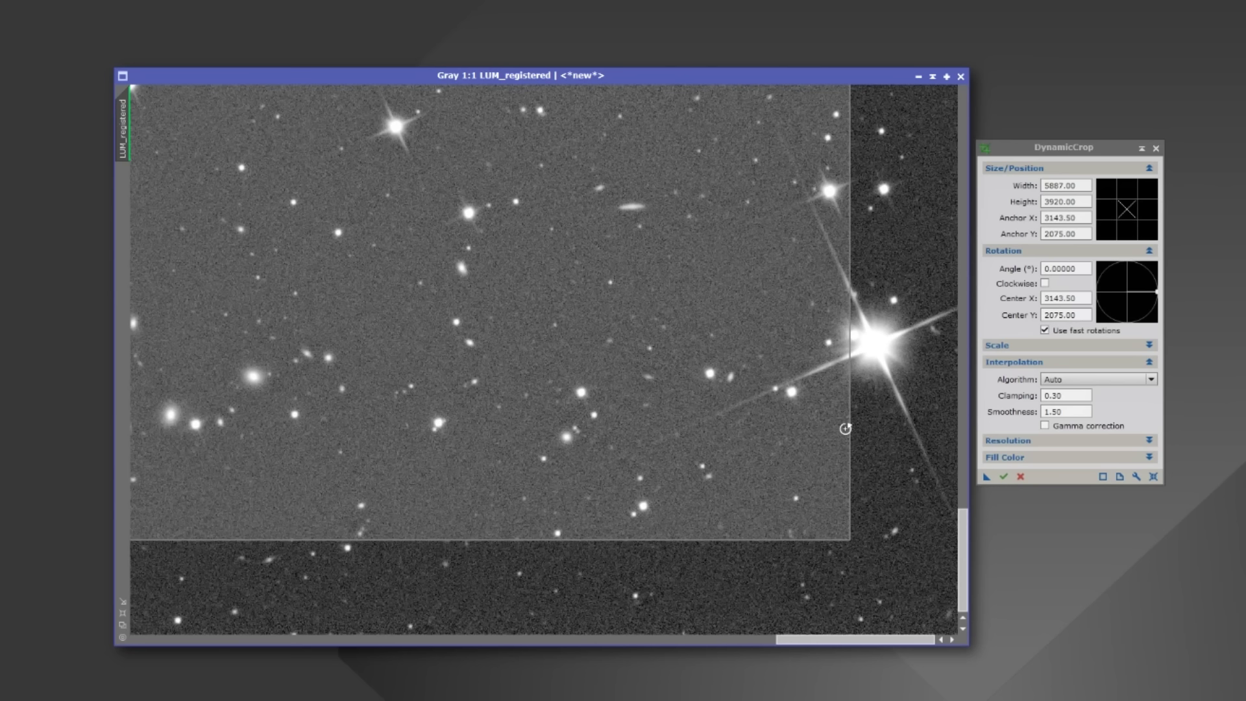
scroll(845, 428, down, 1)
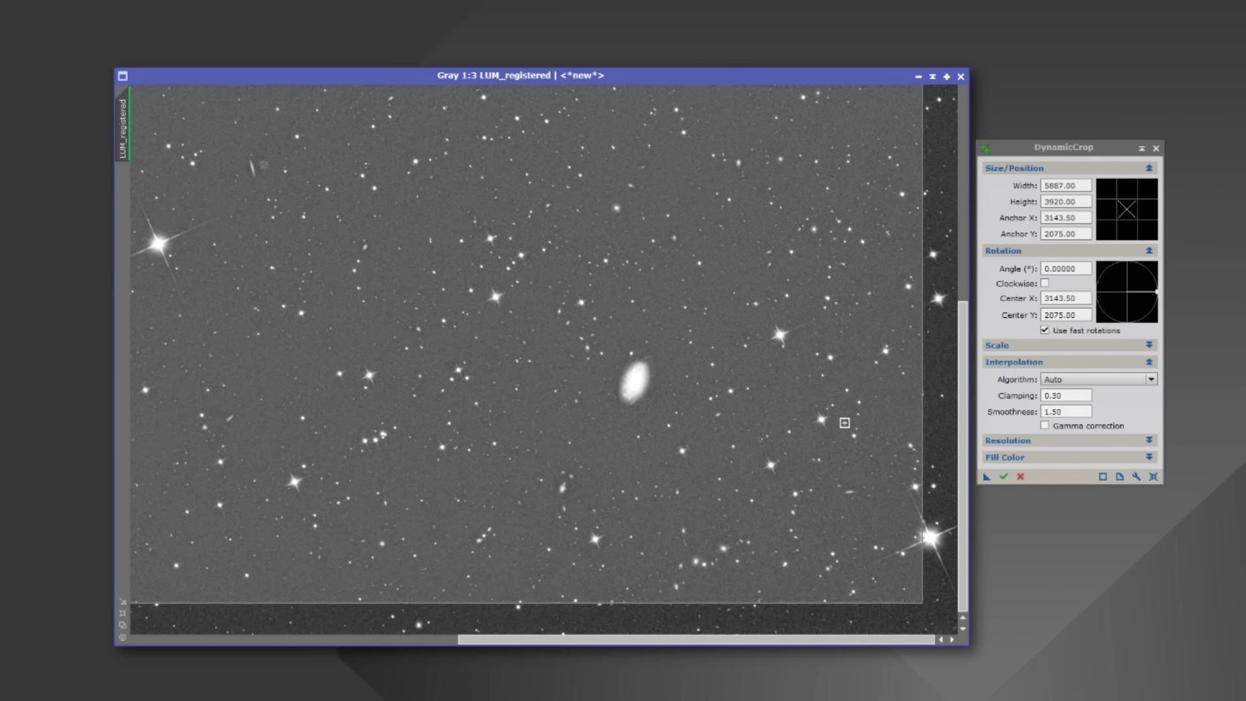
scroll(844, 422, down, 1)
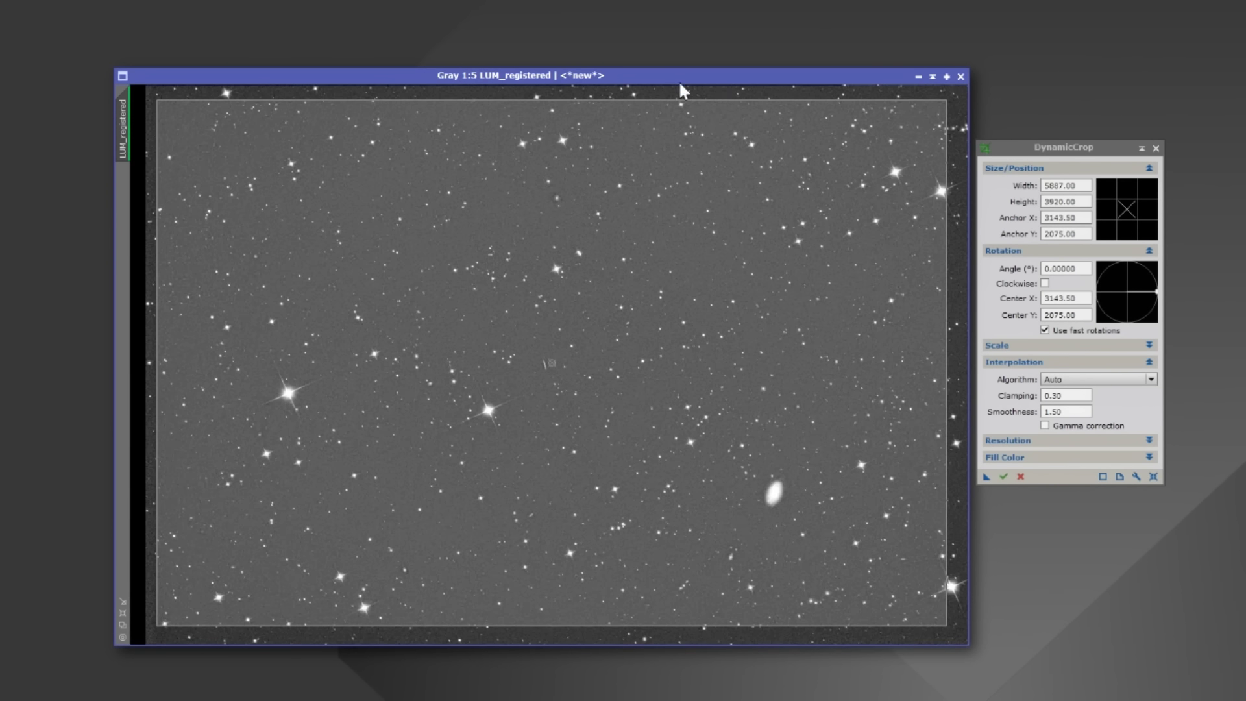
scroll(683, 96, up, 5)
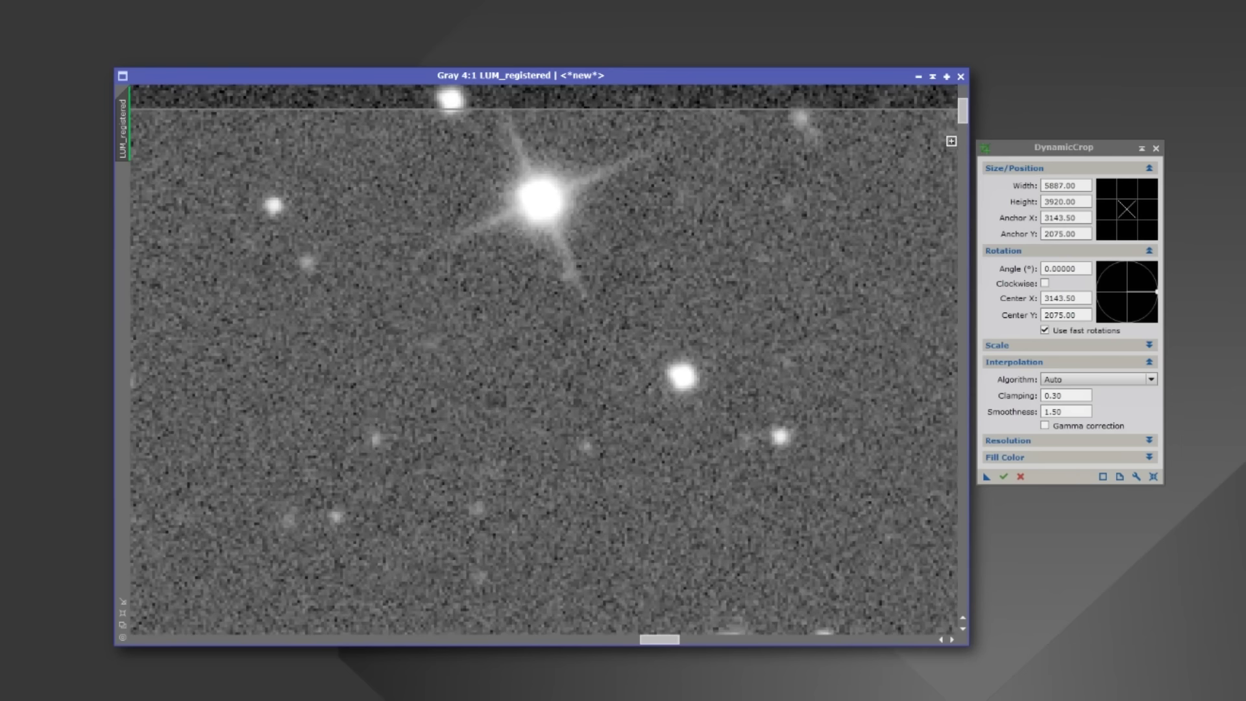
scroll(964, 120, up, 5)
drag(671, 642, 169, 635)
drag(962, 104, 952, 611)
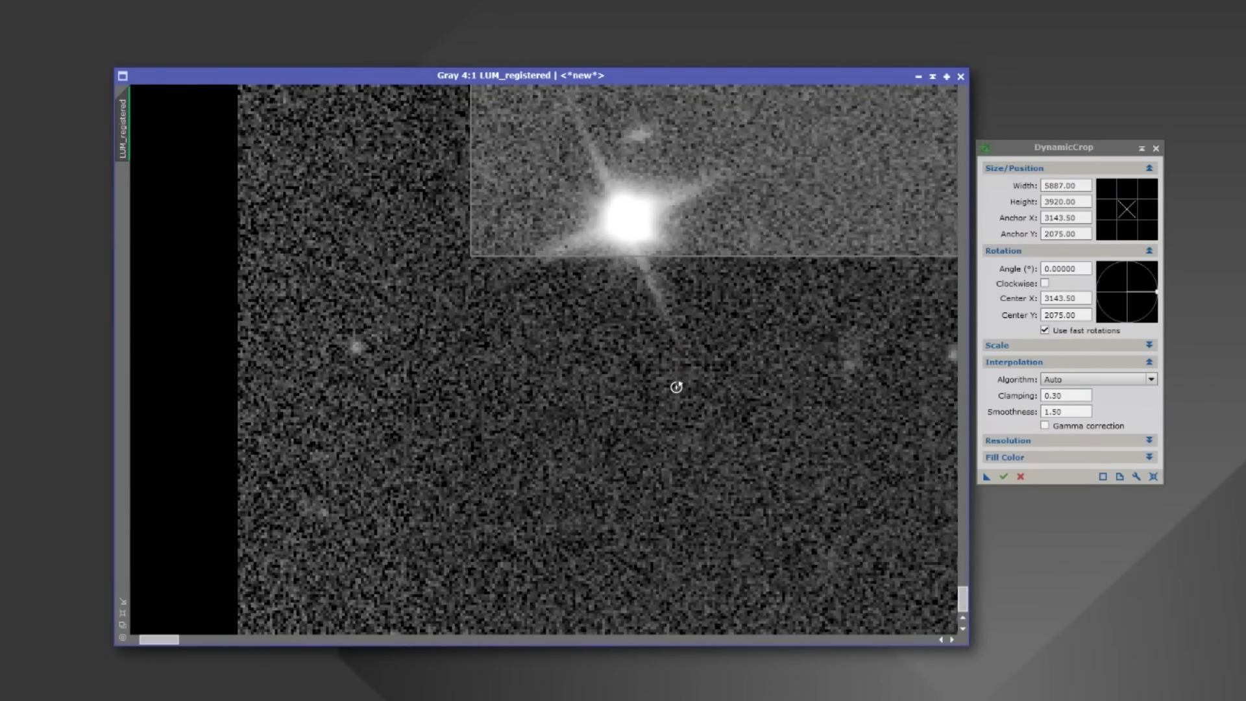
scroll(670, 388, down, 8)
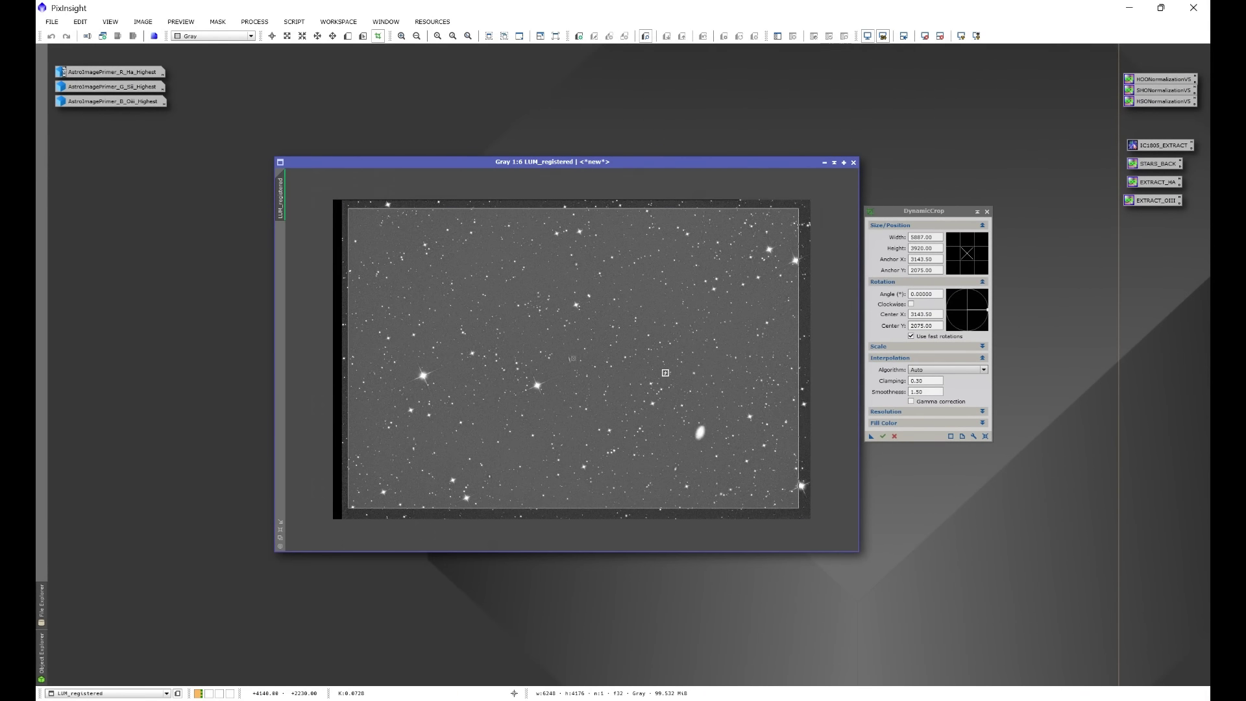
scroll(665, 372, up, 1)
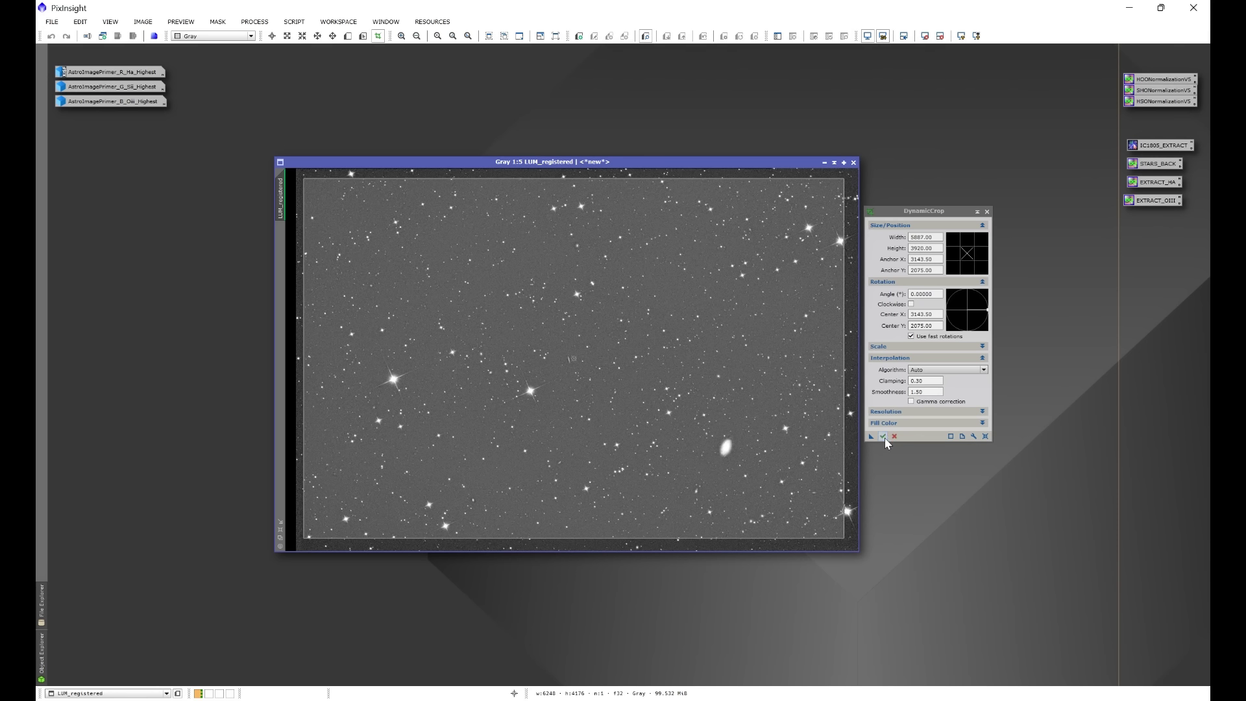
Restore the red channel image, apply the same DynamicCrop to it while accepting the astrometric solution's deletion, and iconize it
double_click(132, 76)
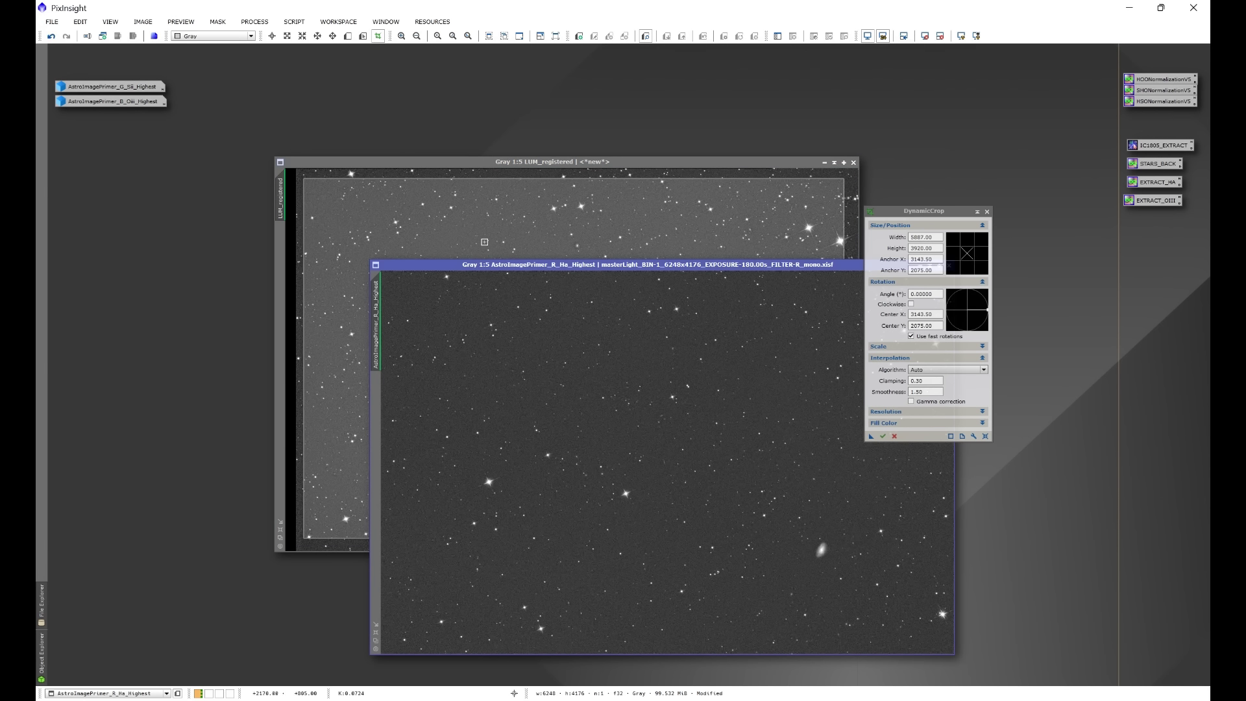
drag(551, 269, 445, 162)
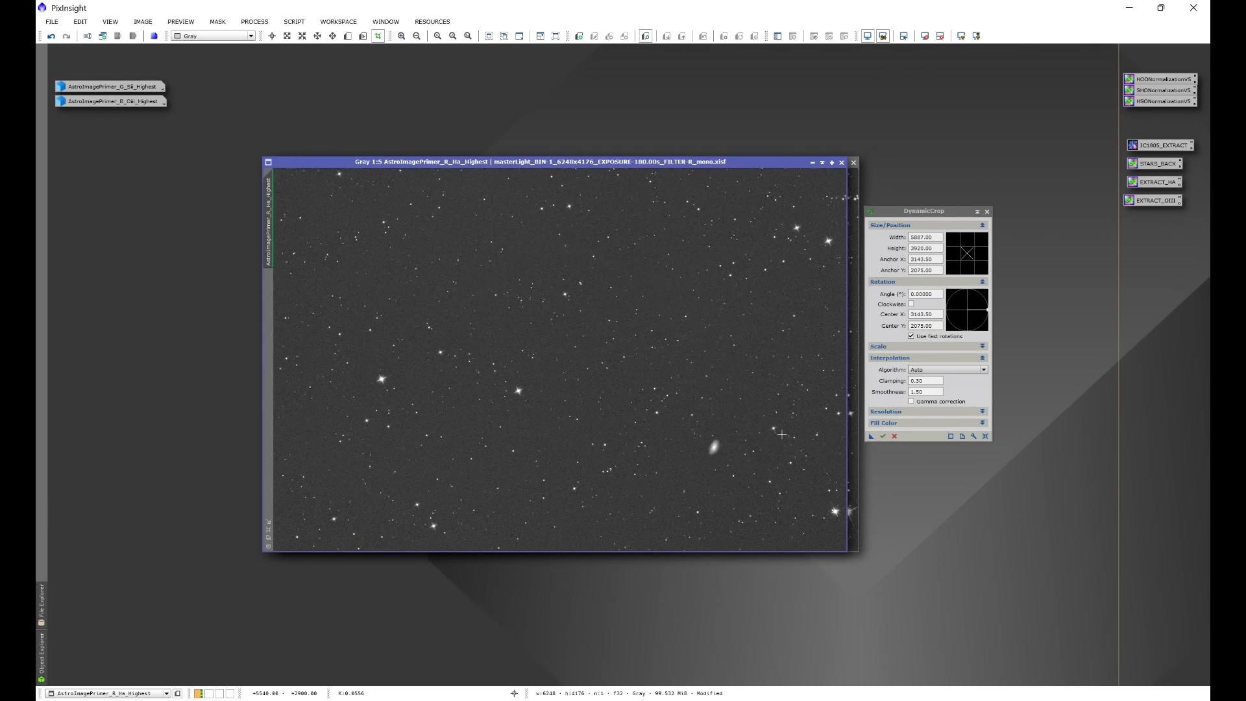
click(872, 439)
drag(675, 407, 675, 406)
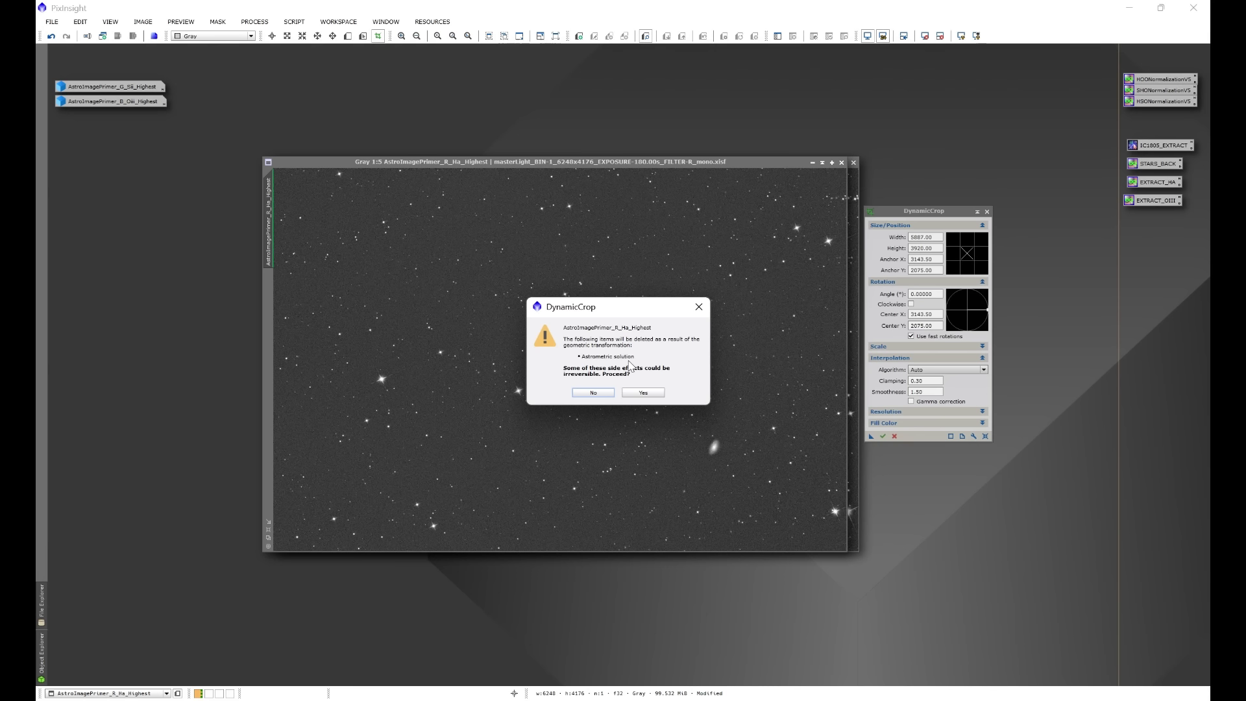
click(642, 391)
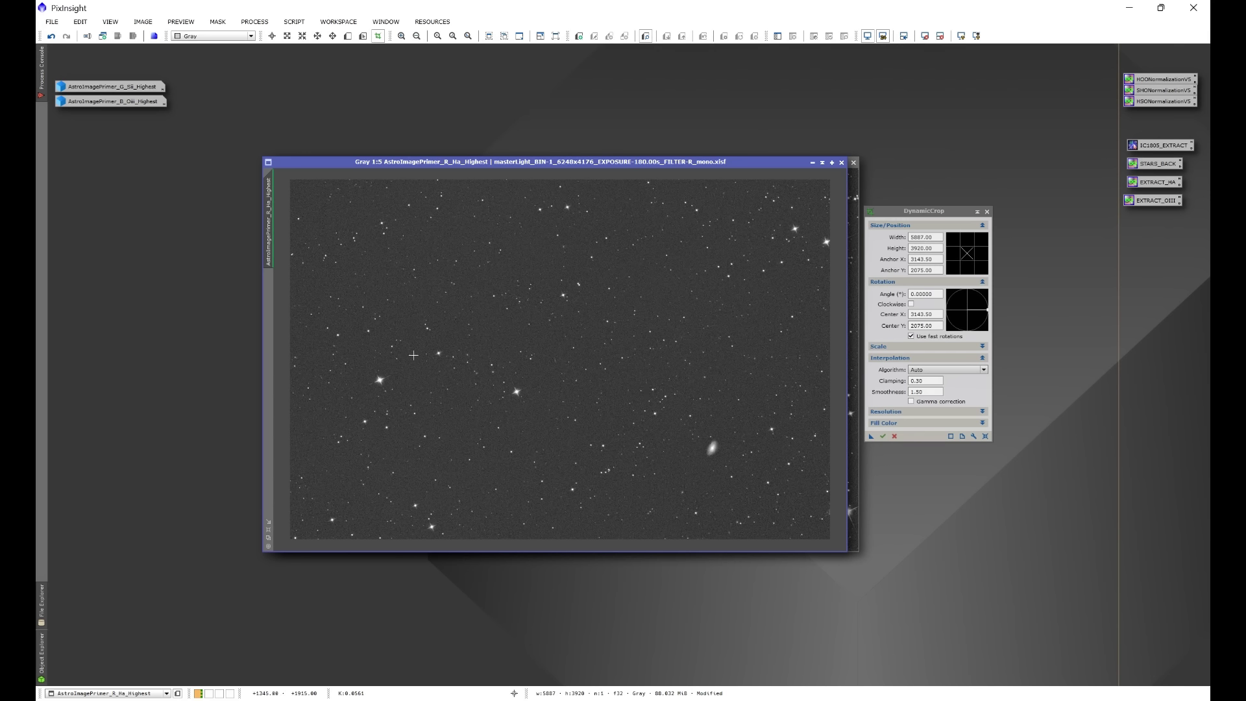
click(812, 163)
Apply the same DynamicCrop to the green and blue channel images in turn, iconizing each one
double_click(141, 88)
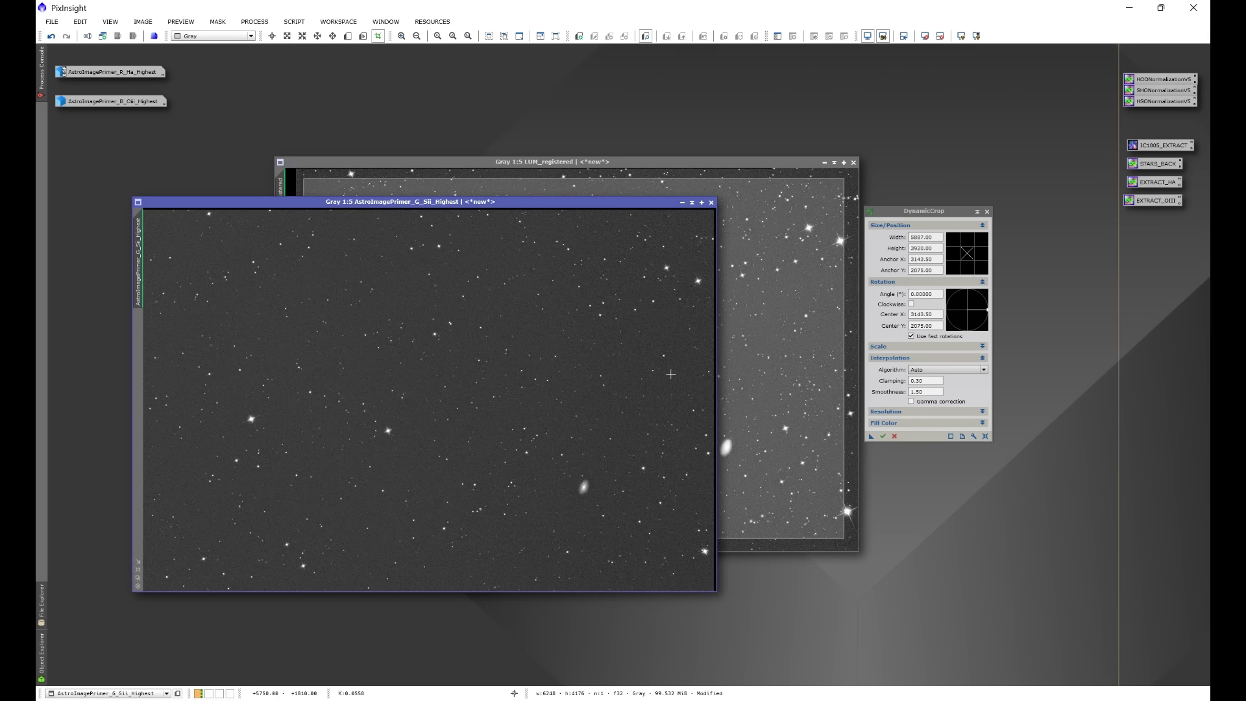
drag(871, 435, 547, 453)
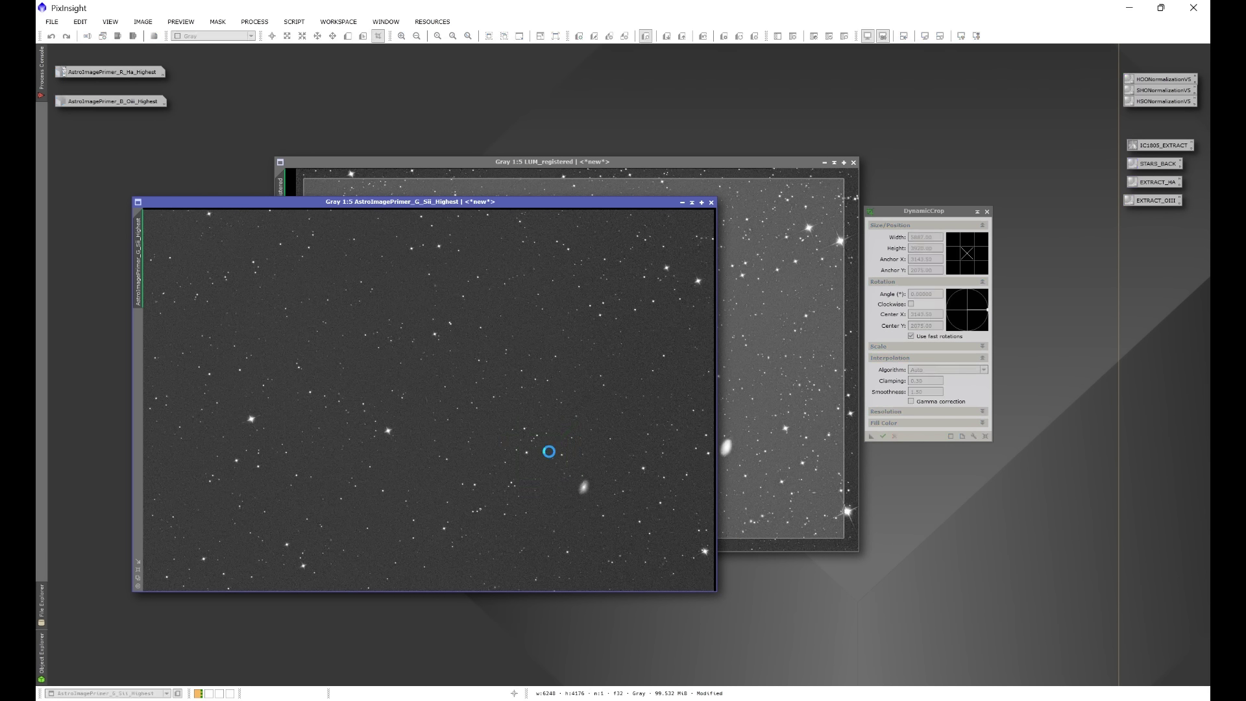
click(682, 203)
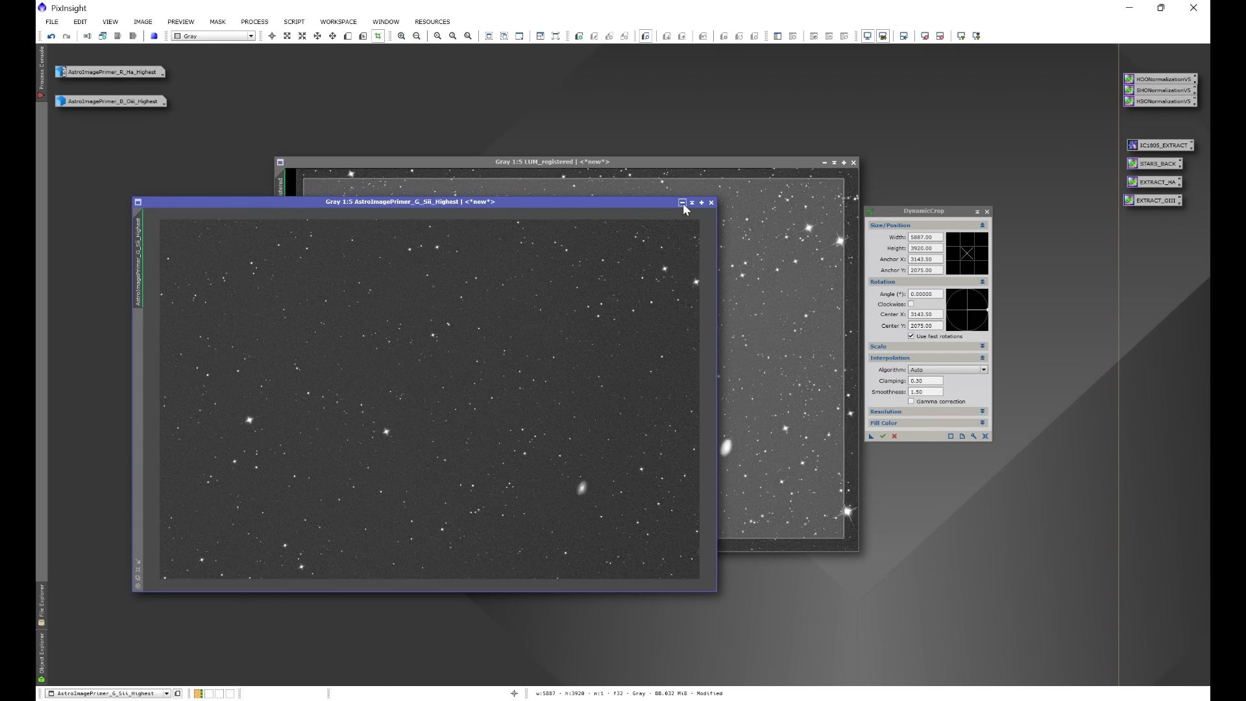
double_click(136, 103)
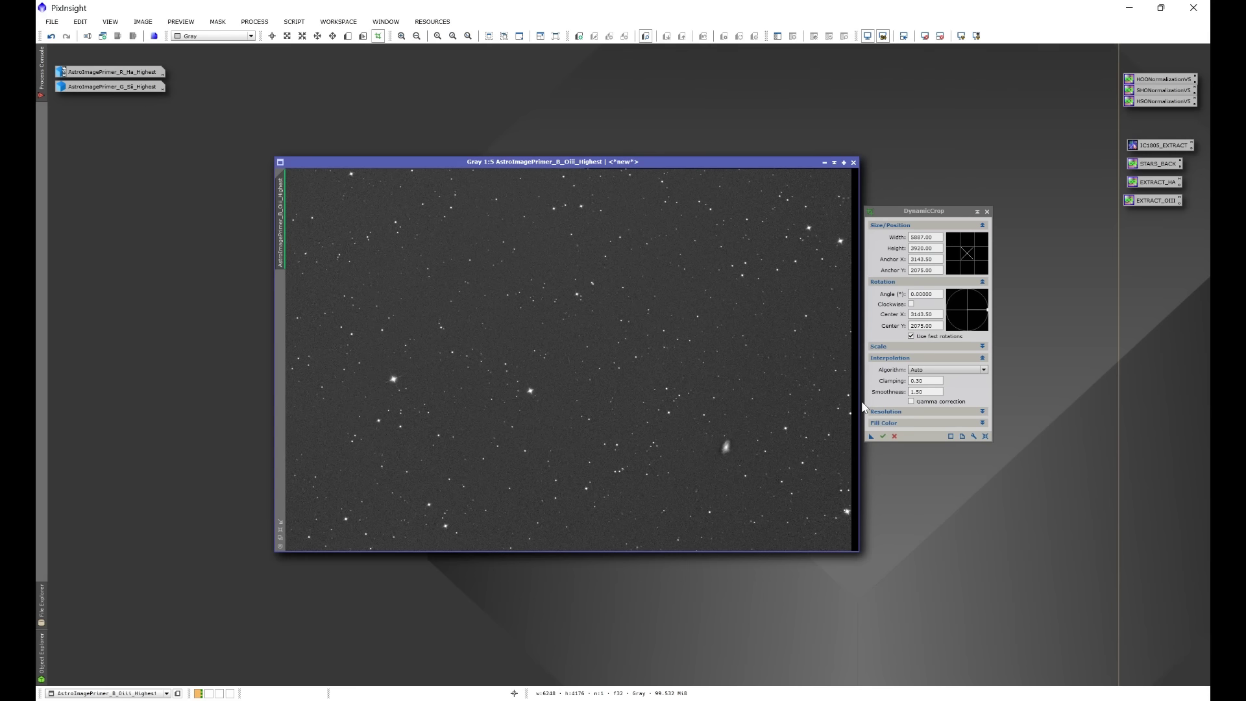
drag(872, 435, 691, 390)
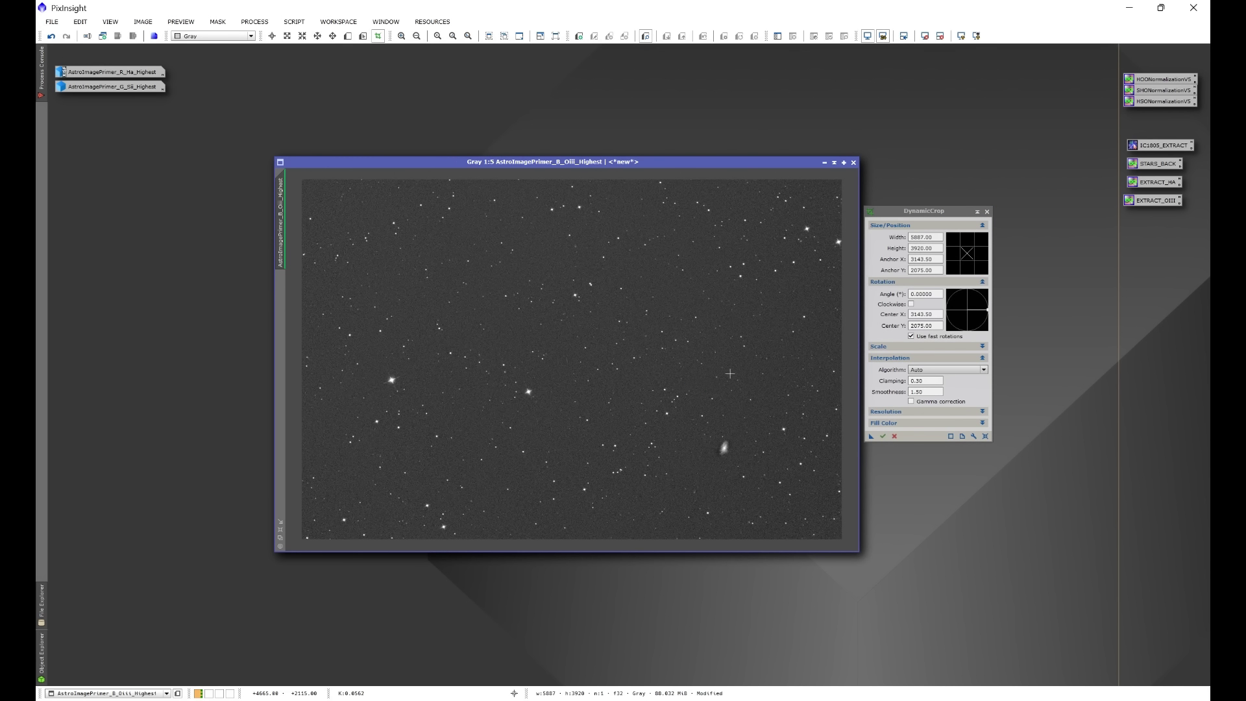
click(823, 162)
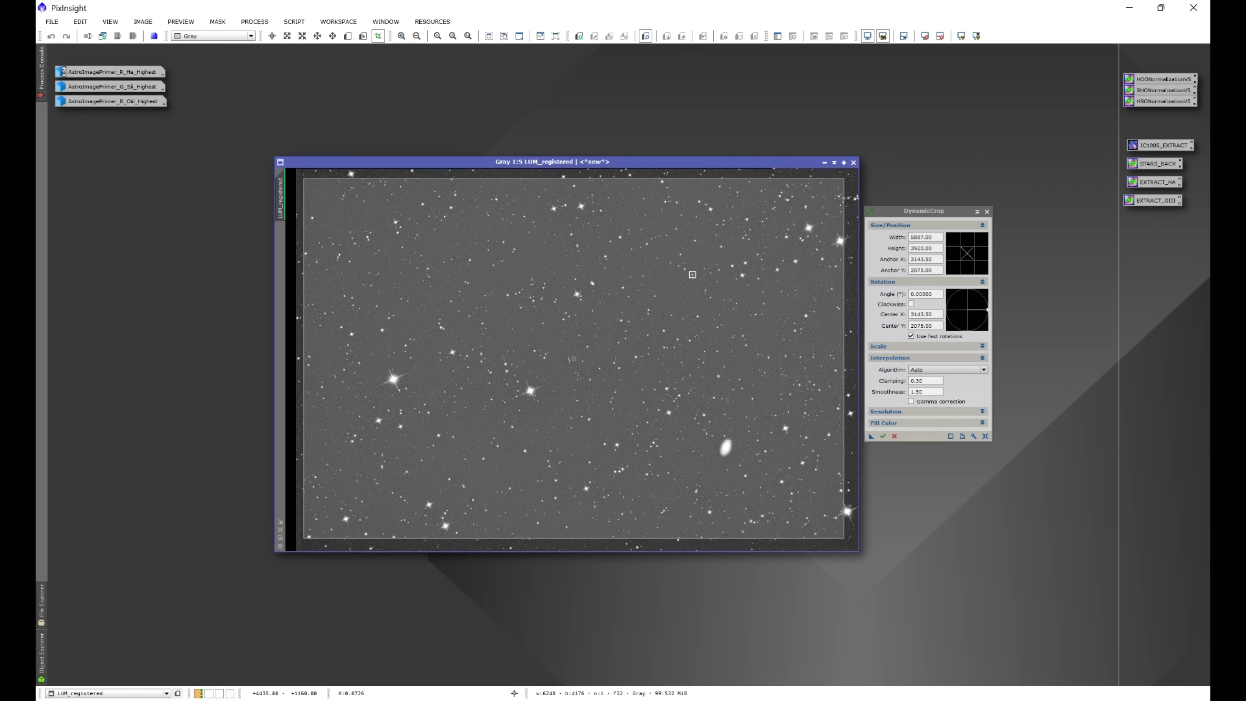
Execute the crop on LUM_registered and close DynamicCrop
click(882, 435)
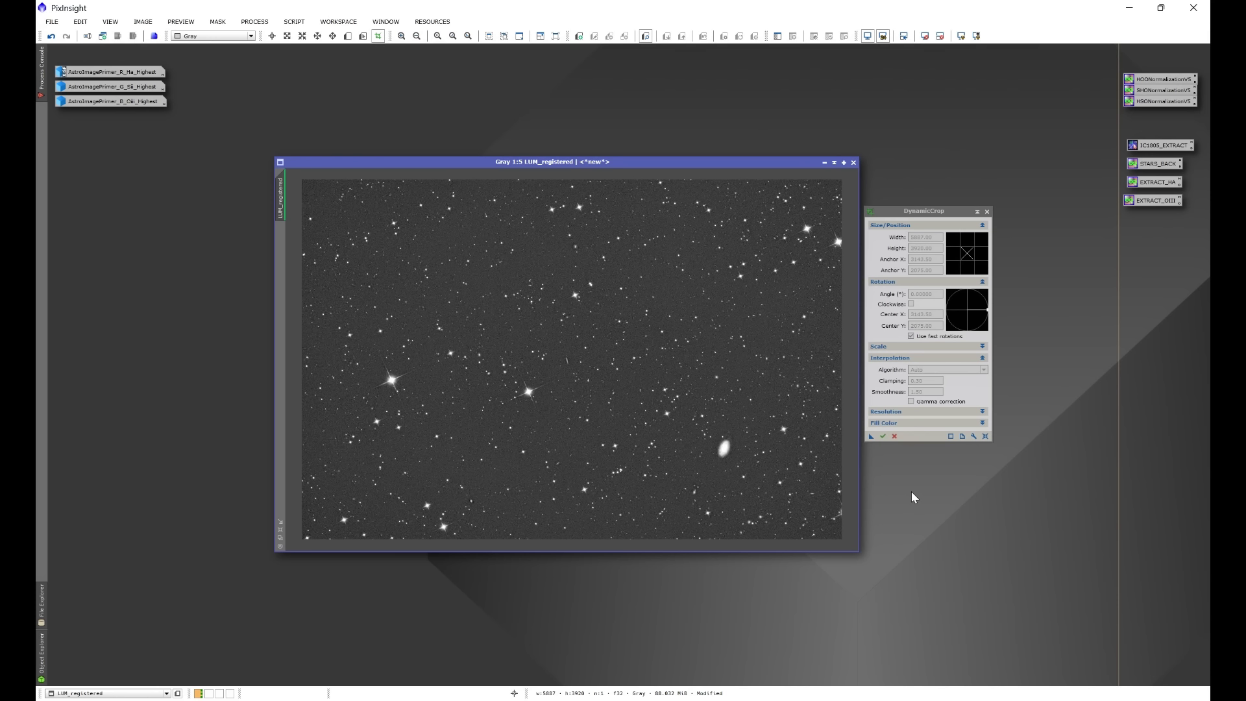
click(987, 211)
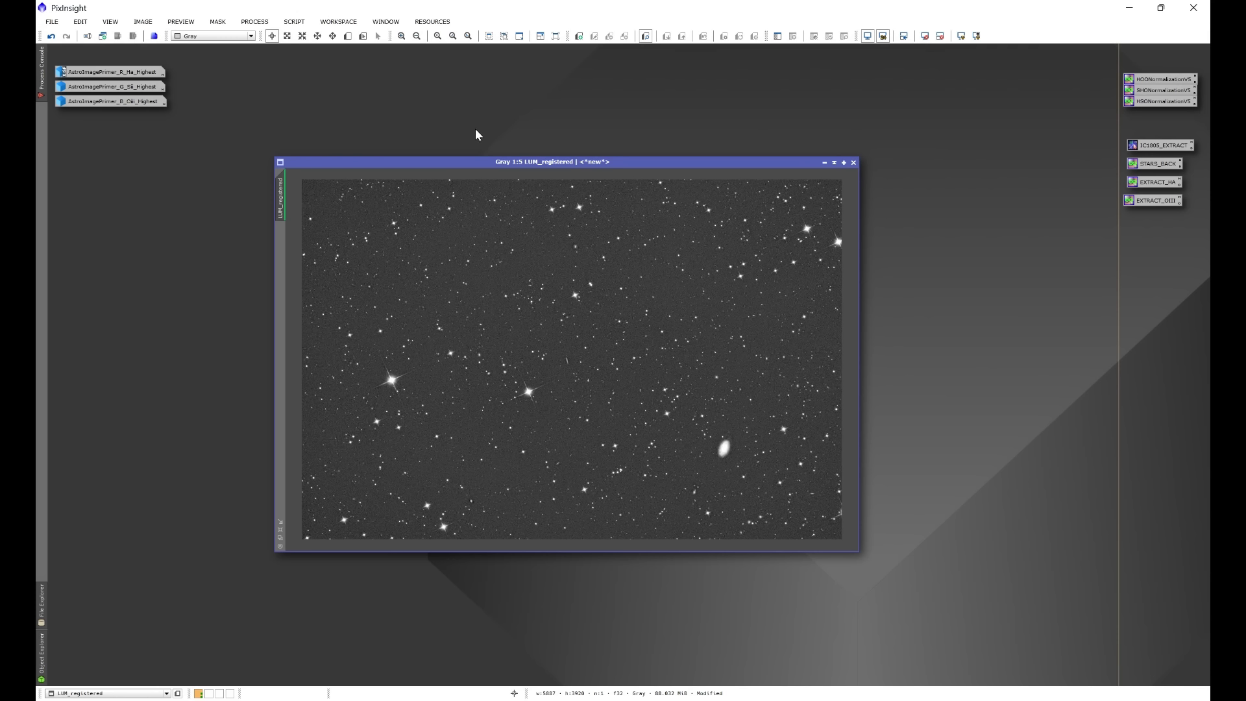
Save a FastRotation instance set to Rotate 180° as a process icon on the workspace and close the tool
click(251, 23)
mouse_move(280, 36)
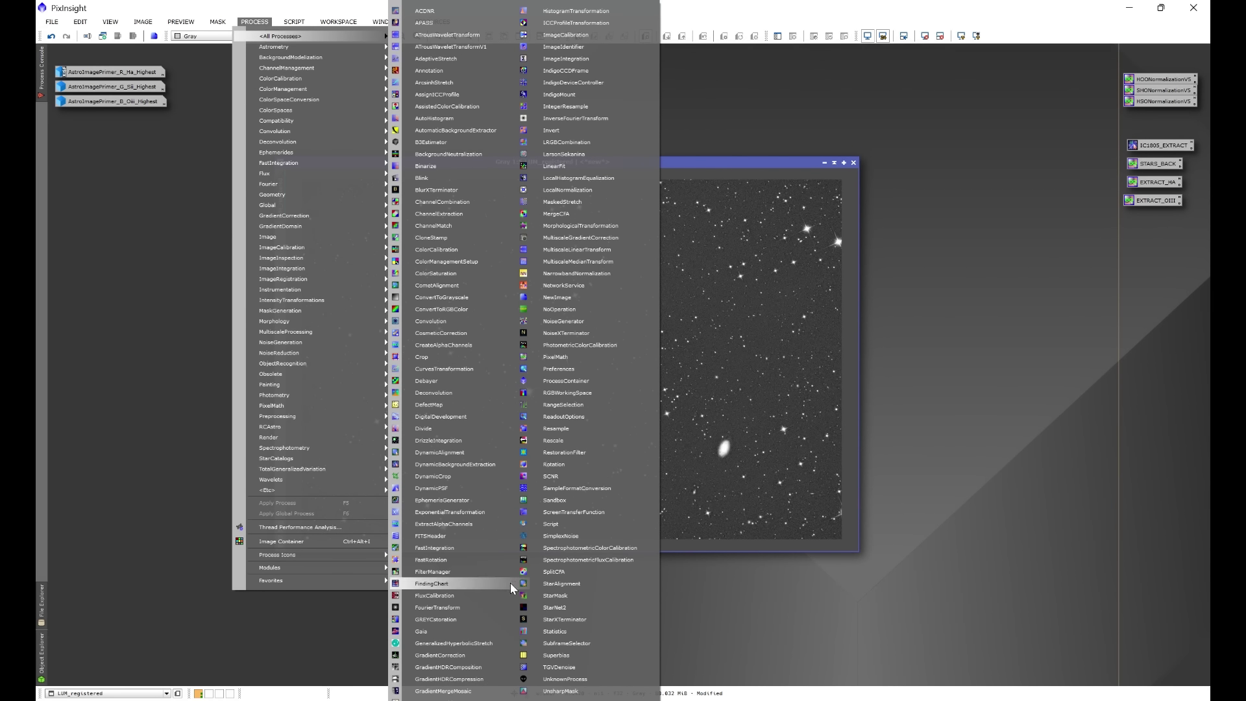
click(442, 560)
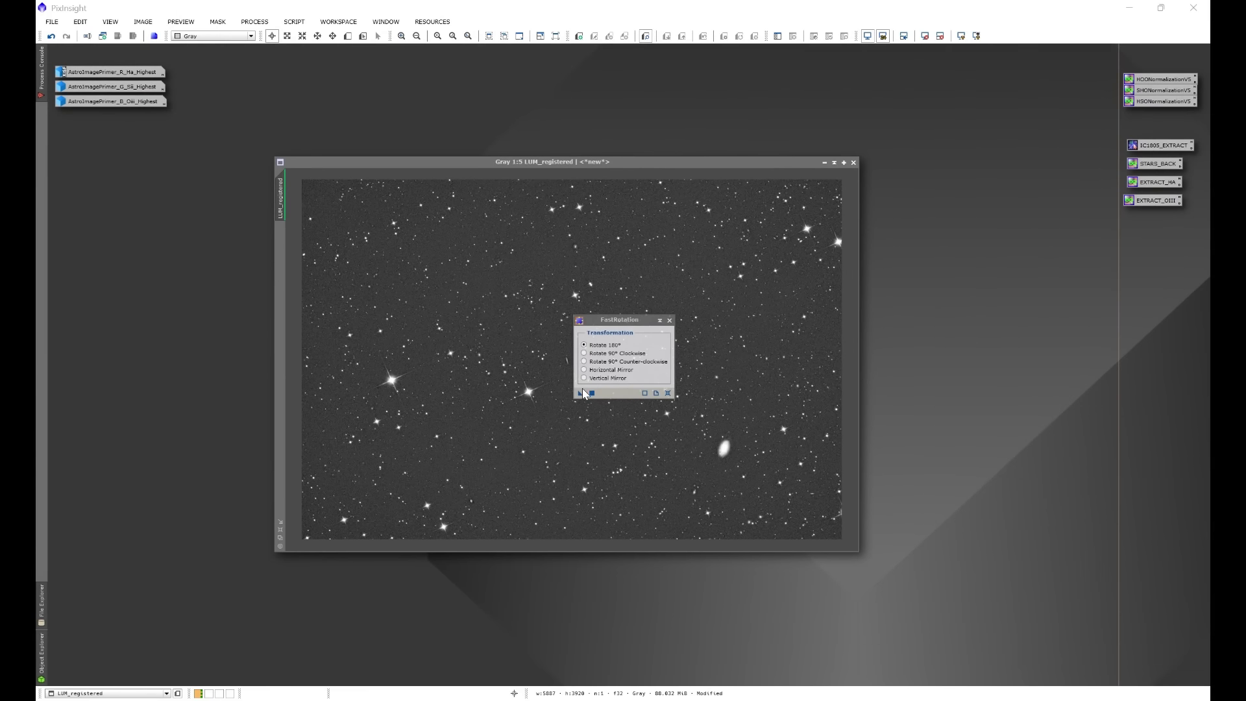
drag(582, 393, 234, 456)
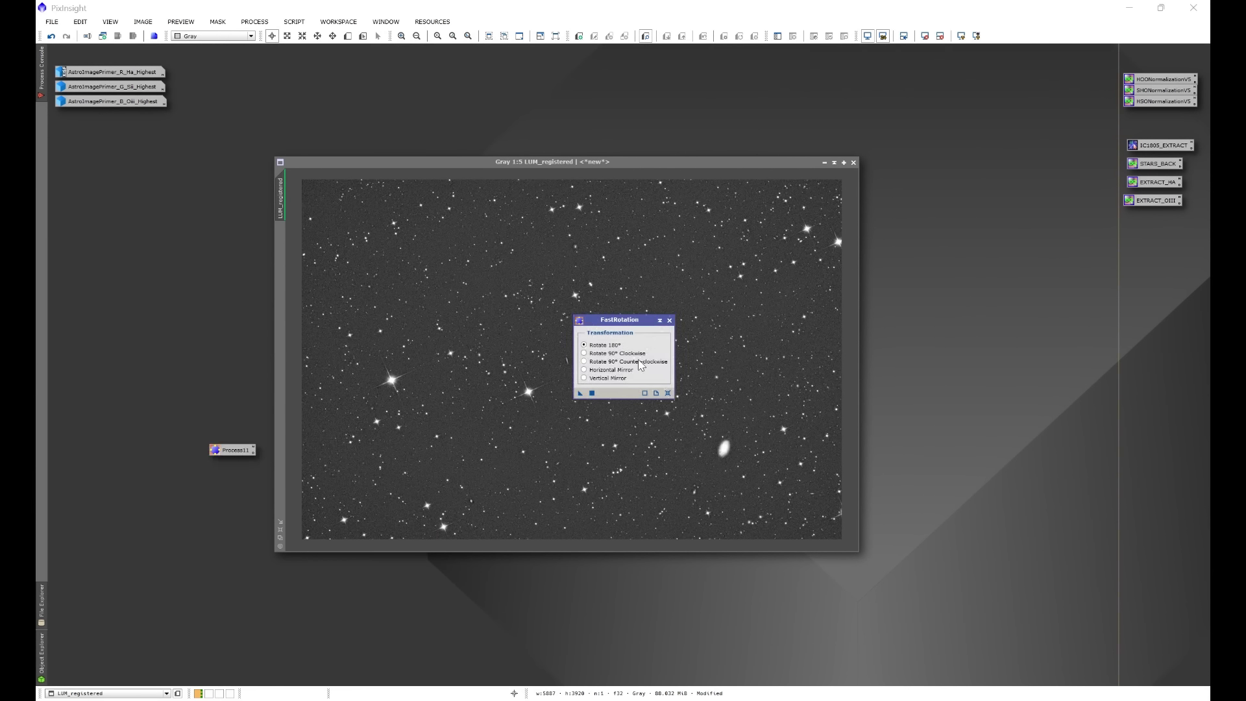
click(670, 320)
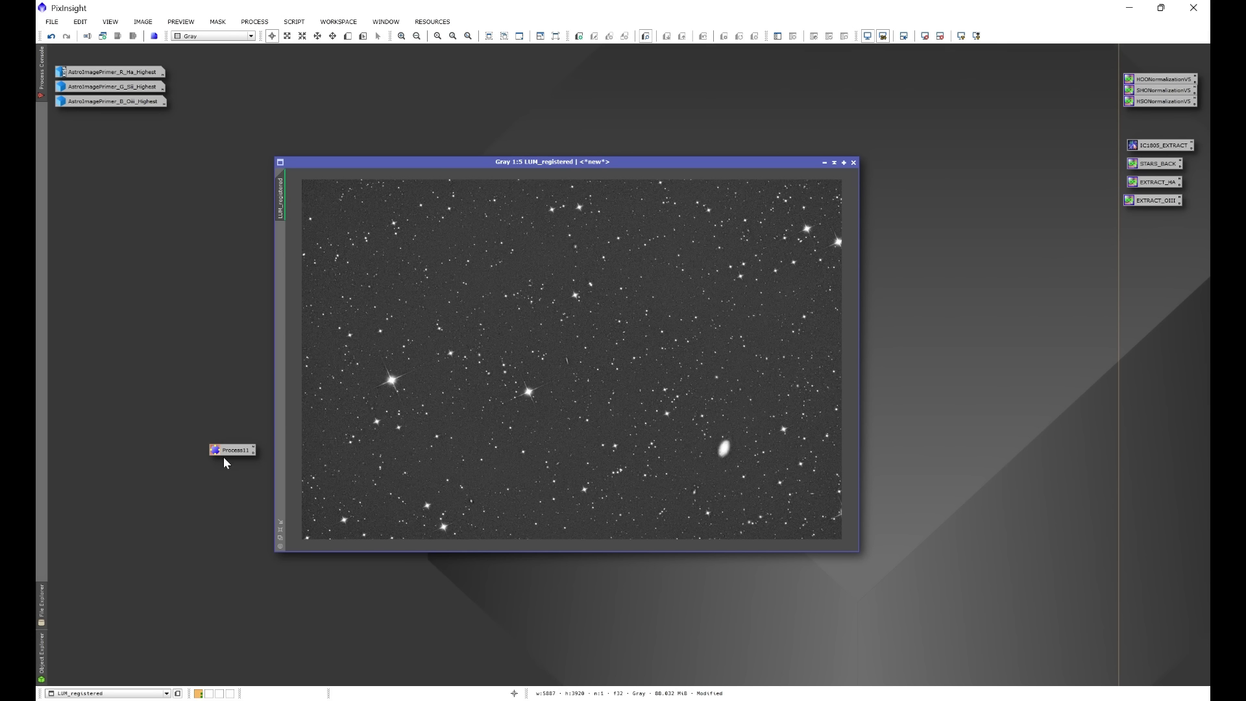
Rotate LUM_registered by 180° with the saved FastRotation icon, then iconize it and place it above the channel image icons
drag(227, 454, 530, 402)
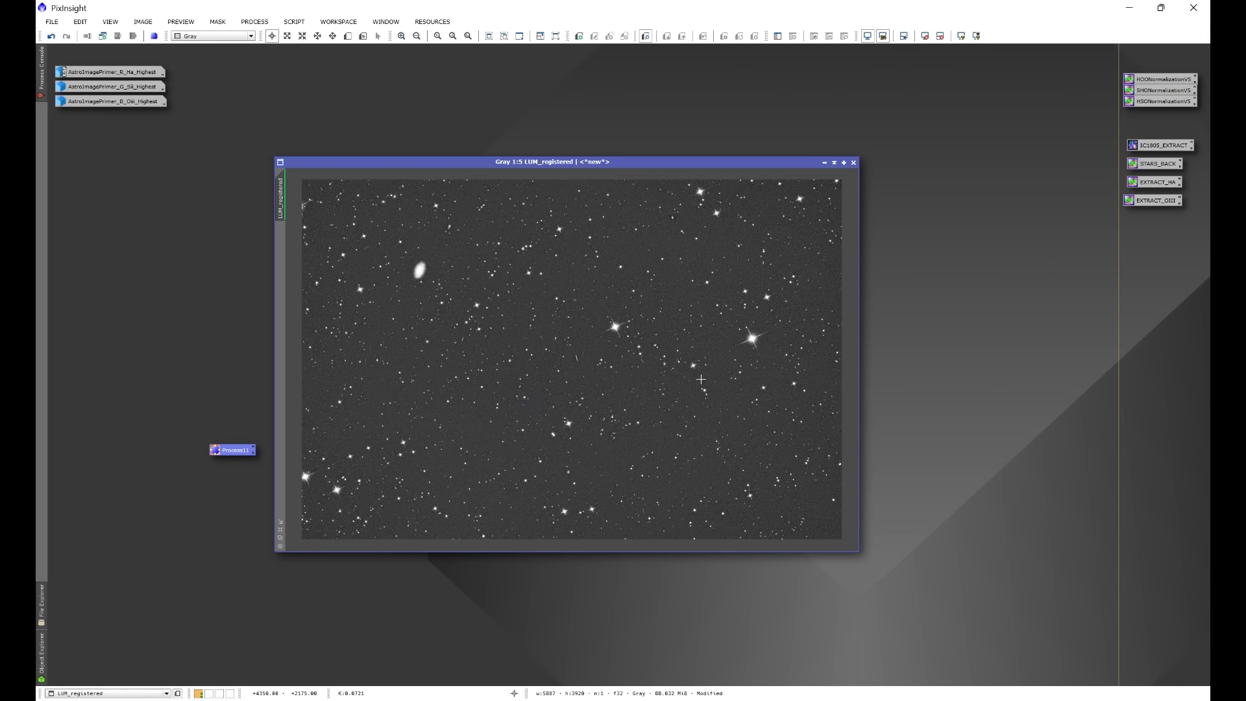
click(824, 162)
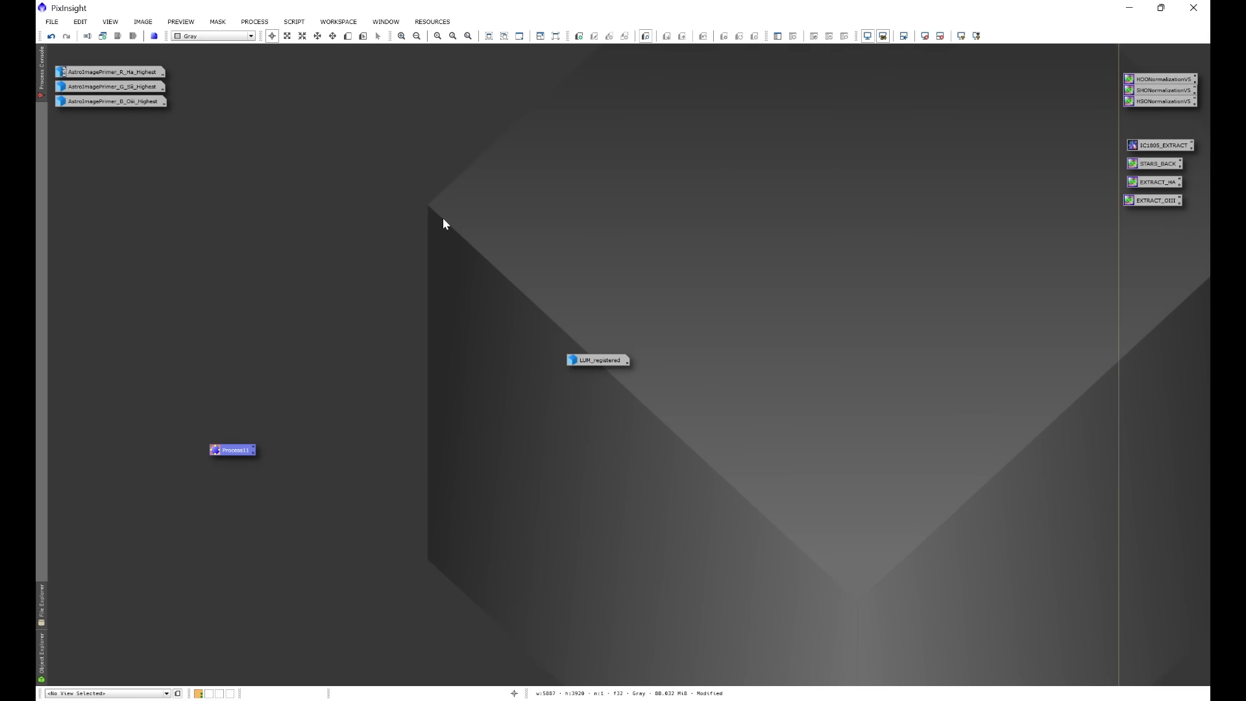
drag(607, 362, 95, 58)
Restore the red and green channel images in turn, rotate each by 180° with the saved FastRotation icon, and iconize them
double_click(111, 72)
drag(239, 452, 515, 432)
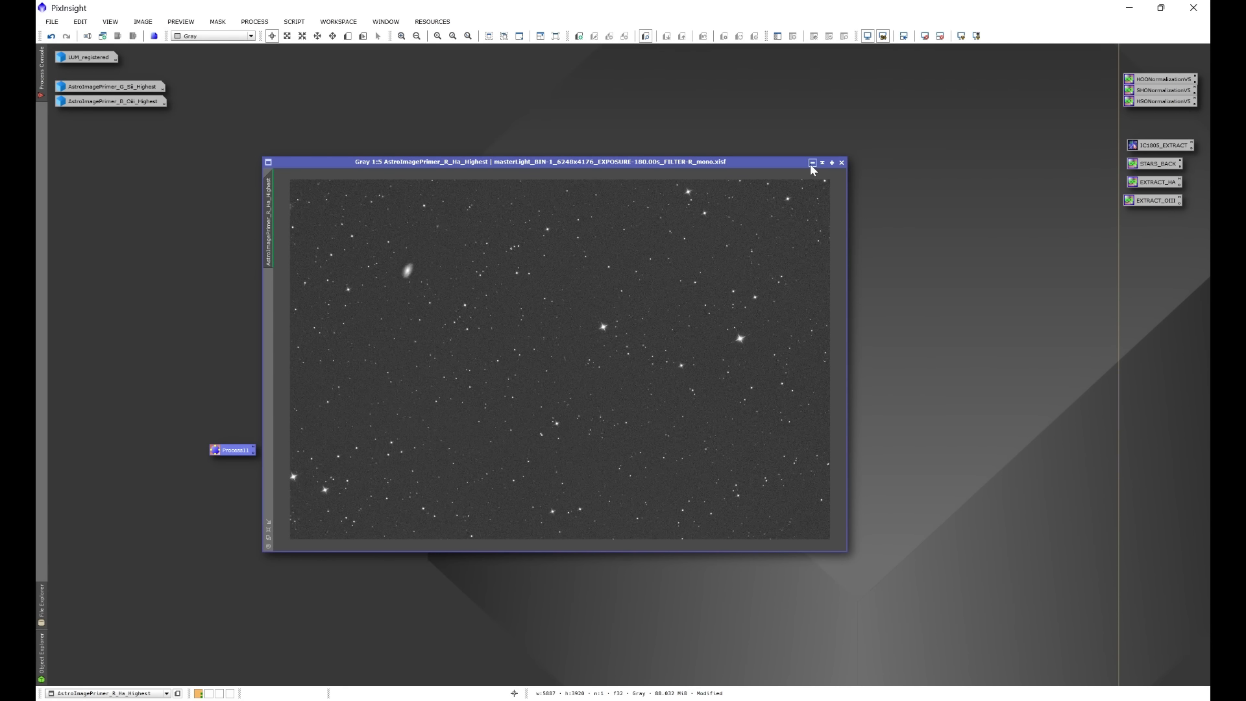
click(811, 163)
double_click(112, 86)
drag(286, 198, 469, 205)
drag(217, 450, 453, 424)
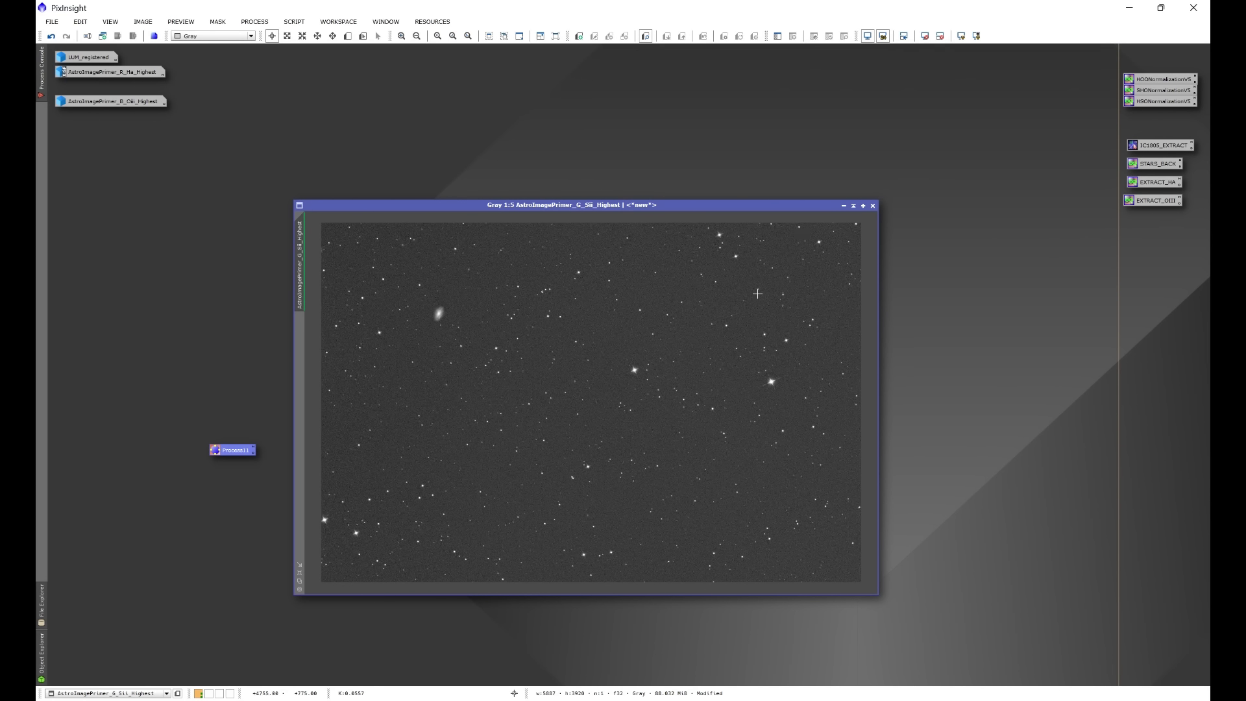
click(844, 205)
Restore the blue channel image, rotate it by 180° with the saved FastRotation icon, and delete that process icon
double_click(128, 106)
drag(231, 452, 573, 415)
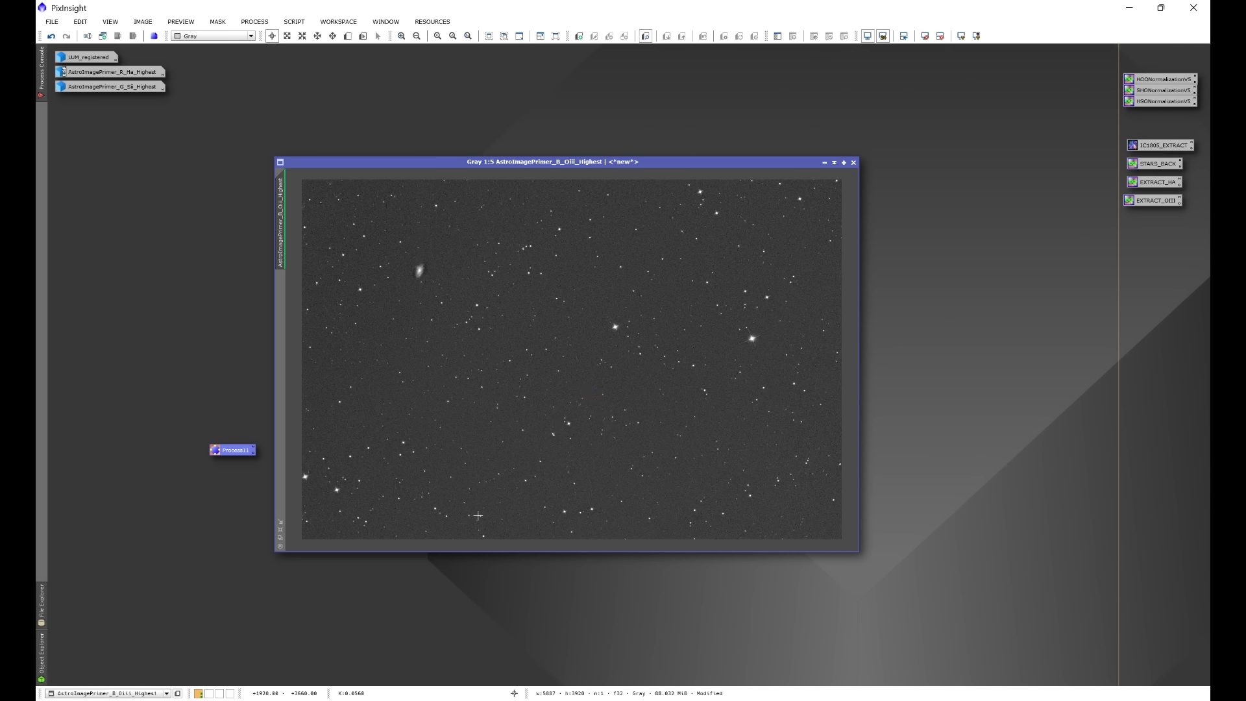
right_click(231, 450)
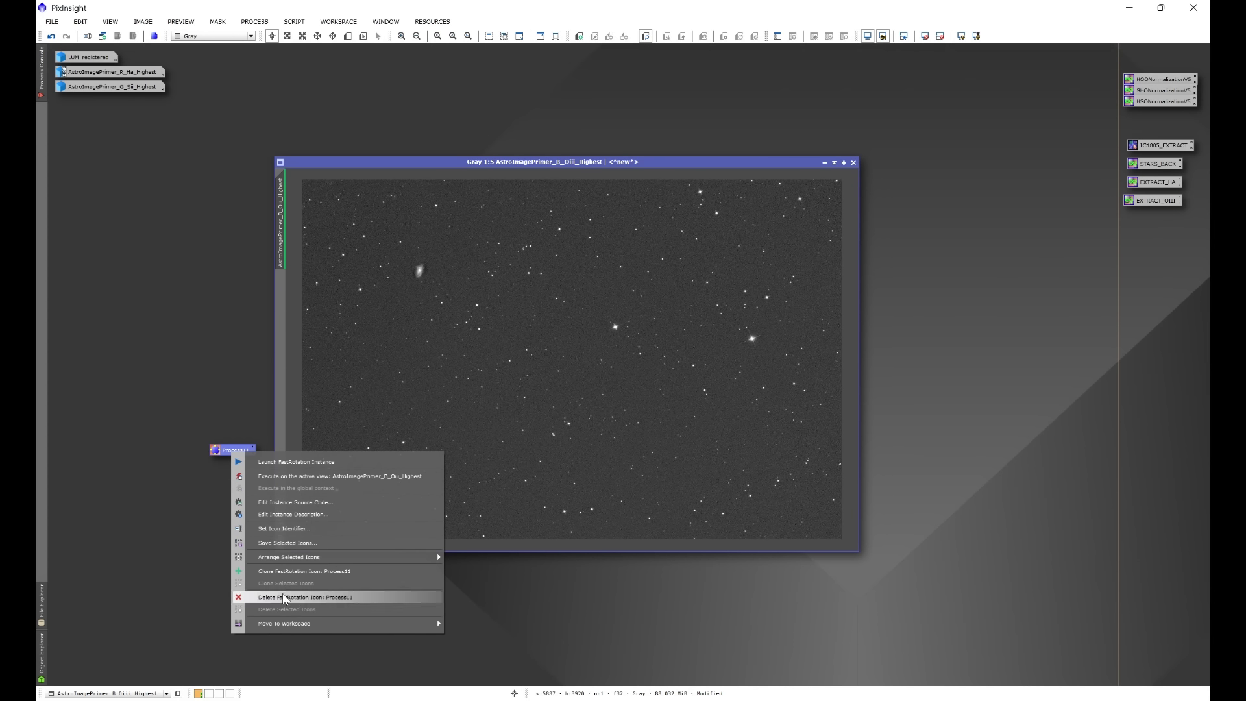
click(305, 596)
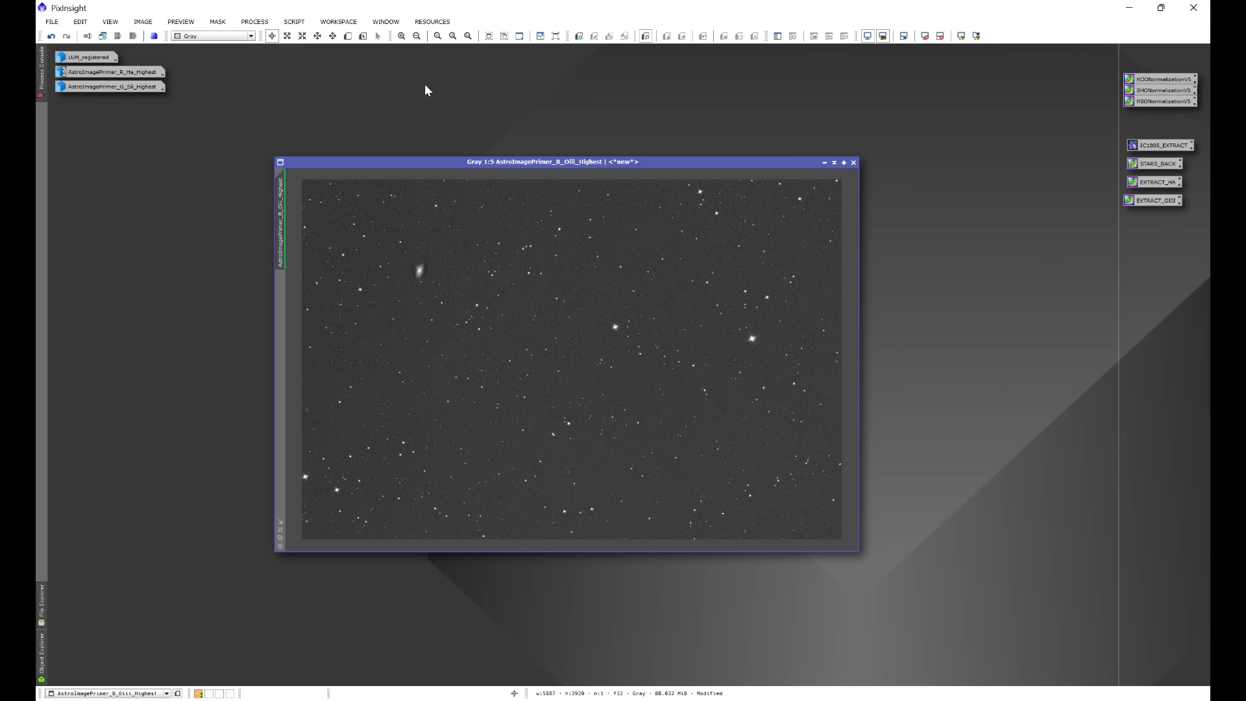
Bring the red and green channel images back up beside the blue one, then iconize all three
double_click(153, 72)
double_click(145, 86)
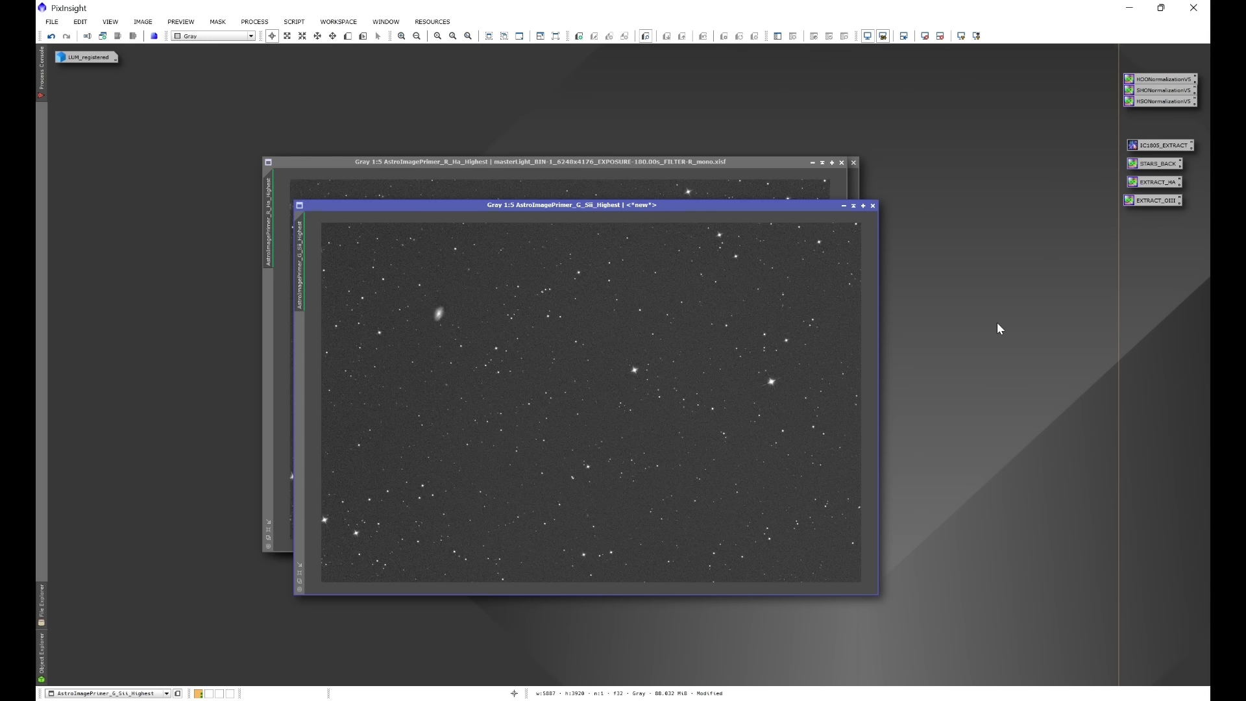
click(843, 205)
click(811, 162)
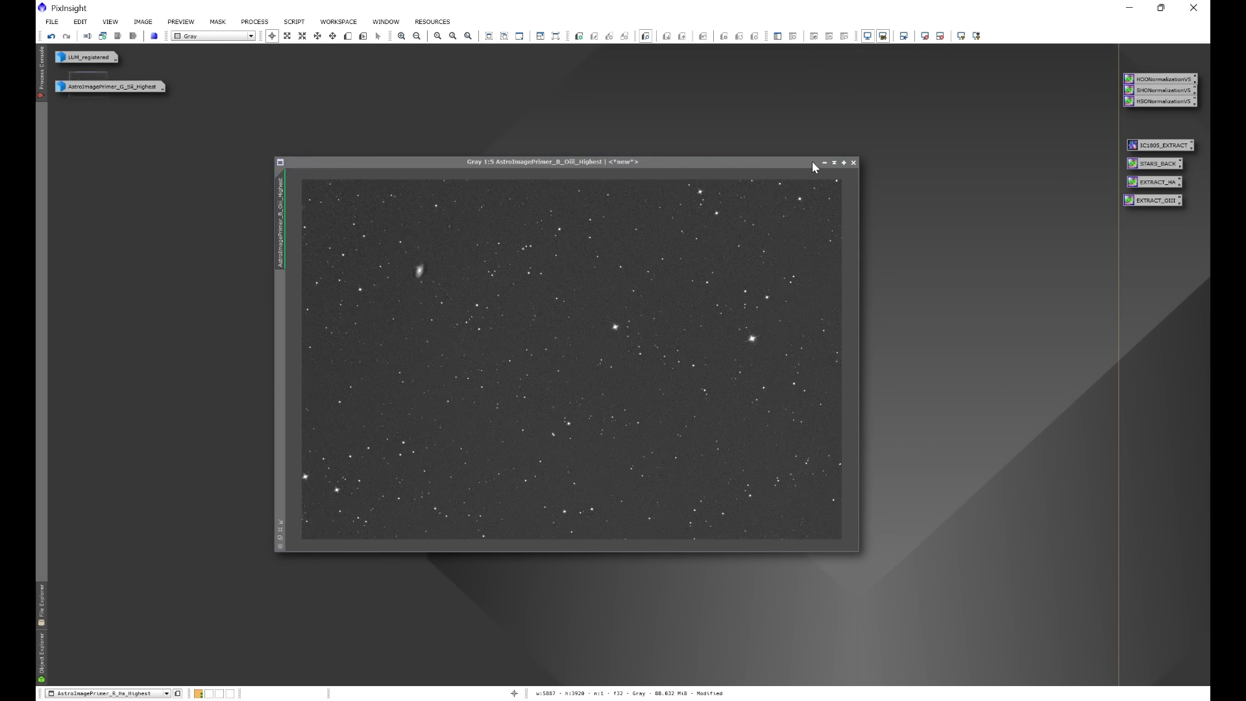
click(824, 163)
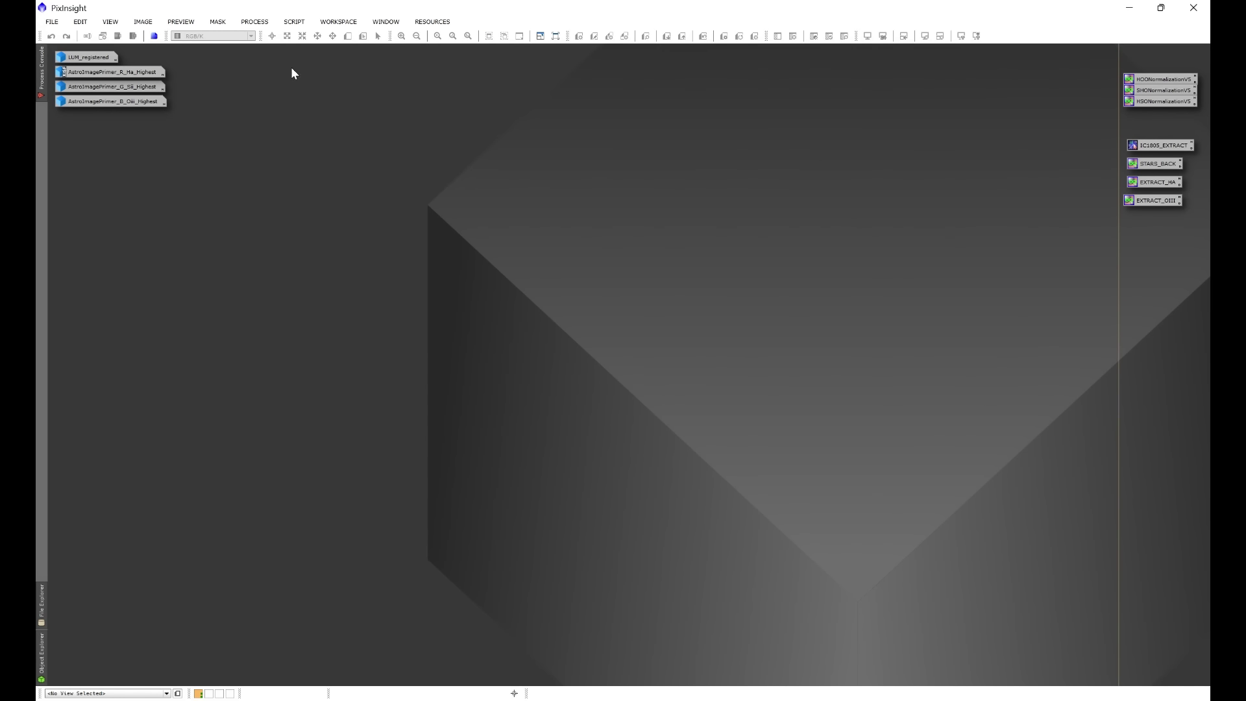
Set up ChannelCombination in RGB with AstroImagePrimer_R_Ha_Highest as R, AstroImagePrimer_G_Sii_Highest as G and AstroImagePrimer_B_Oiii_Highest as B
click(256, 22)
mouse_move(269, 36)
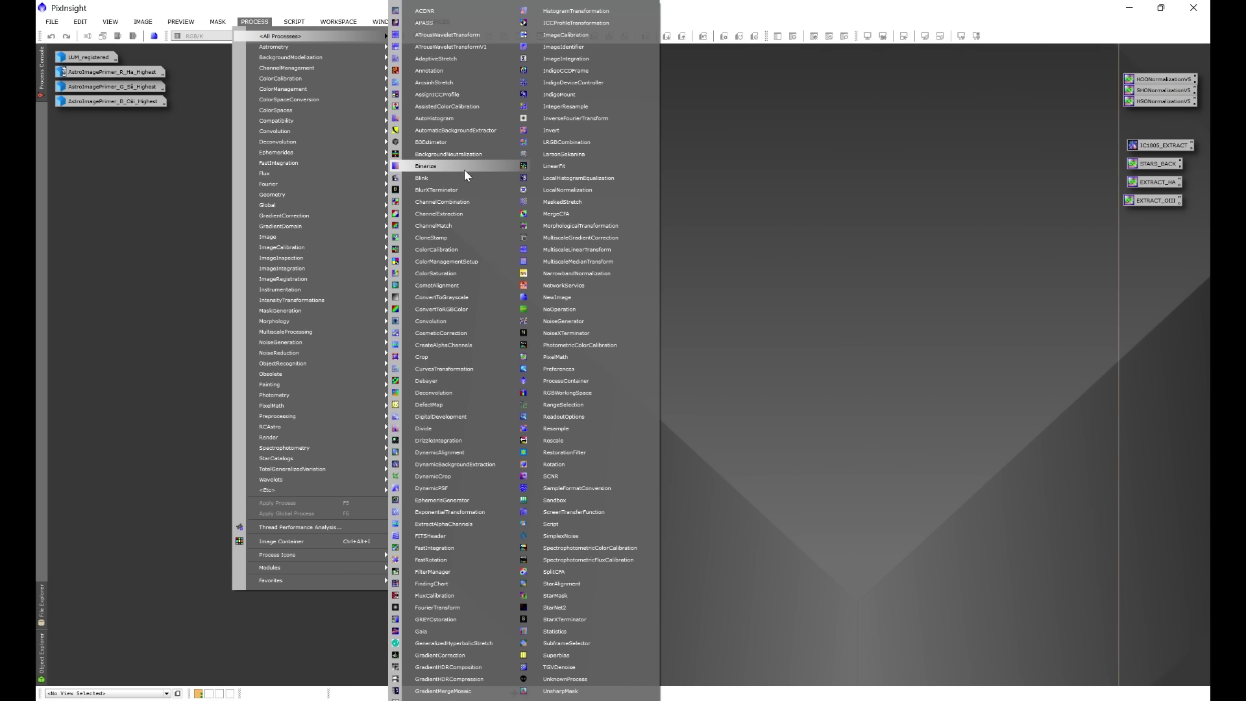
click(457, 202)
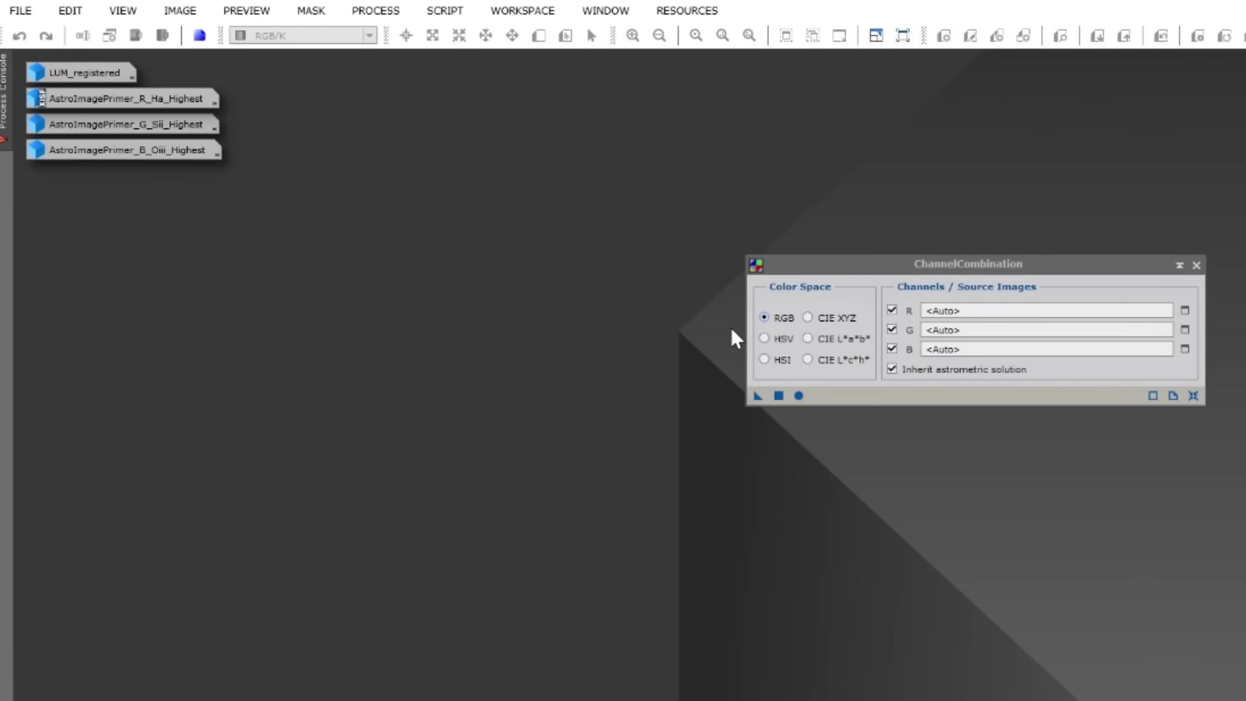
drag(166, 101, 1035, 318)
drag(137, 130, 995, 332)
drag(139, 151, 1015, 360)
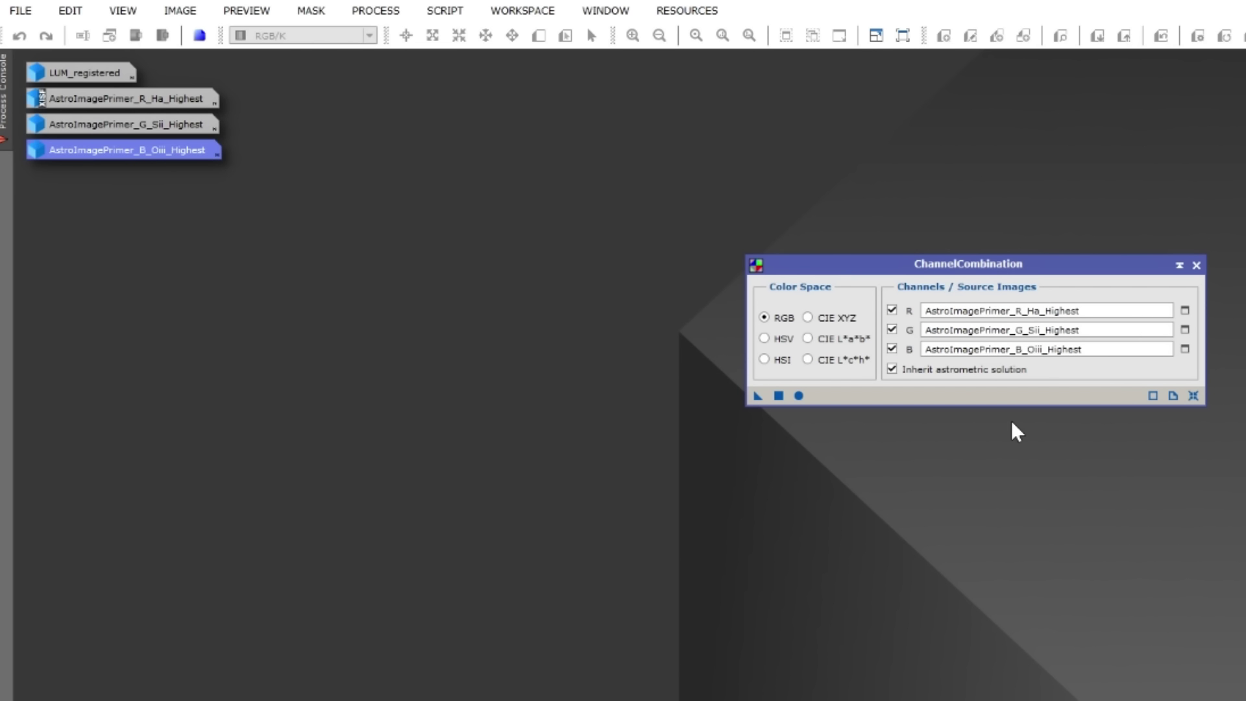
Execute the channel combination globally, close ChannelCombination, and reposition and auto-stretch the new RGB image
click(798, 395)
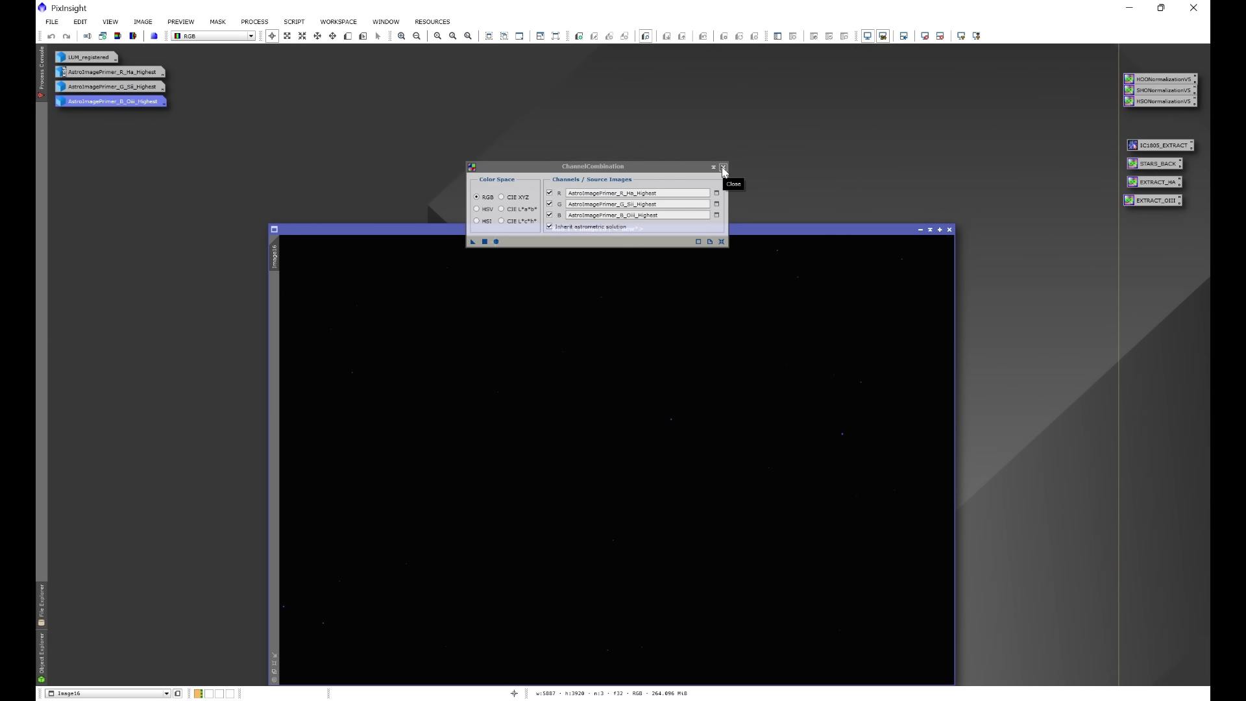
click(722, 169)
drag(634, 233, 617, 145)
key(ctrl+a)
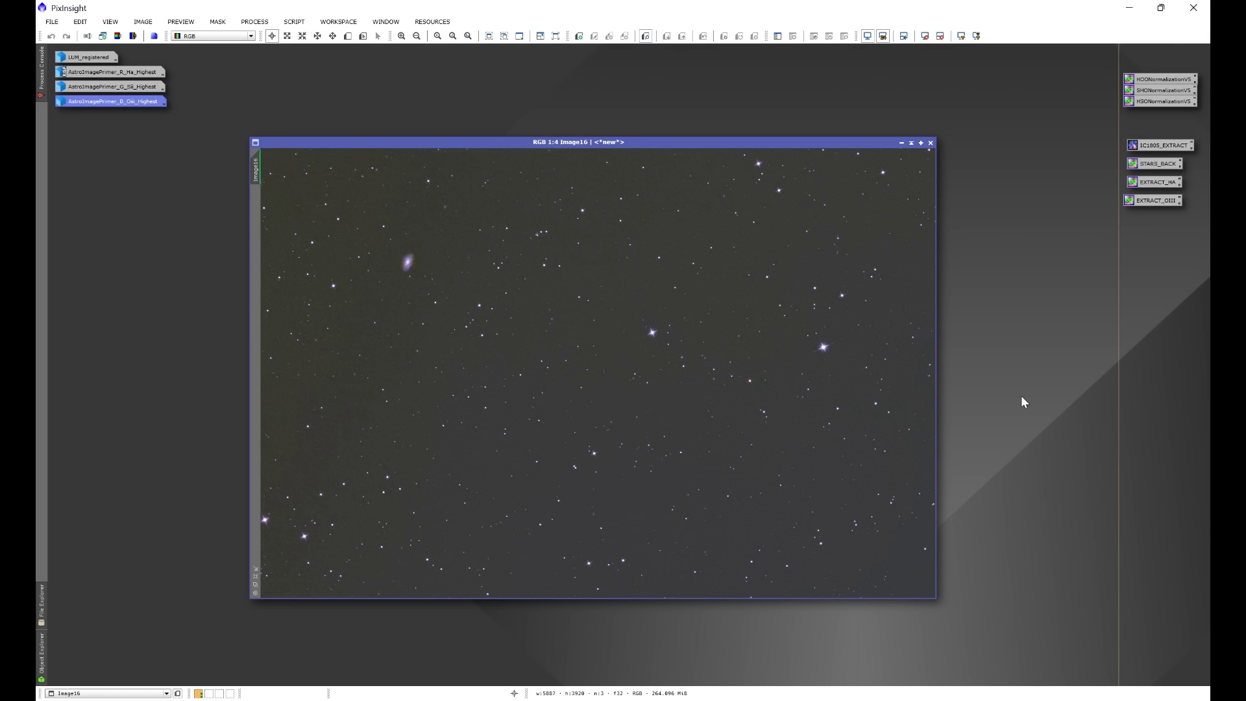
Apply BlurXTerminator with Correct Only to the combined RGB image, then close the tool and the process console
click(255, 21)
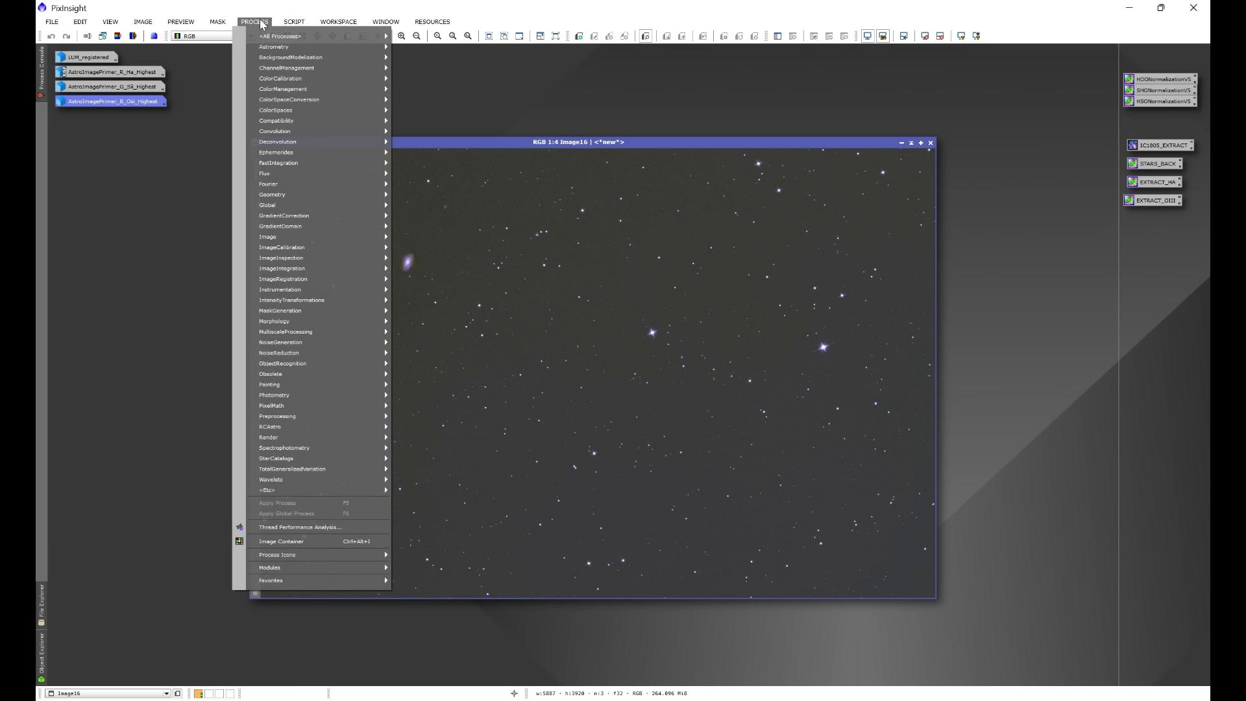
mouse_move(275, 41)
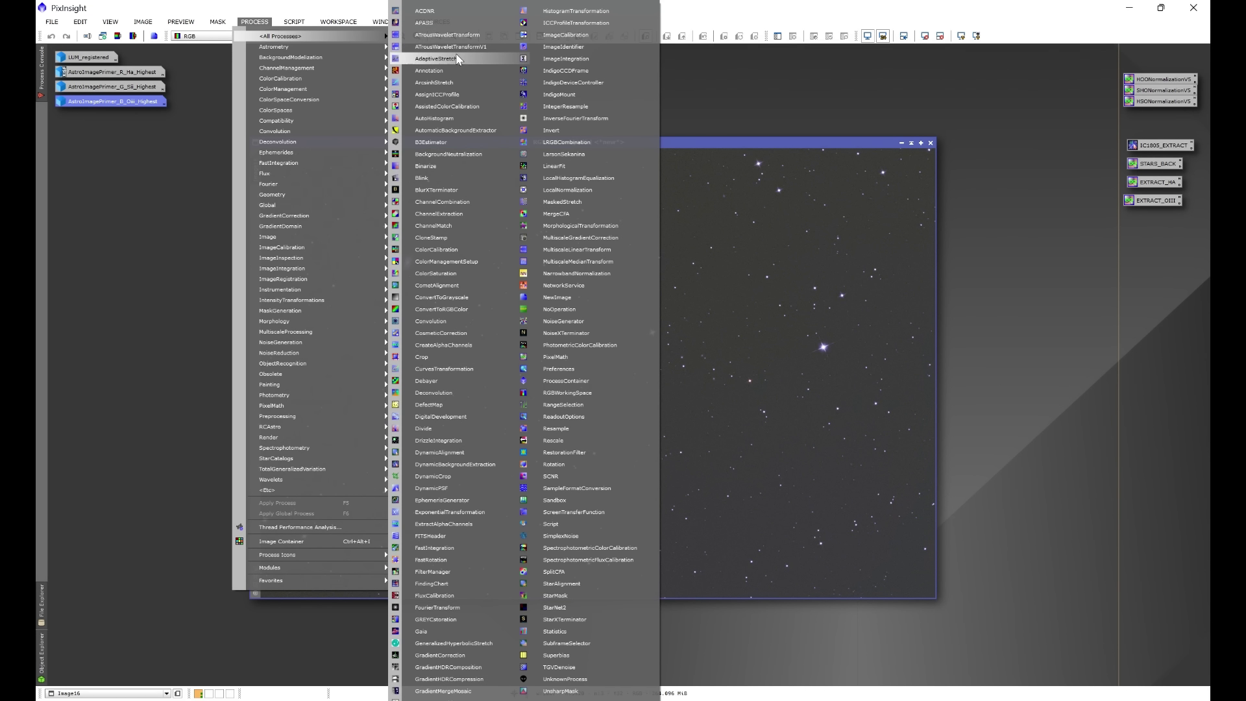
click(445, 189)
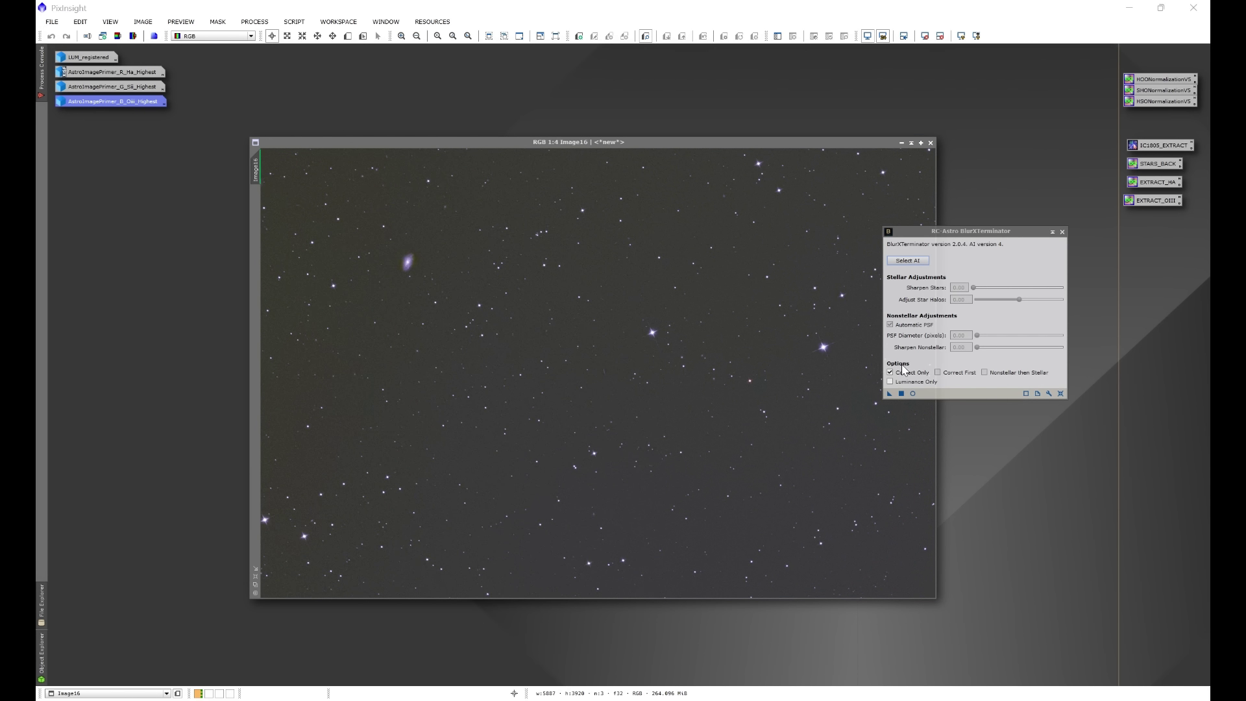
drag(889, 394, 754, 445)
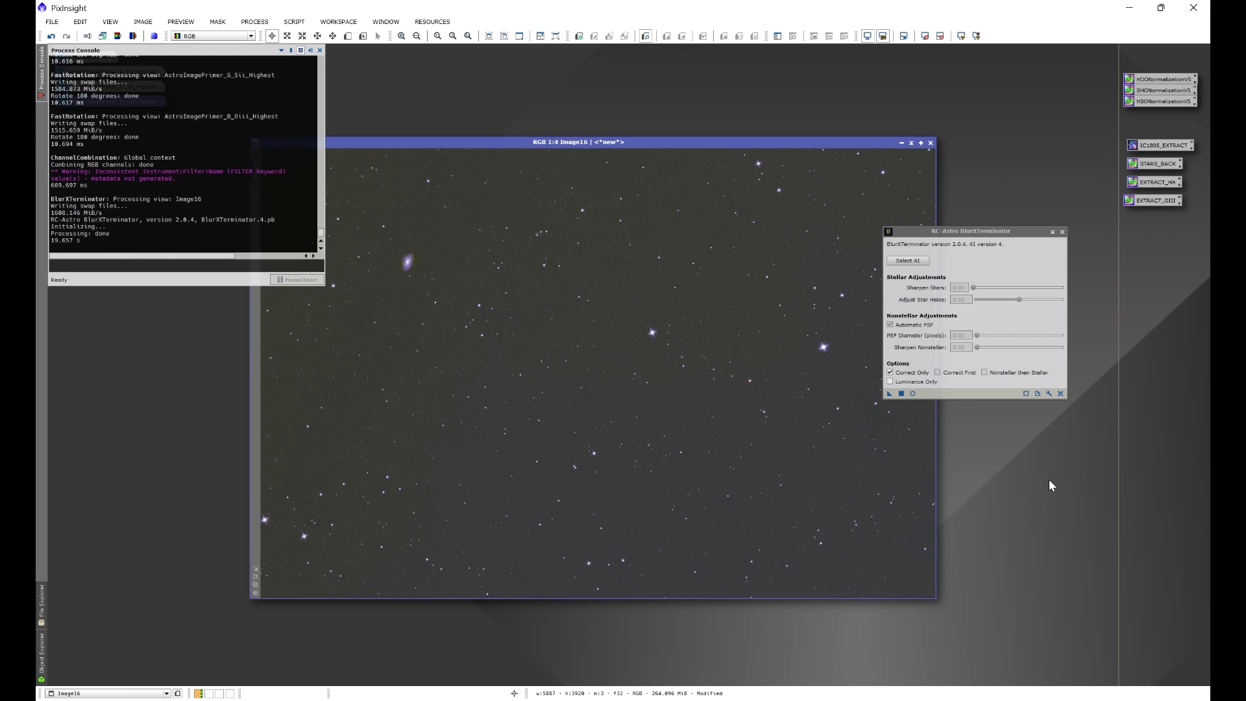
click(1062, 232)
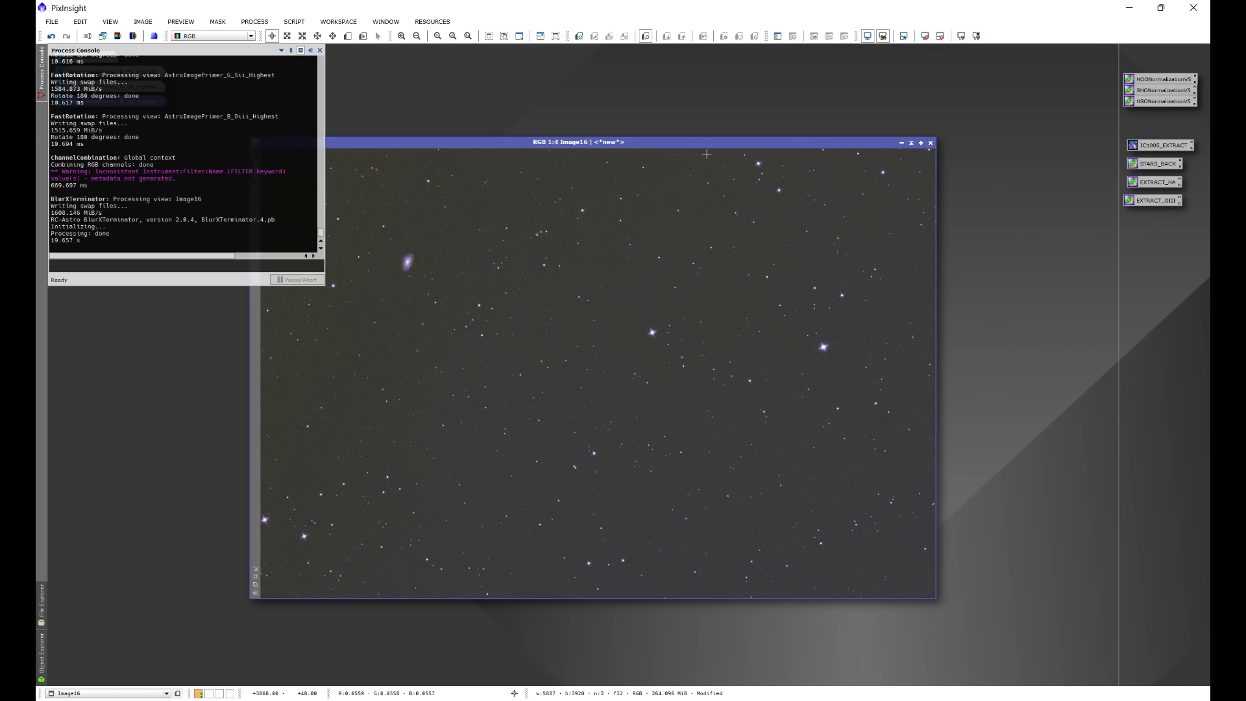
click(319, 50)
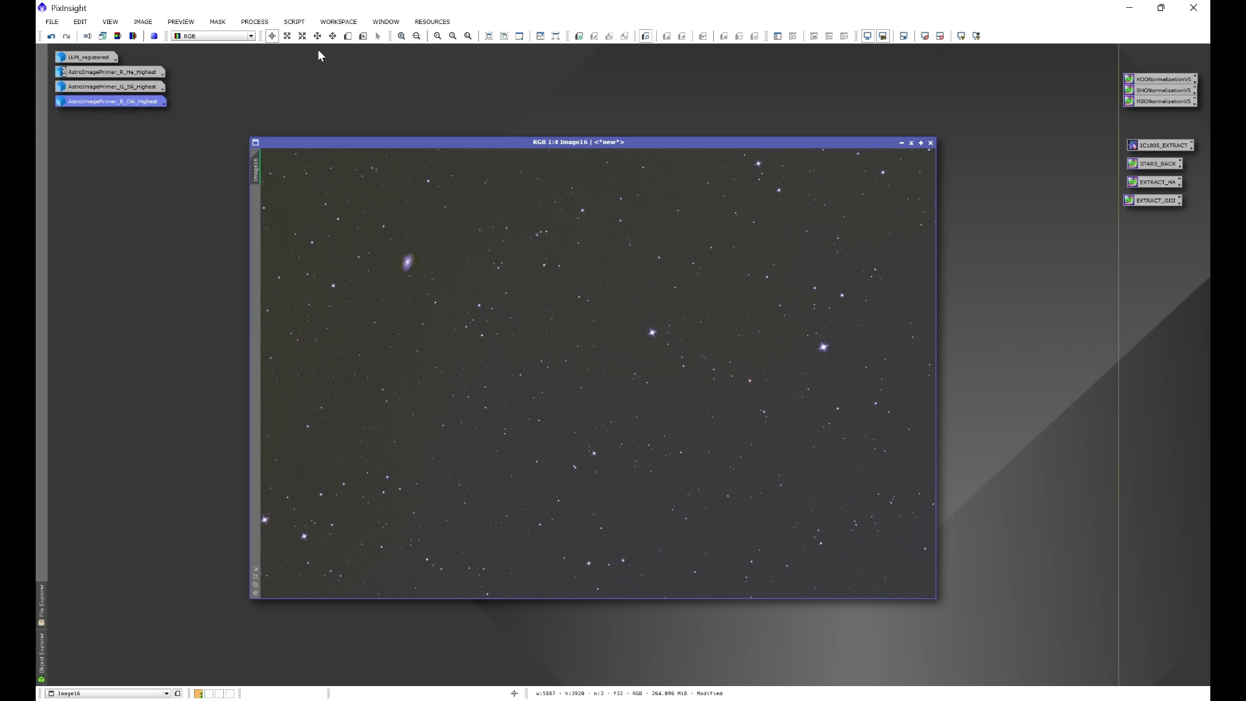
Run the SetiAstro Automatic DBE script on Image16 with Subtract correction and close the extracted background image
click(296, 22)
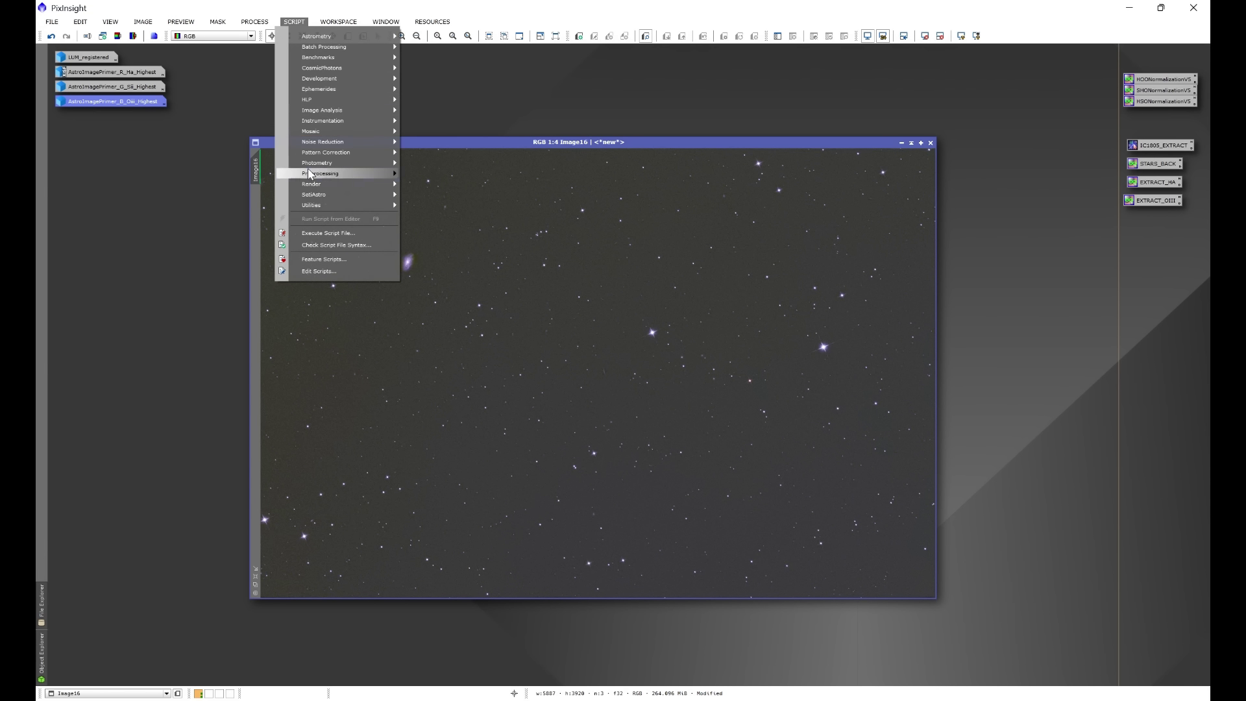
mouse_move(316, 198)
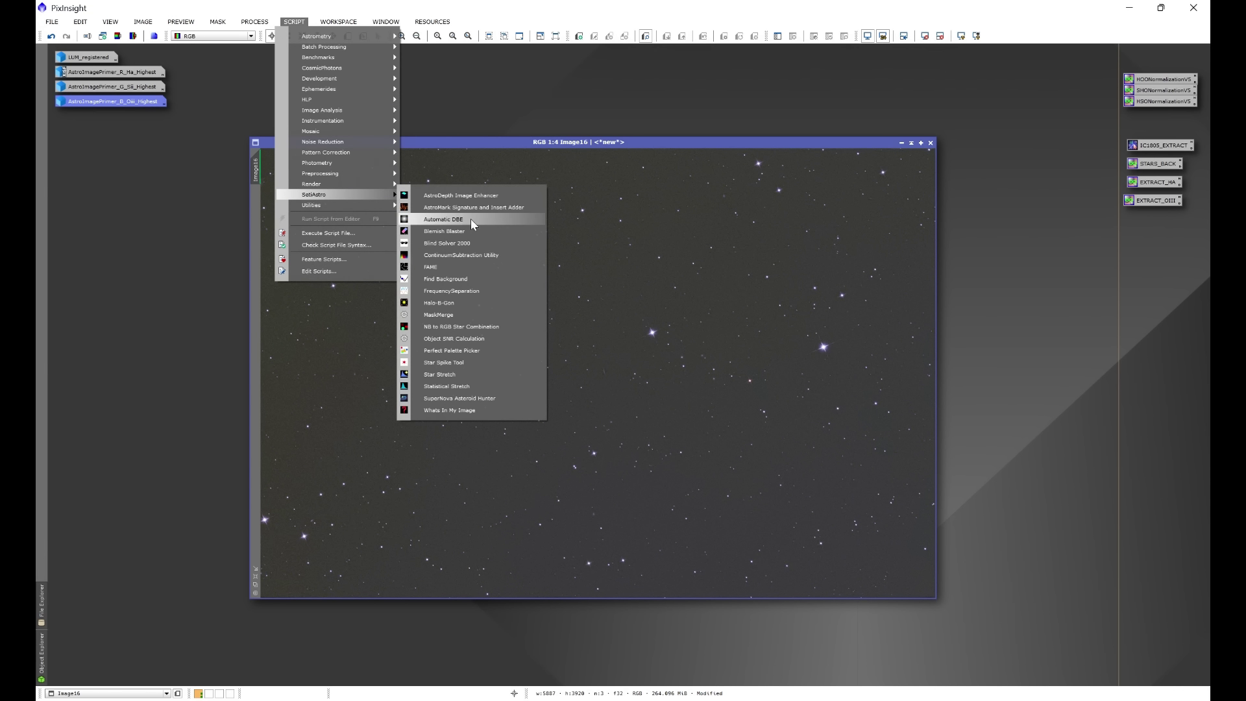
click(444, 219)
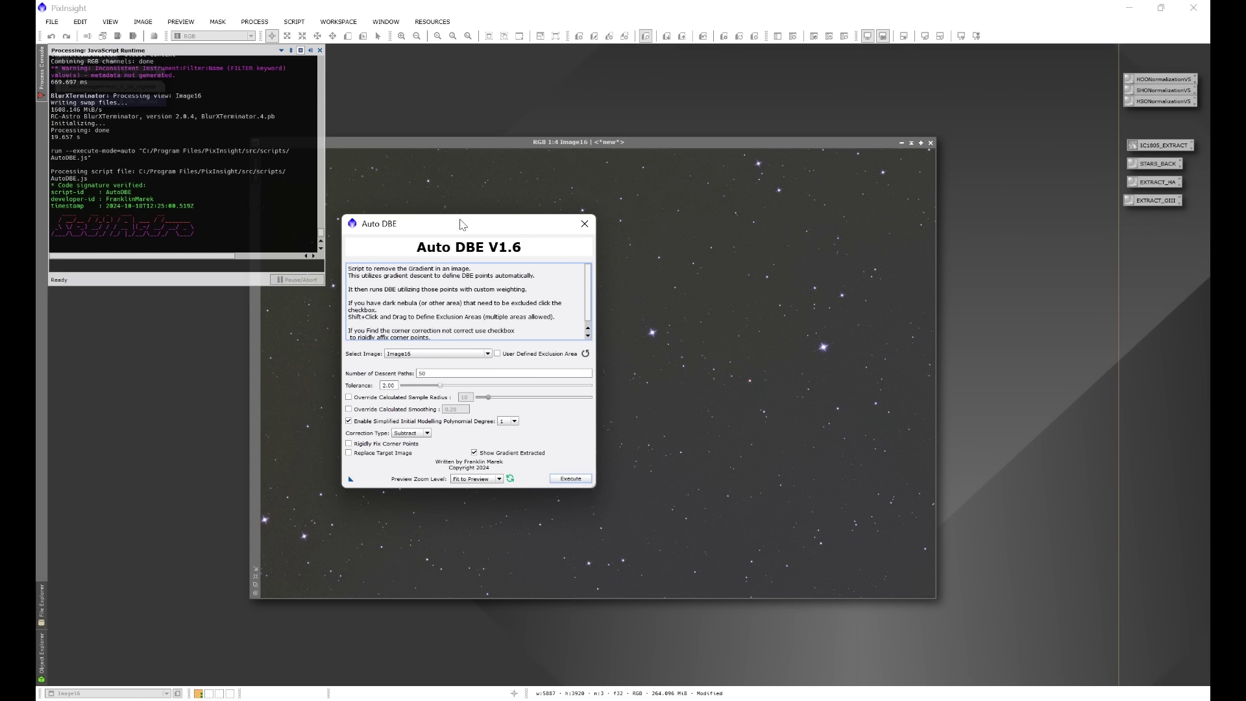
click(570, 478)
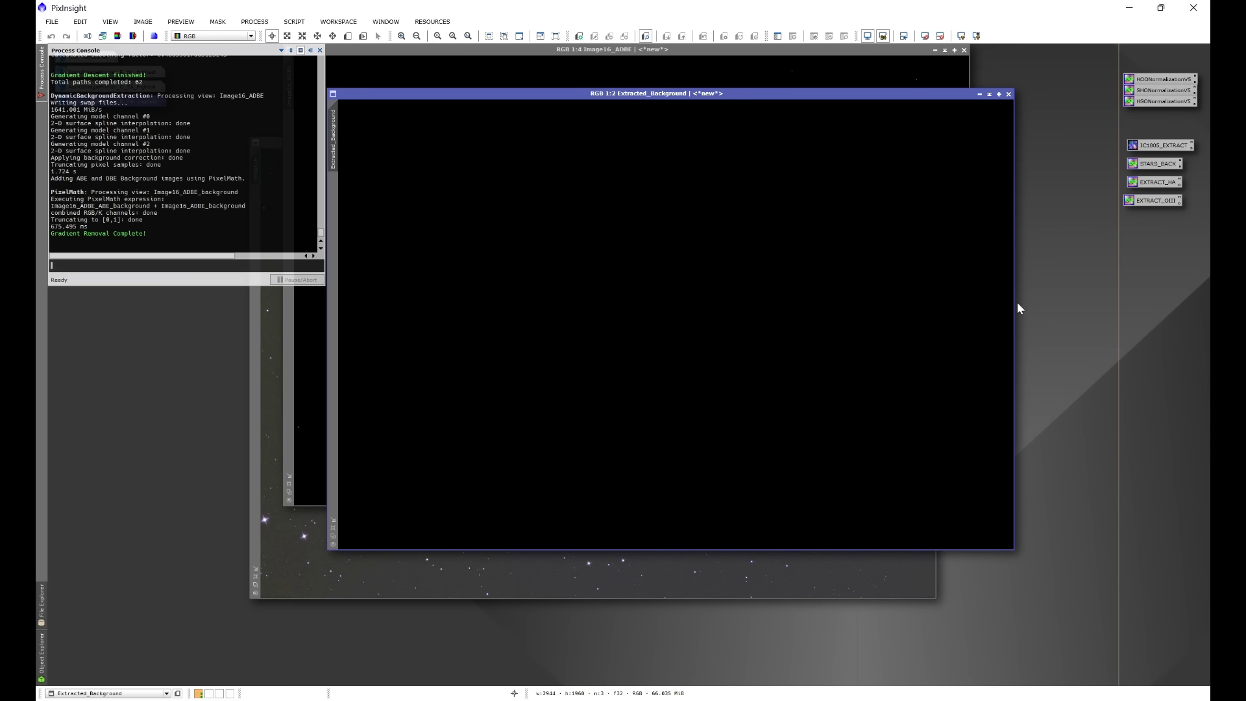
click(1008, 94)
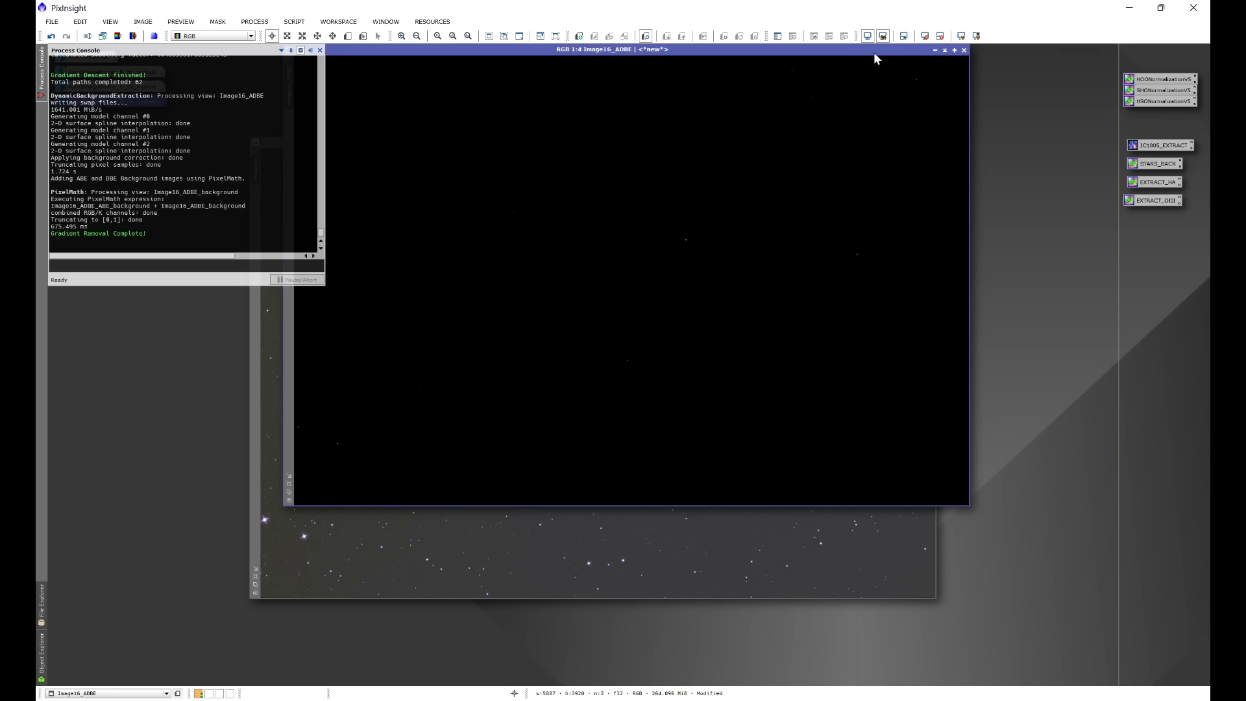
Reposition and auto-stretch the gradient-corrected Image16_ADBE, hide the process console, and iconize the uncorrected Image16
drag(874, 52, 865, 188)
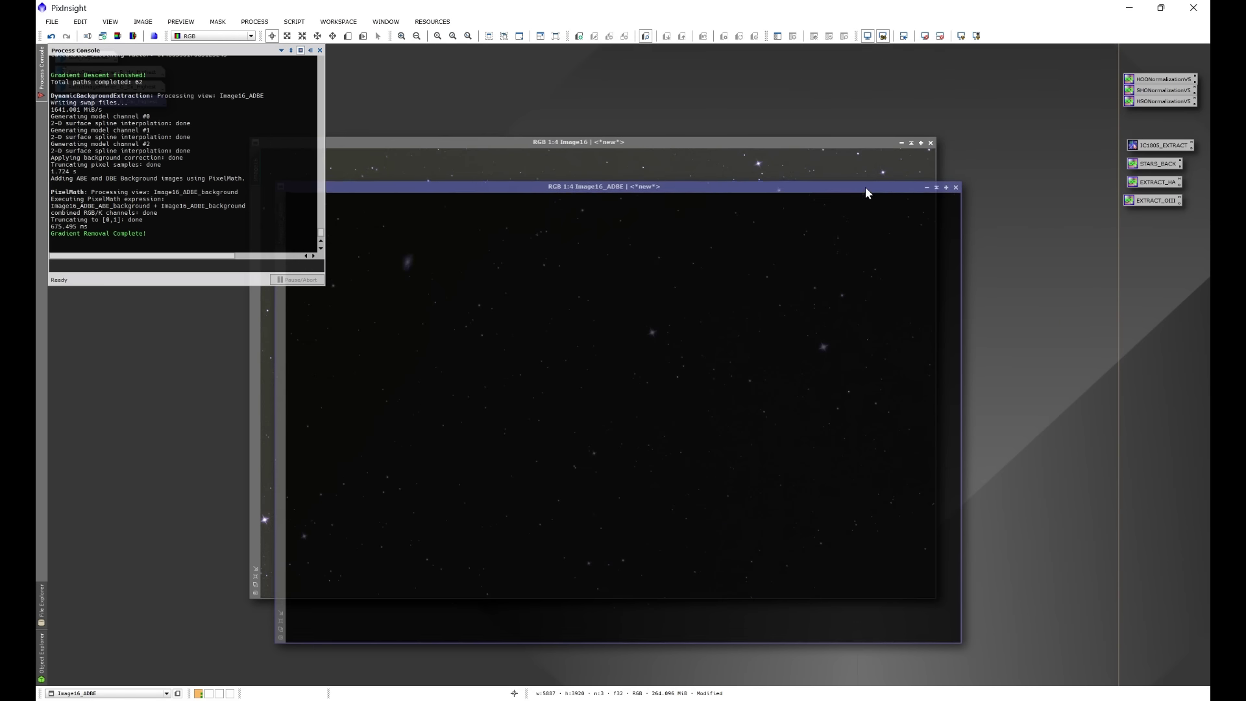
key(ctrl+a)
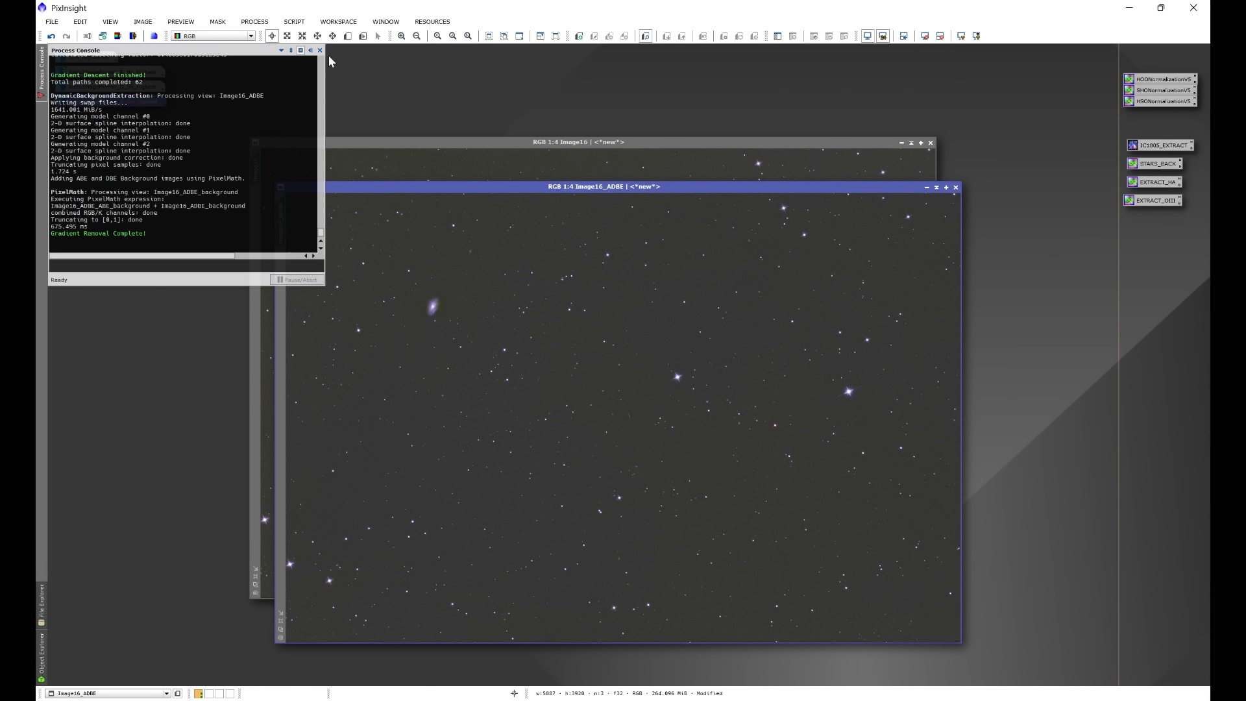
click(311, 52)
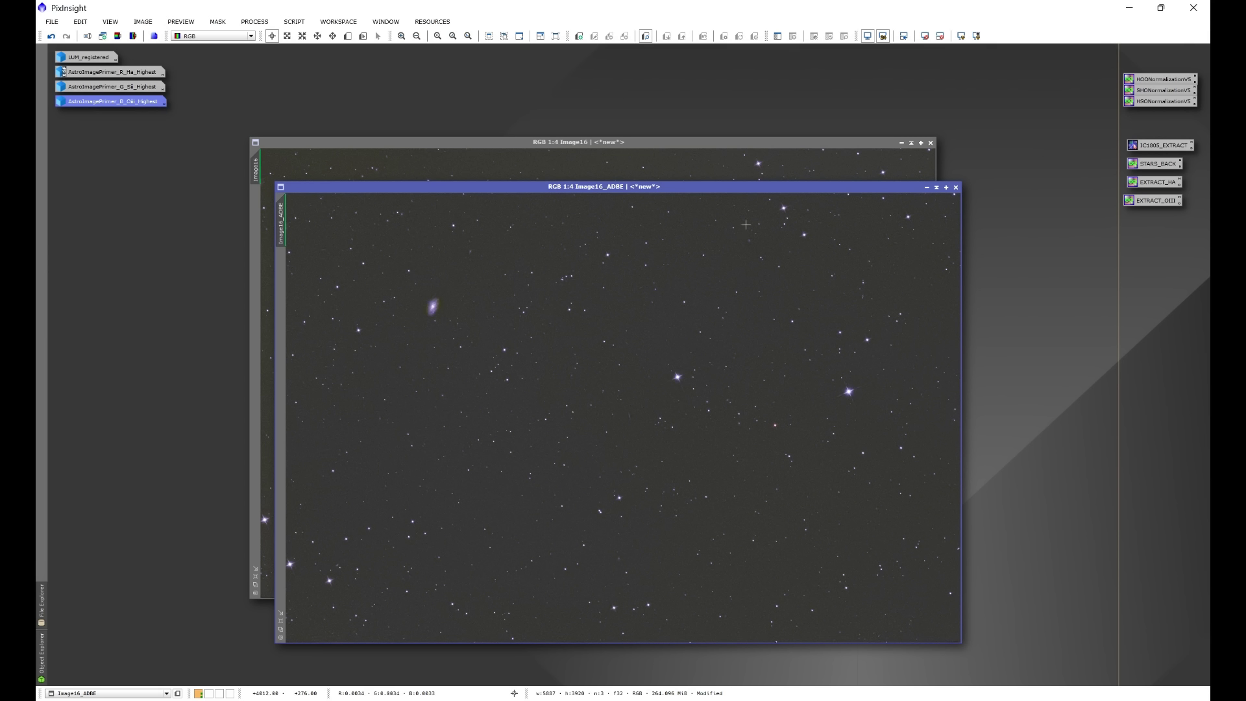
click(755, 142)
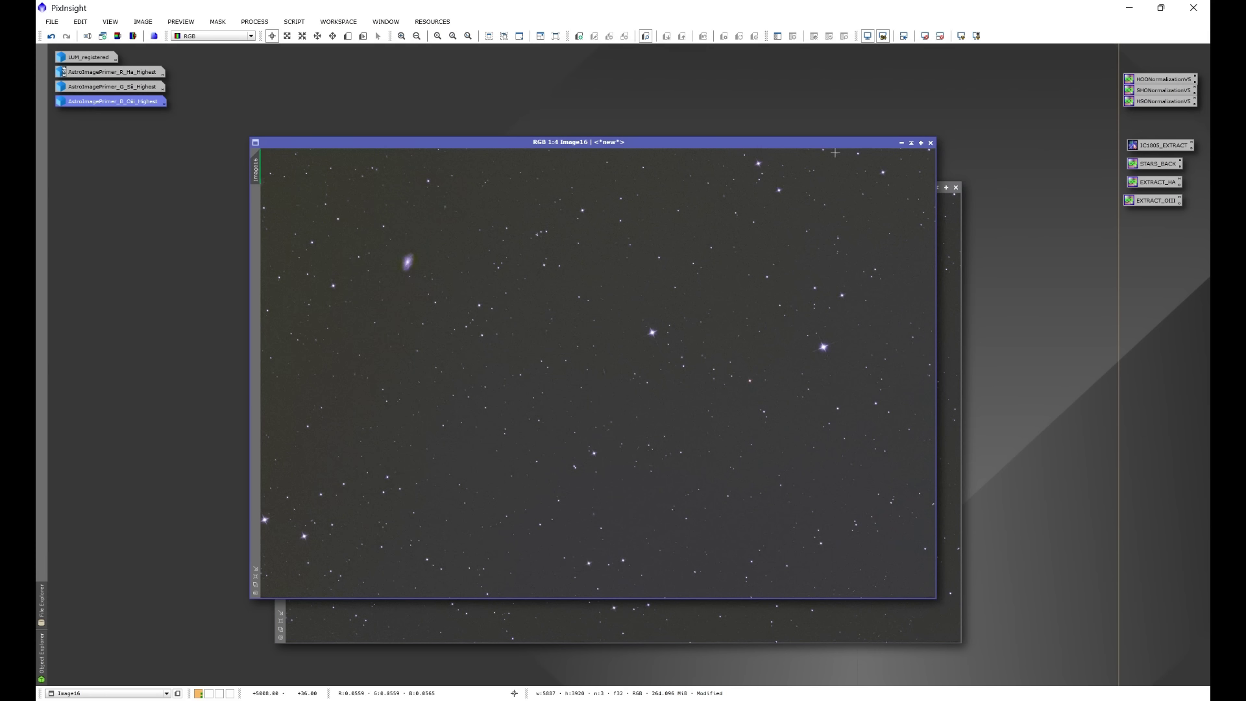
click(900, 148)
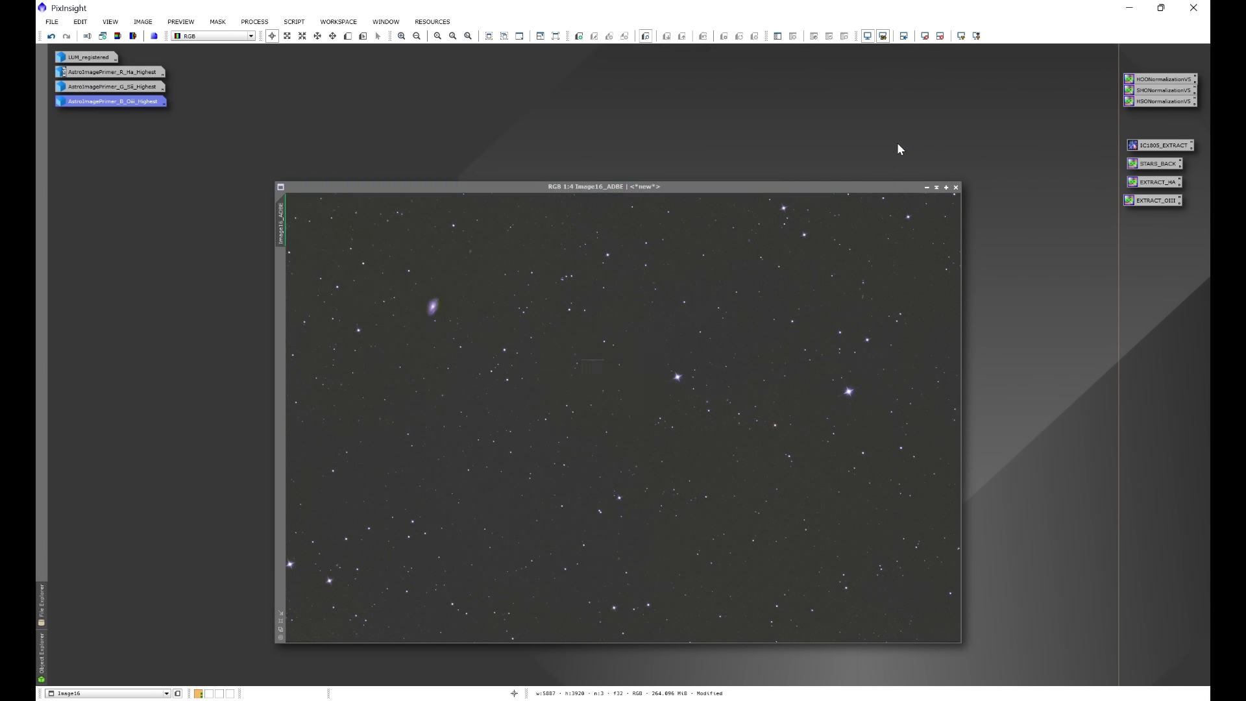
Move the iconized Image16 beside the stored process icons and reposition the Image16_ADBE window to free workspace
drag(606, 374, 1036, 73)
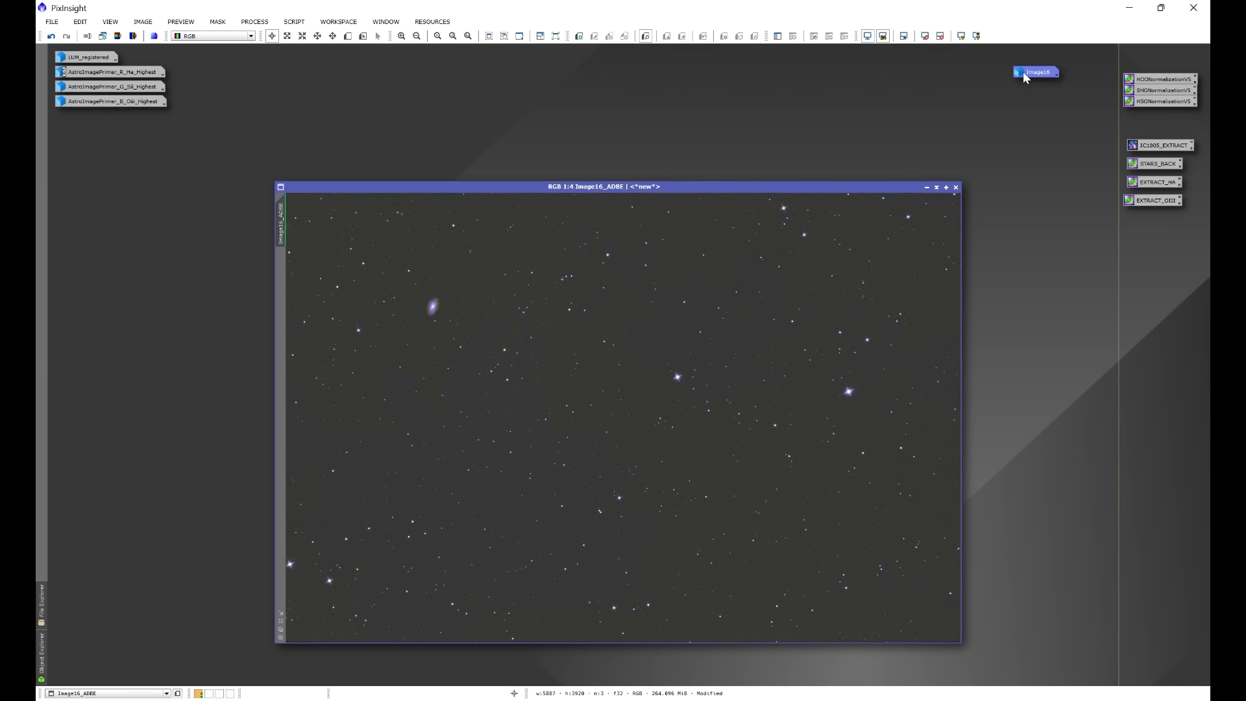
drag(763, 186, 668, 139)
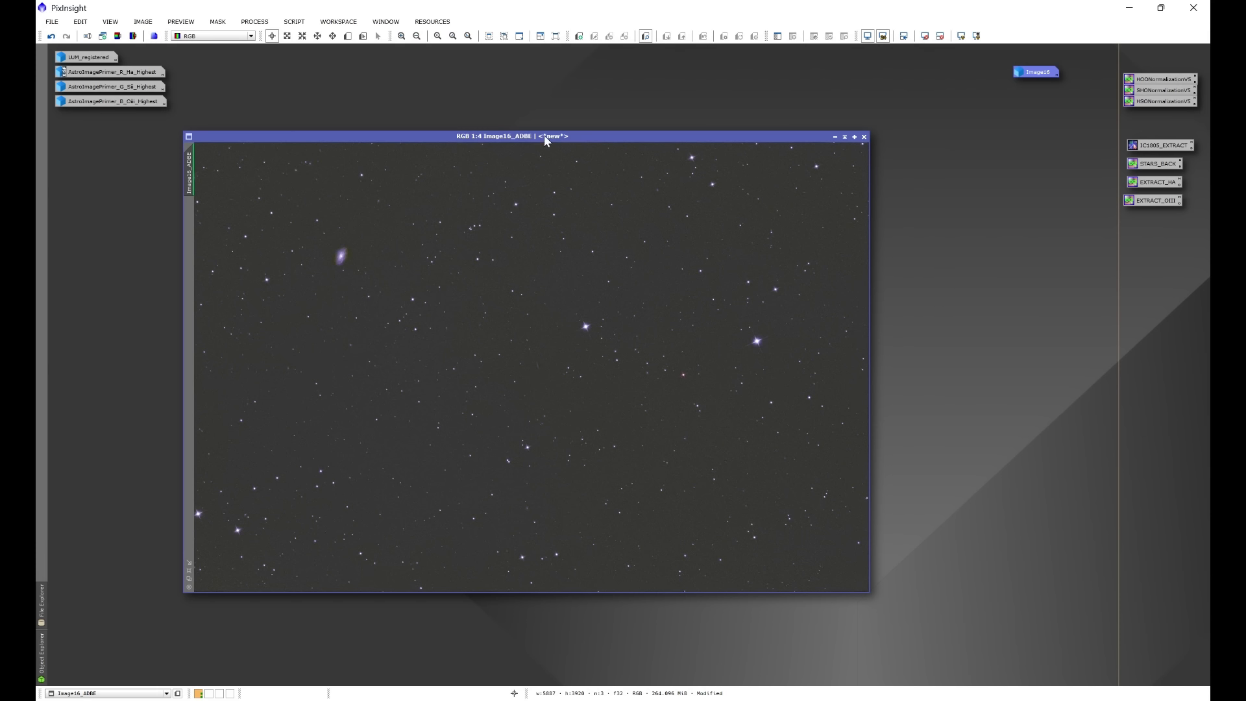
Open Statistics and examine the per-channel values of Image16_ADBE in 16-bit range
click(260, 22)
mouse_move(280, 36)
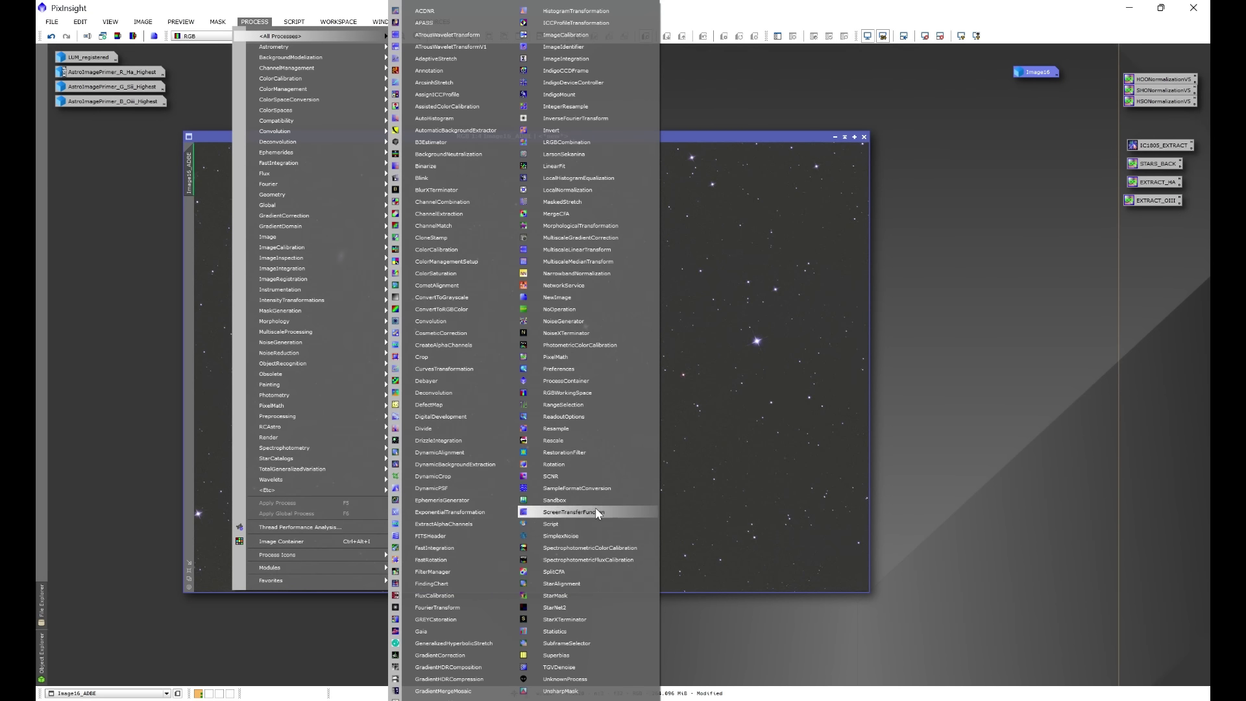
click(555, 631)
drag(639, 398, 936, 380)
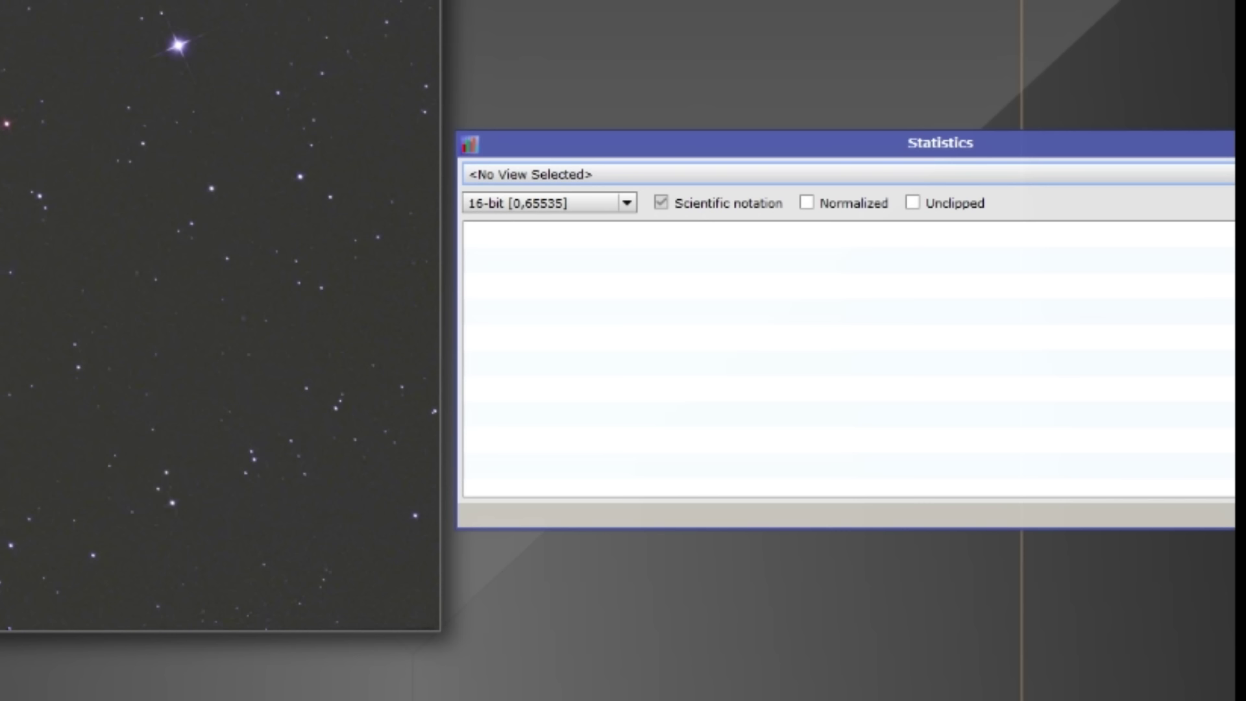
click(553, 181)
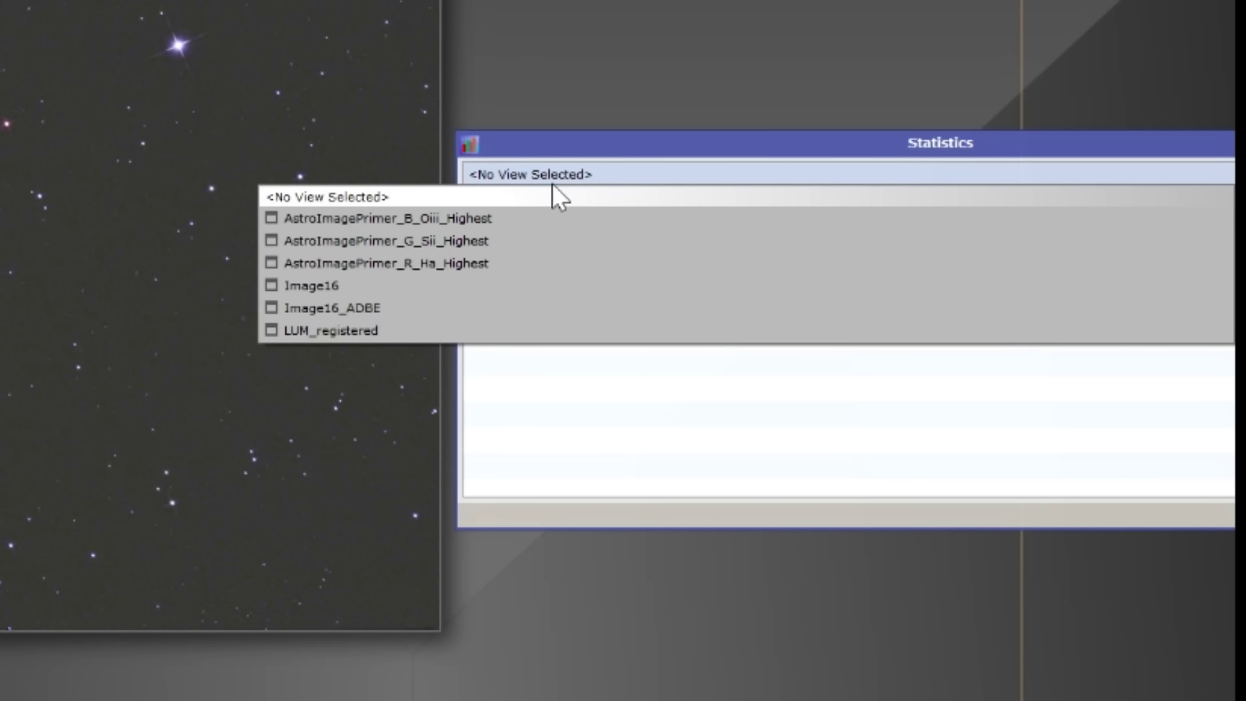
click(445, 311)
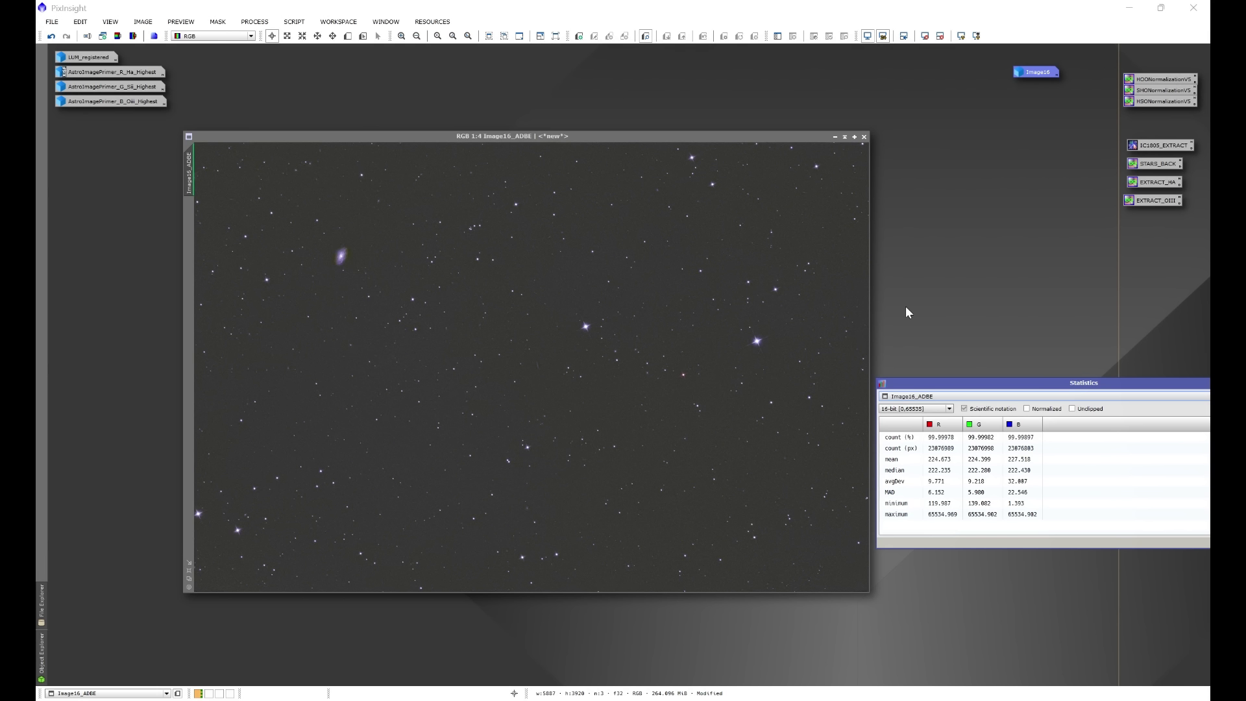
Create a preview of about 201 × 152 pixels on a star-free background area just above the bright central star in Image16_ADBE
click(347, 37)
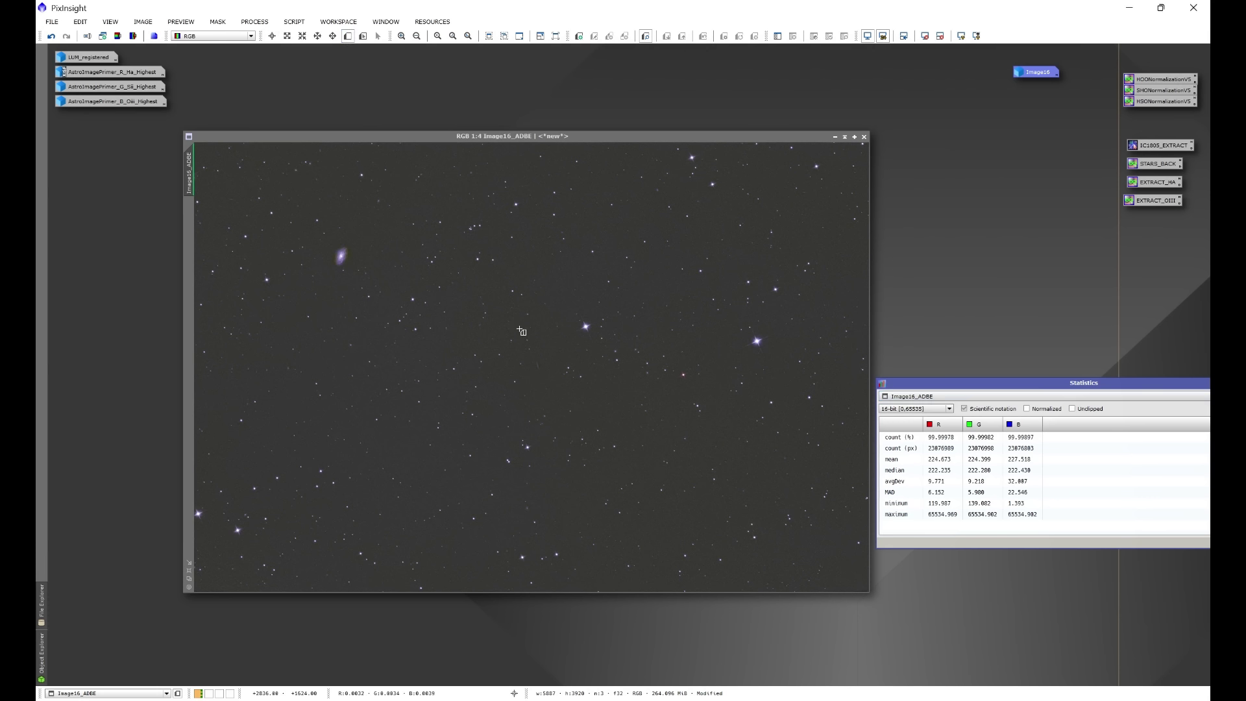
scroll(577, 296, up, 4)
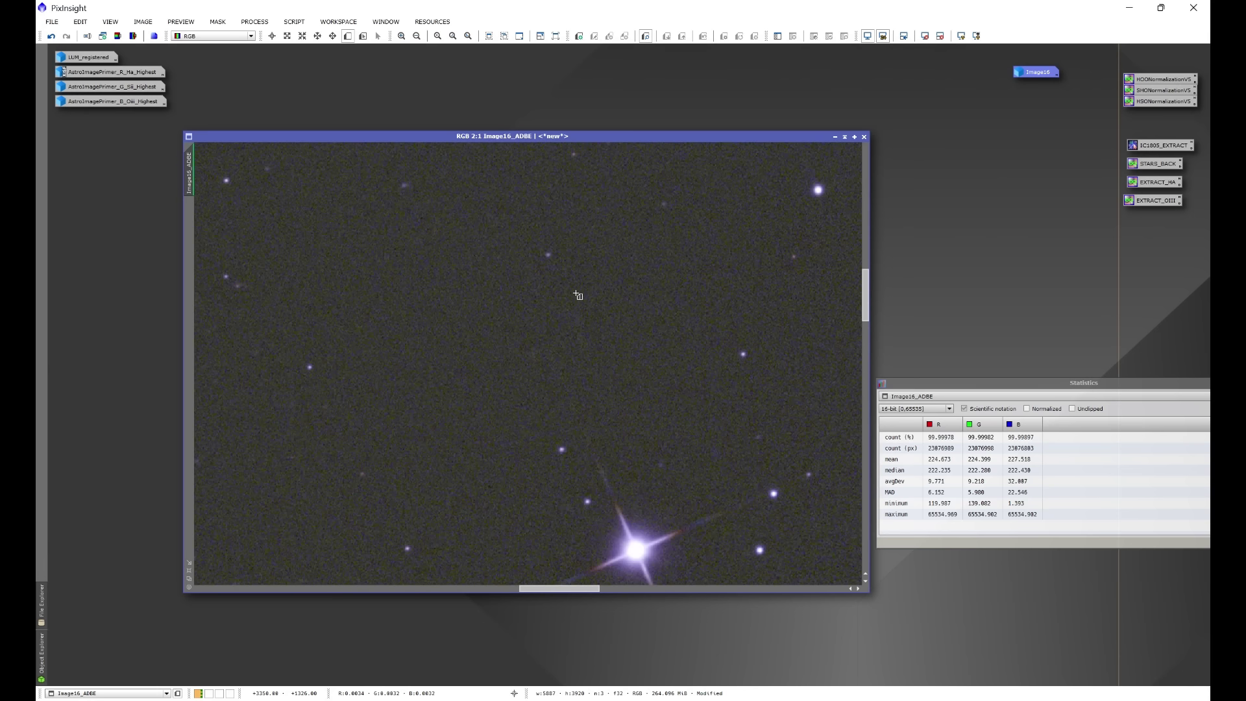
drag(386, 266, 568, 405)
key(alt+e)
drag(476, 331, 484, 344)
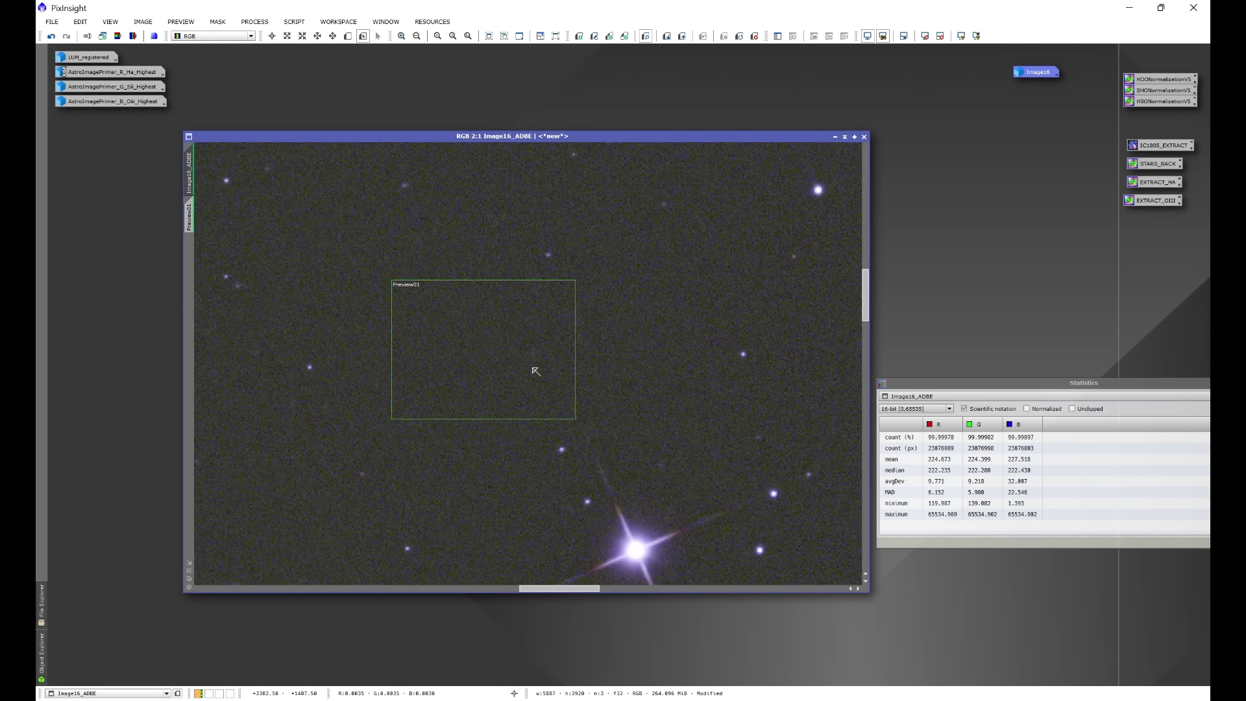
scroll(722, 367, down, 1)
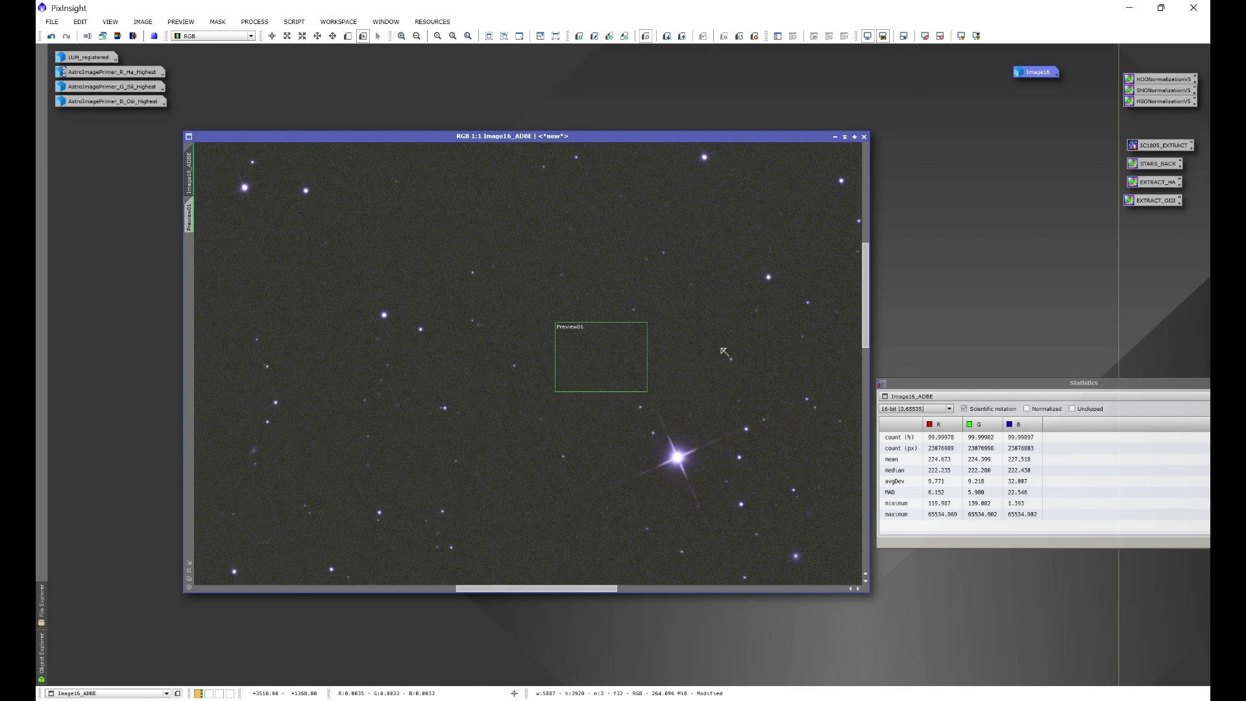
scroll(725, 351, down, 3)
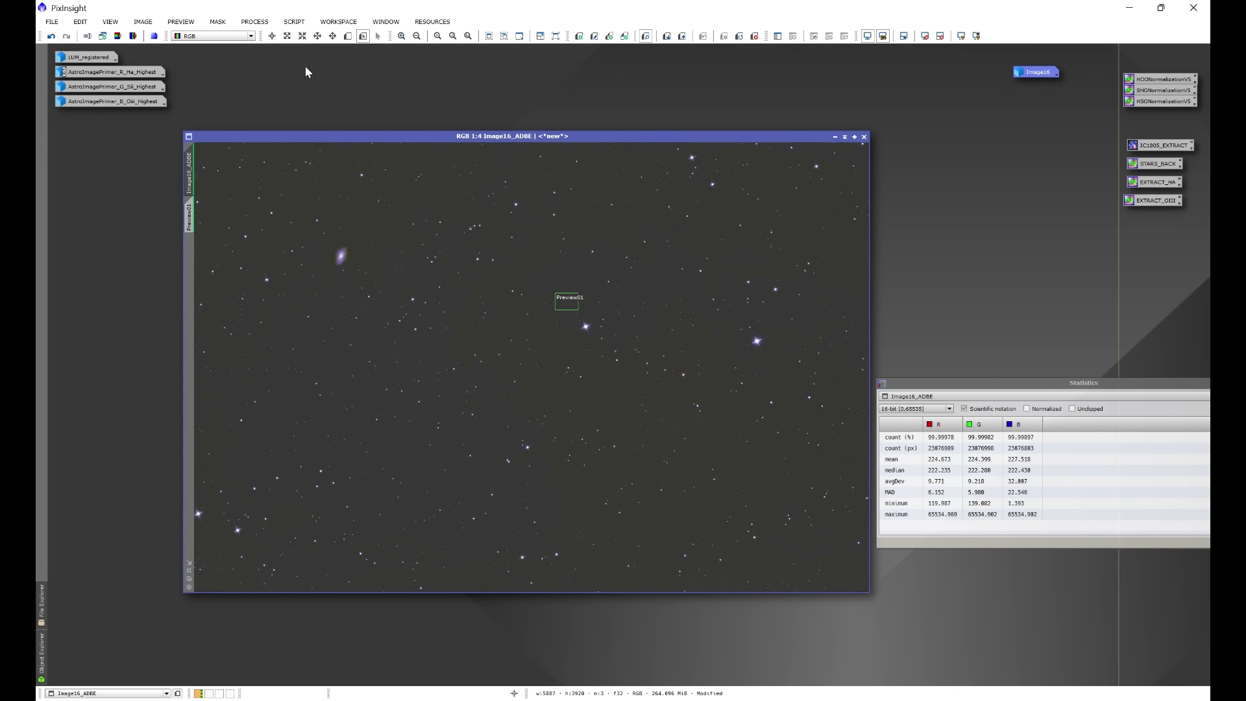
Open BackgroundNeutralization and reset its parameters to the defaults
click(255, 21)
mouse_move(267, 38)
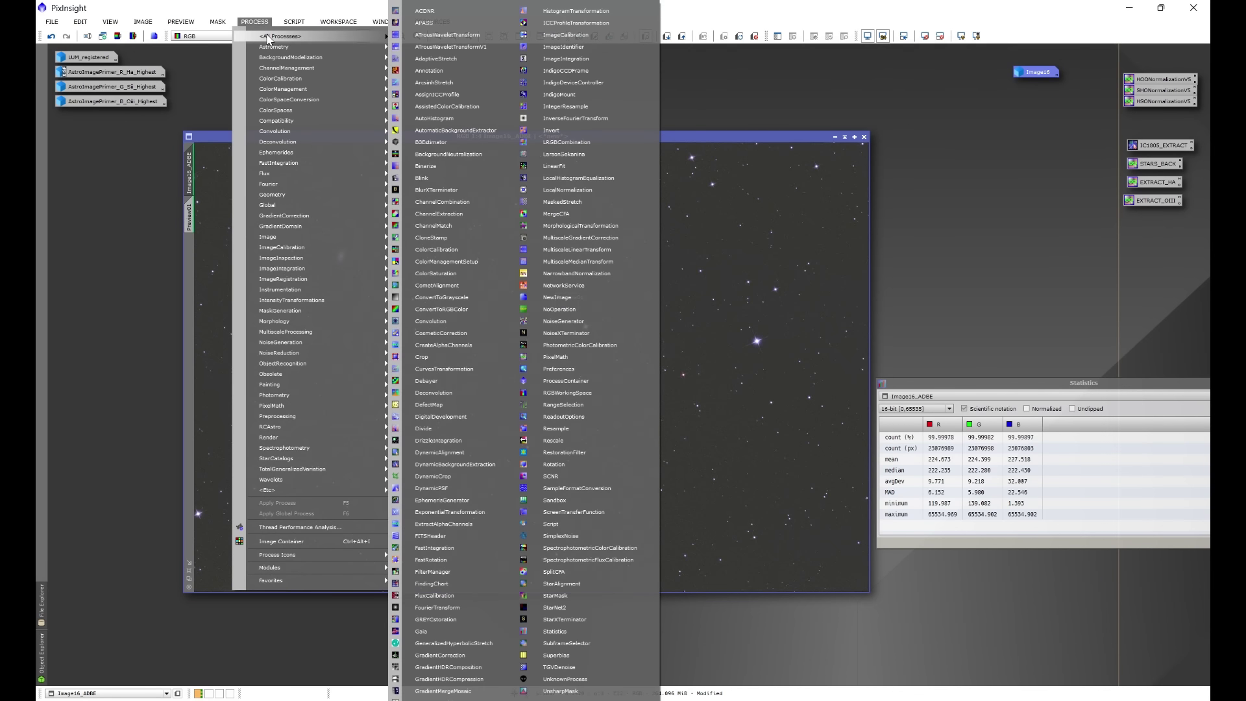
click(449, 154)
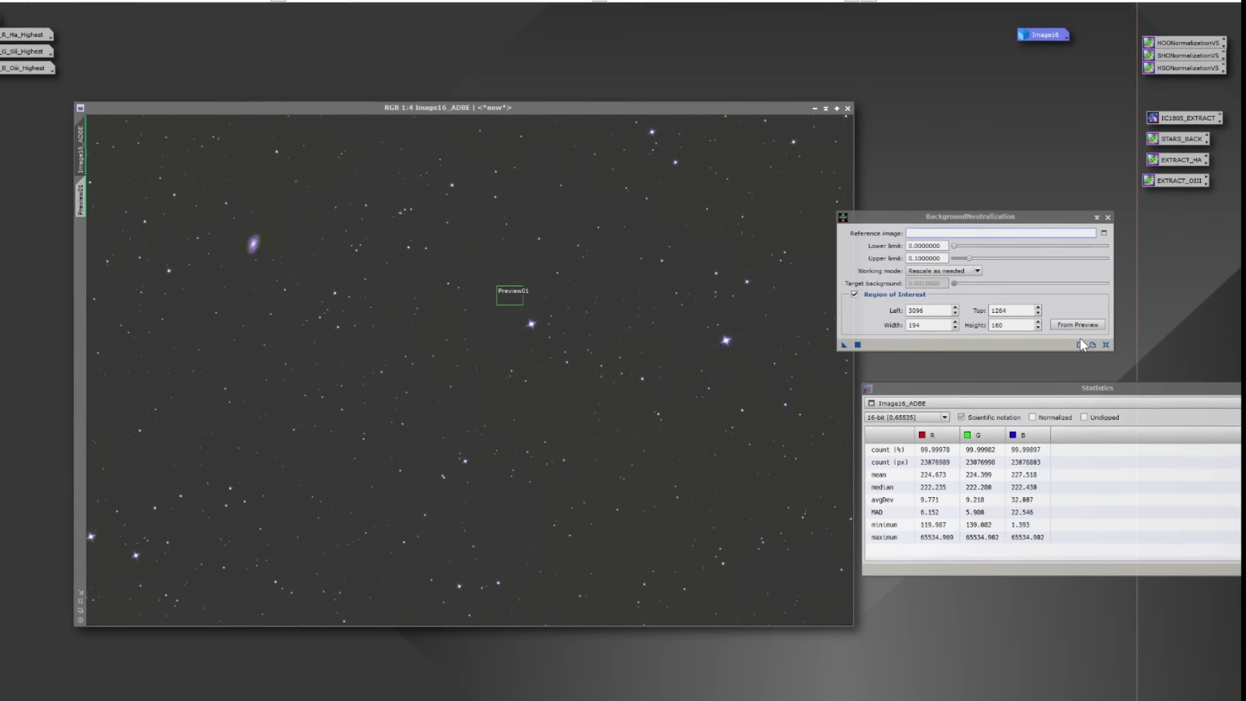
click(1146, 343)
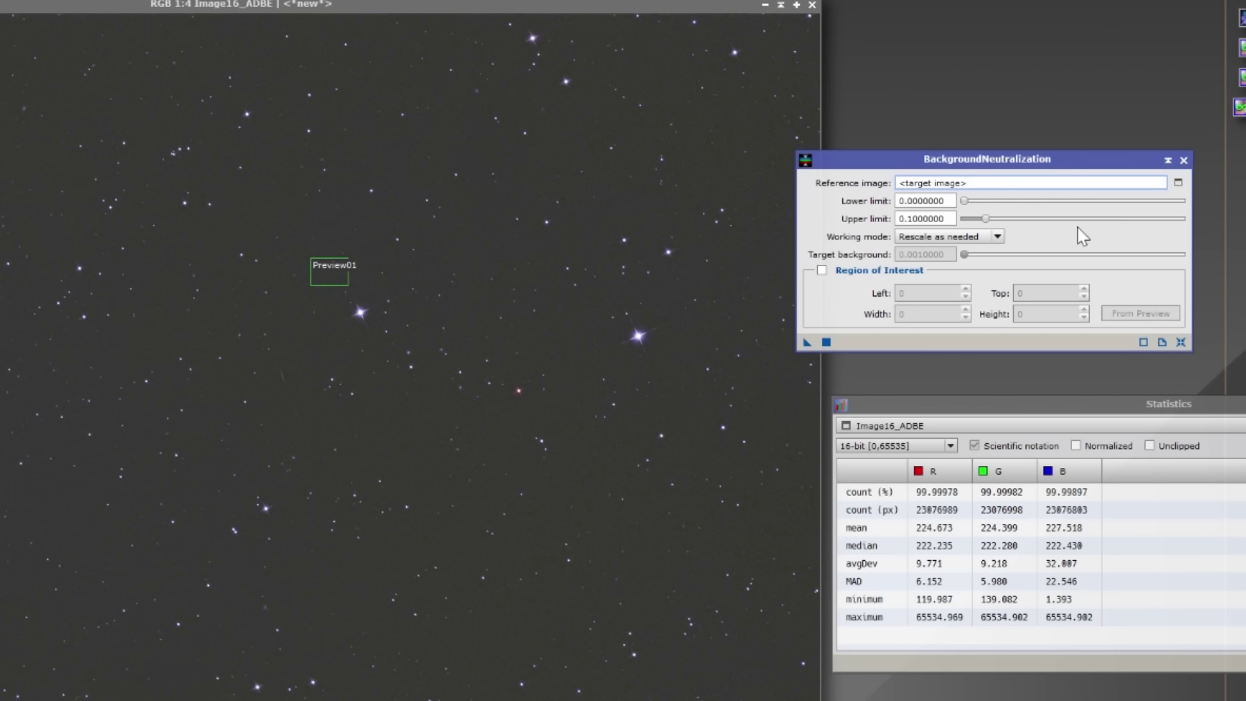
Take the region of interest from Preview01, apply BackgroundNeutralization to Image16_ADBE, and close the tool
click(821, 270)
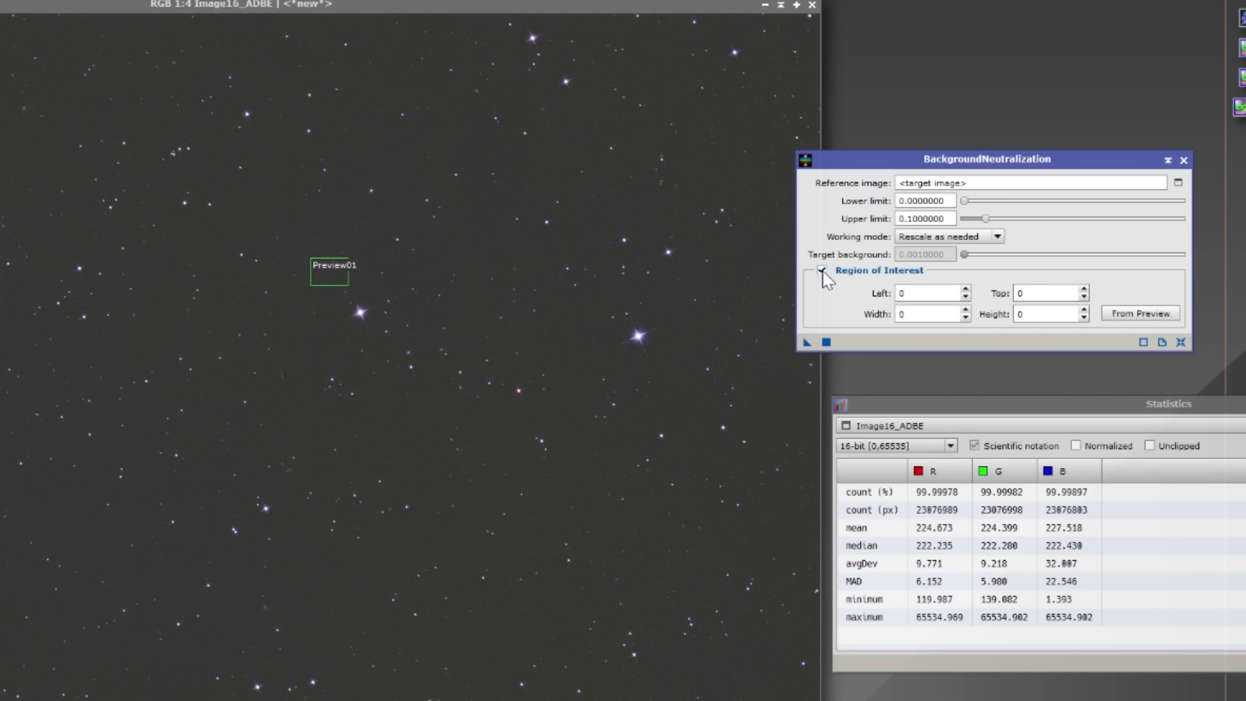
click(1140, 314)
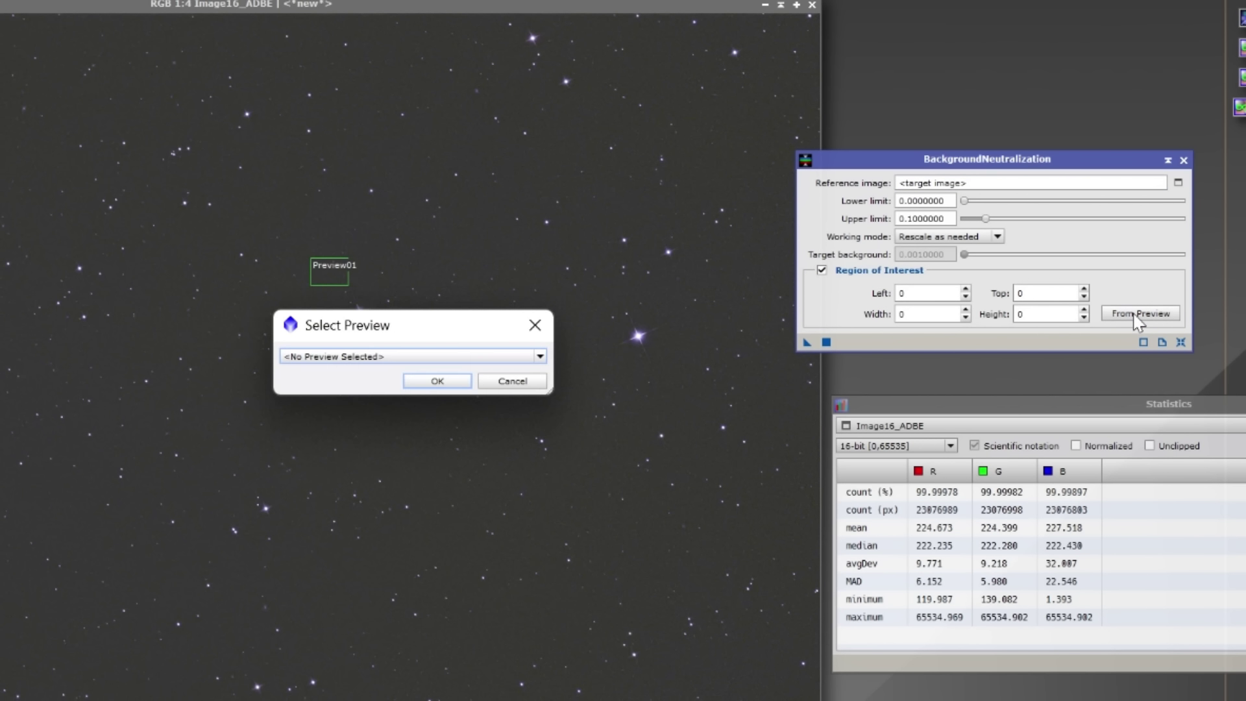
click(326, 358)
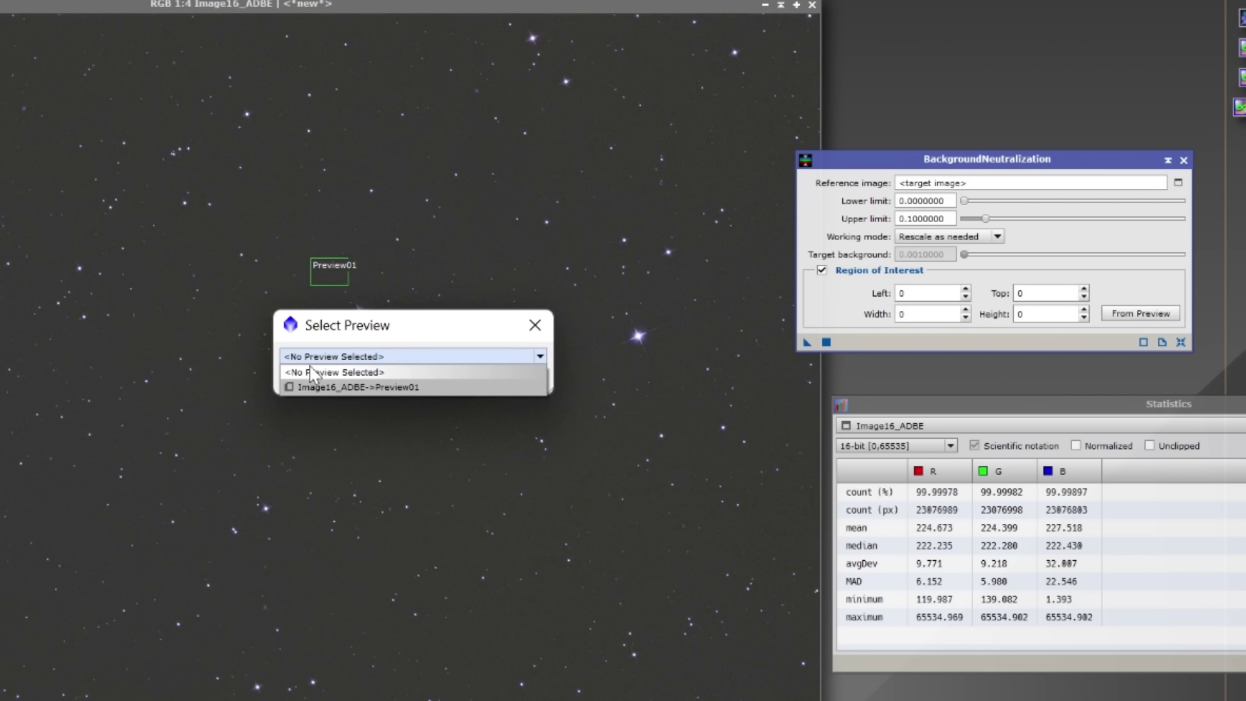
click(333, 387)
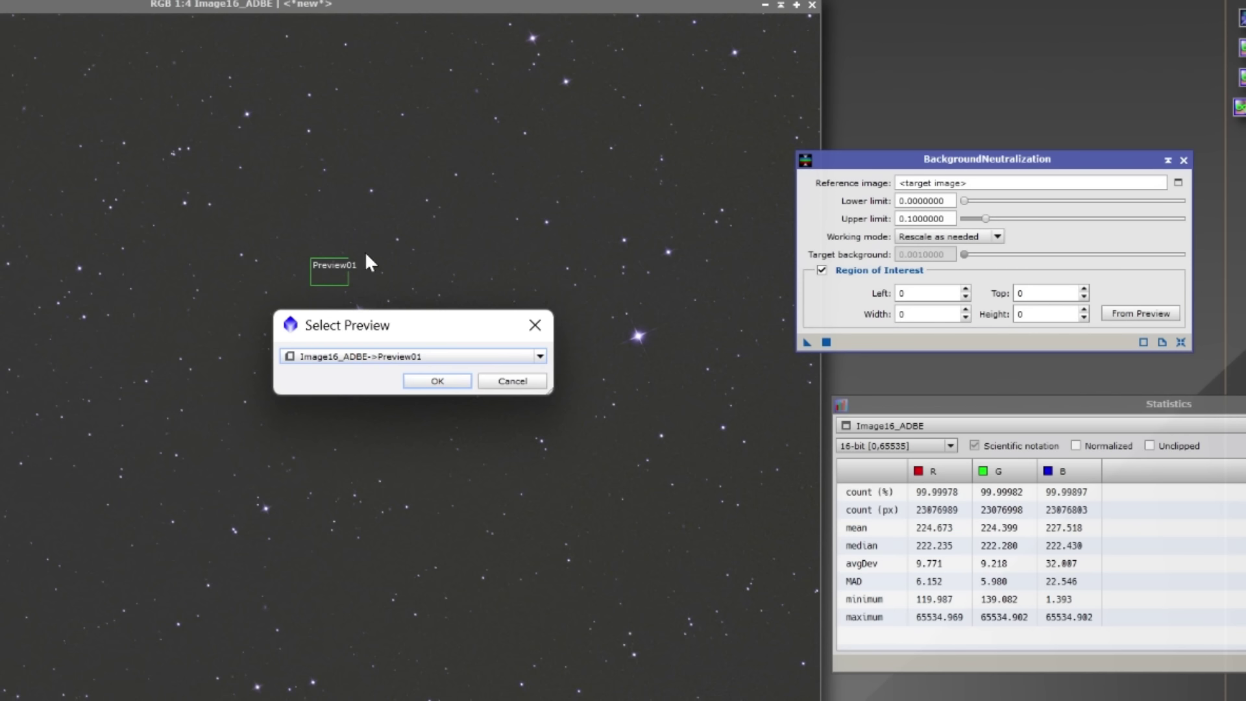
click(437, 381)
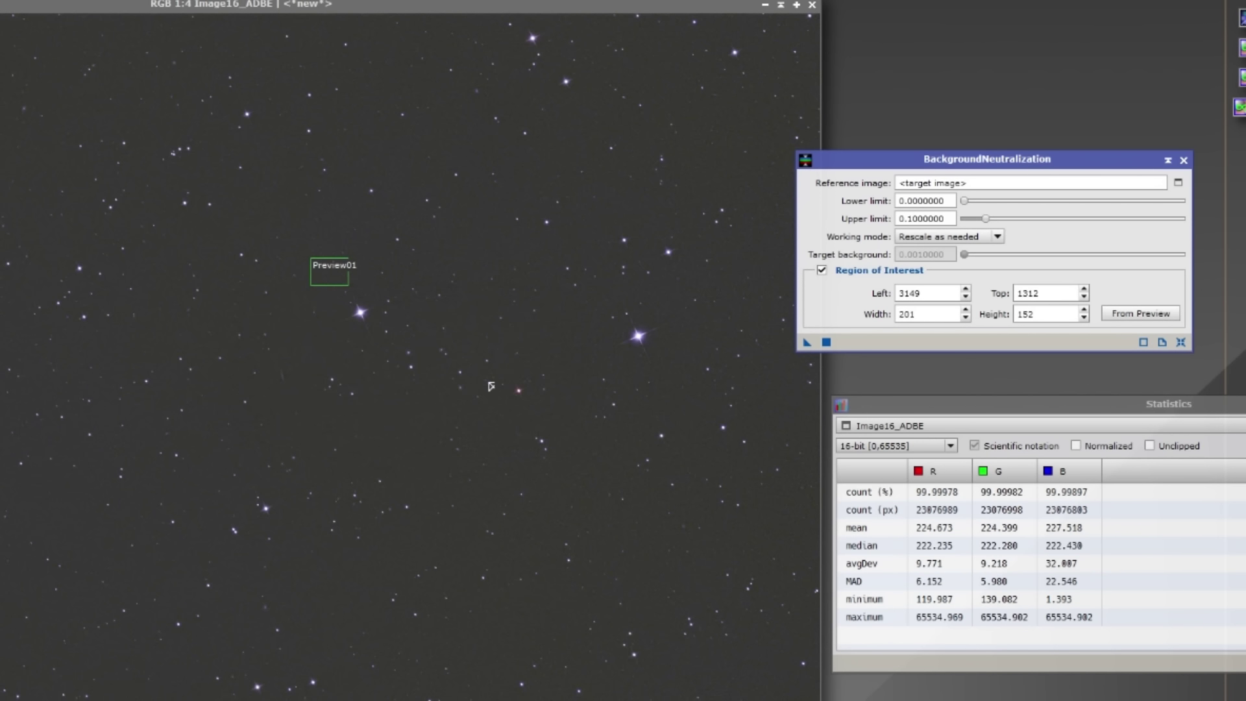
drag(806, 342, 531, 408)
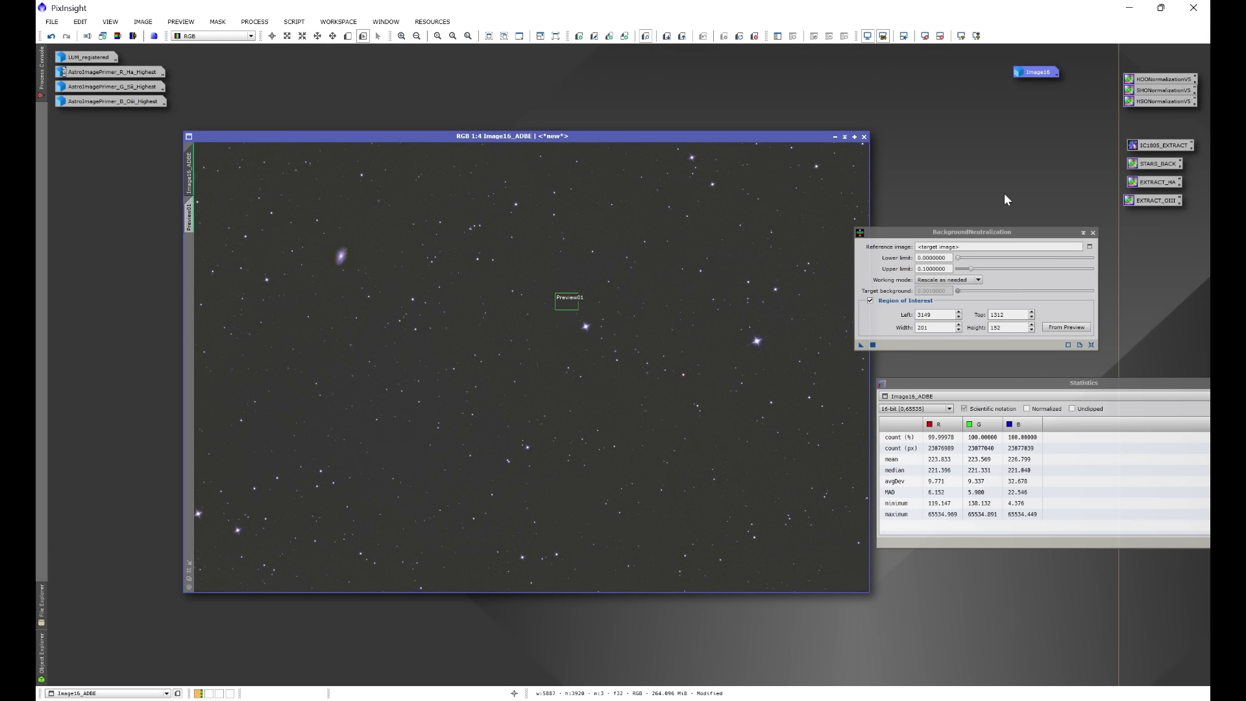
click(1083, 231)
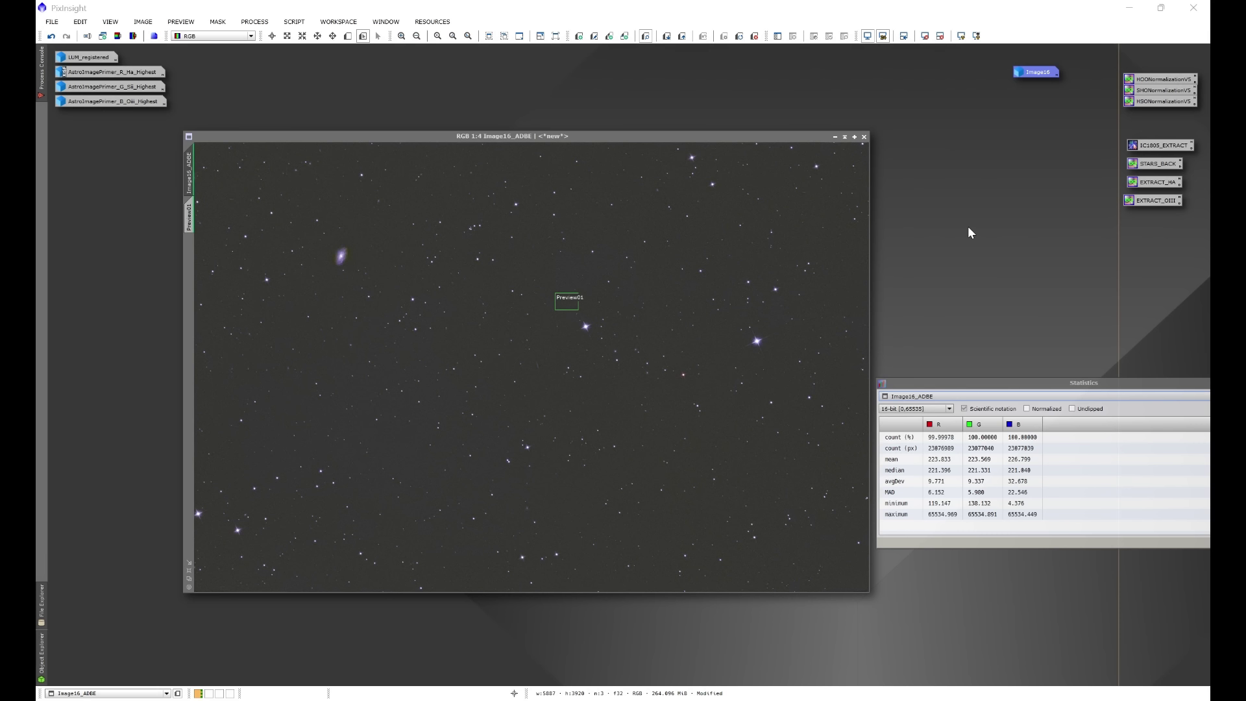
Plate-solve the active Image16_ADBE with the ImageSolver script using its loaded parameters, and close the process console
click(294, 21)
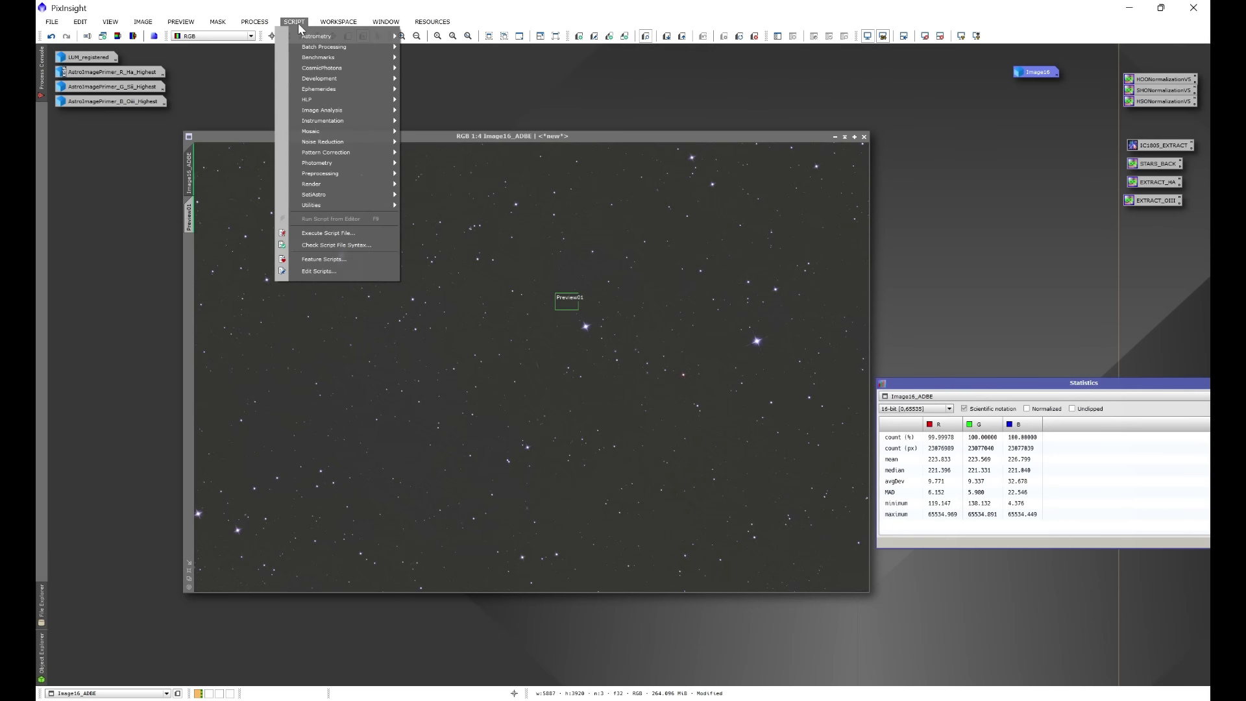
mouse_move(311, 38)
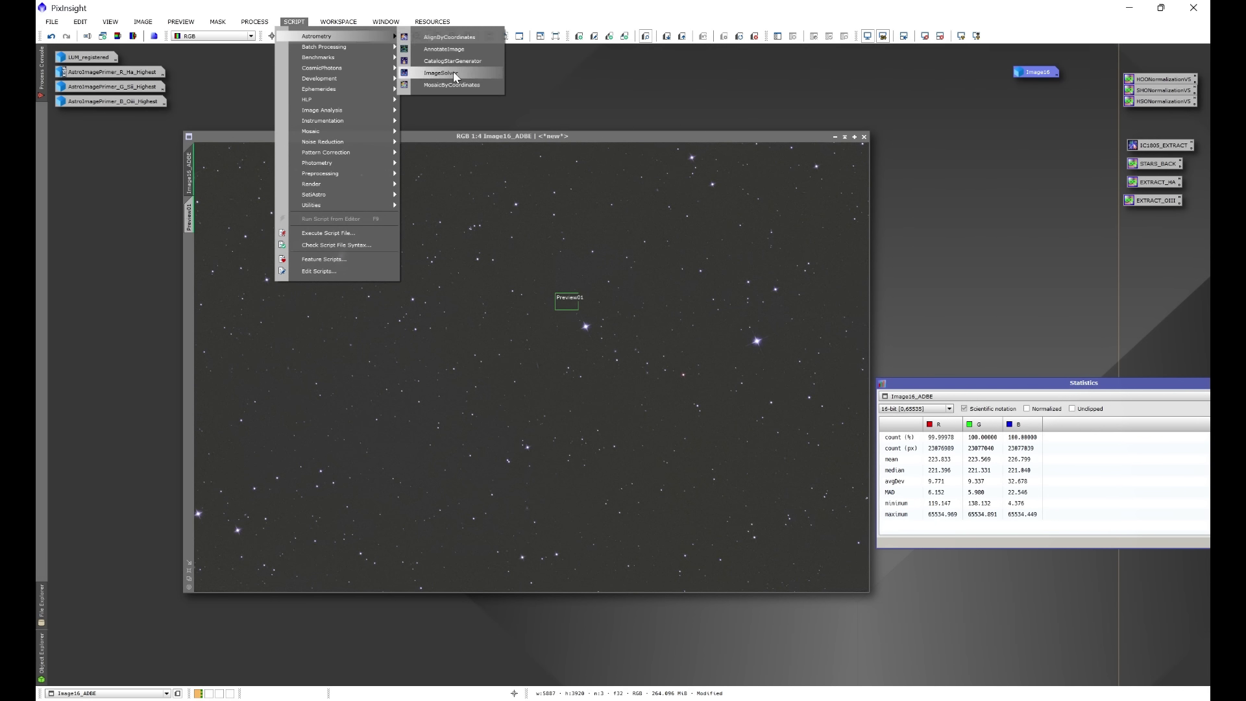
click(436, 74)
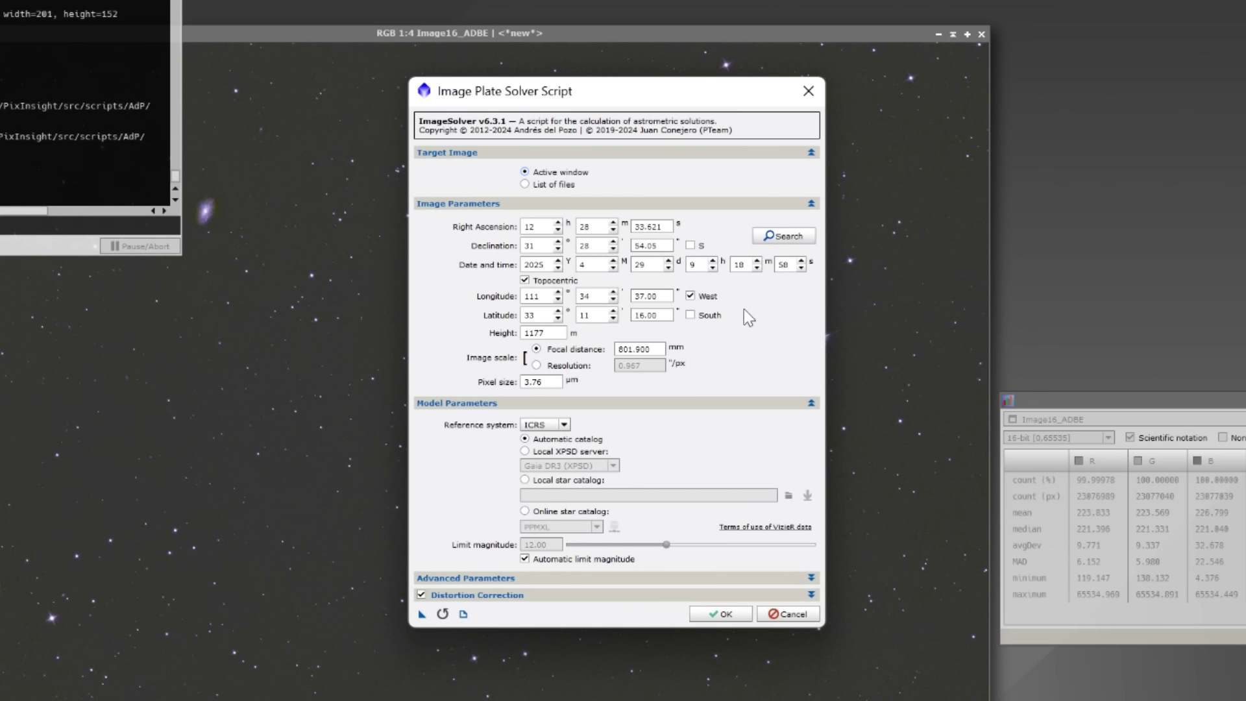
click(651, 245)
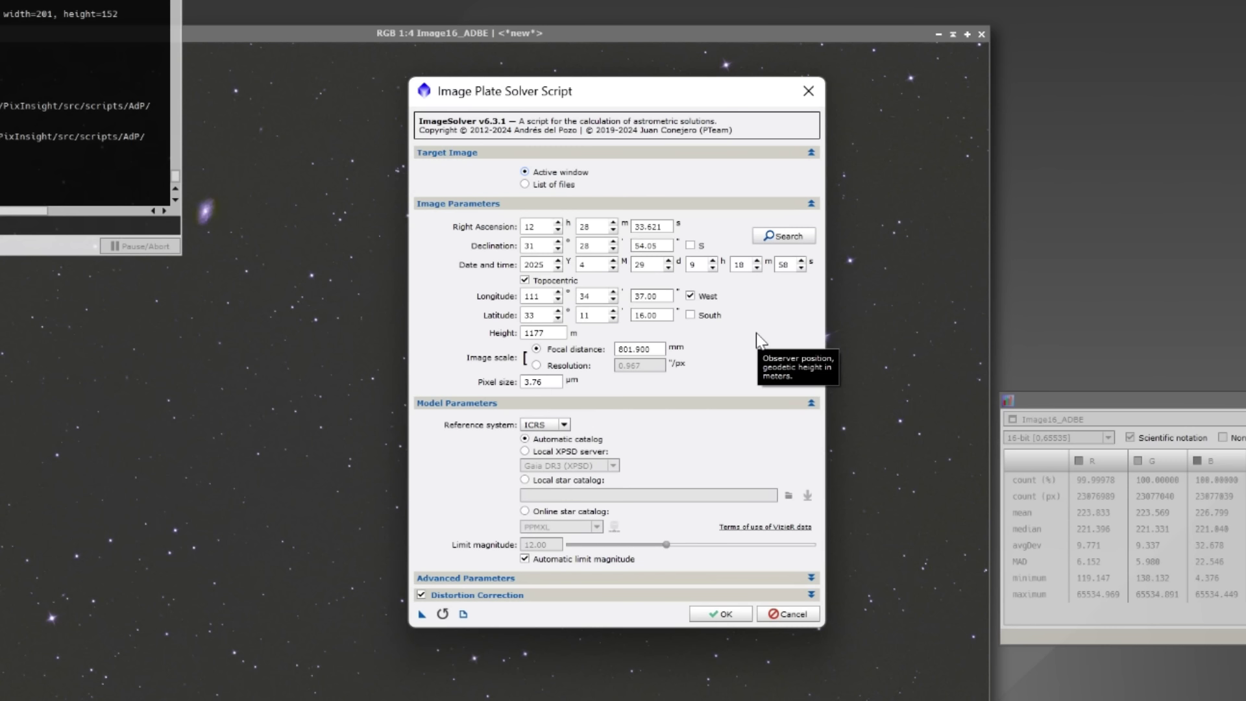
click(720, 613)
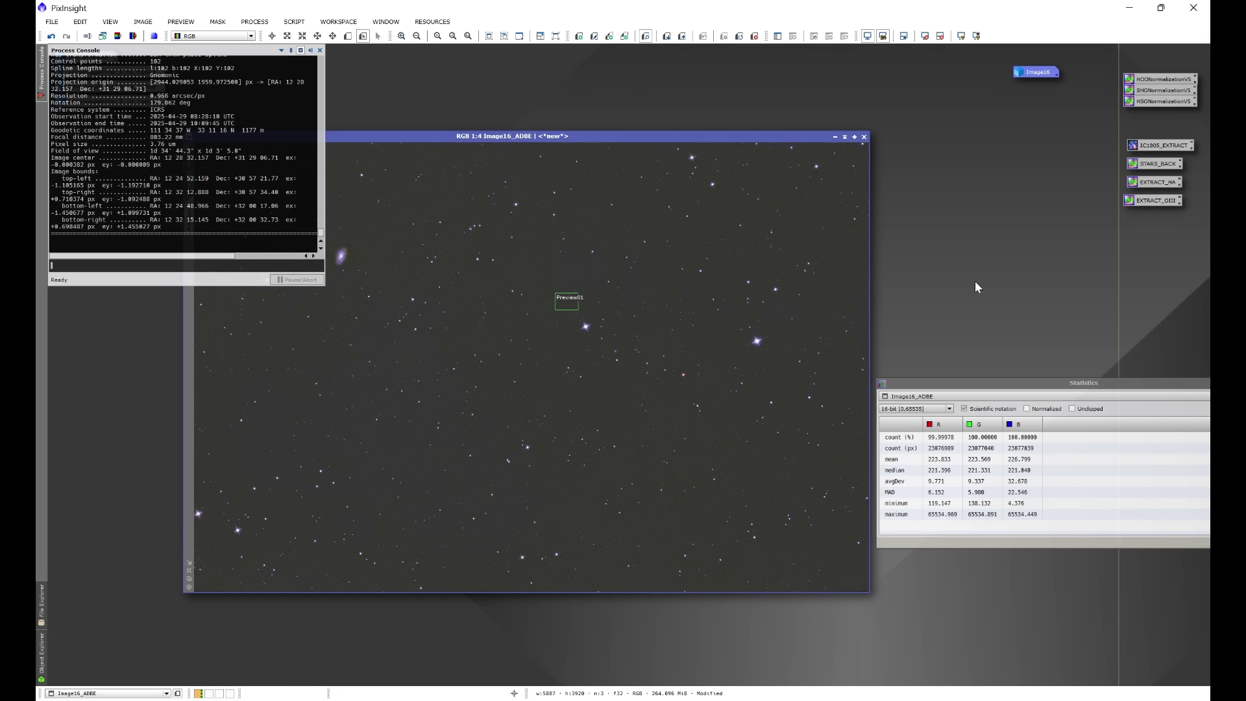
click(319, 50)
Open SpectrophotometricColorCalibration with default settings and place it beside Image16_ADBE
click(254, 21)
mouse_move(279, 36)
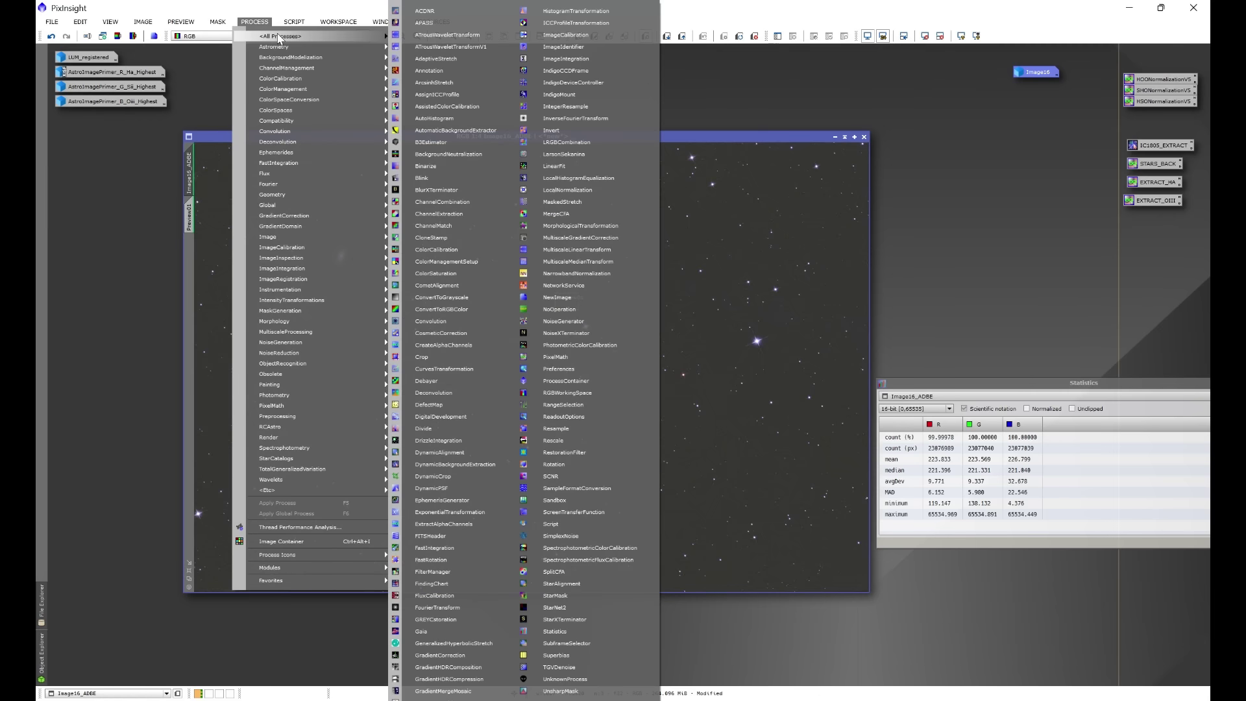
click(584, 549)
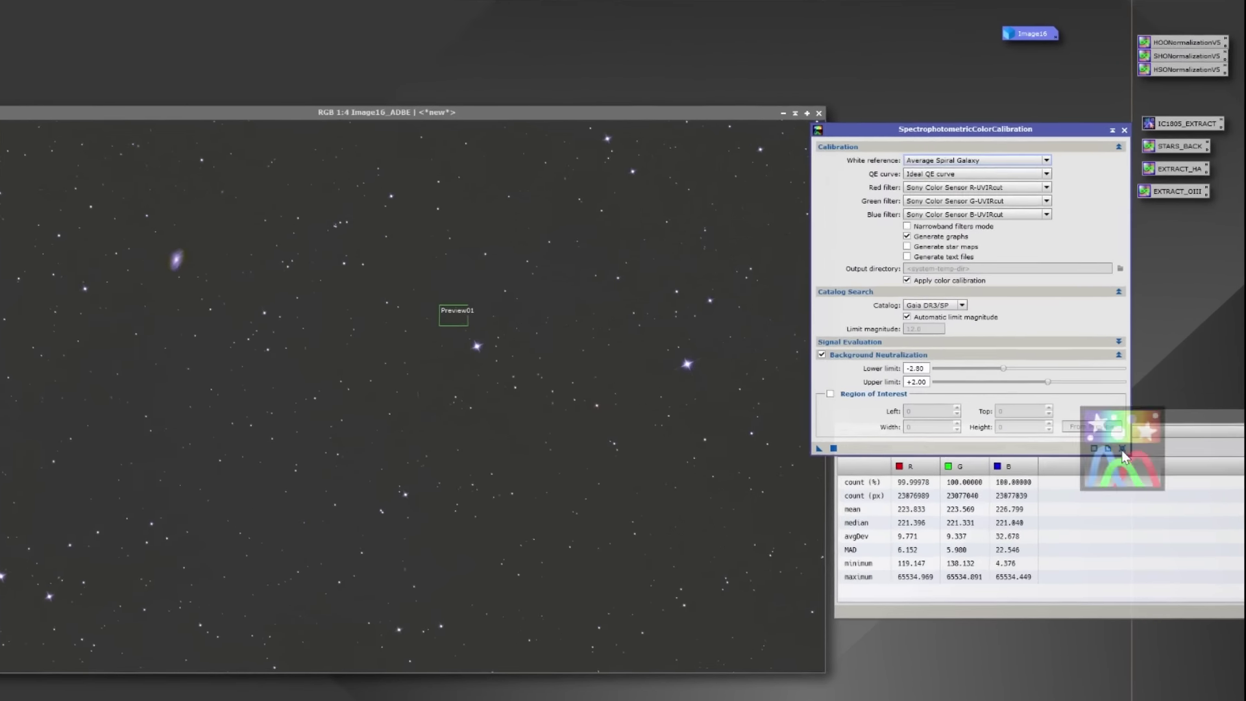
drag(940, 124, 958, 125)
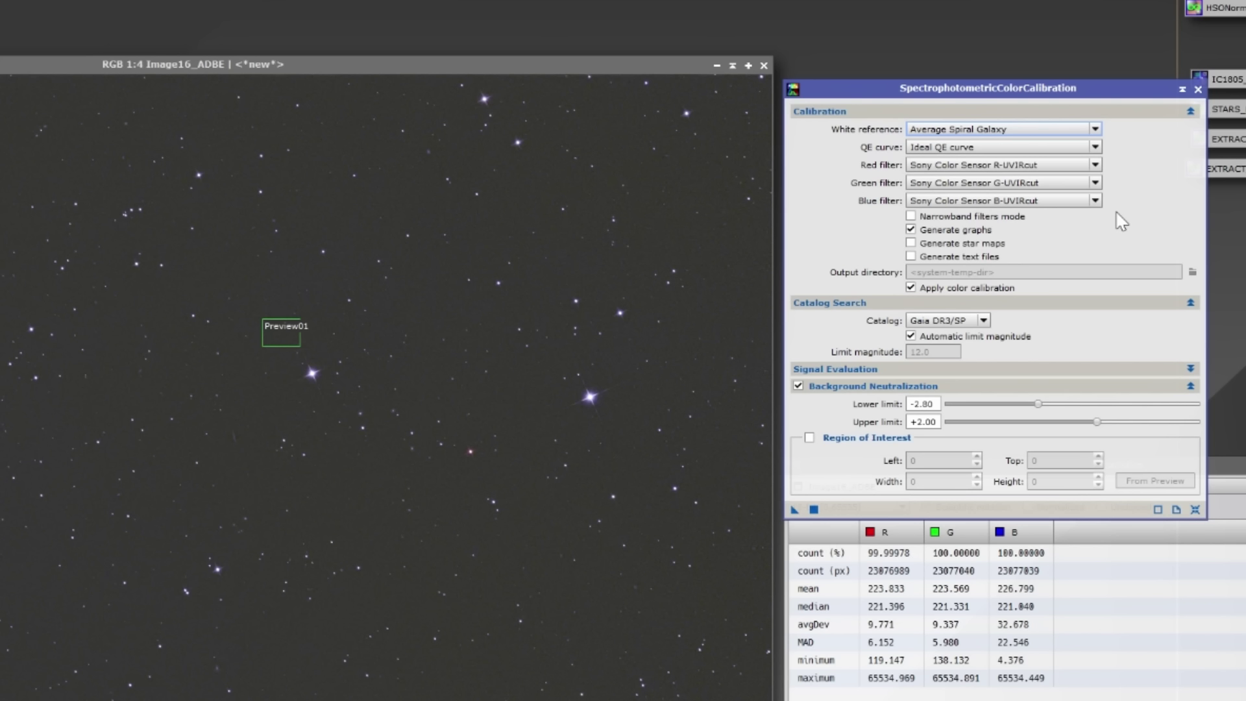
Set the QE curve to Sony IMX411/455/461/533/571 and the filters to Sony Mono Sensor ASI2600MM Opt Red, Opt G and Opt Blue
click(1012, 147)
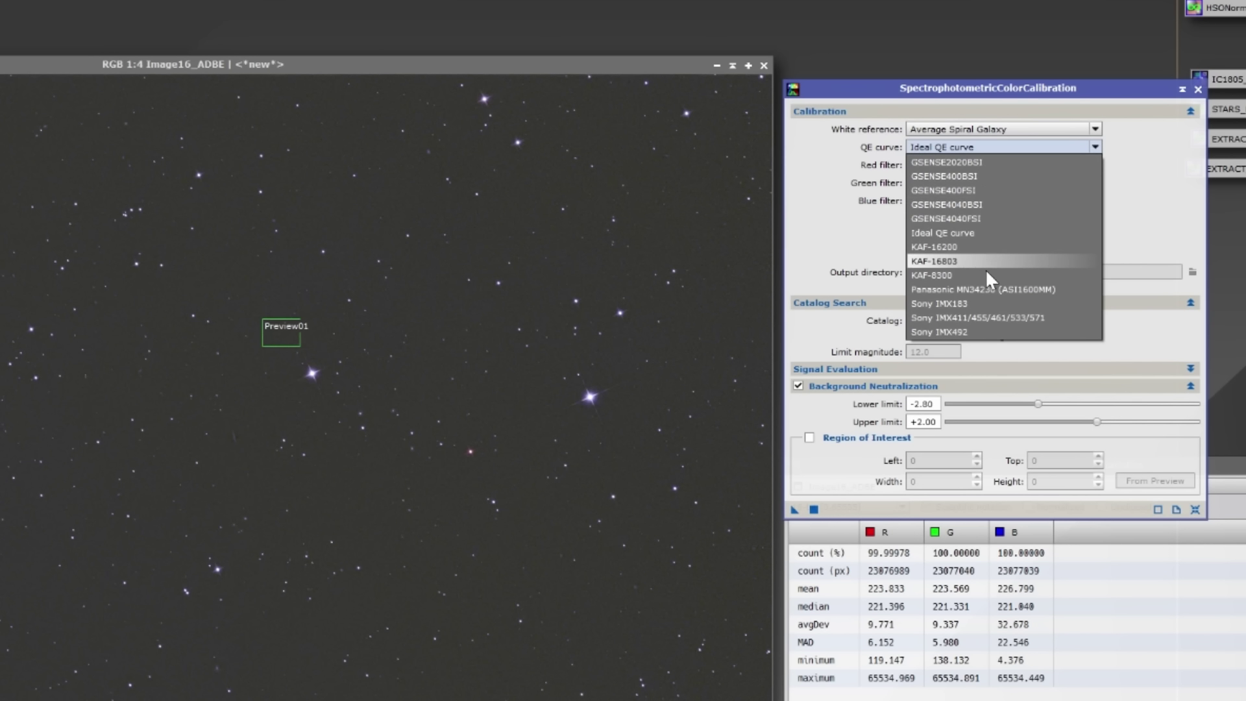
click(1005, 314)
click(990, 164)
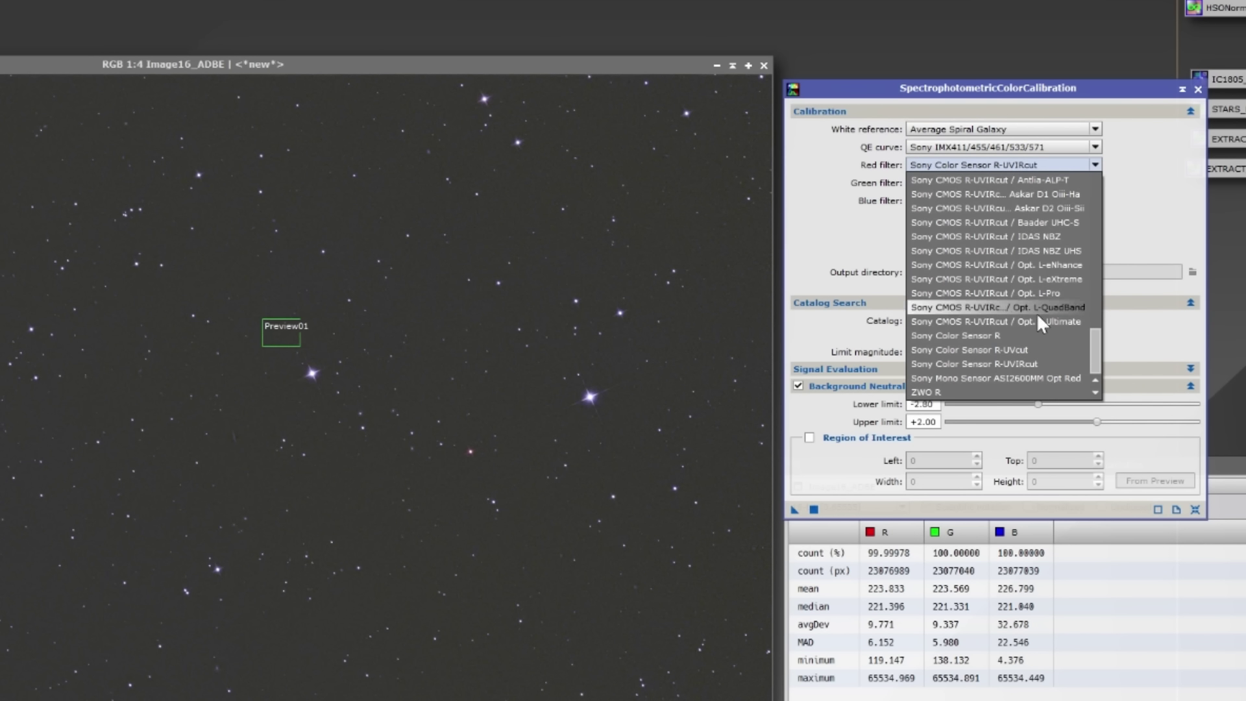
click(1065, 375)
click(1062, 183)
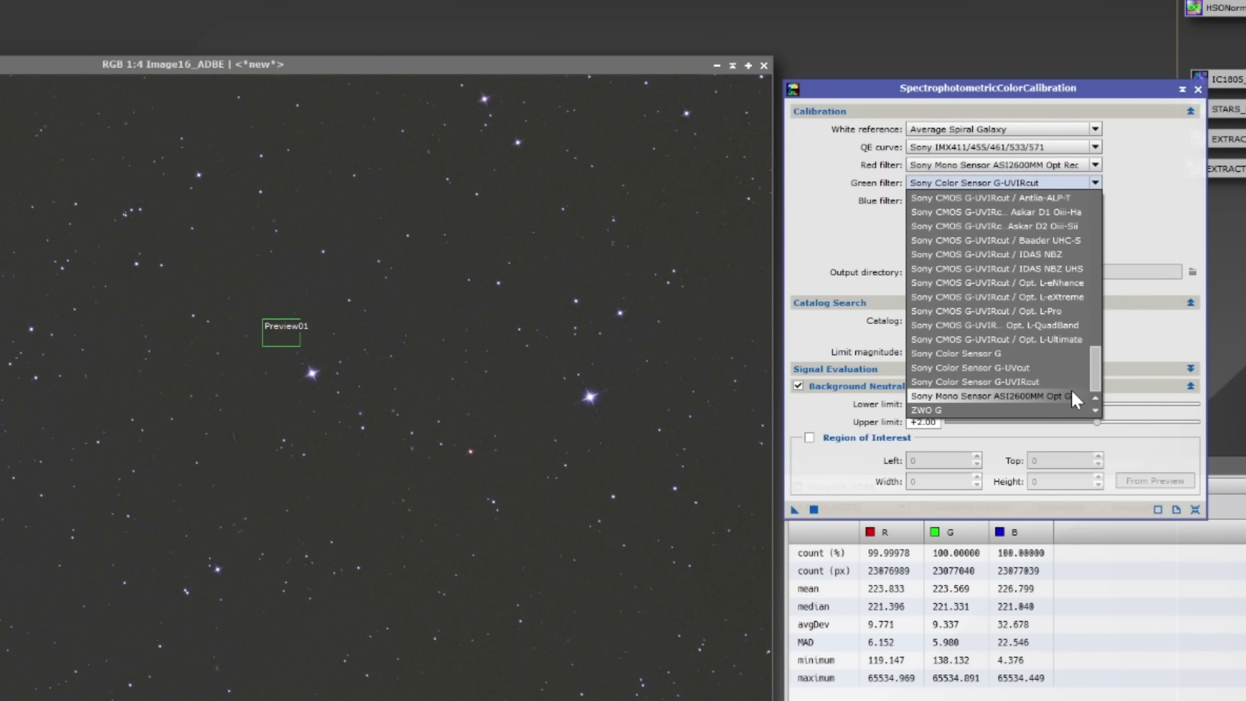
click(1070, 388)
click(1062, 201)
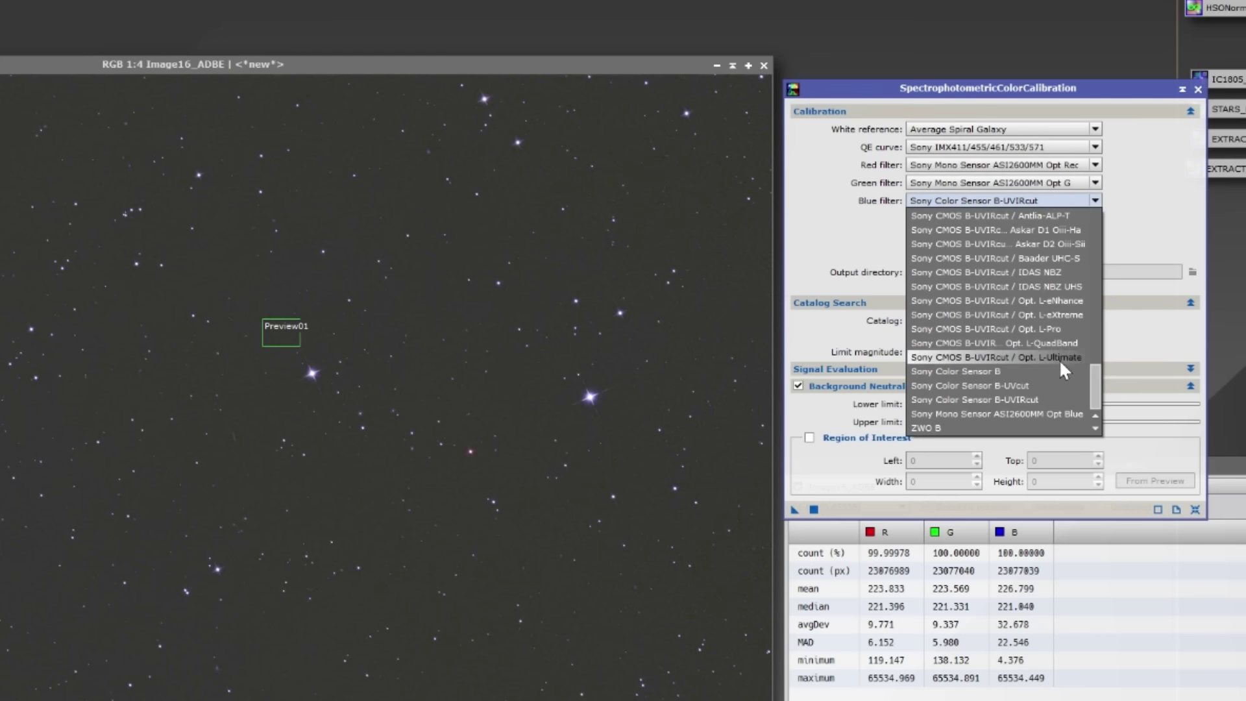
click(1037, 414)
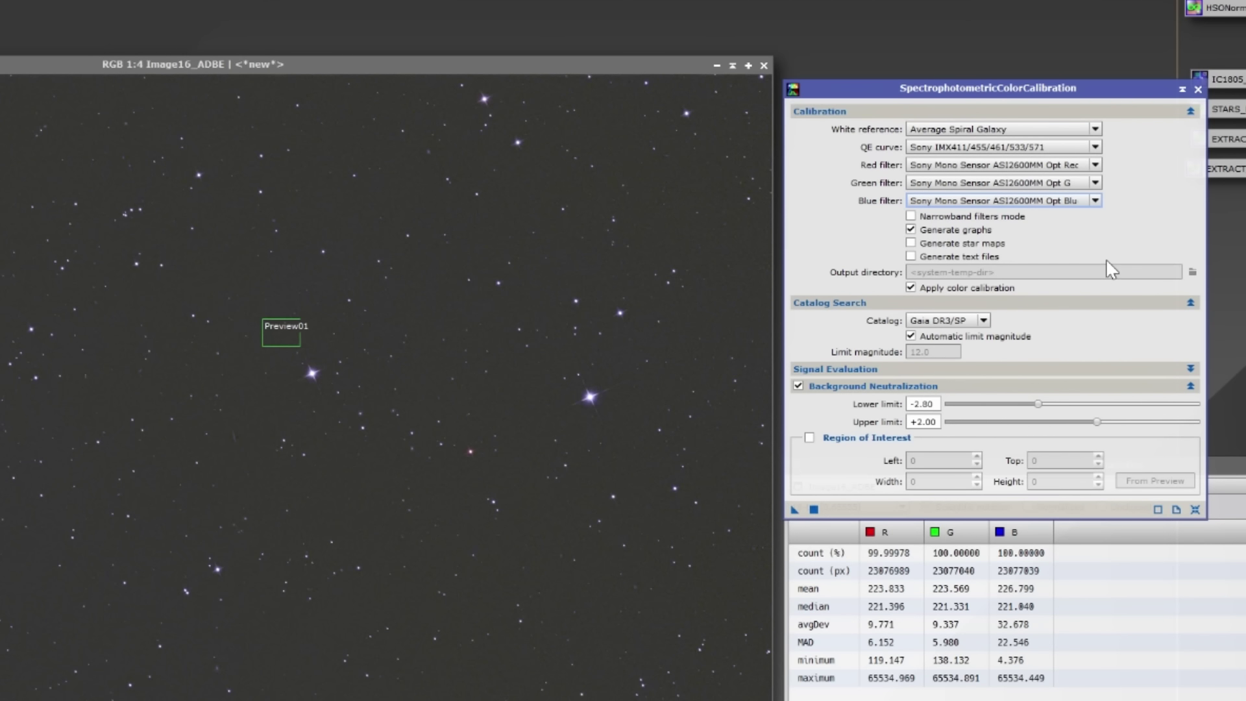
Enable the region of interest, take it from Preview01, and apply the spectrophotometric color calibration to Image16_ADBE
click(809, 439)
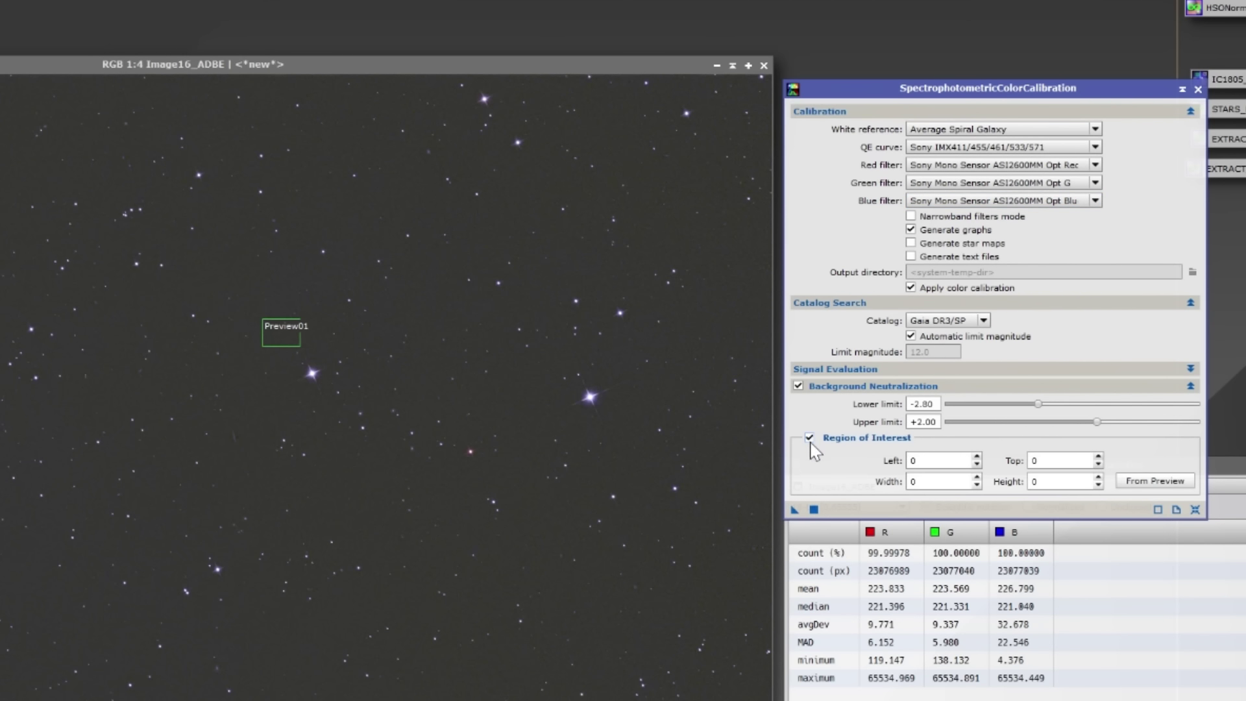
click(1140, 486)
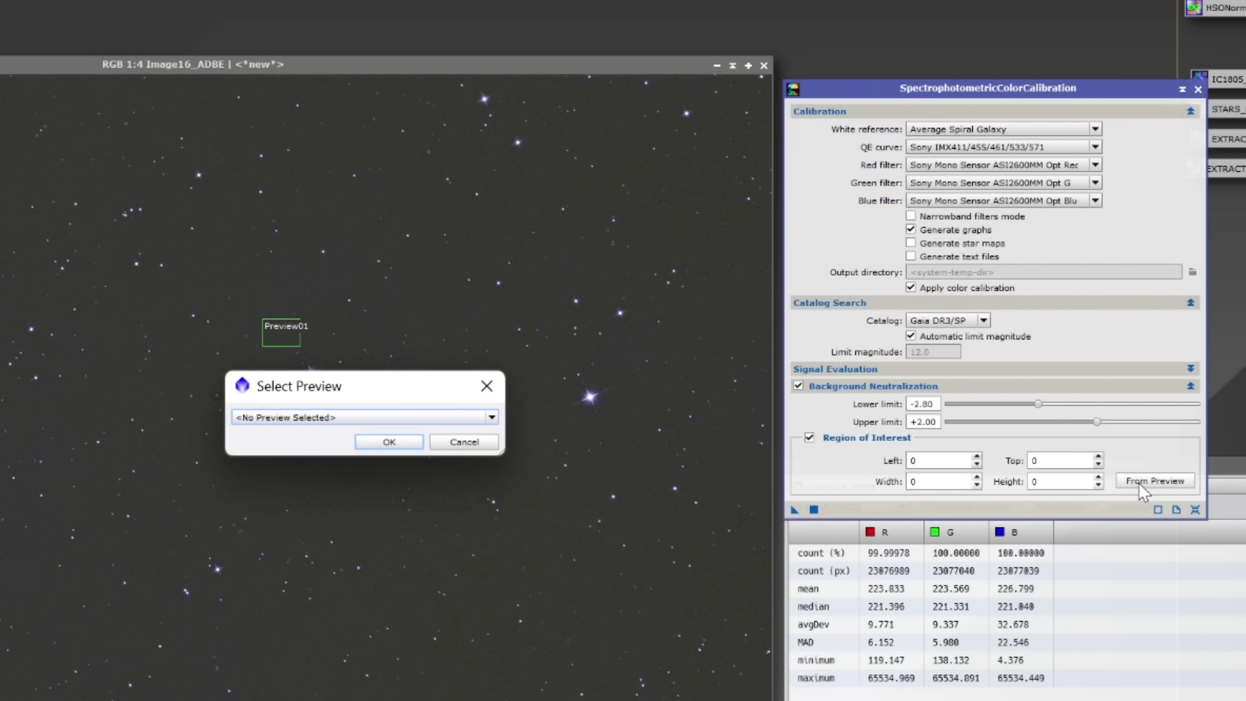
click(418, 417)
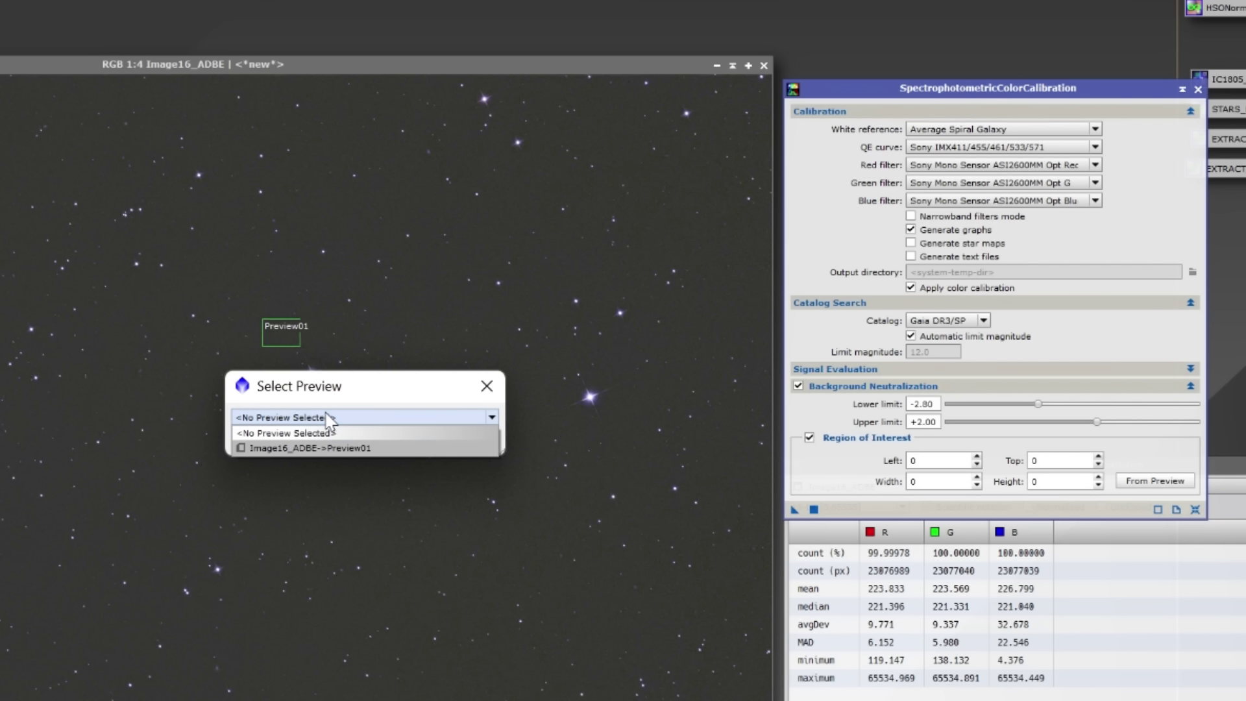
click(296, 448)
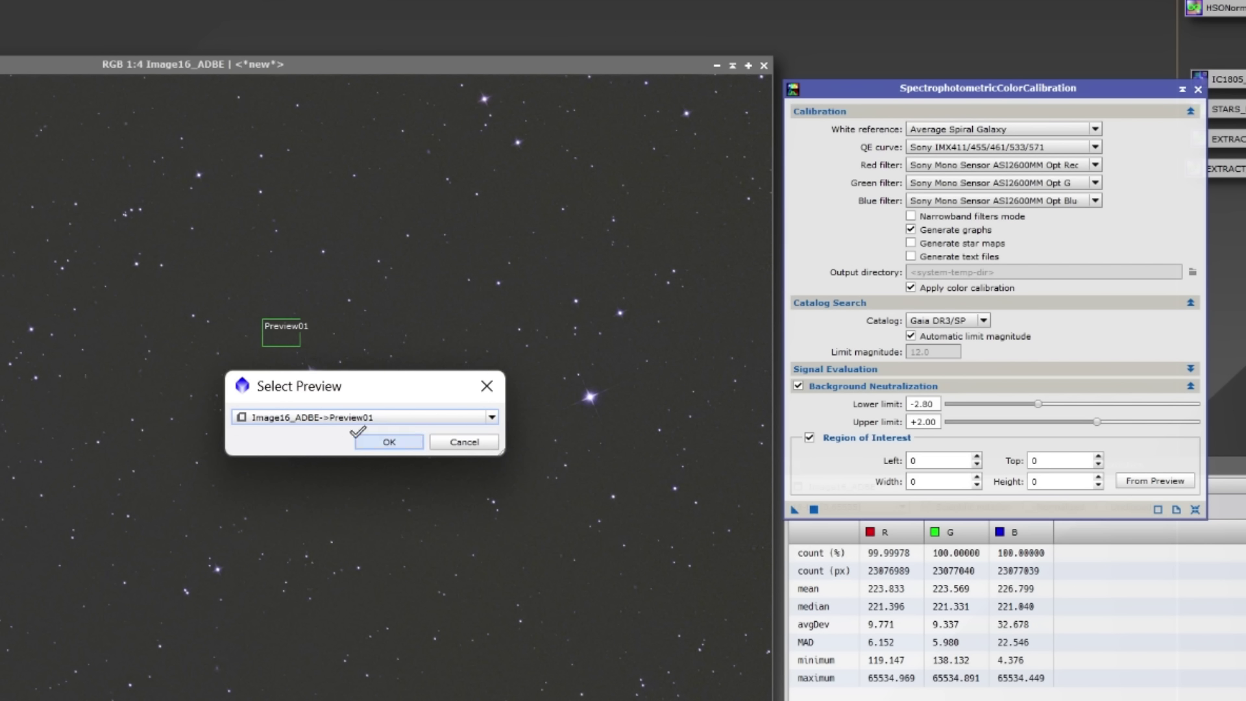
click(375, 441)
drag(795, 510, 606, 602)
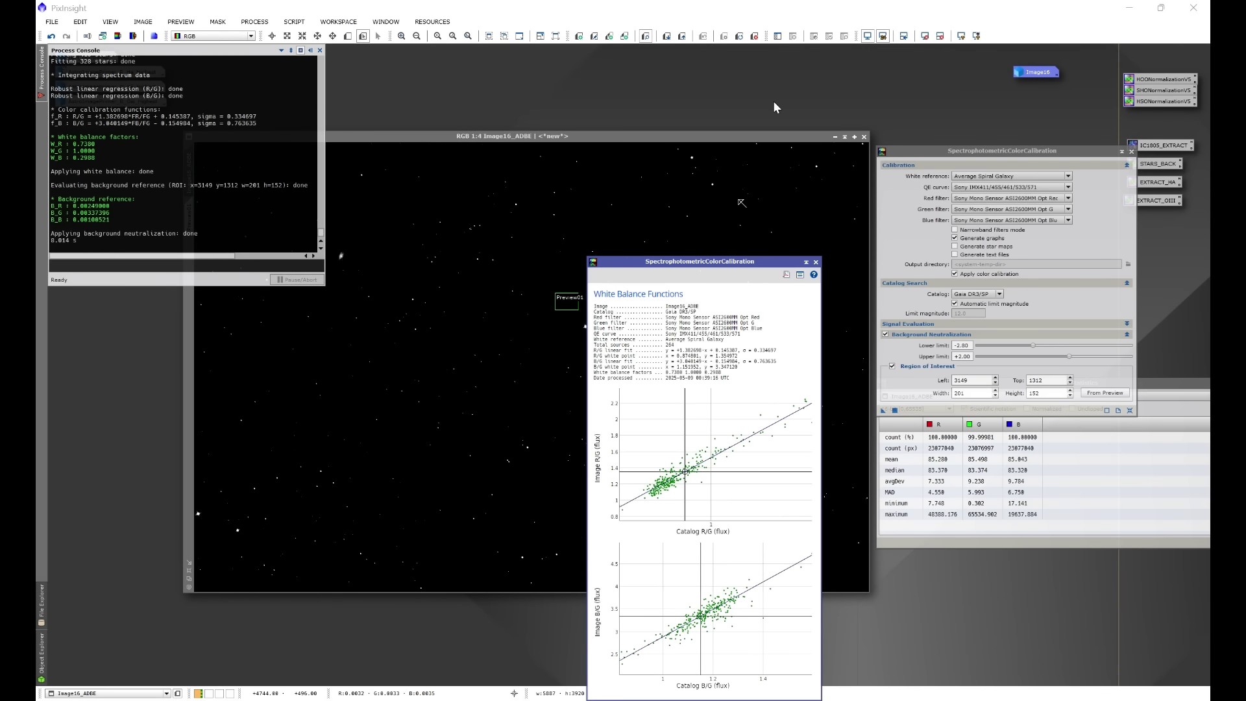
Close the white balance graphs, the SpectrophotometricColorCalibration tool and the process console
click(816, 261)
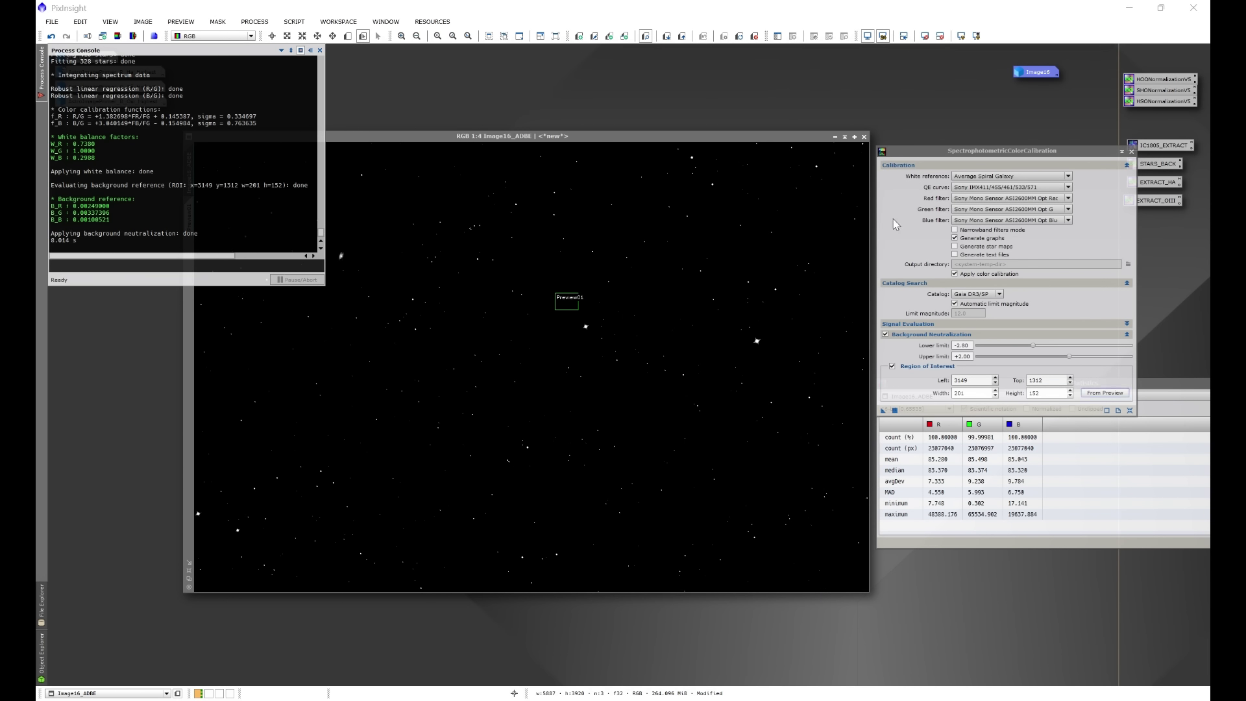
click(1130, 153)
click(319, 50)
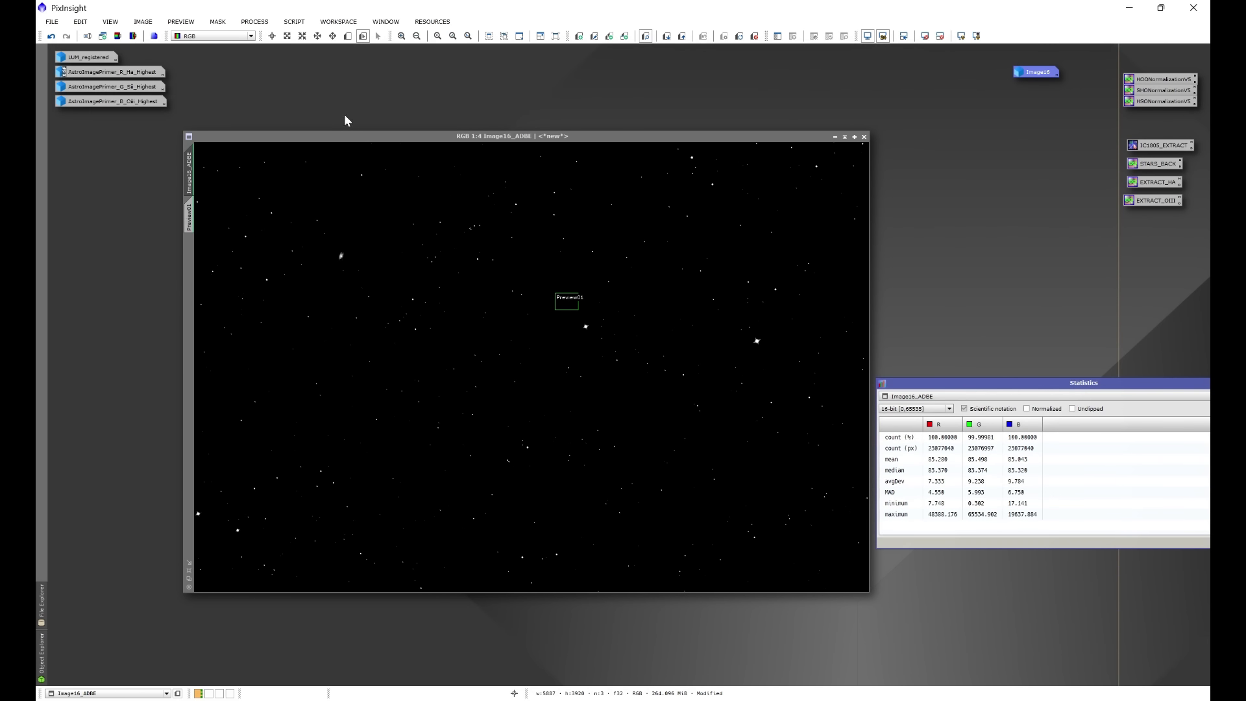
Delete all previews from Image16_ADBE and auto-stretch its screen display
click(181, 22)
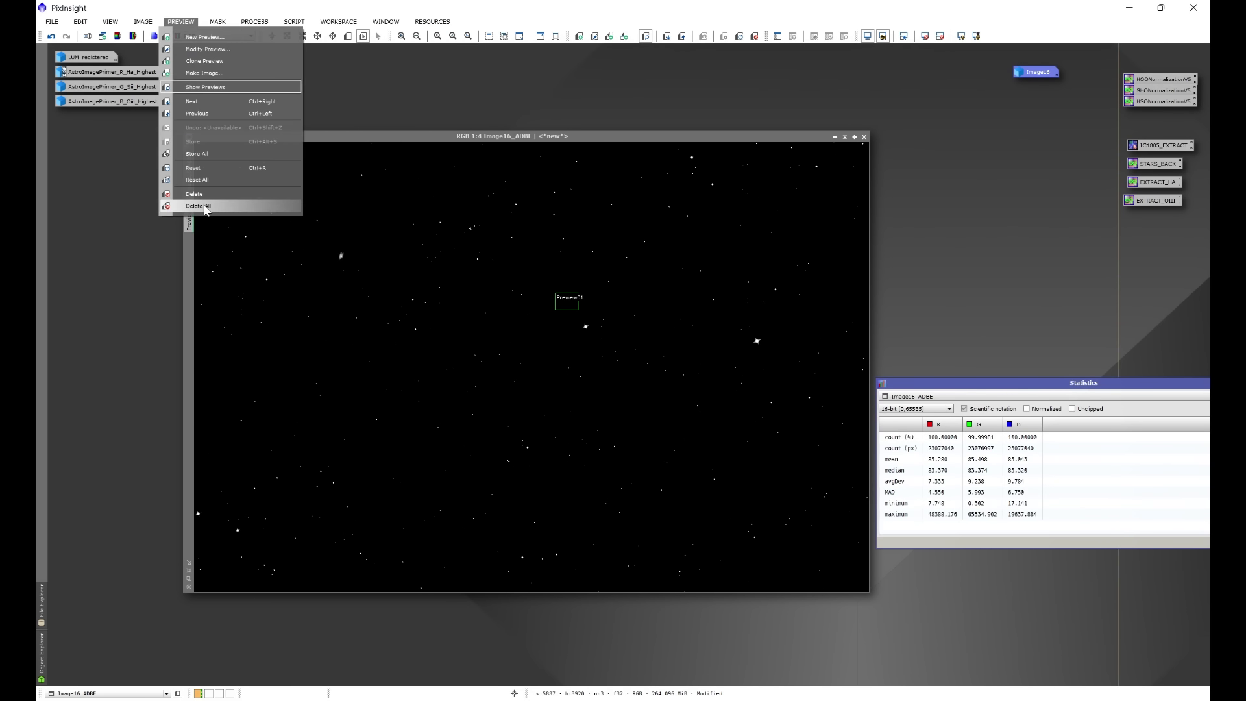
click(189, 206)
click(583, 137)
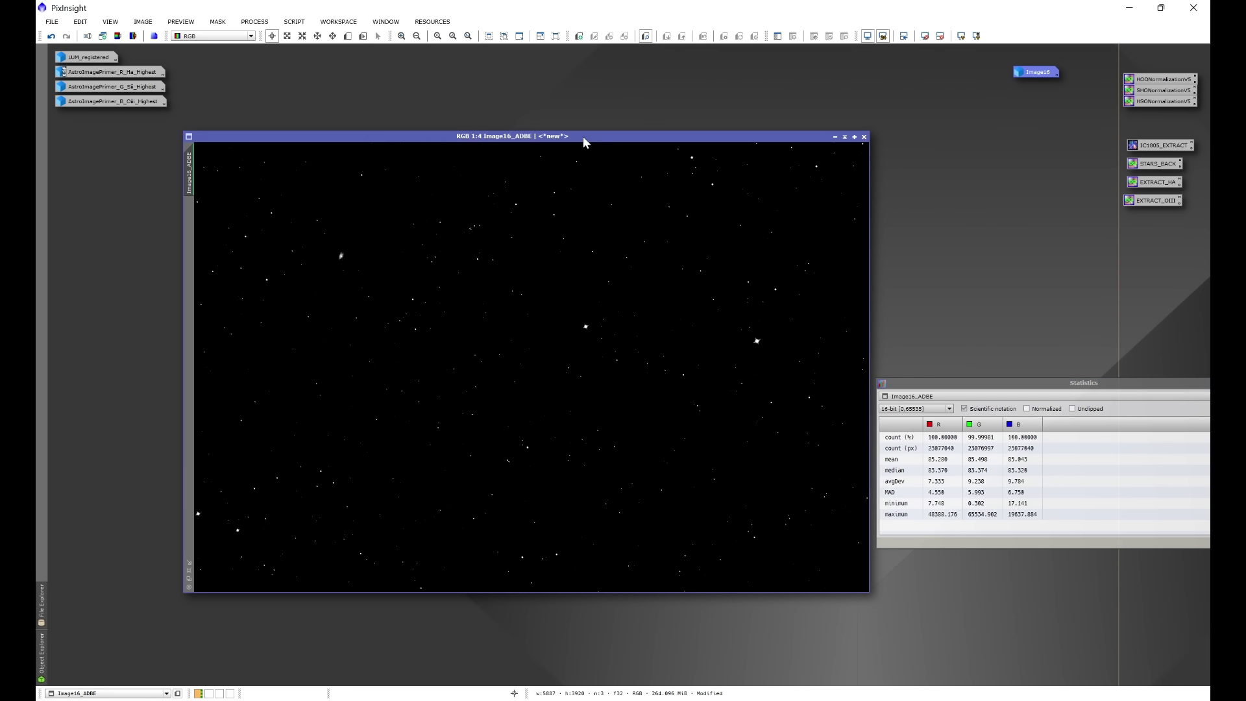
key(ctrl+a)
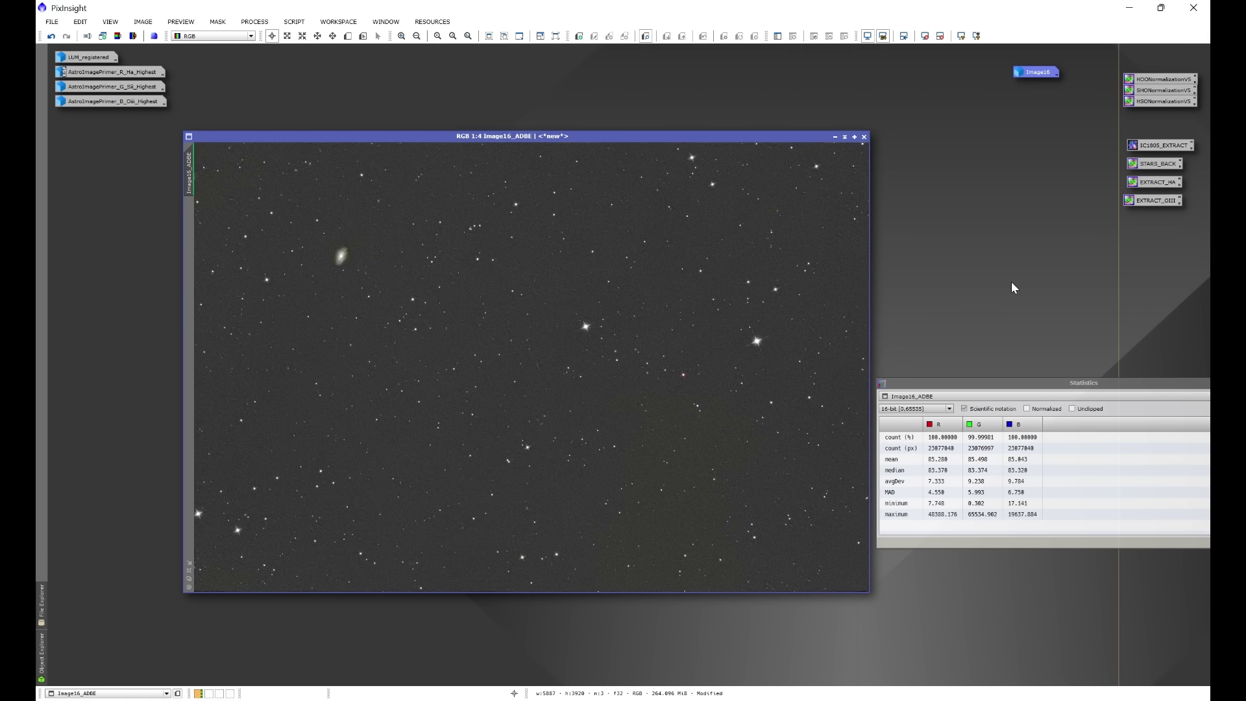
Open GeneralizedHyperbolicStretch and move the Statistics window below it so both stay fully visible
click(254, 21)
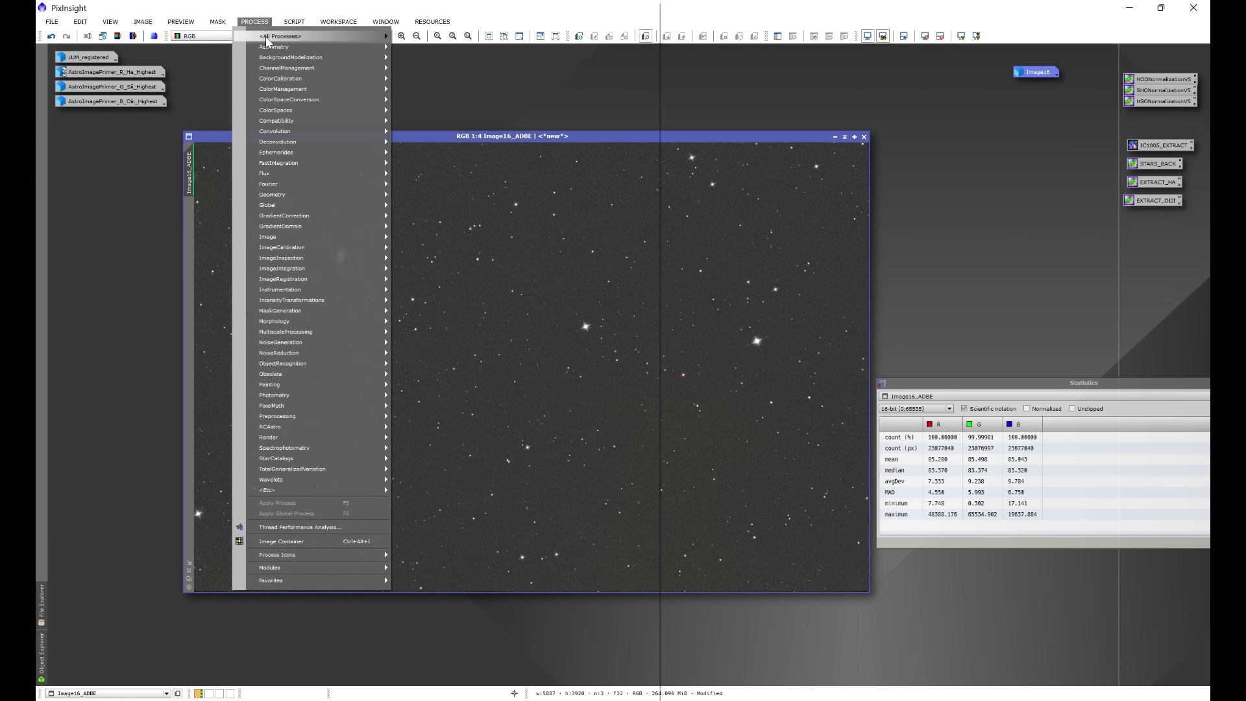
mouse_move(286, 39)
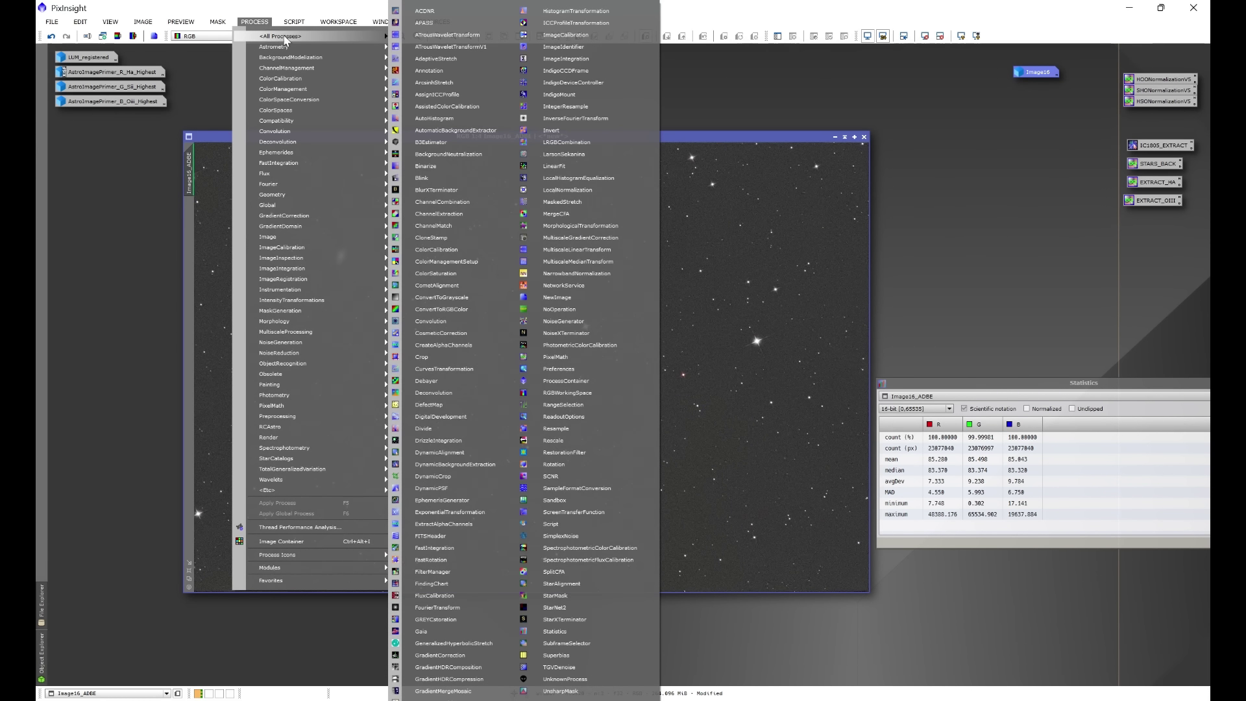
click(449, 644)
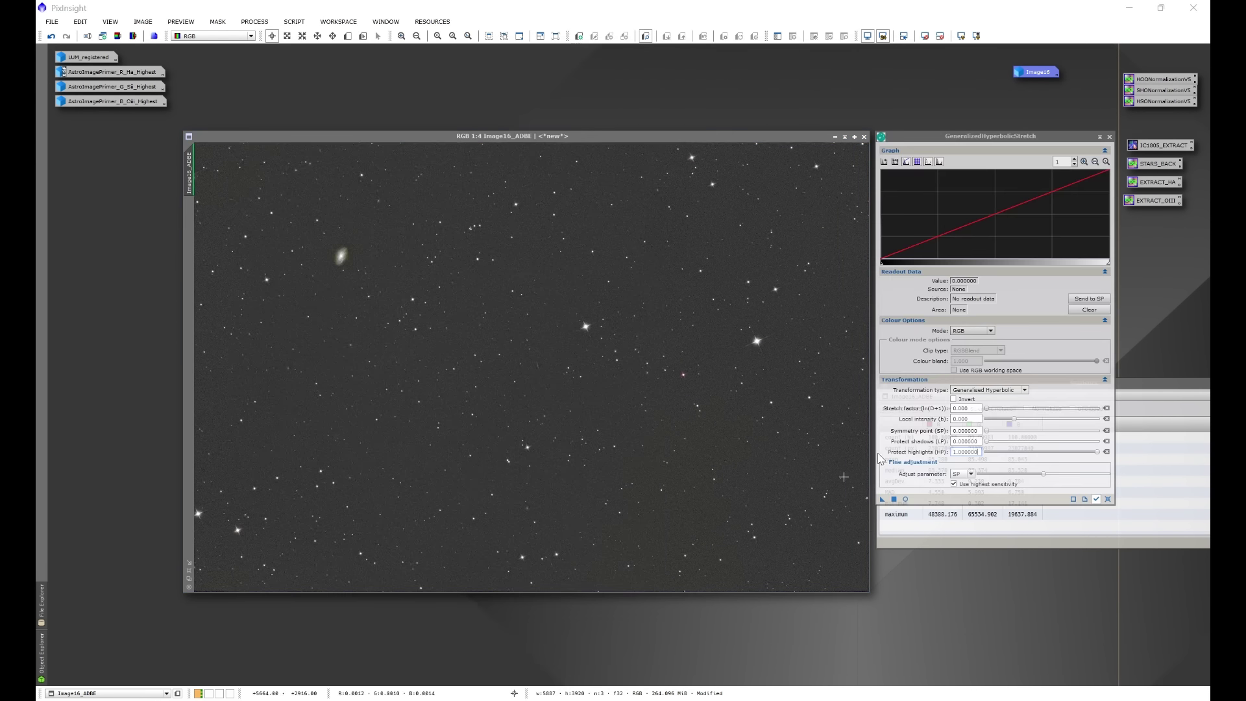
click(1135, 390)
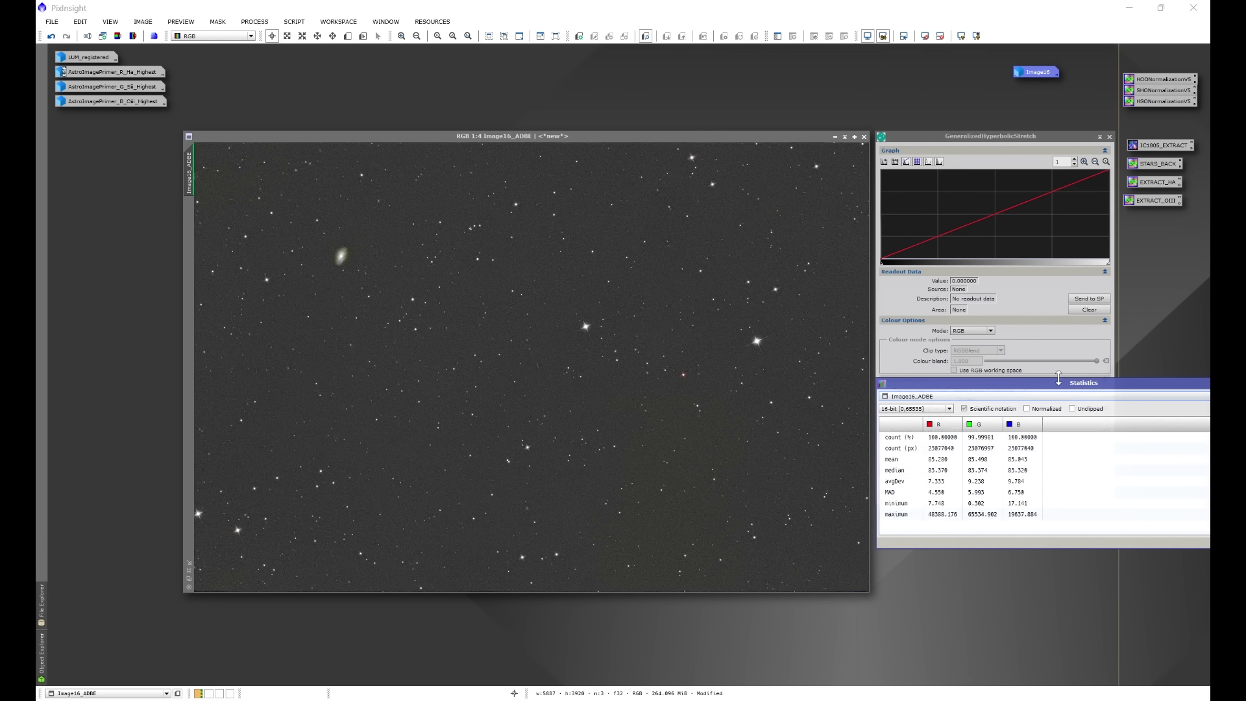
drag(1059, 384, 1060, 513)
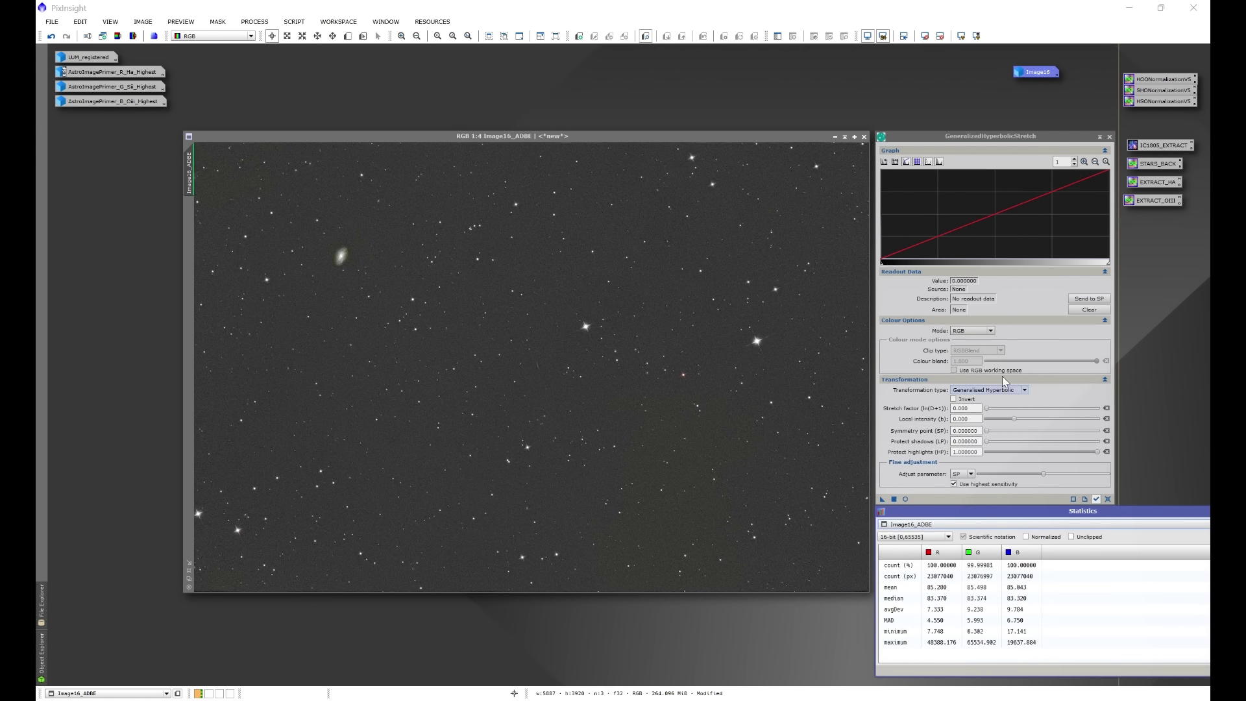
Remove the screen stretch from Image16_ADBE and sample a dark background pixel as the histogram readout at graph zoom 250
click(925, 37)
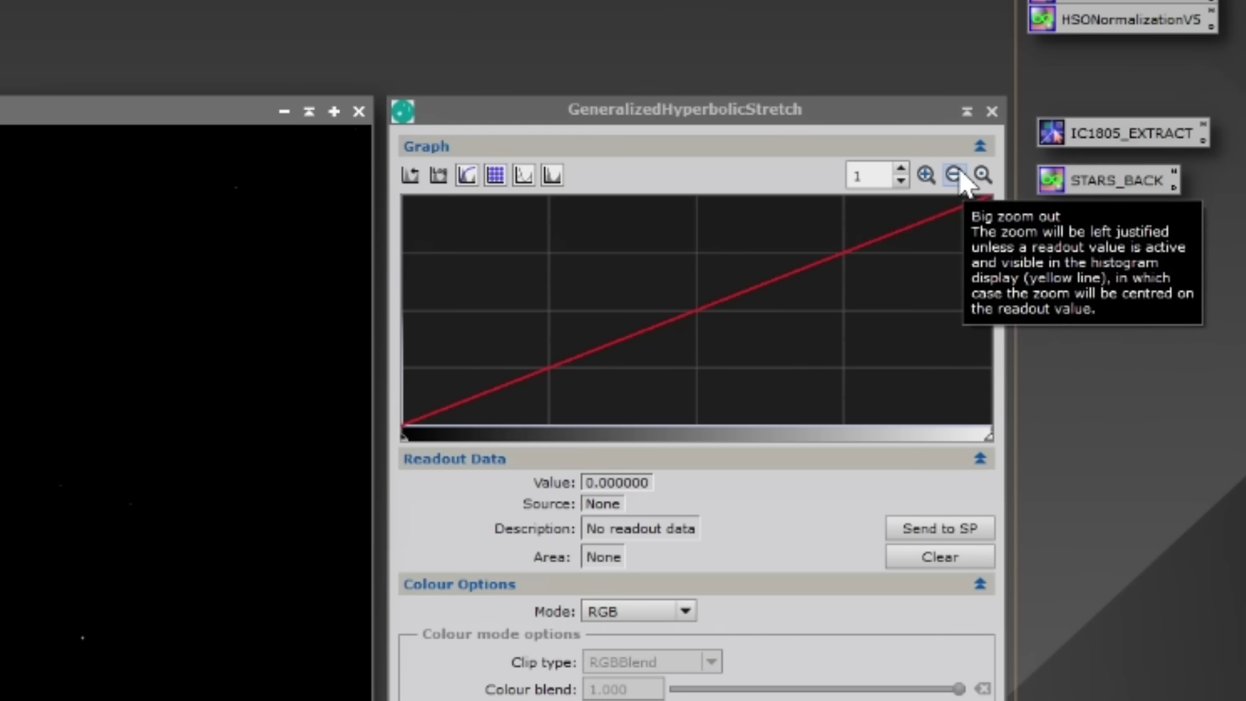
click(926, 174)
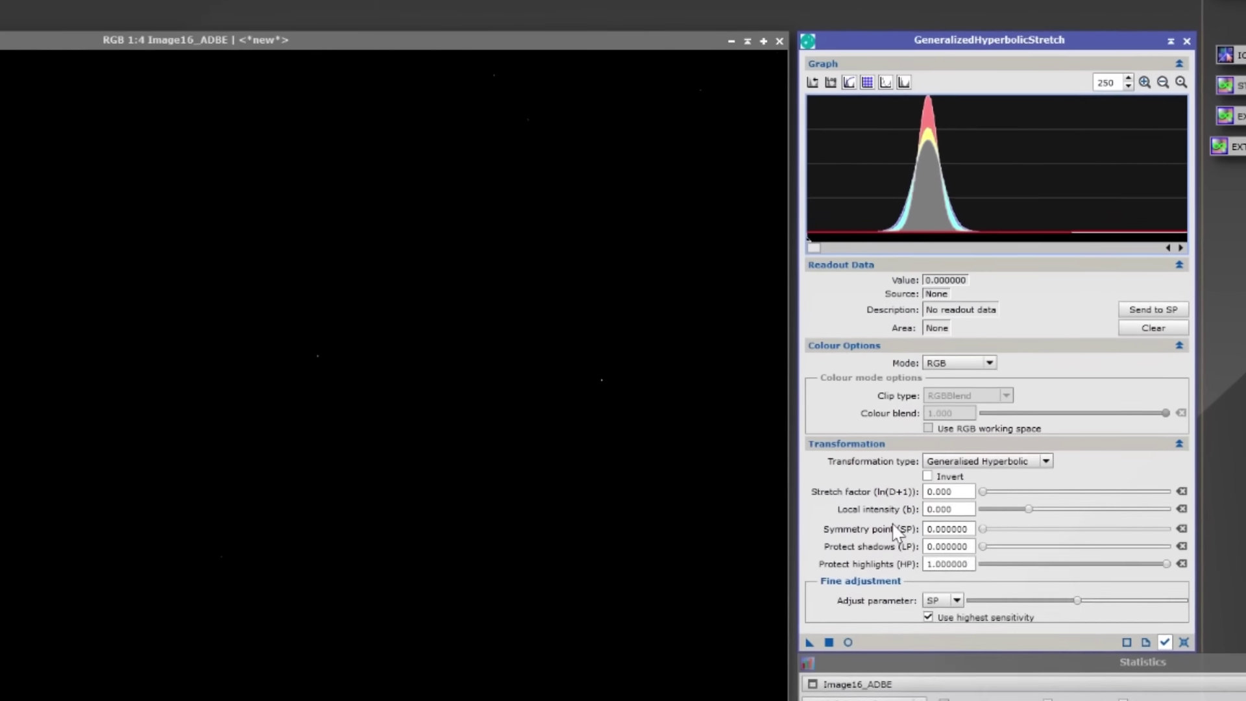
mouse_move(898, 533)
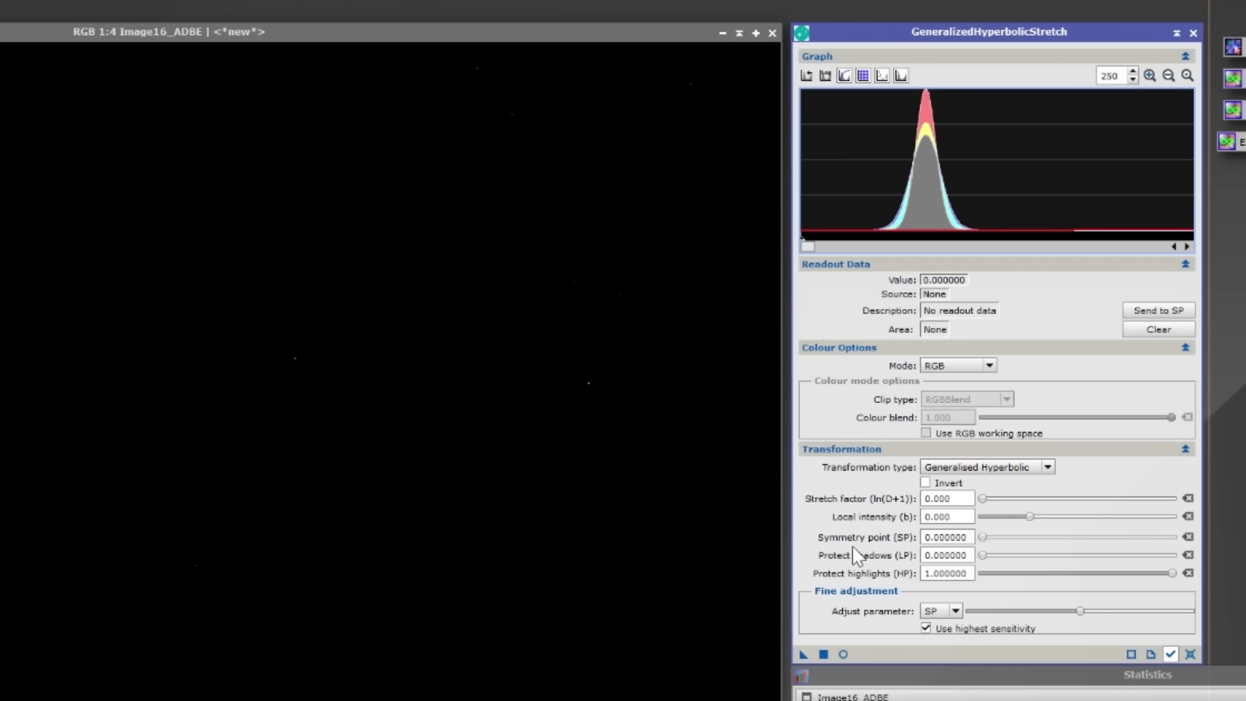
mouse_move(896, 555)
click(690, 122)
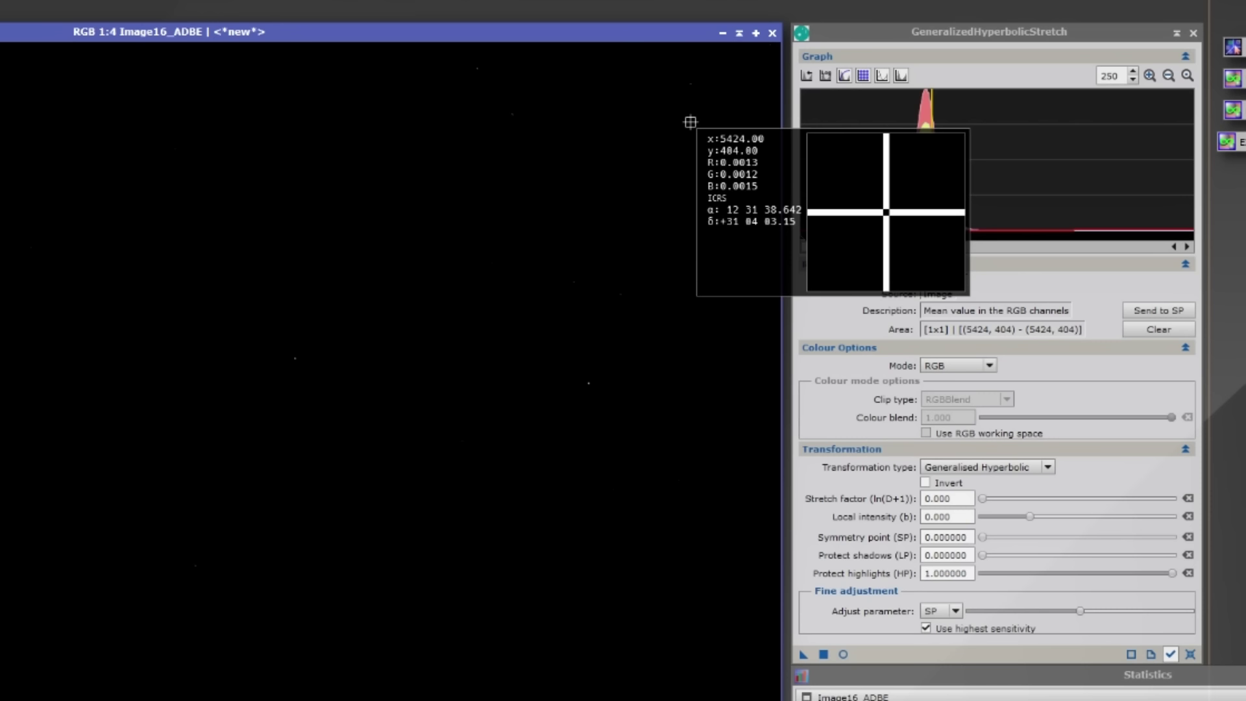
mouse_move(689, 122)
mouse_down()
mouse_move(704, 144)
mouse_move(705, 120)
mouse_move(675, 111)
mouse_move(642, 133)
mouse_move(659, 140)
mouse_up()
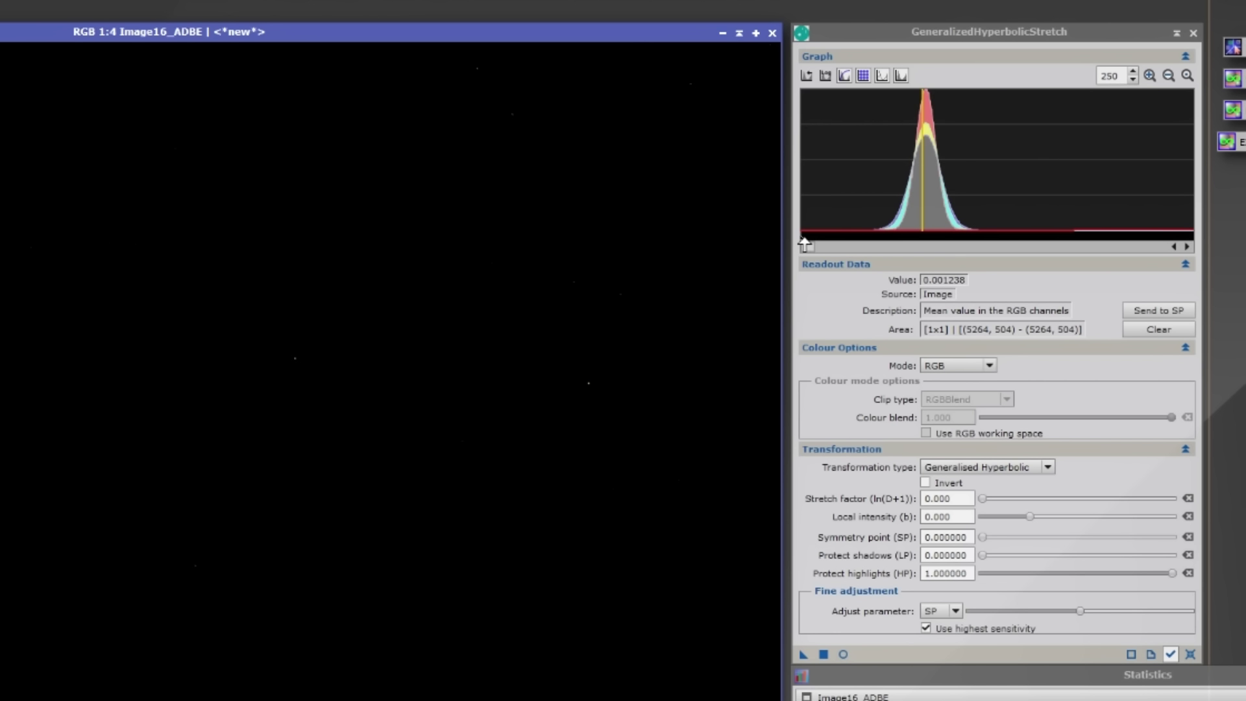
Place the symmetry point just before the histogram peak and round its value to 0.001100
drag(805, 244, 911, 250)
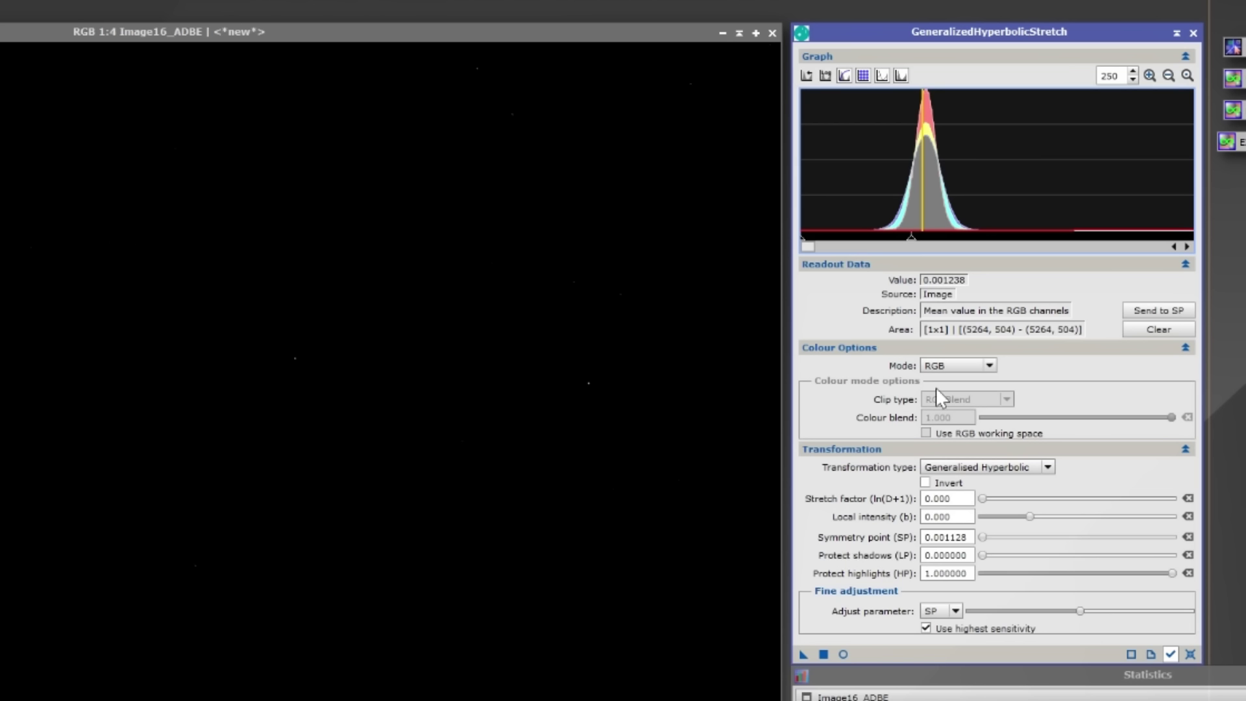
mouse_move(912, 243)
mouse_down()
mouse_move(1045, 235)
mouse_move(857, 259)
mouse_move(908, 269)
mouse_up()
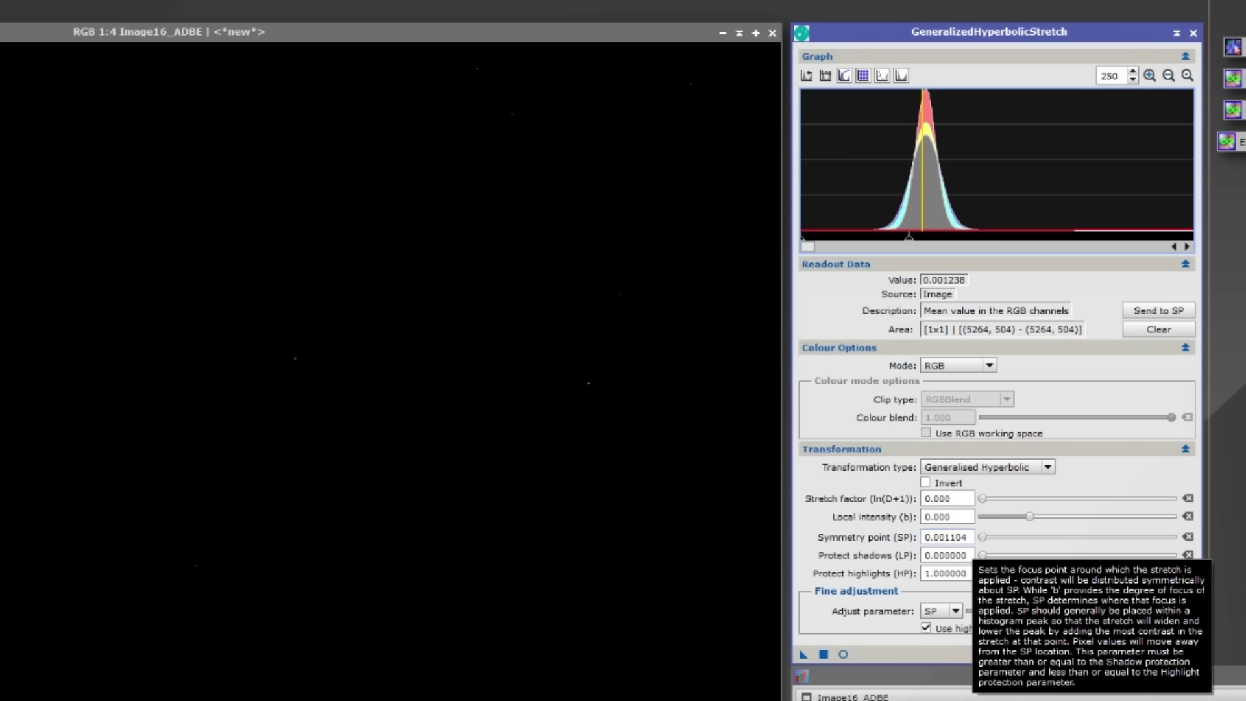
click(966, 537)
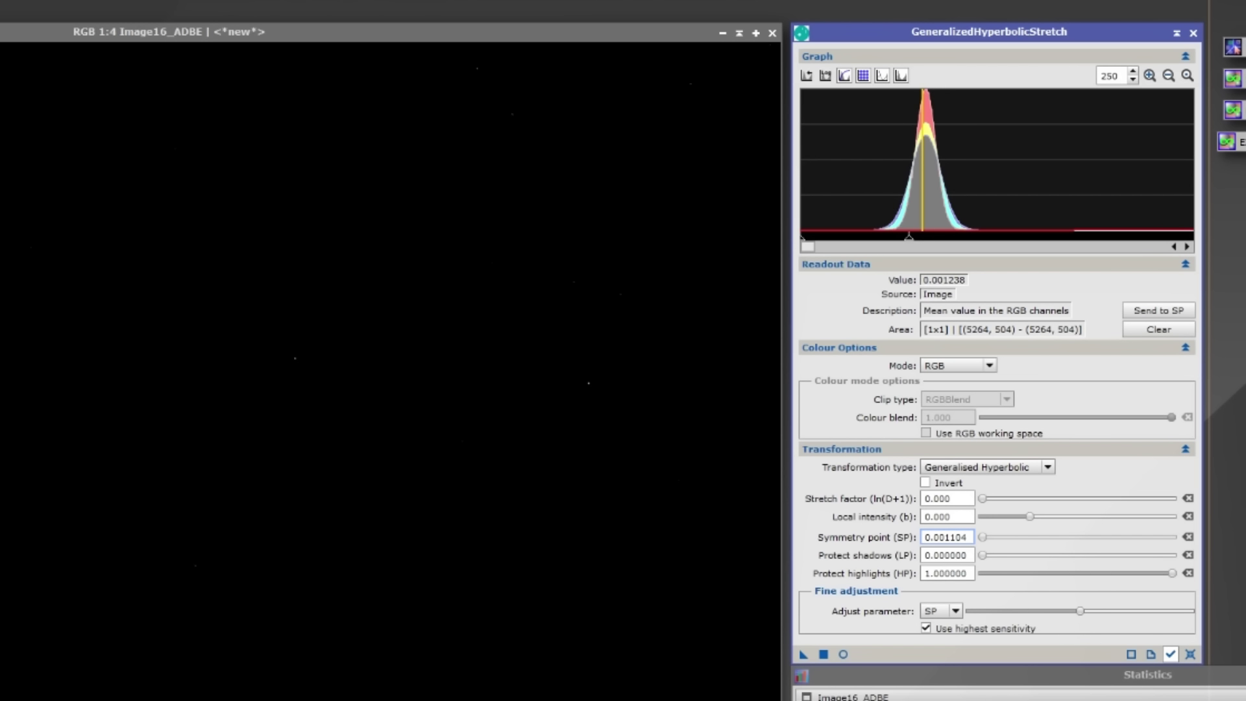
key(BackSpace)
click(950, 517)
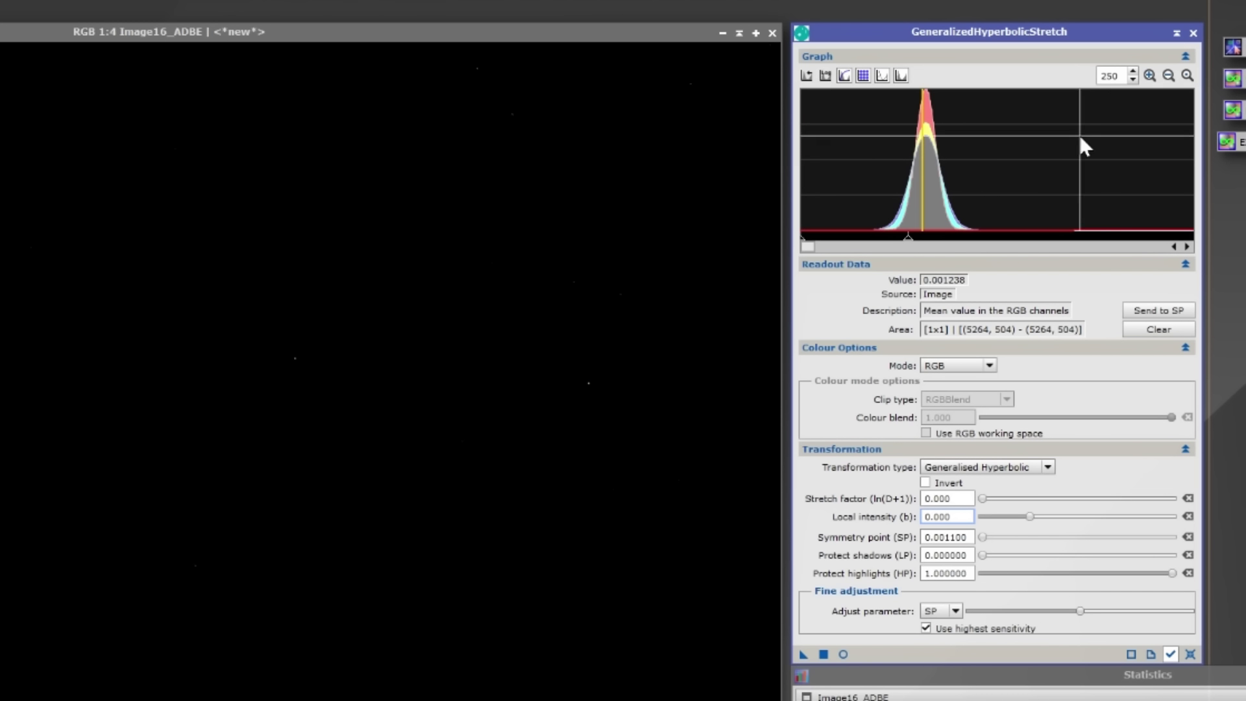
With the real-time preview on, apply a stretch factor of 4.800 and local intensity of 1.150 to Image16_ADBE, and reset the parameters
click(1168, 76)
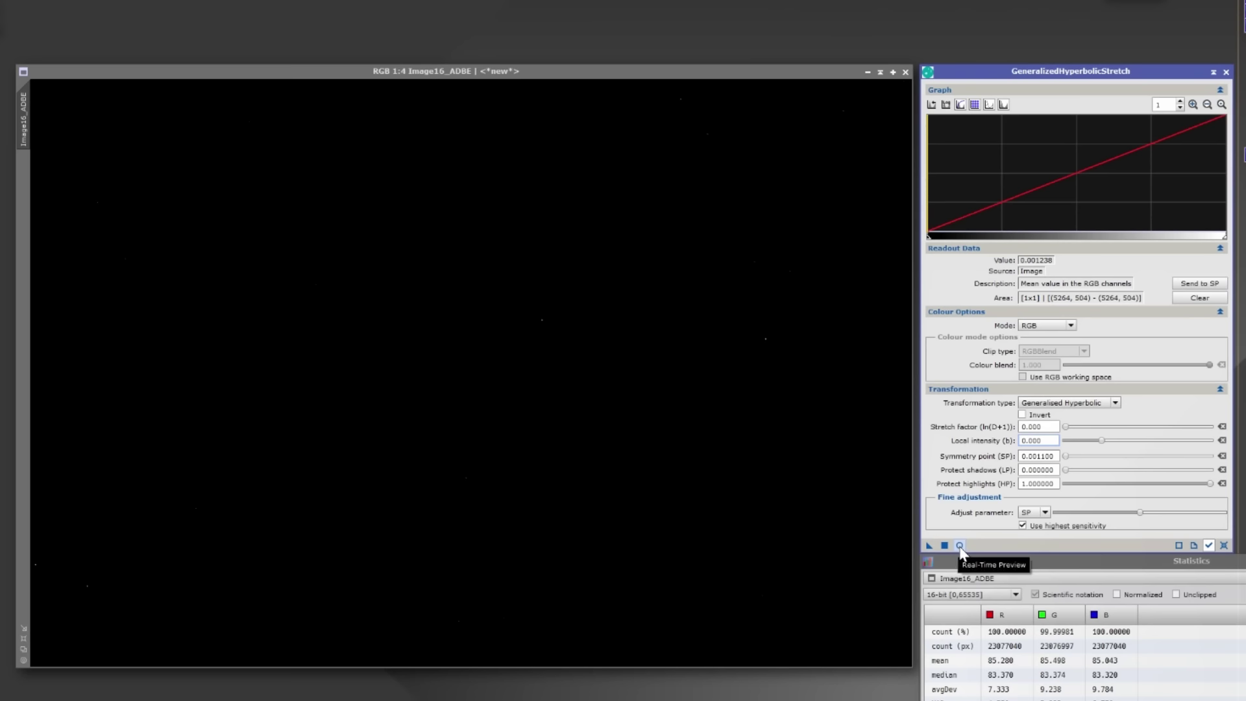
click(959, 546)
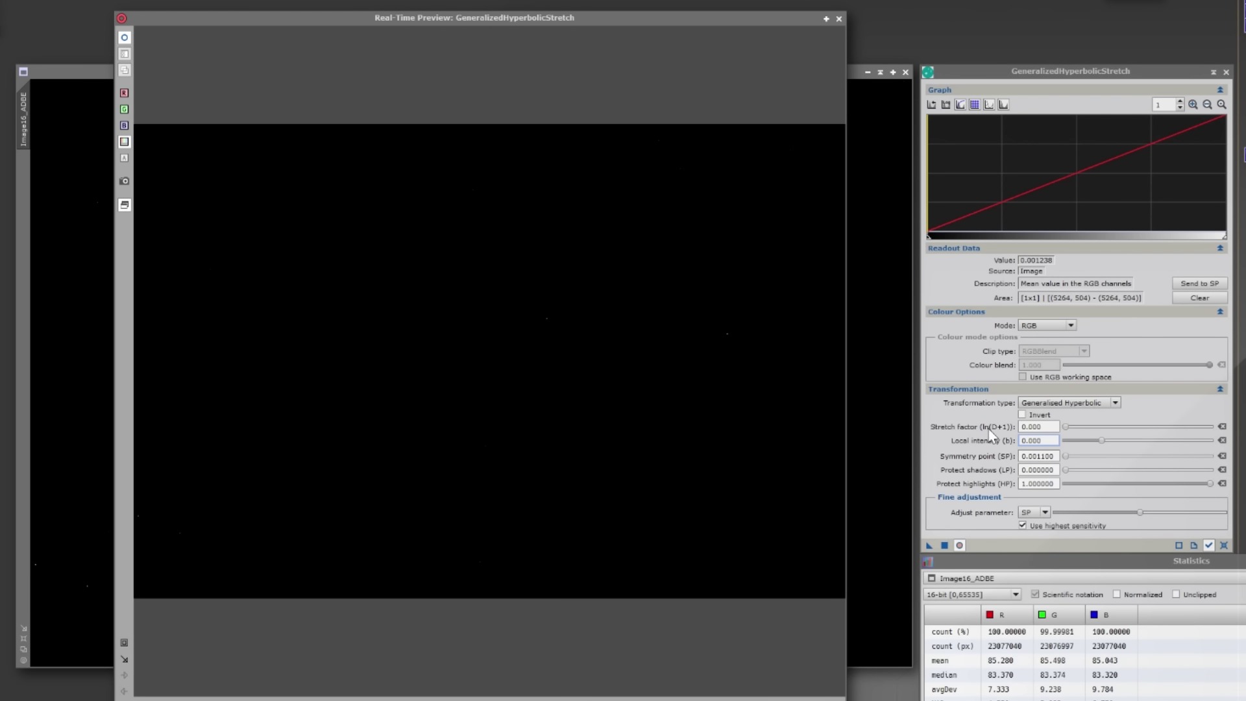
drag(1065, 428, 1101, 428)
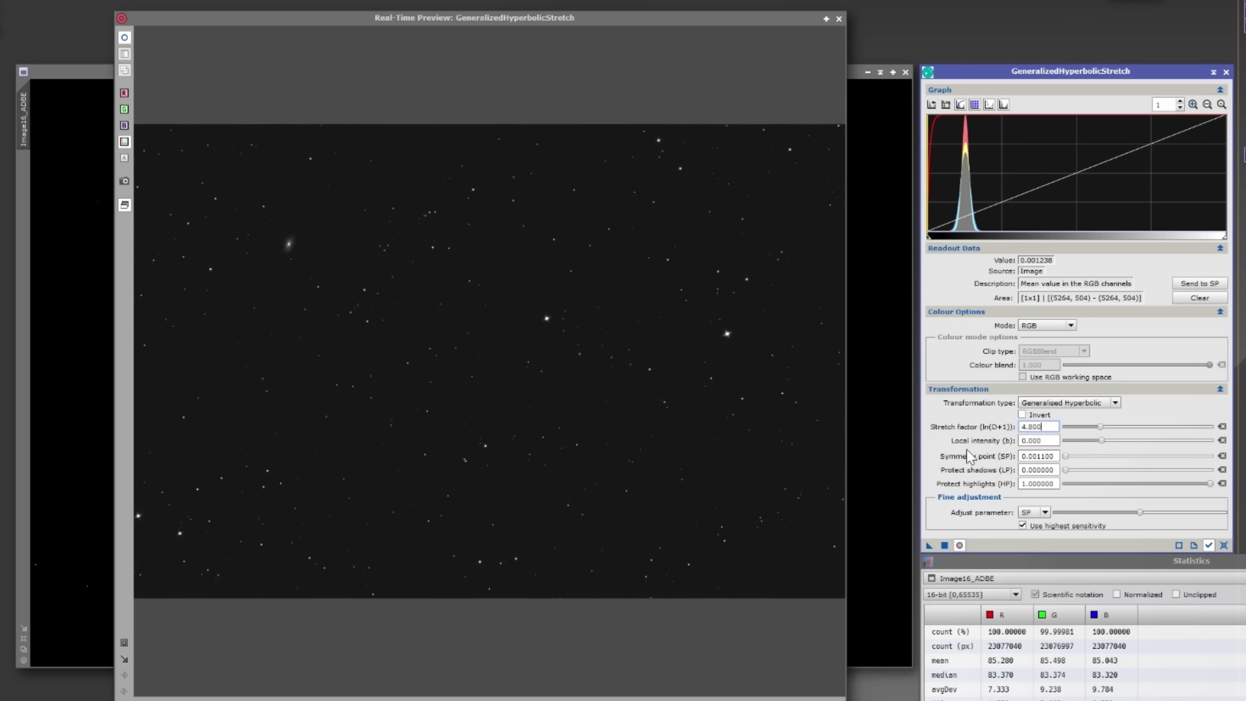
drag(1100, 441, 1110, 441)
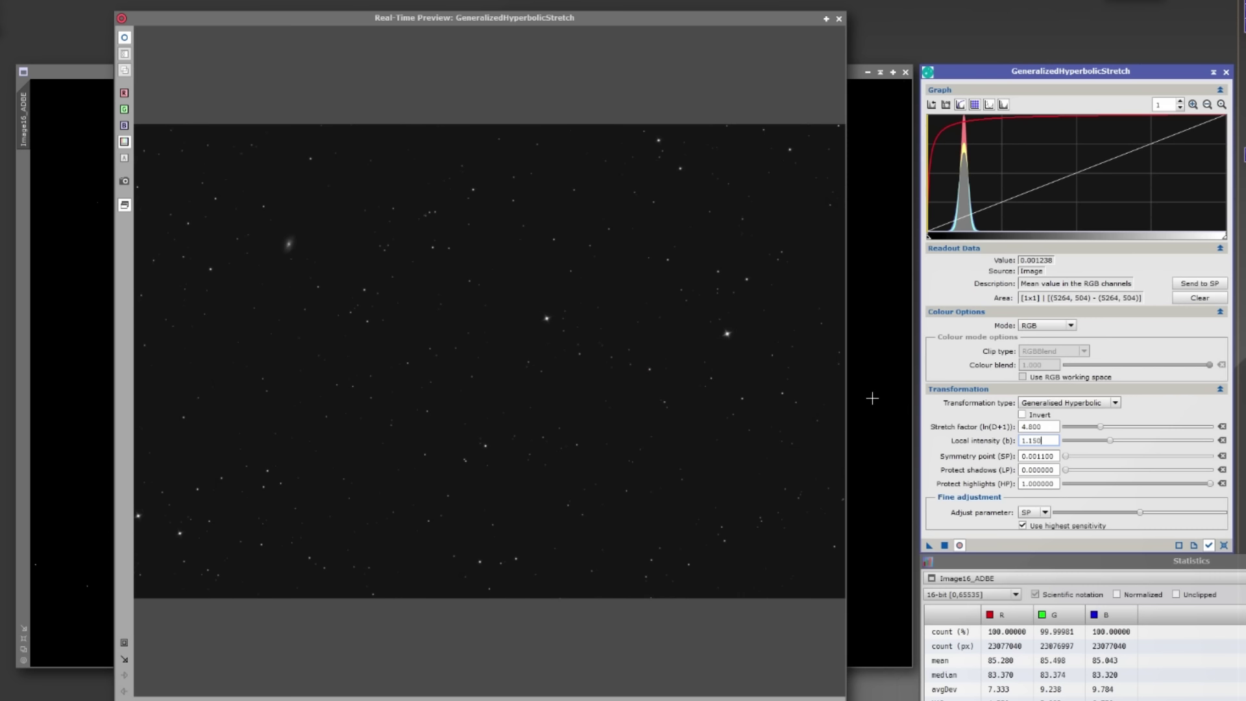
click(943, 546)
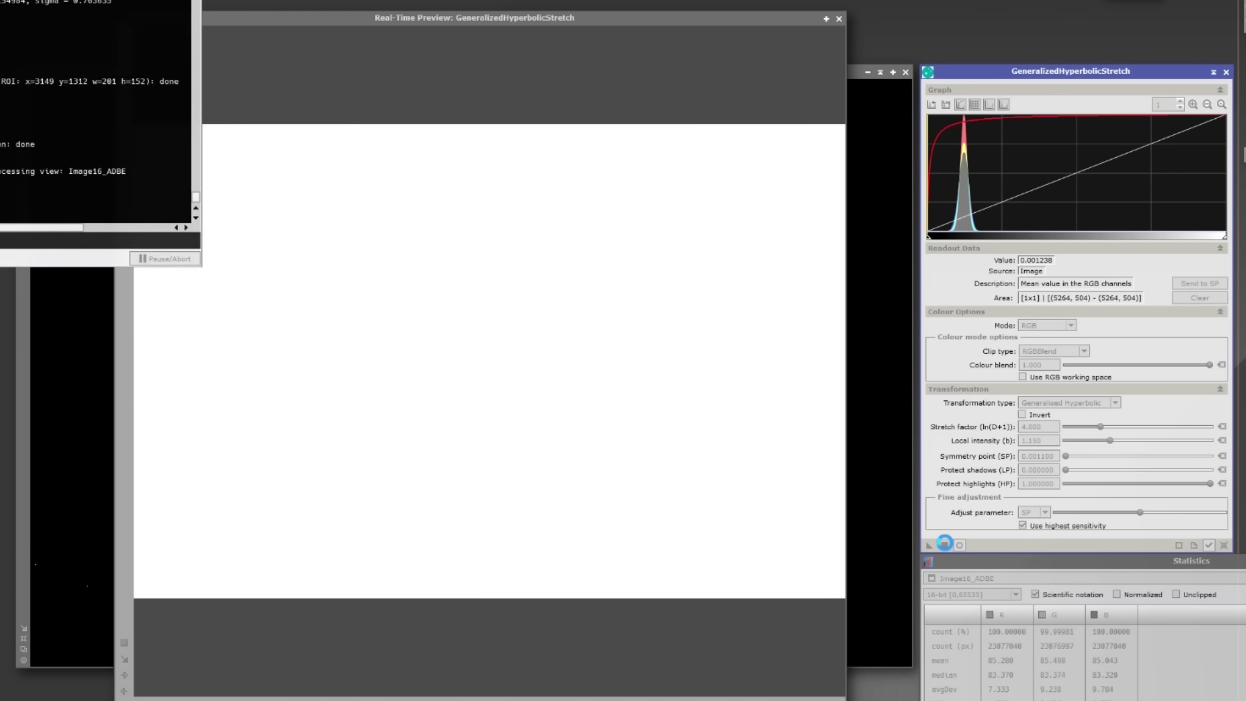
click(1224, 545)
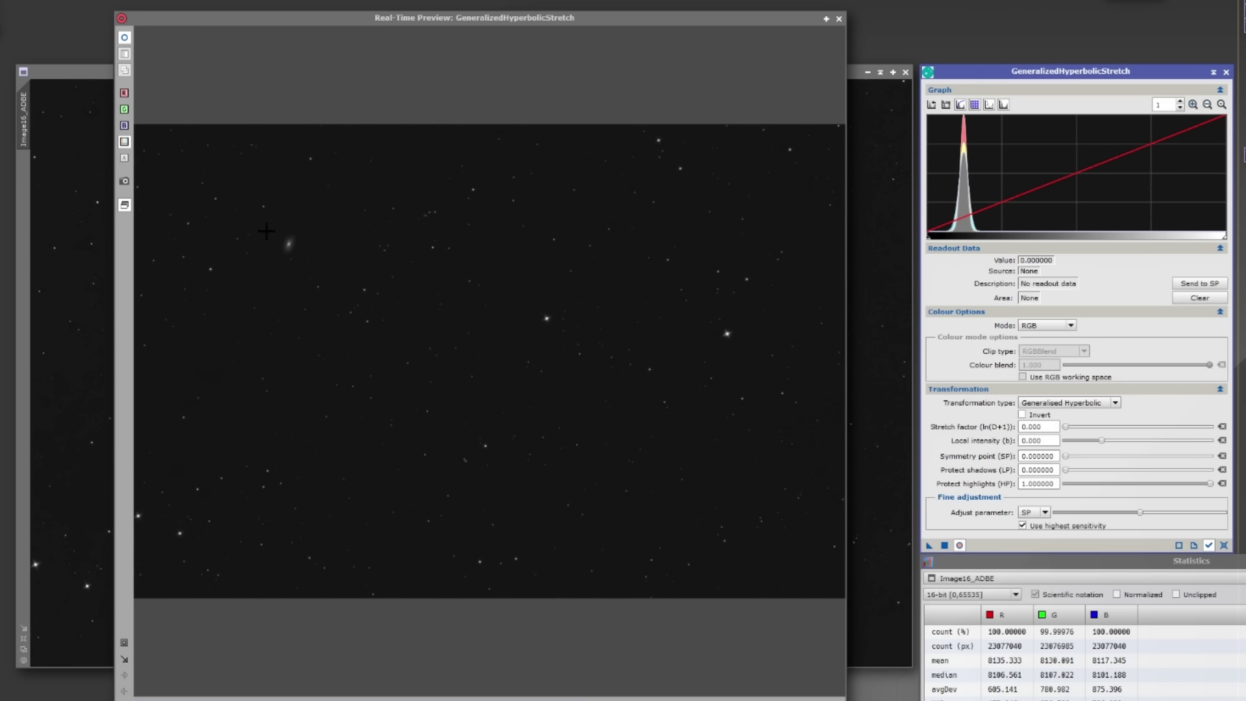
Sample the galaxy's core and faint outer edge in the enlarged preview, and set the symmetry point to 0.146293
drag(257, 212, 321, 273)
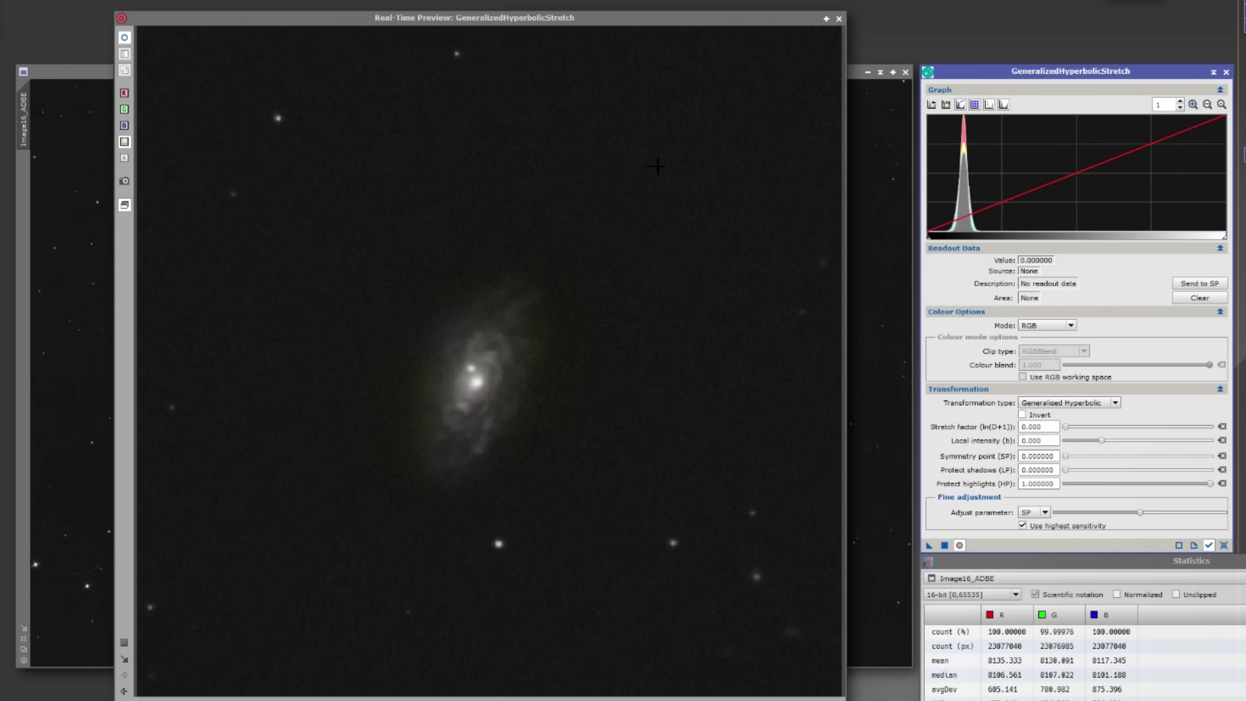
drag(663, 166, 463, 399)
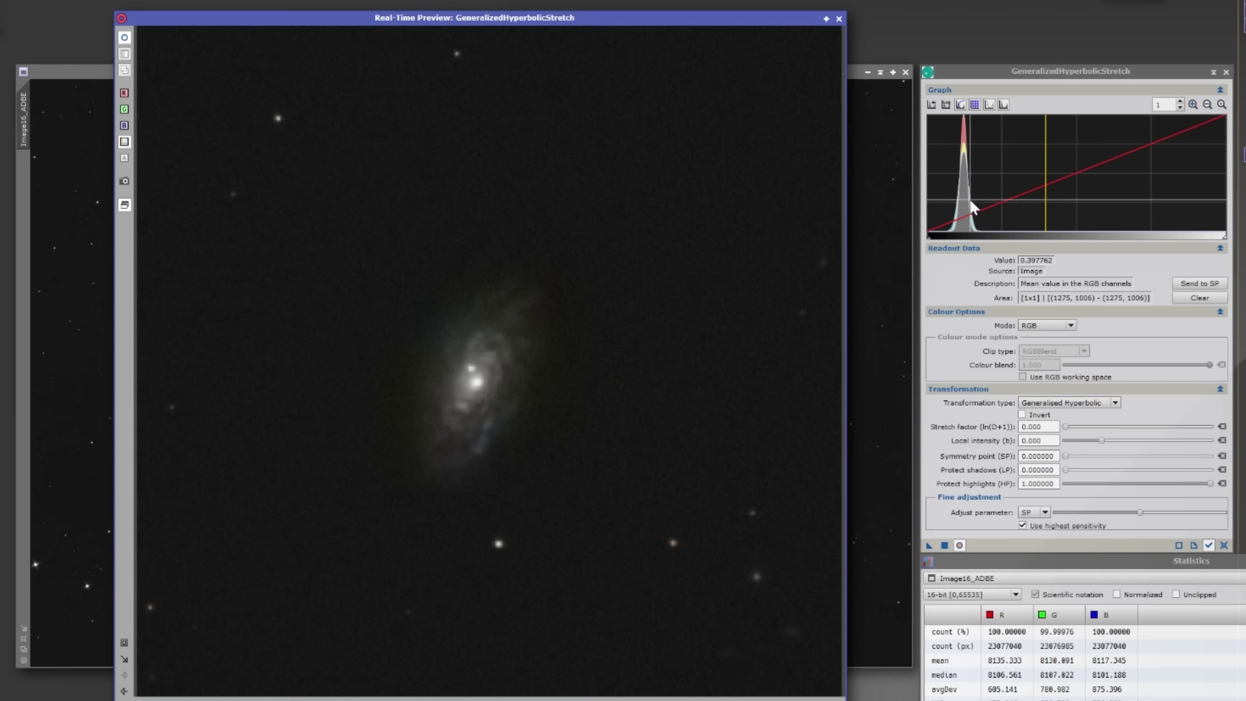
click(548, 338)
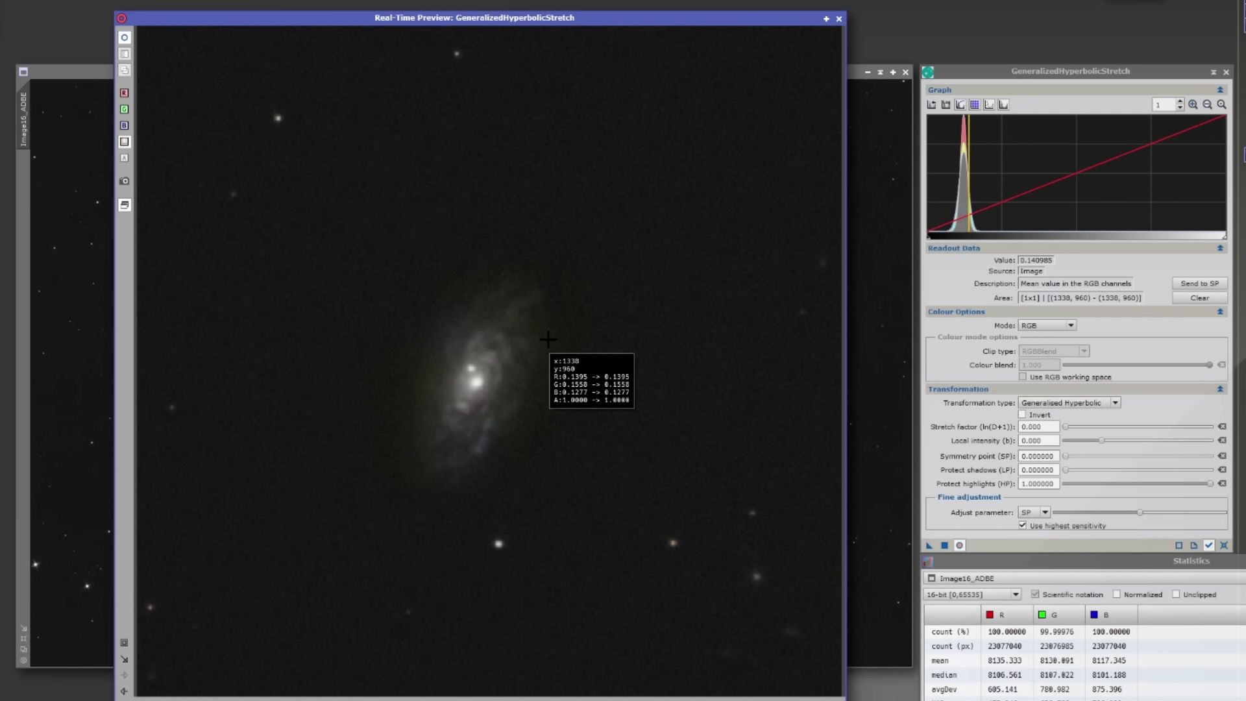
drag(548, 338, 541, 351)
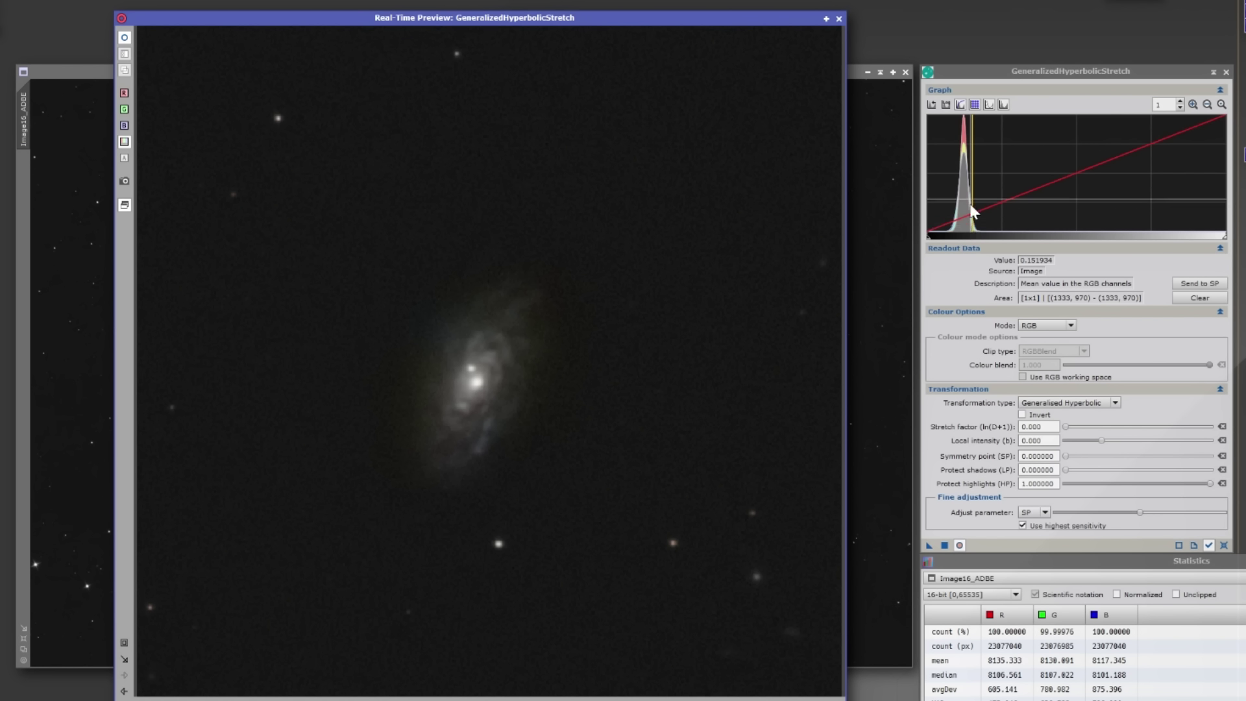
drag(929, 237, 970, 250)
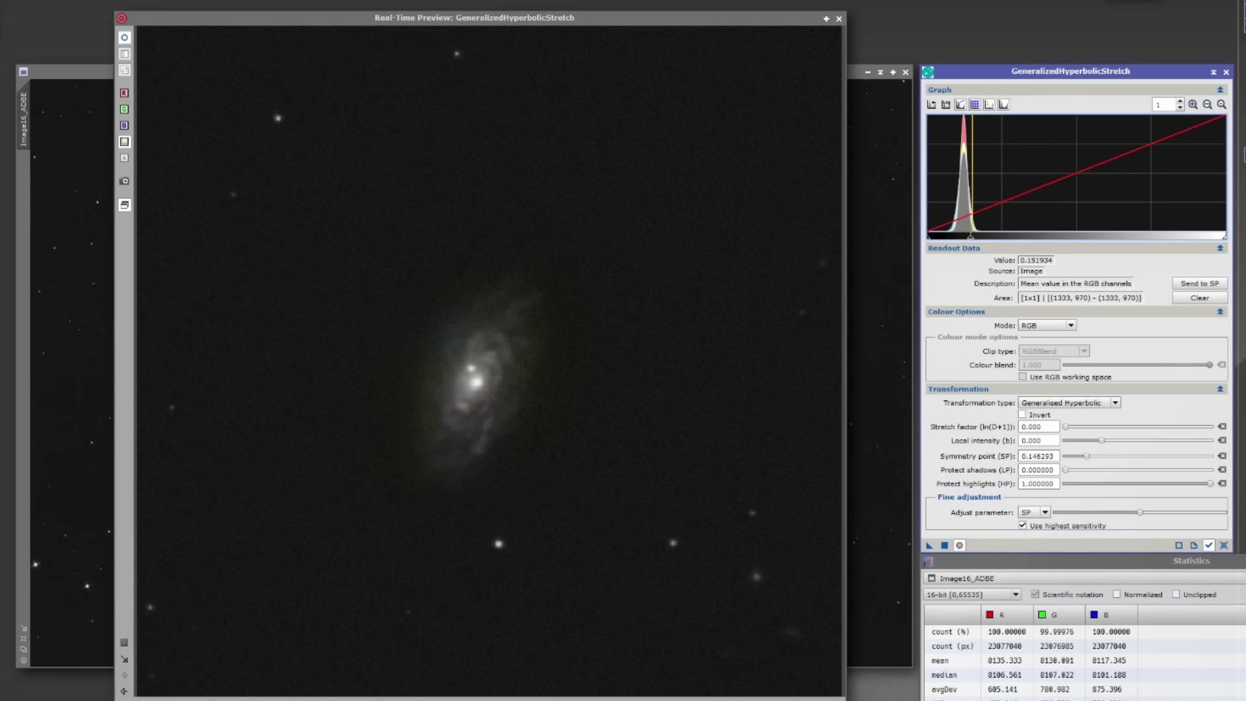
Set the stretch factor to 0.500 and the local intensity to -3.100 for the galaxy's stretch
click(1066, 429)
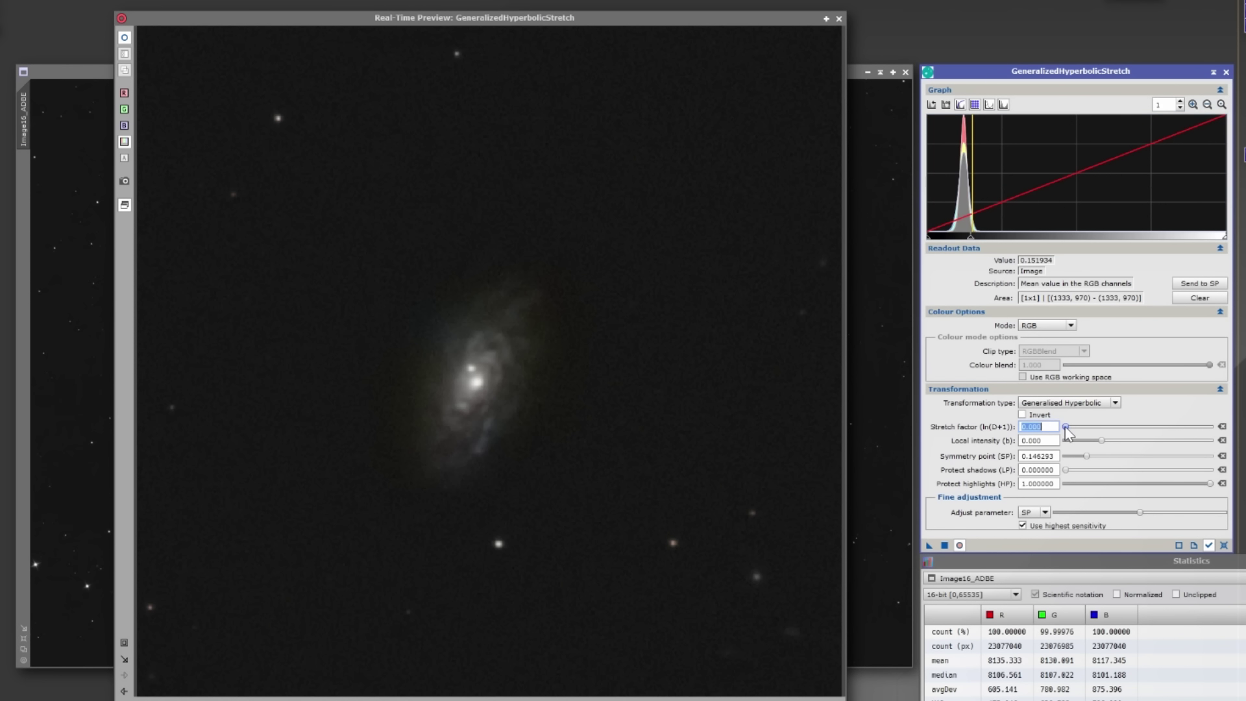
drag(1066, 428, 1069, 430)
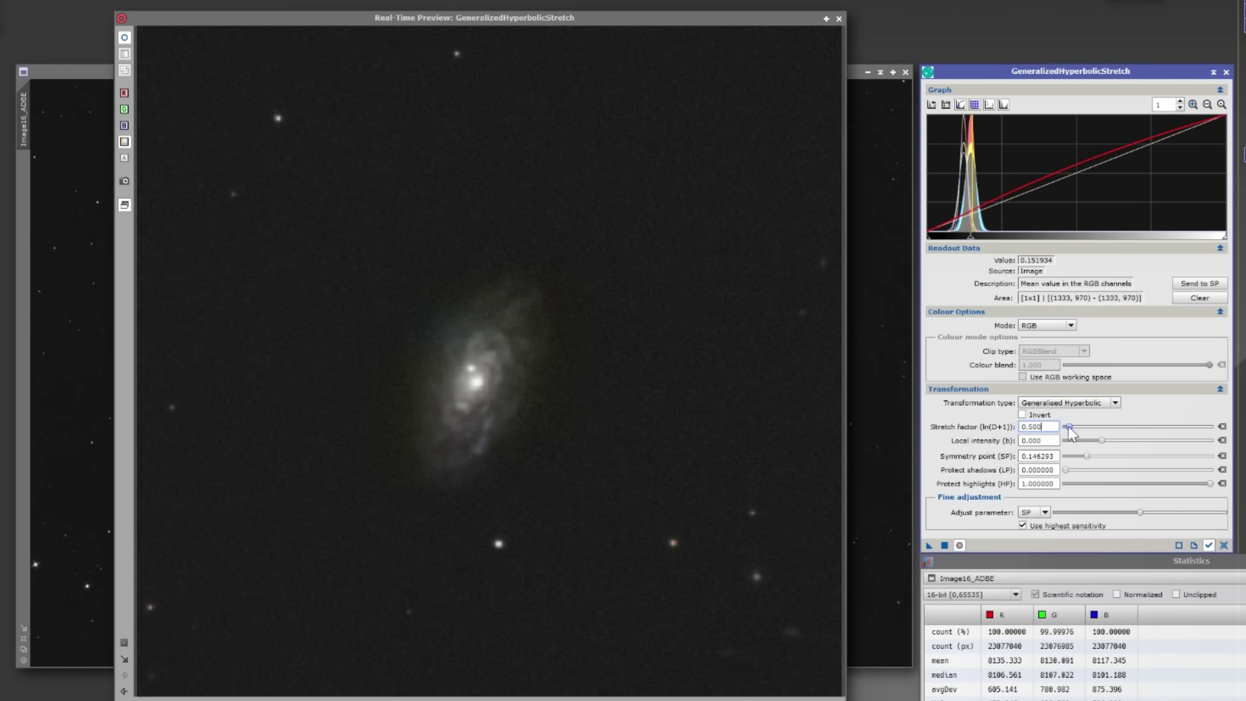
click(1100, 439)
mouse_move(1100, 438)
mouse_down()
mouse_move(1073, 442)
mouse_move(1081, 449)
mouse_up()
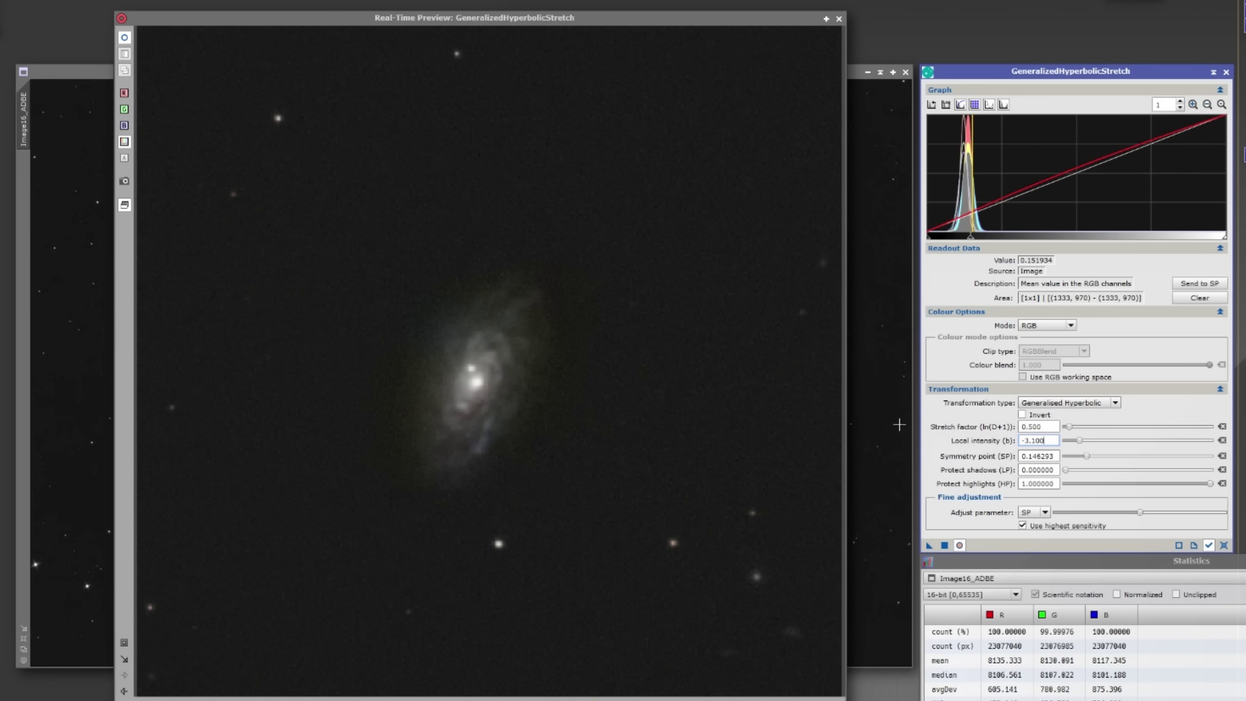
Compare the enlarged galaxy with and without the current stretch in the real-time preview
click(959, 544)
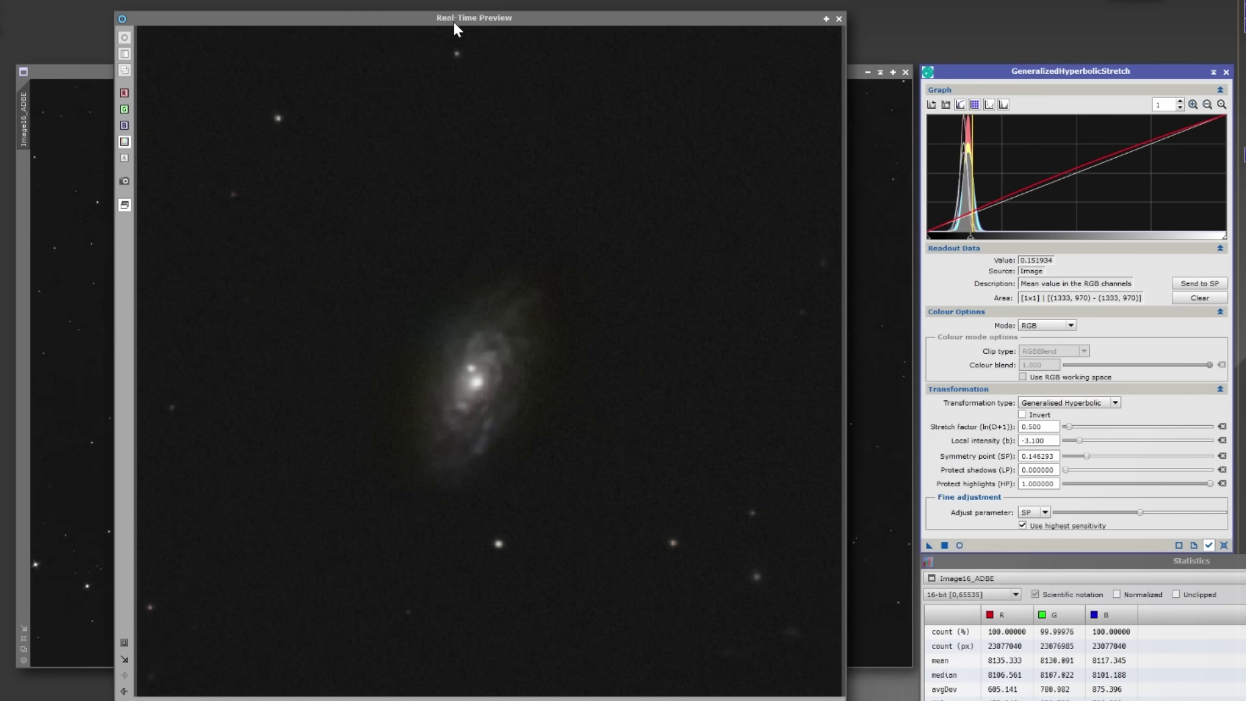
click(960, 545)
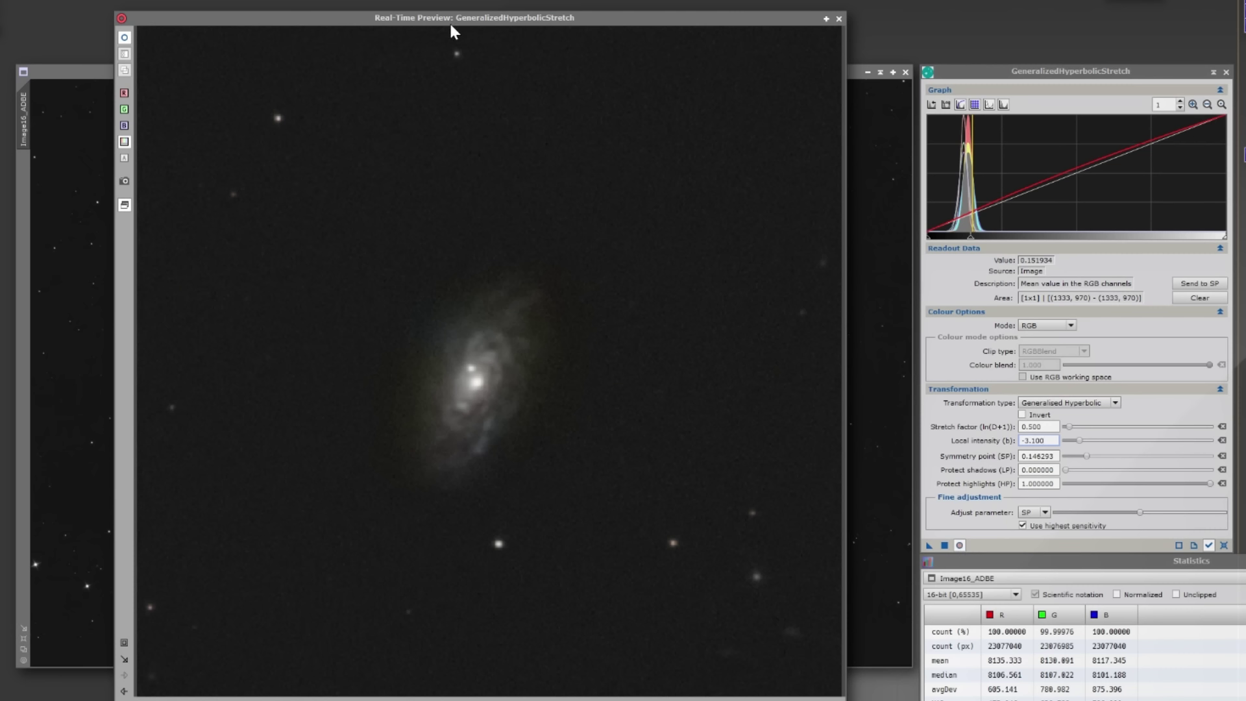
click(960, 544)
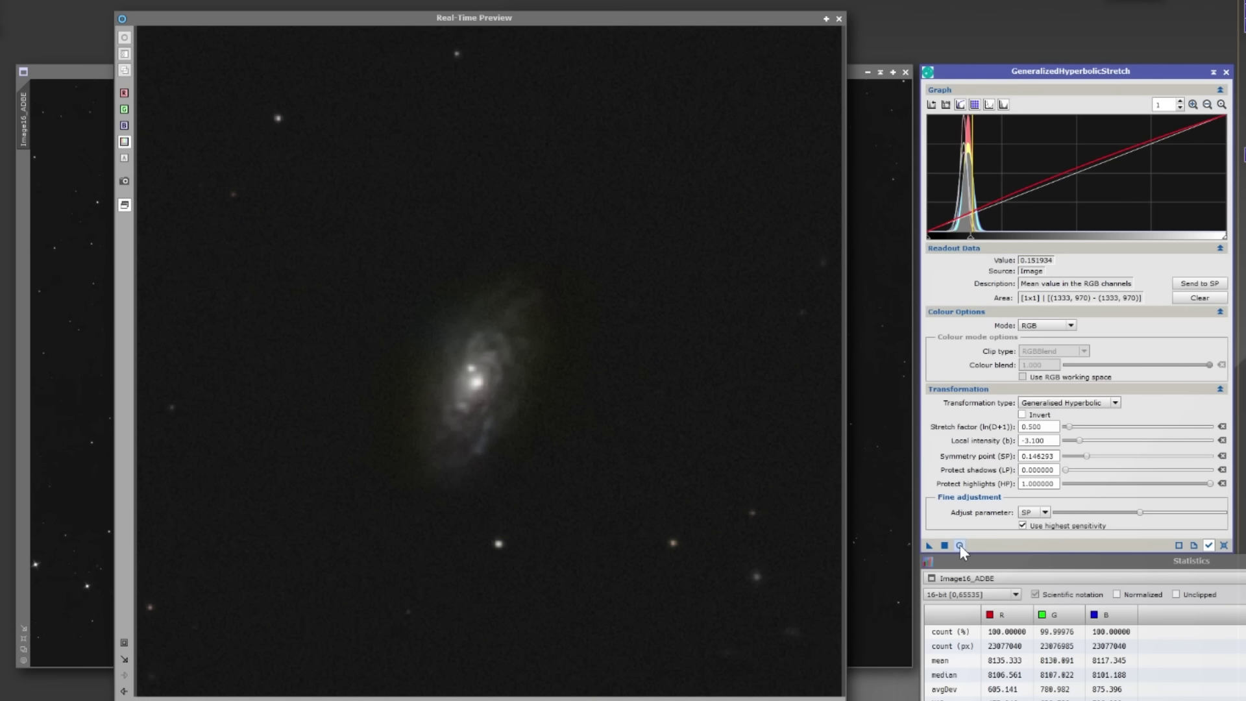
click(960, 545)
click(960, 545)
click(959, 545)
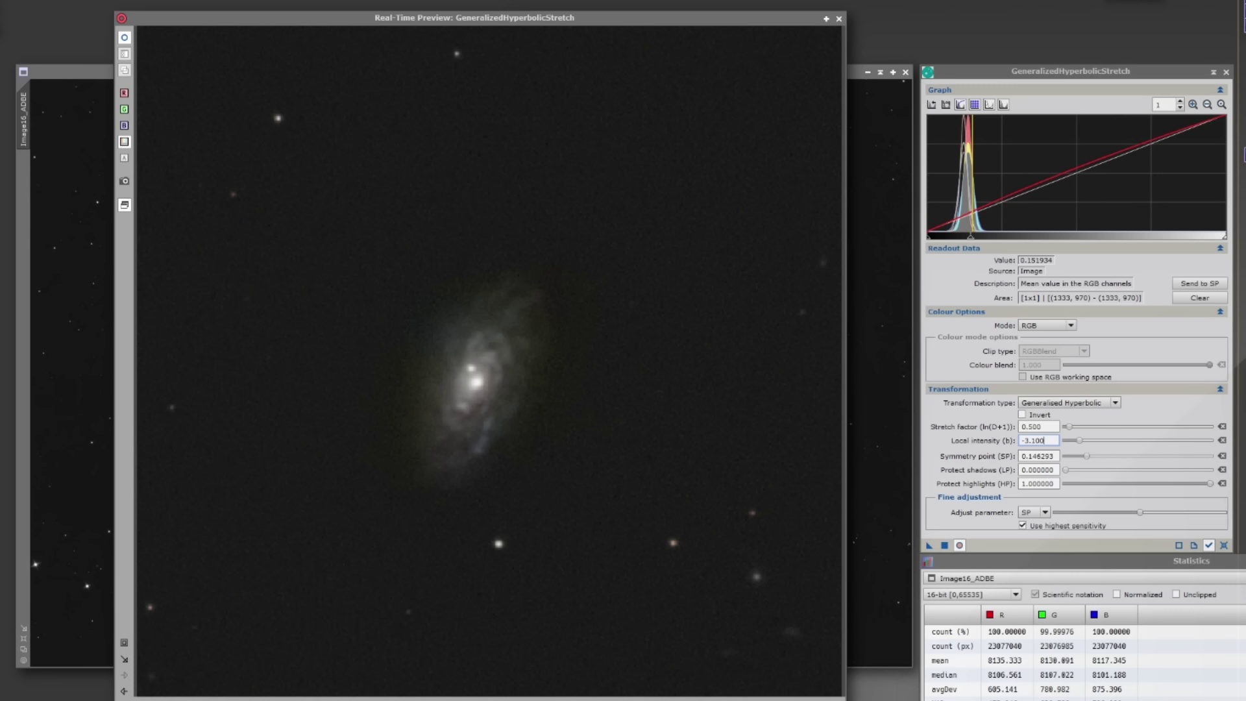
Check the stretch on the whole frame, apply it to Image16_ADBE and reset the parameters
click(124, 691)
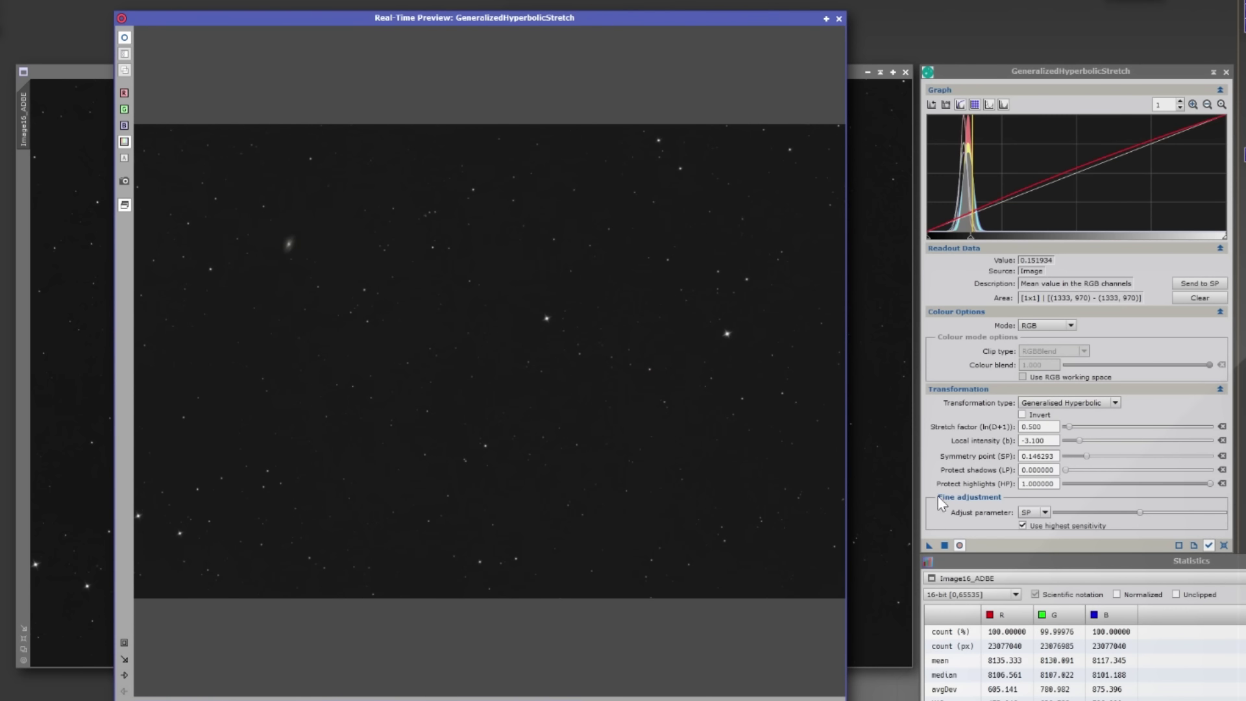
click(960, 543)
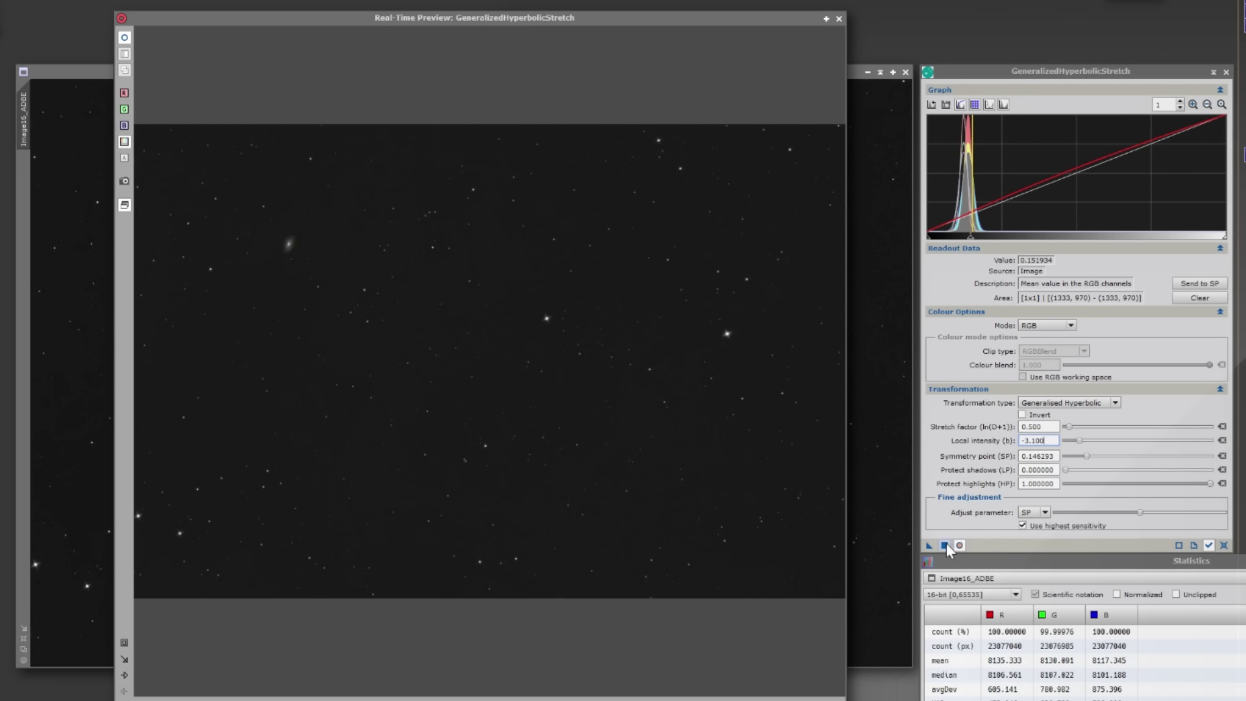
click(945, 545)
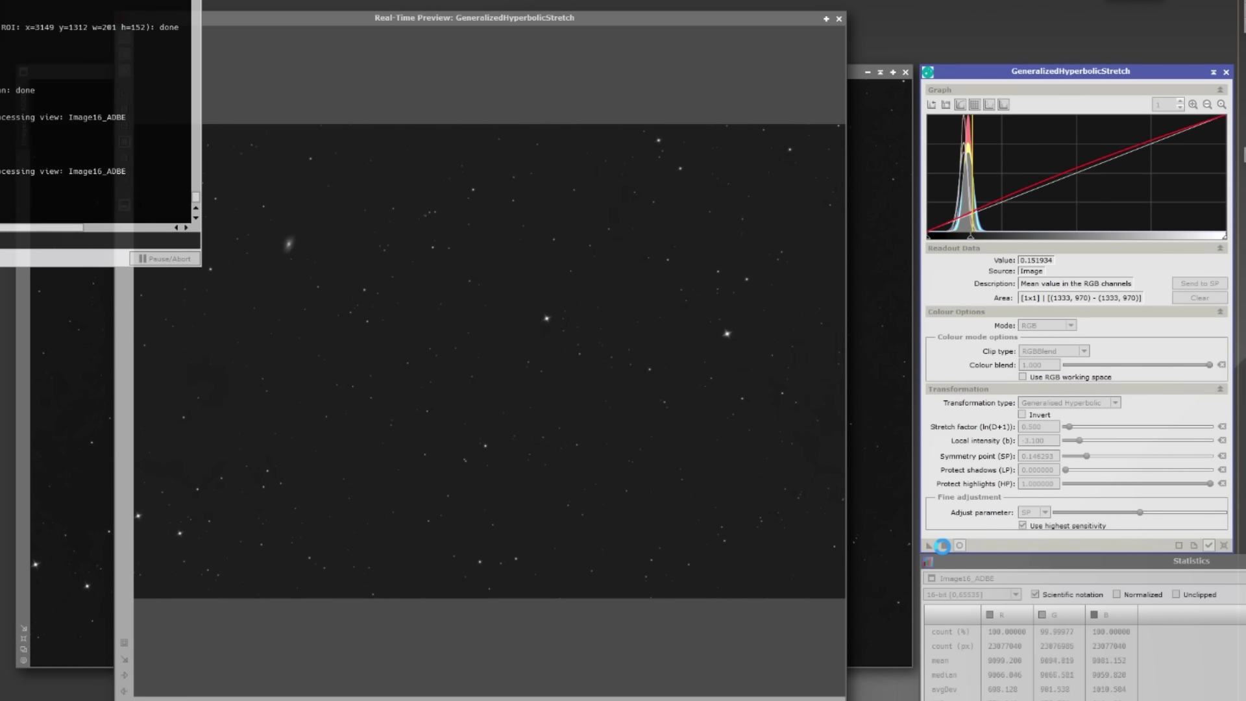
click(1210, 546)
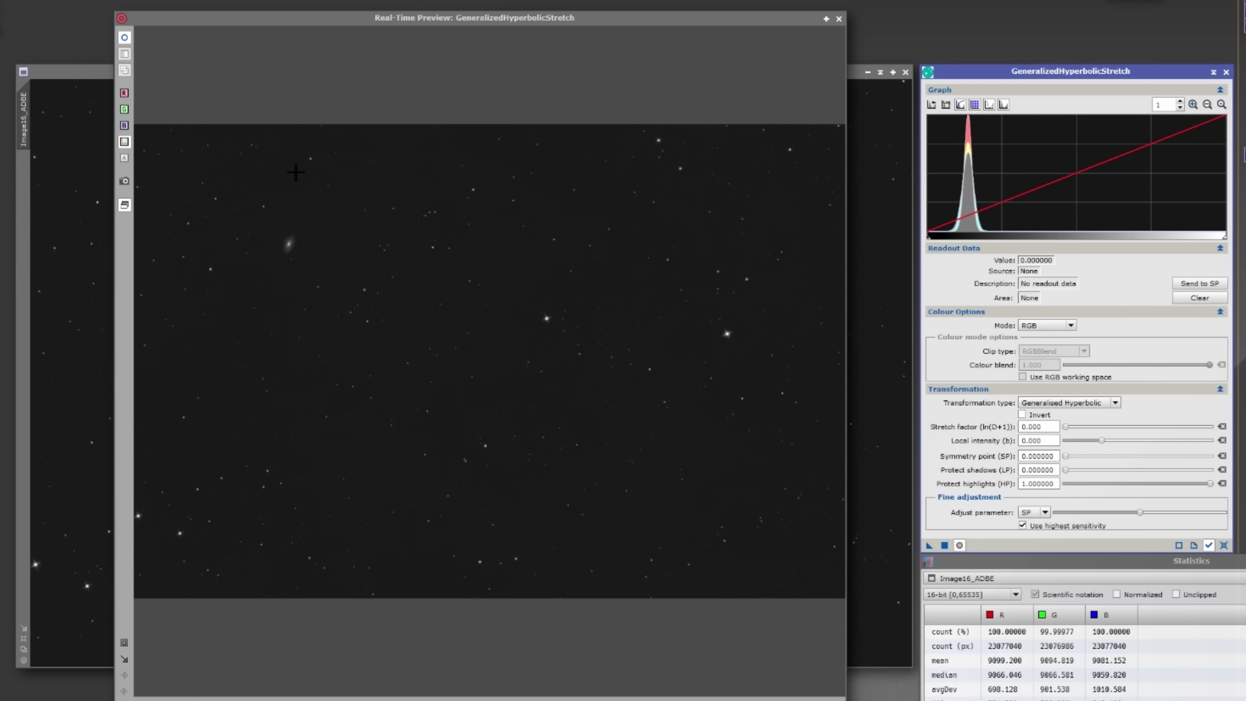
Sample the histogram just before its peak as the readout and set the symmetry point to 0.120240
drag(407, 307, 549, 398)
drag(350, 293, 512, 421)
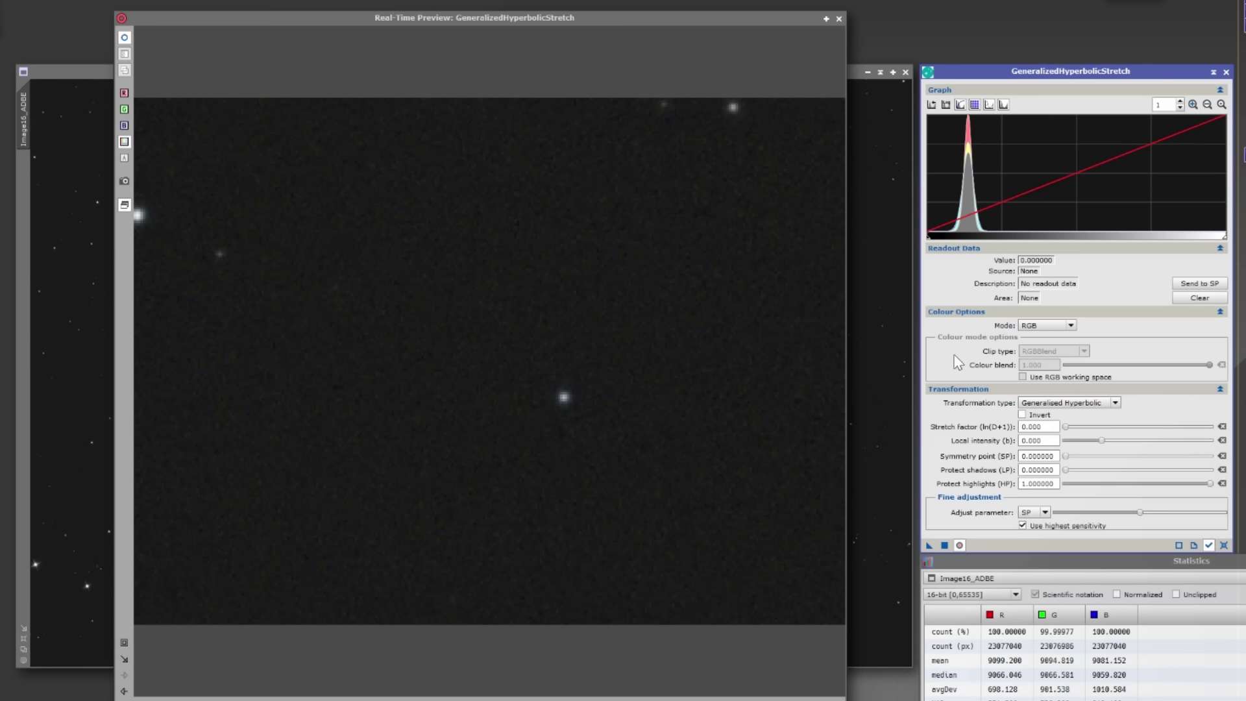
click(124, 691)
drag(436, 325, 542, 389)
drag(349, 288, 587, 462)
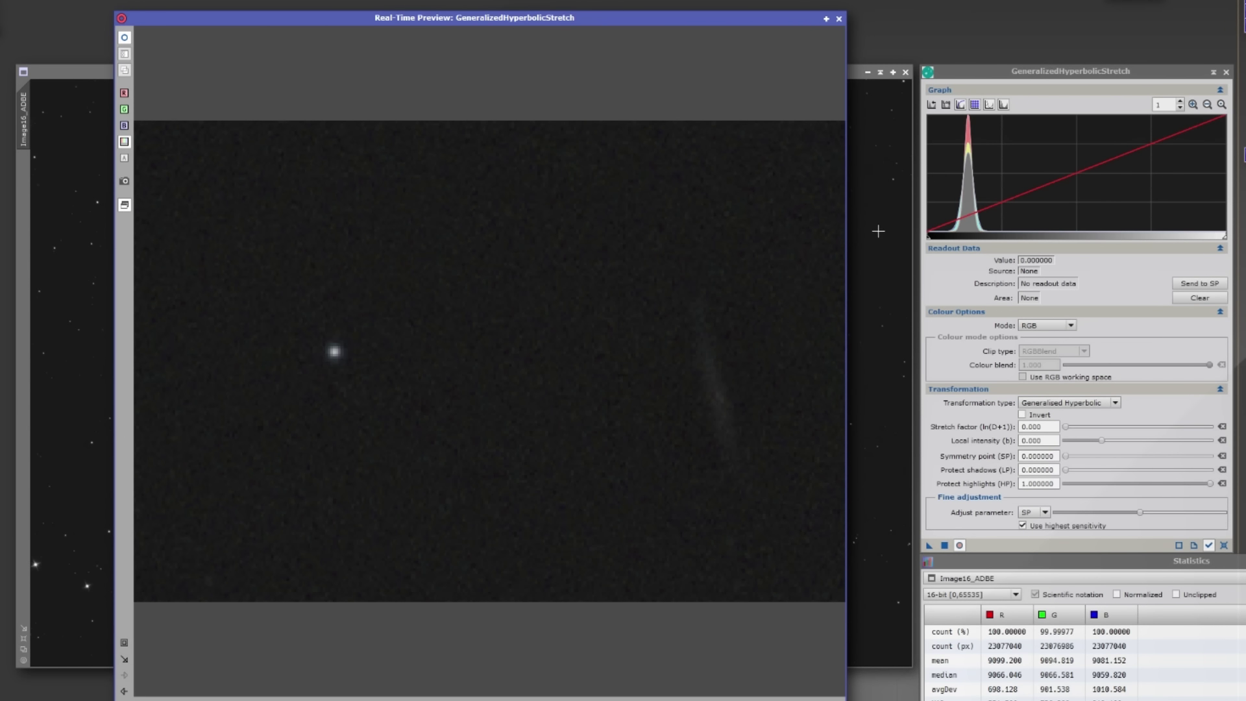
mouse_move(963, 210)
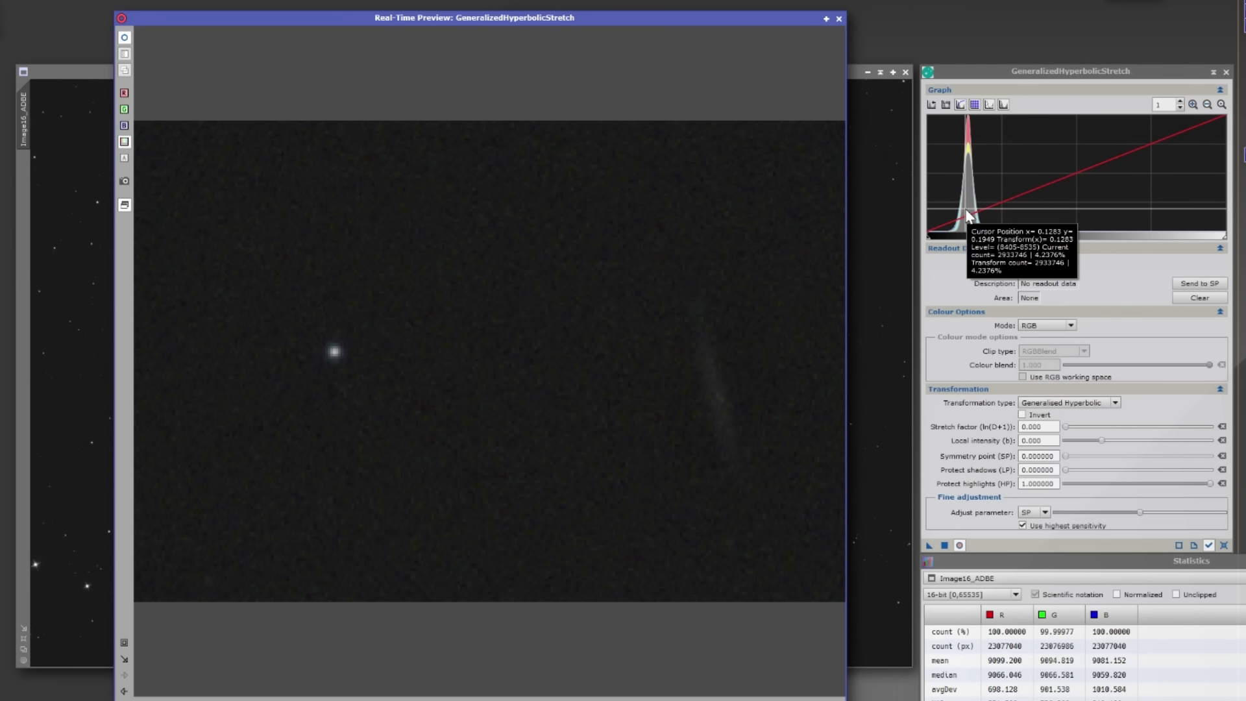
click(967, 214)
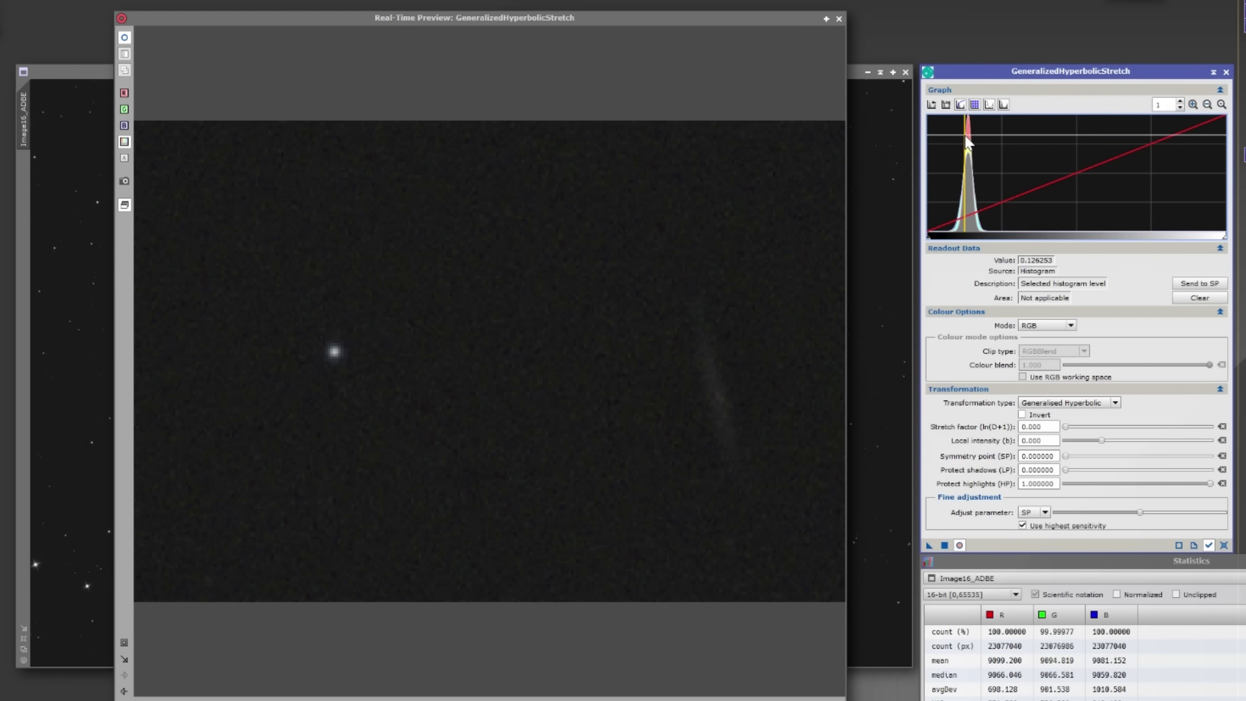
drag(928, 240, 962, 247)
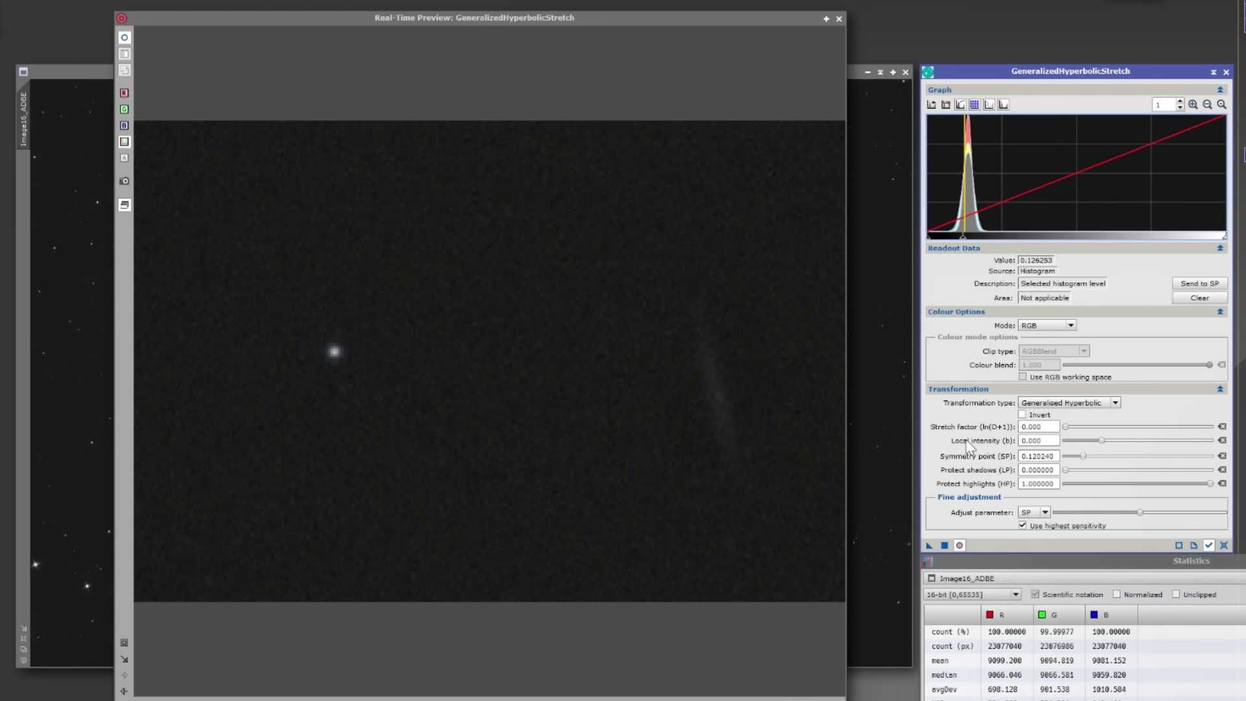
Set the stretch factor to 0.740, local intensity to -3.600 and highlight protection to 0.340000, and compare the preview with and without the stretch
mouse_move(1066, 428)
mouse_down()
mouse_move(1098, 441)
mouse_move(1075, 441)
mouse_up()
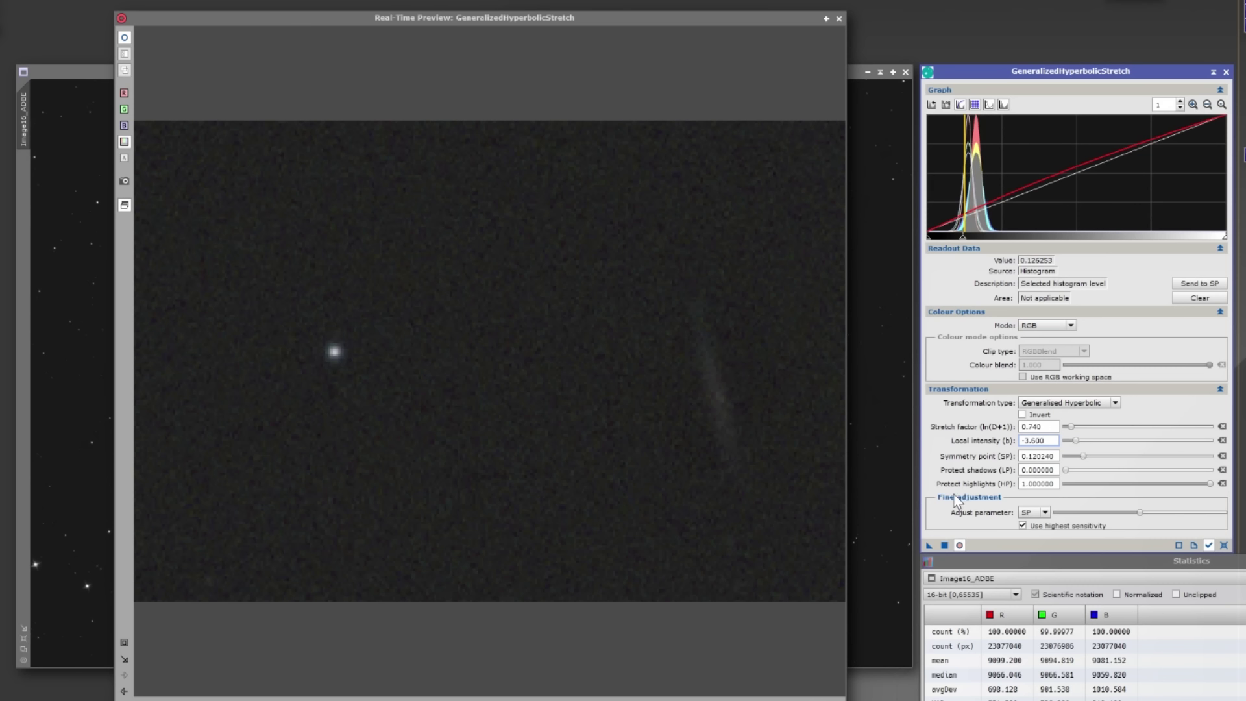
drag(1211, 485, 1115, 488)
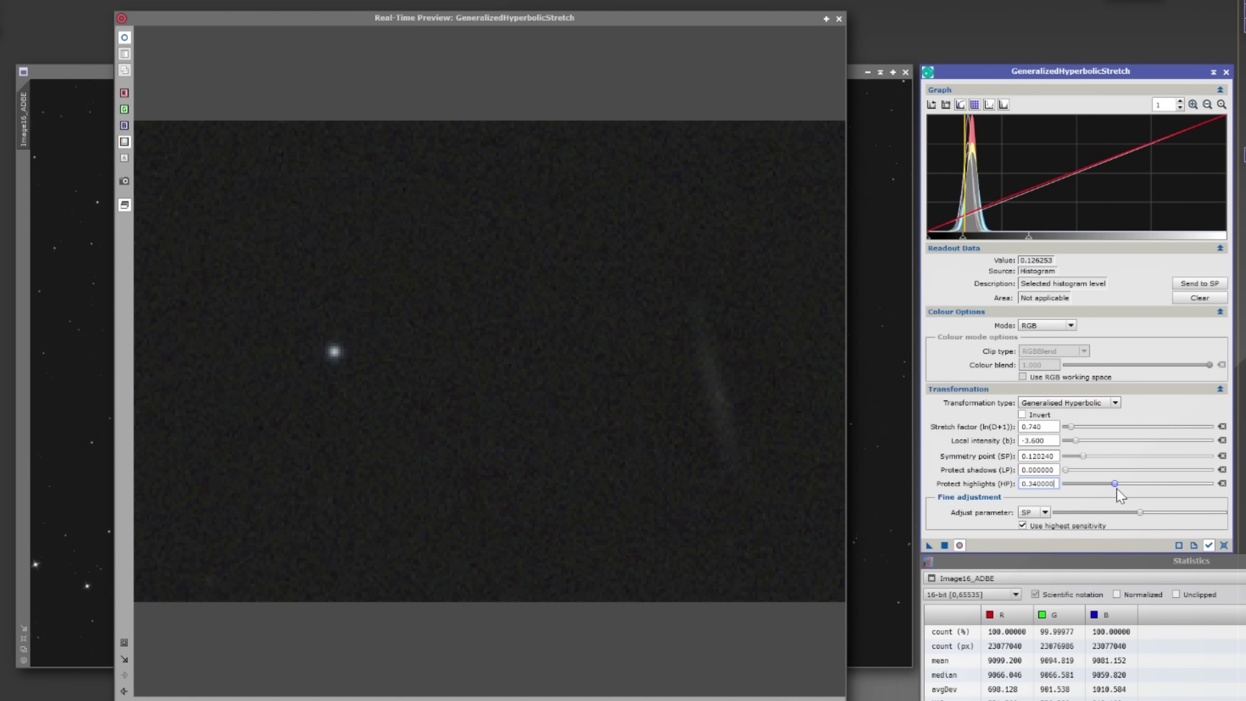
click(258, 672)
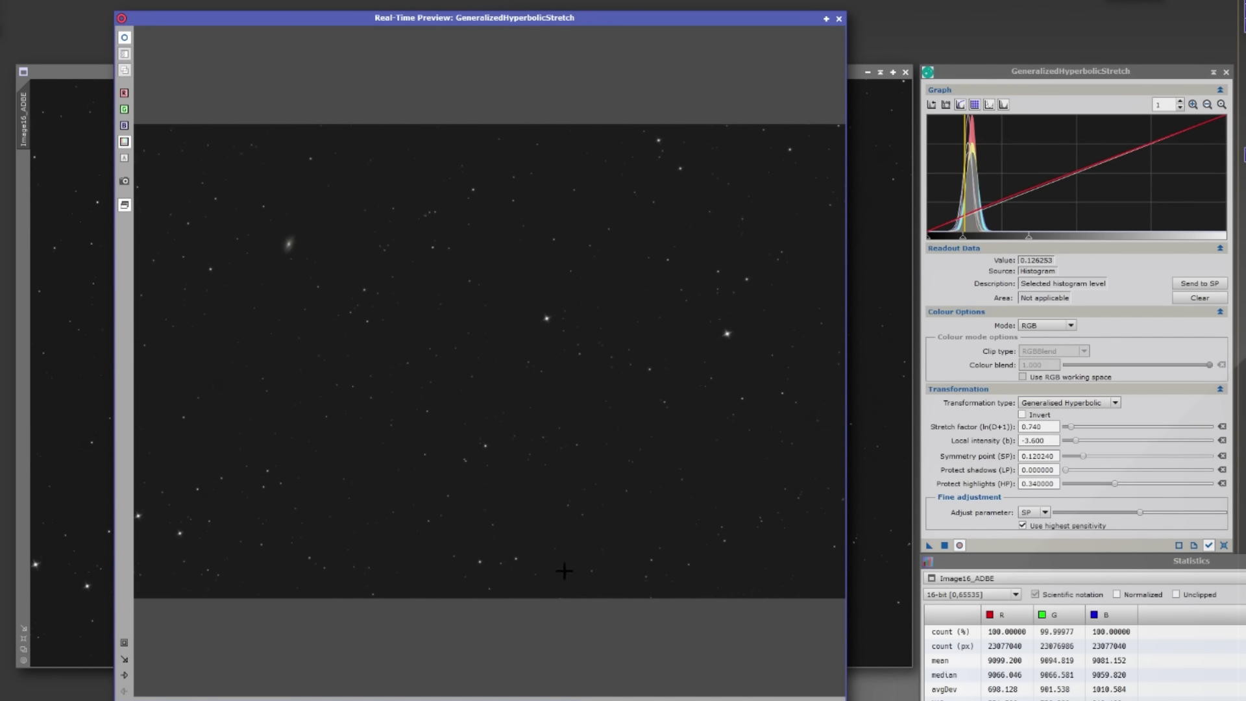
click(960, 542)
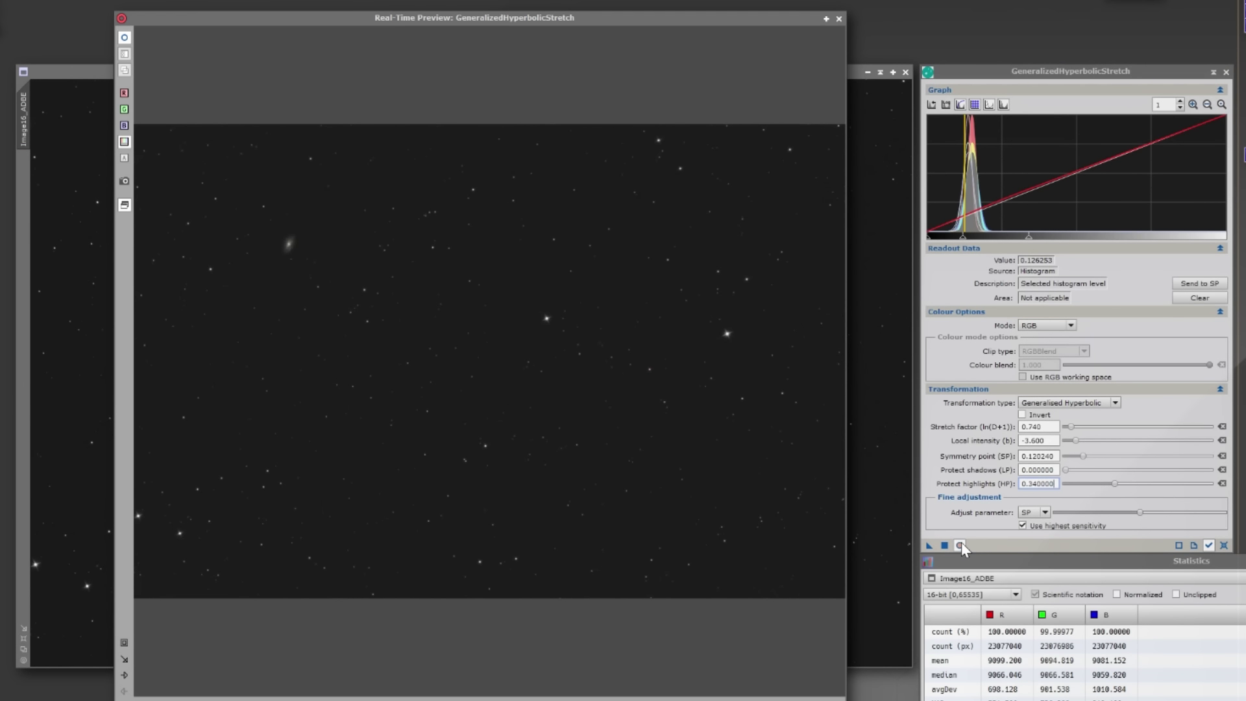
click(960, 544)
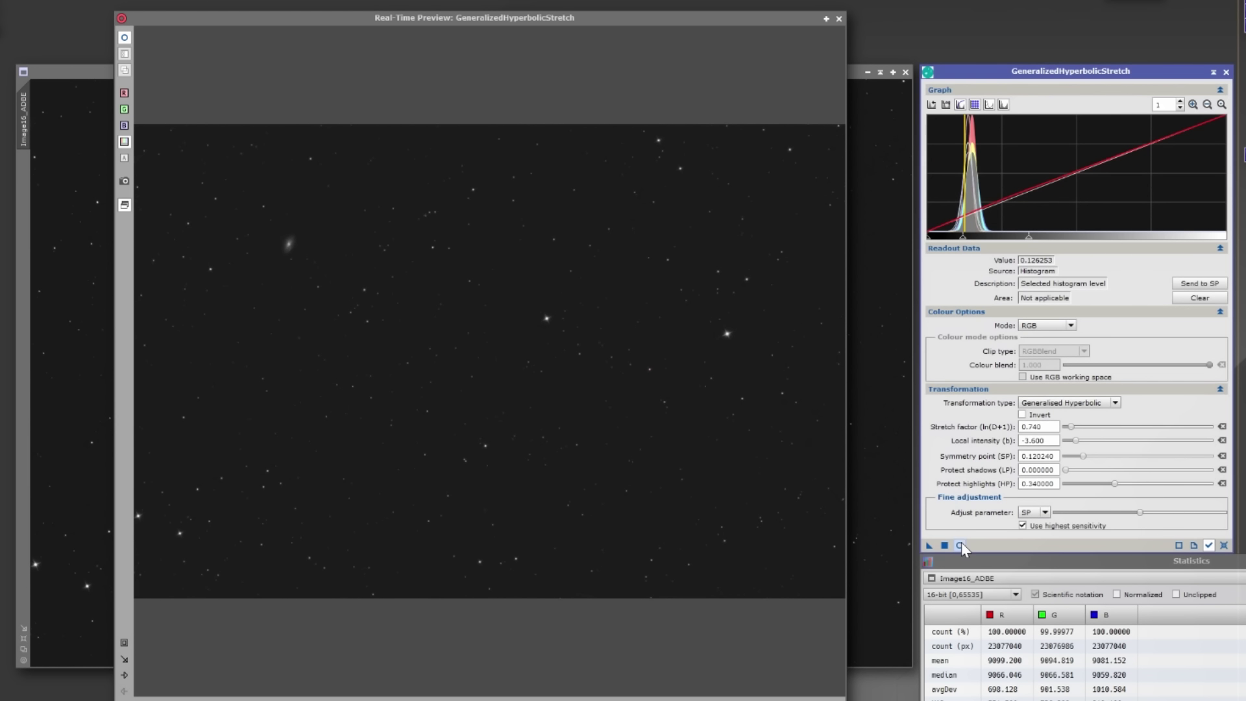
click(961, 543)
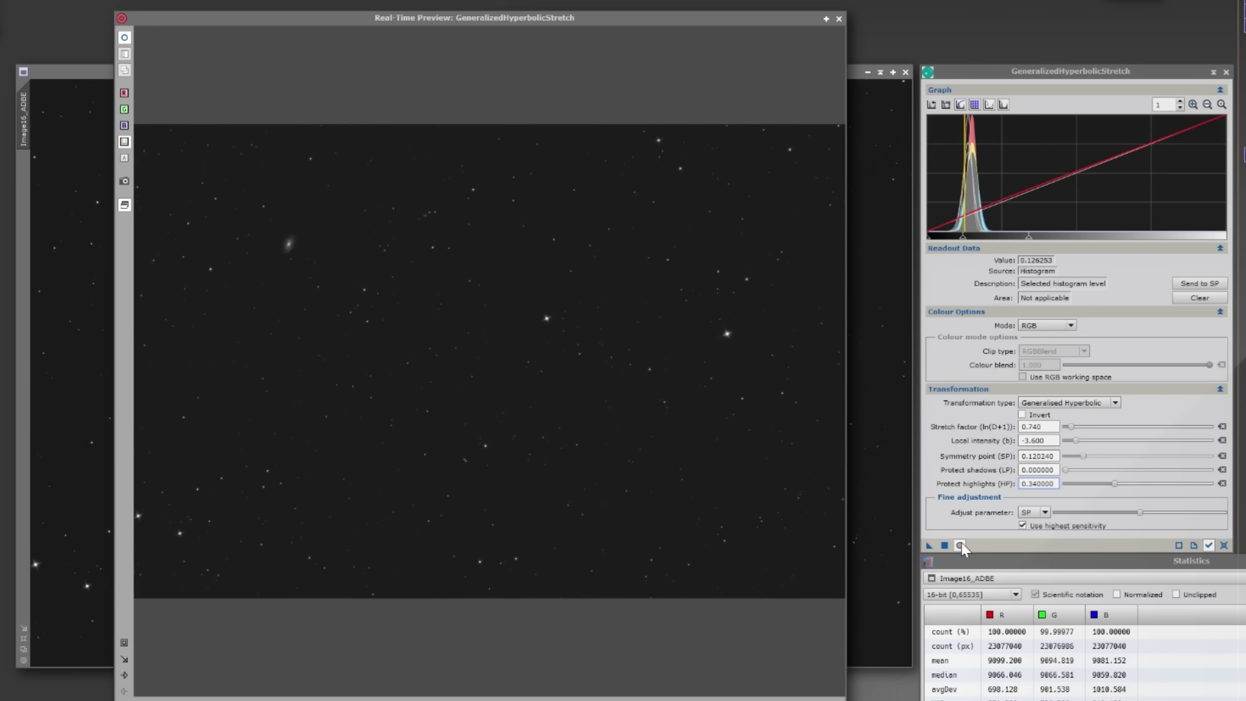
Apply the highlight-protected stretch to Image16_ADBE, reset the parameters and close the real-time preview
click(944, 545)
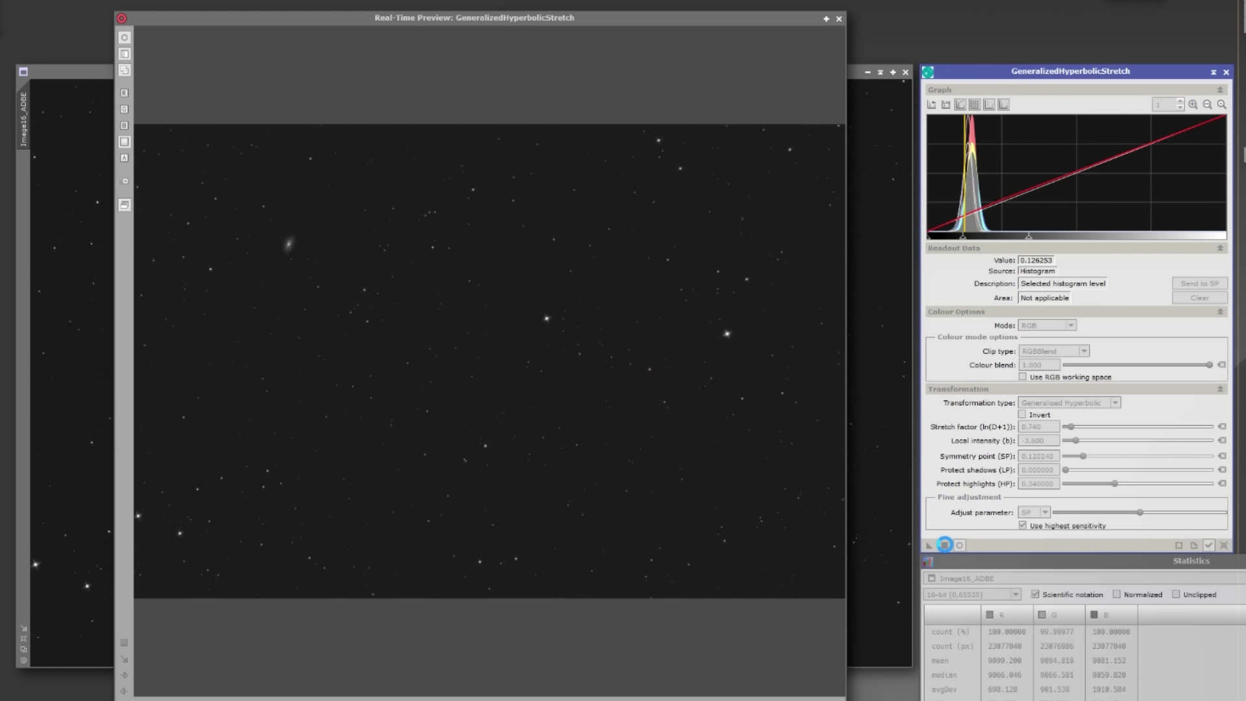
click(1223, 545)
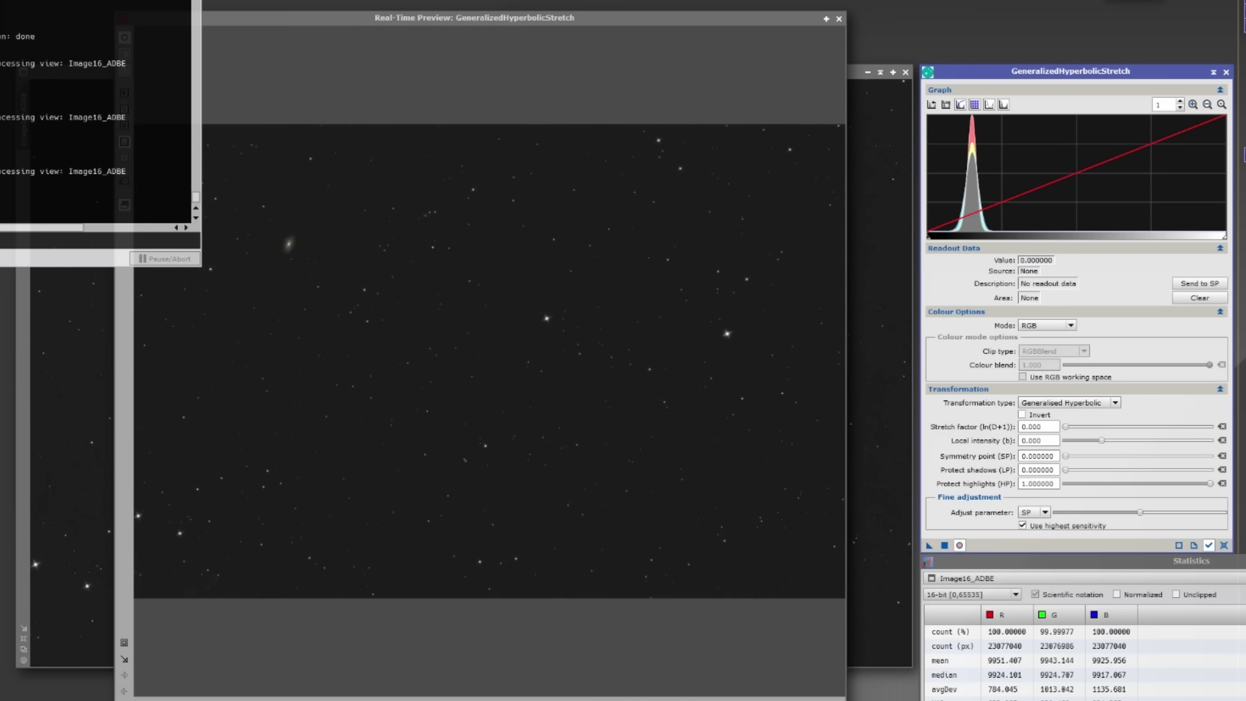
click(838, 19)
Examine the faint edge-on galaxy, the spiral galaxy and the background noise of the stretched Image16_ADBE at high magnification
scroll(455, 407, up, 1)
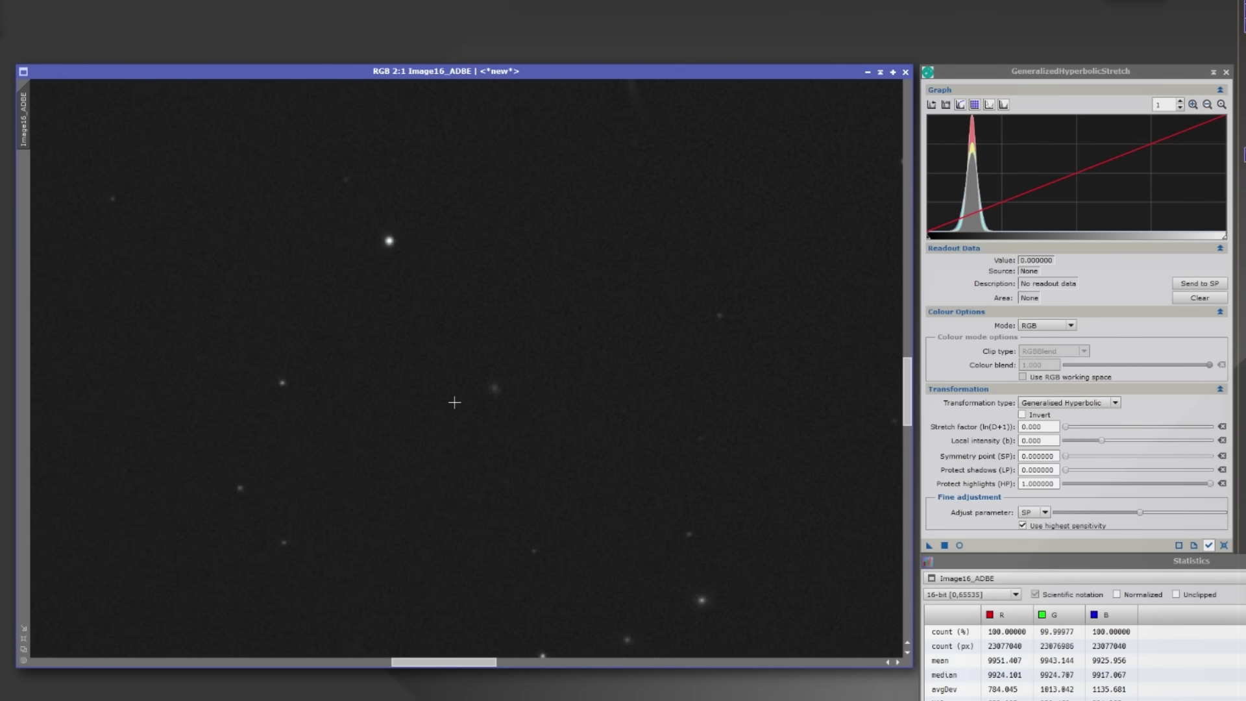
scroll(457, 156, up, 2)
scroll(454, 192, up, 2)
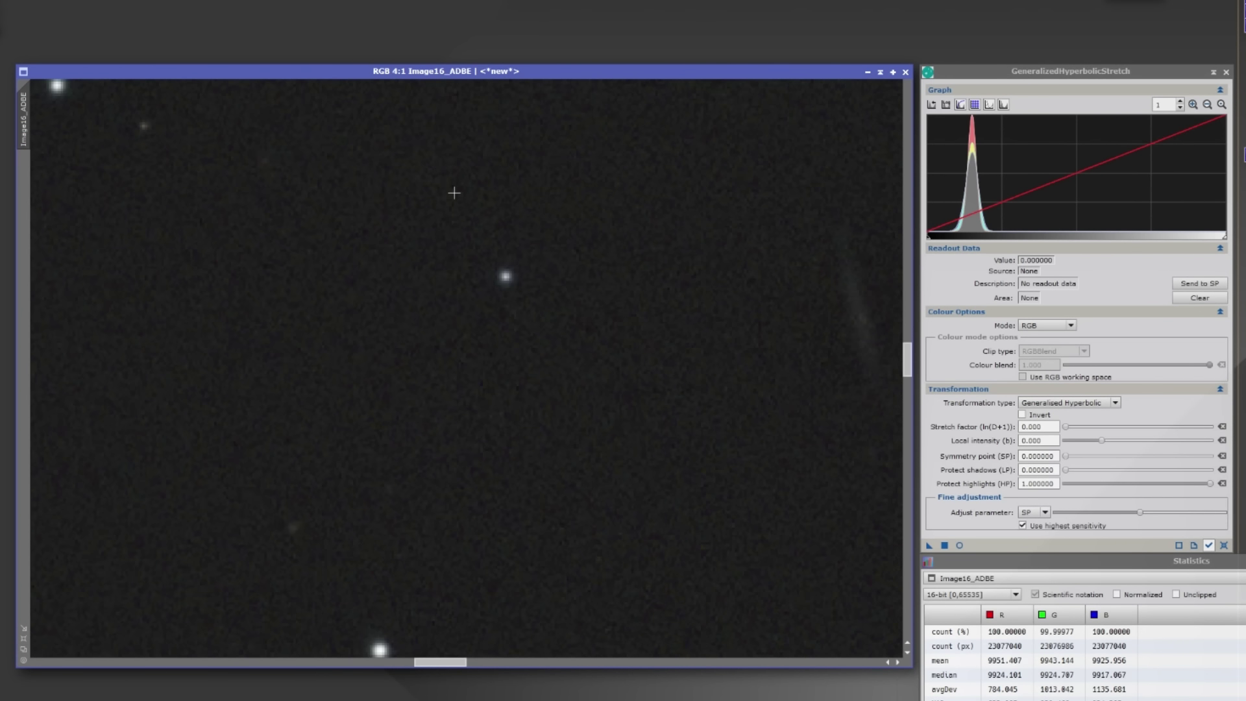
scroll(637, 464, down, 6)
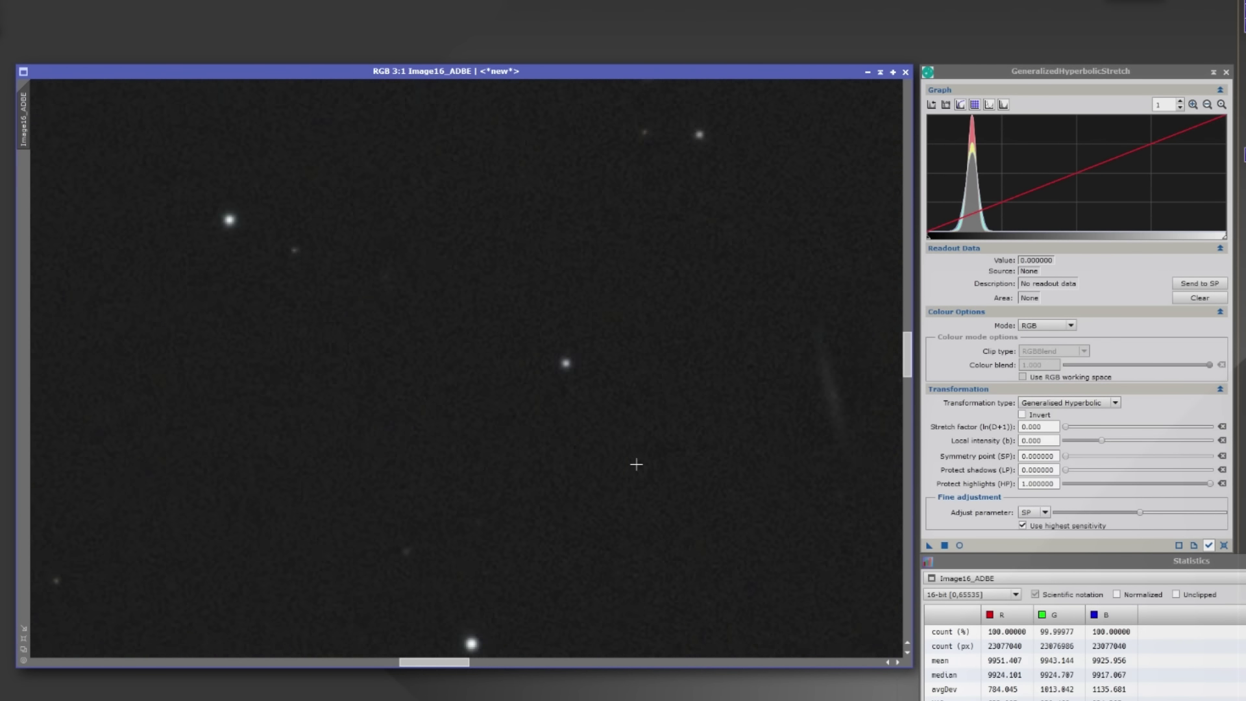
scroll(231, 255, up, 3)
scroll(231, 255, up, 1)
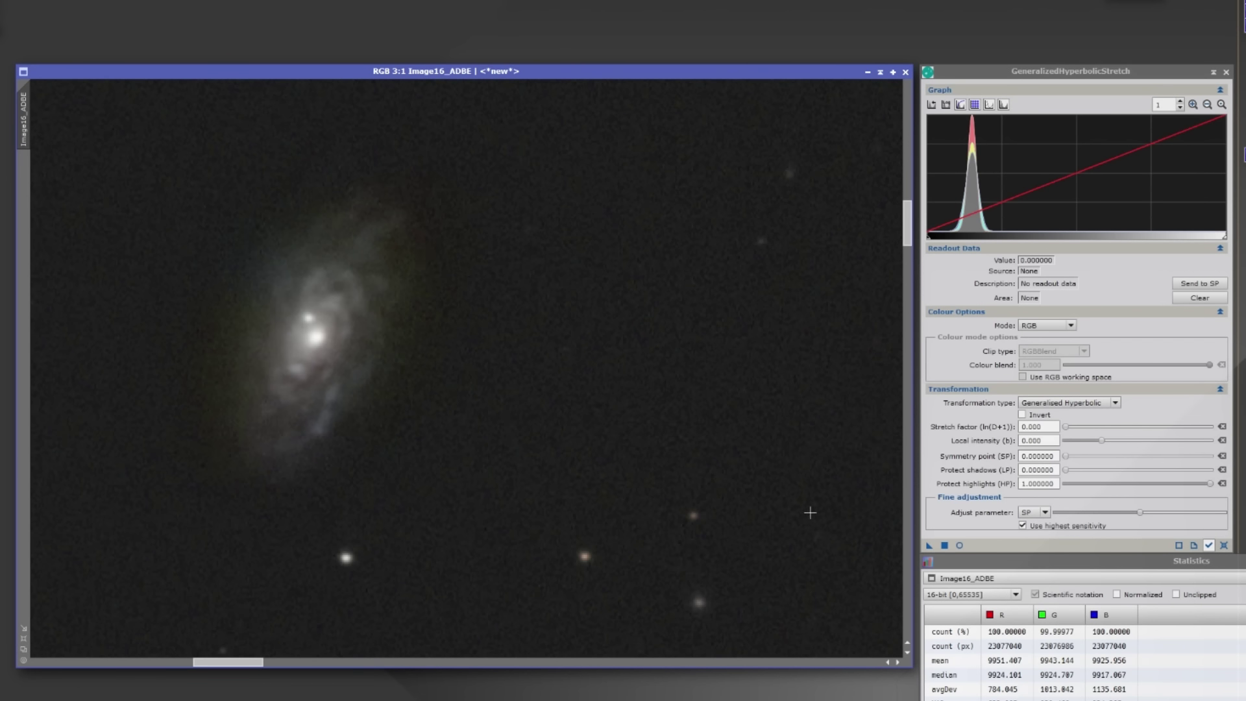
scroll(810, 512, down, 3)
scroll(810, 512, down, 2)
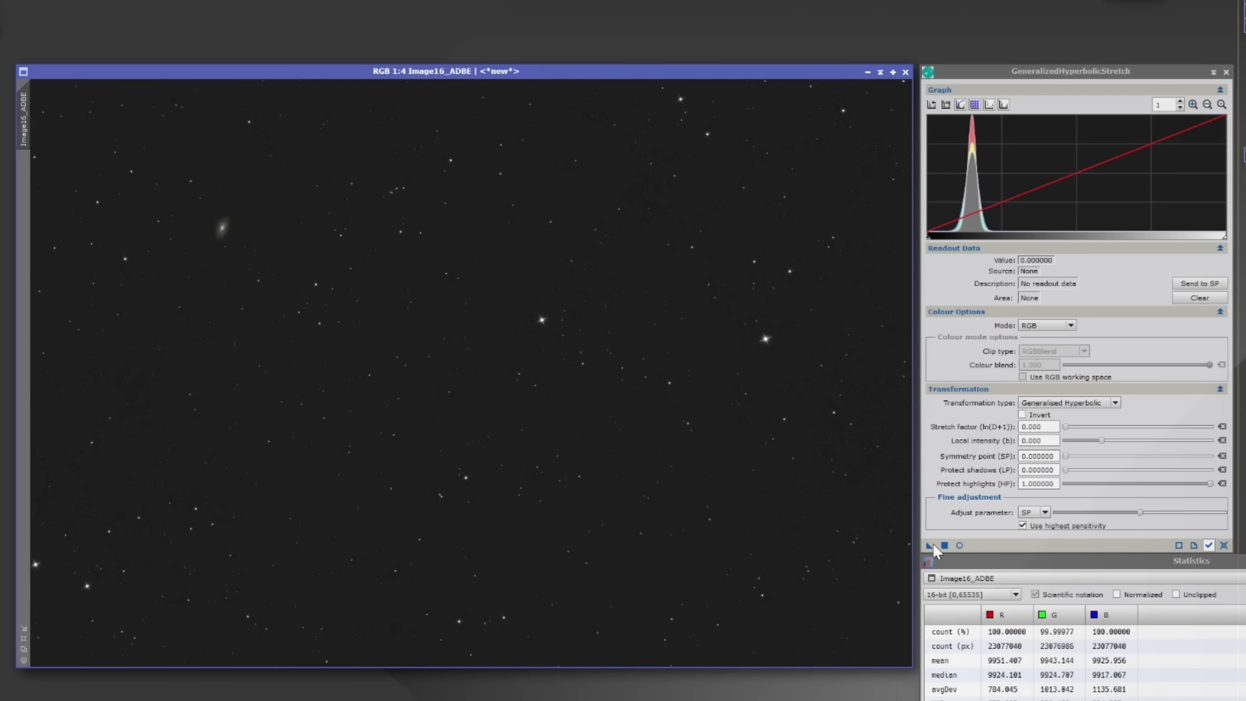
With the real-time preview on, choose the Linear transformation, set the blackpoint to 0.010000 and compare the preview with and without it
click(959, 545)
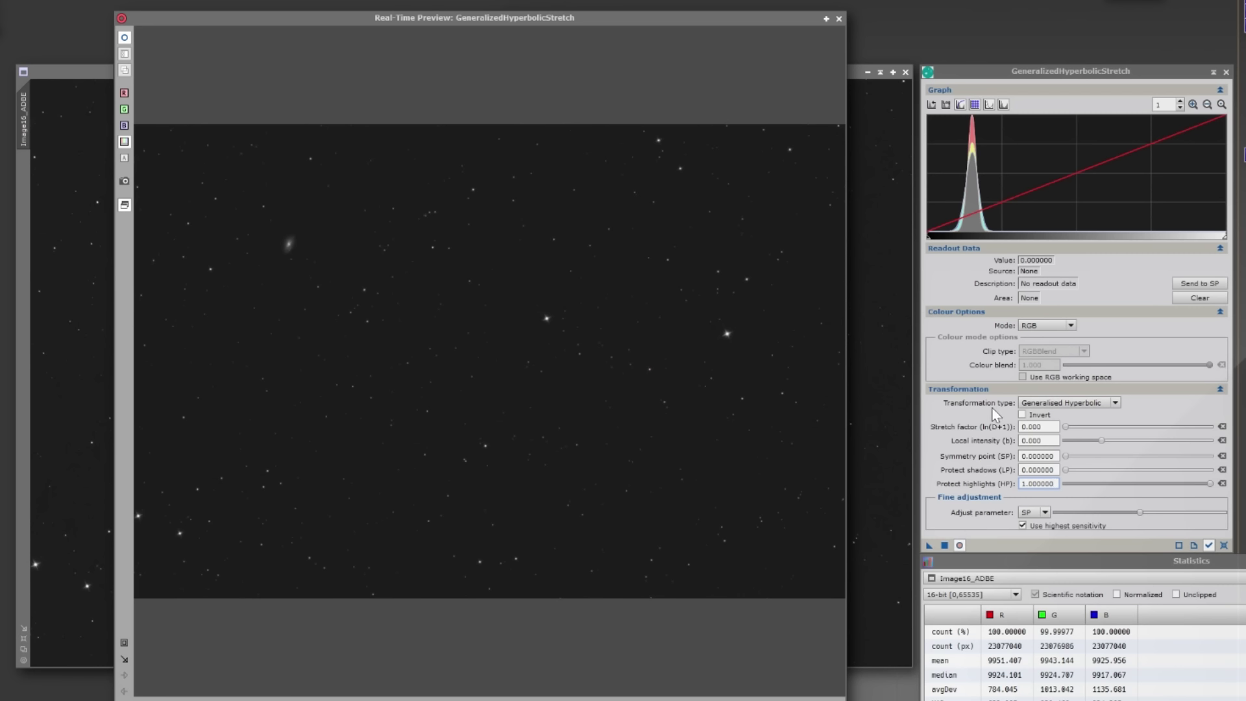
click(1043, 405)
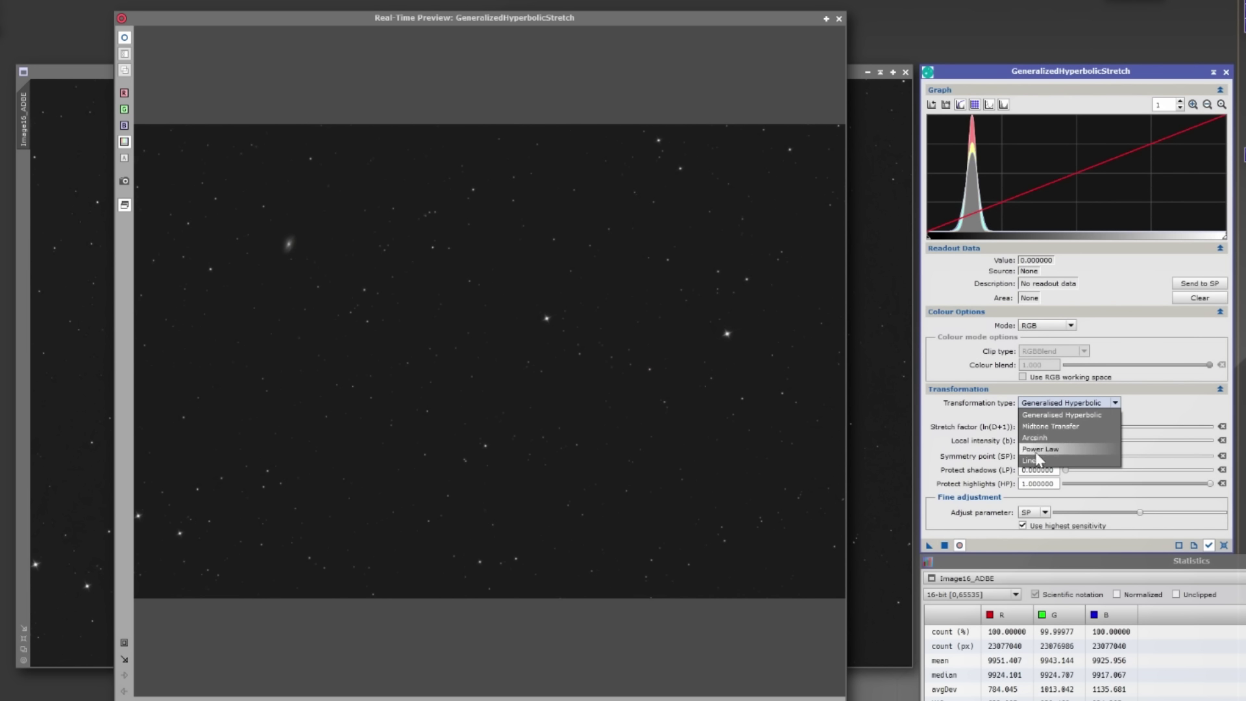
click(1033, 460)
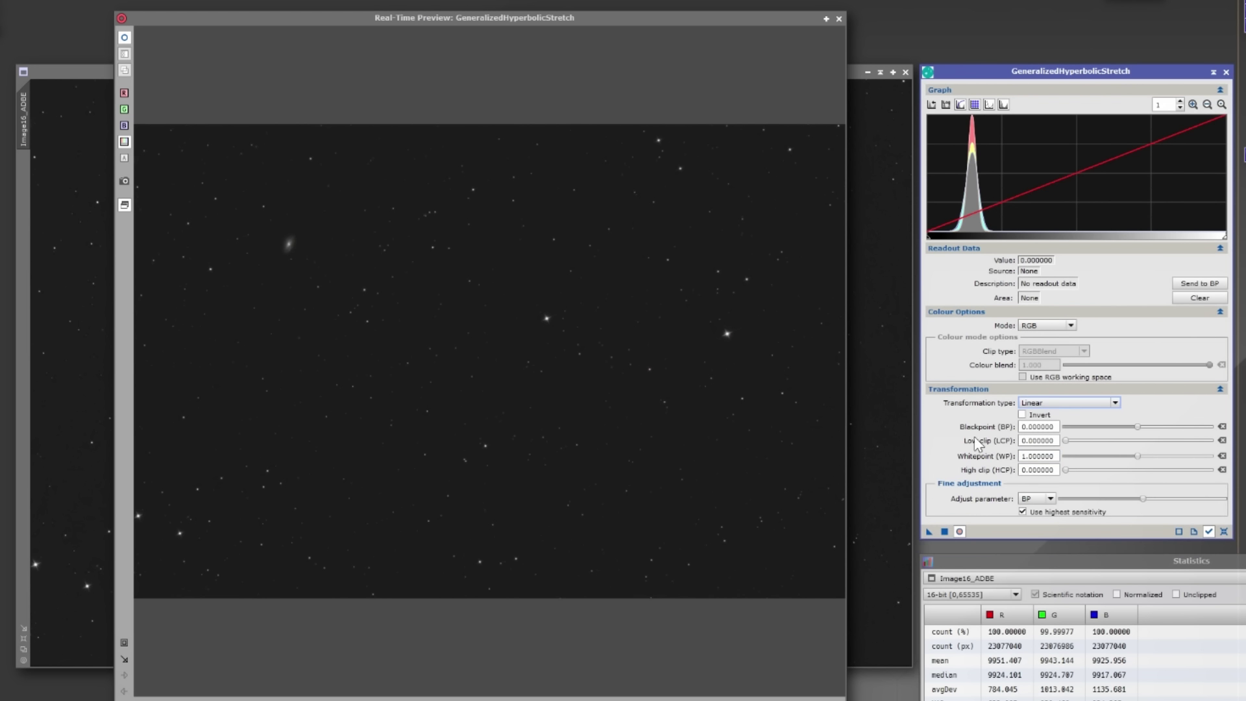
click(1139, 426)
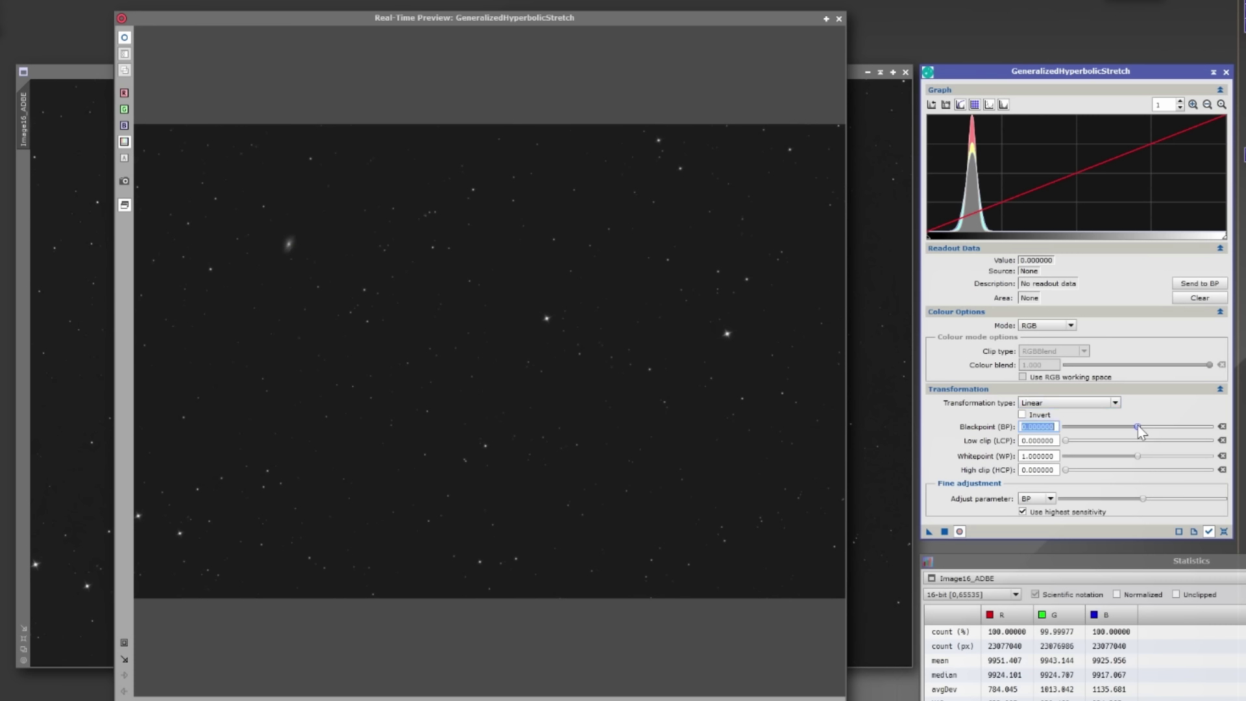
drag(1140, 430, 1139, 426)
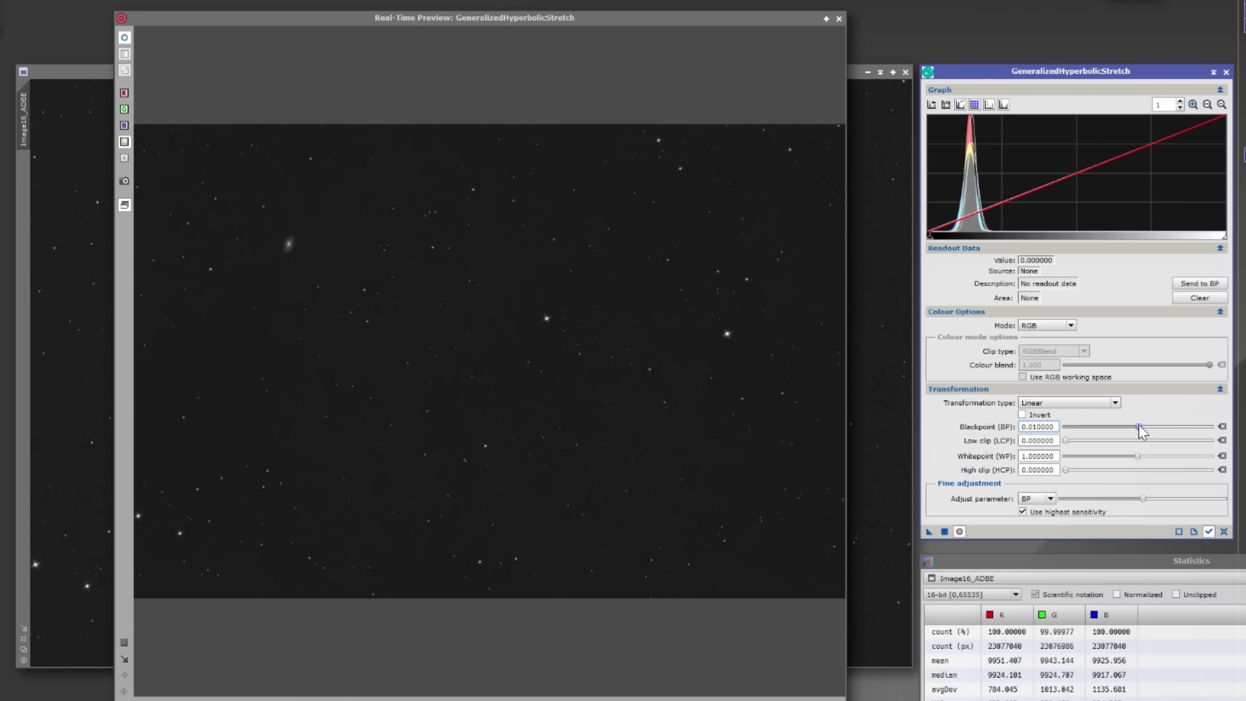
click(960, 531)
click(960, 531)
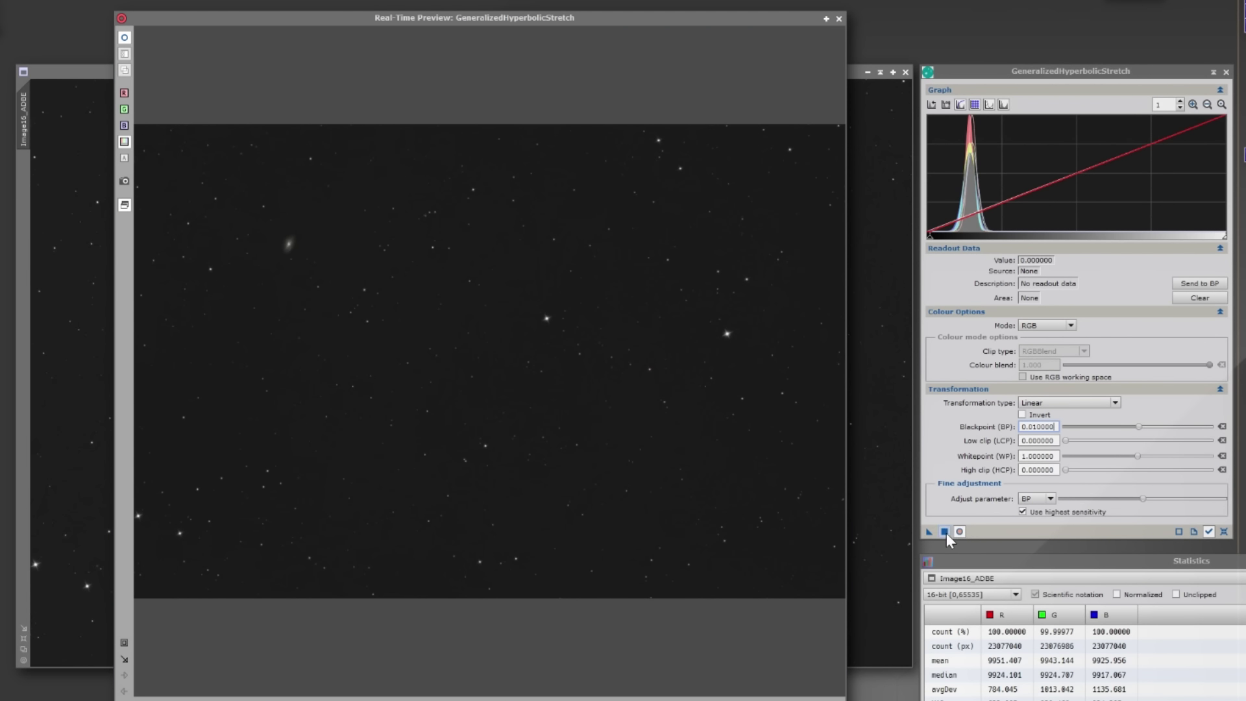
Apply the linear blackpoint adjustment to Image16_ADBE, reset the parameters, and close the real-time preview and GeneralizedHyperbolicStretch
click(944, 531)
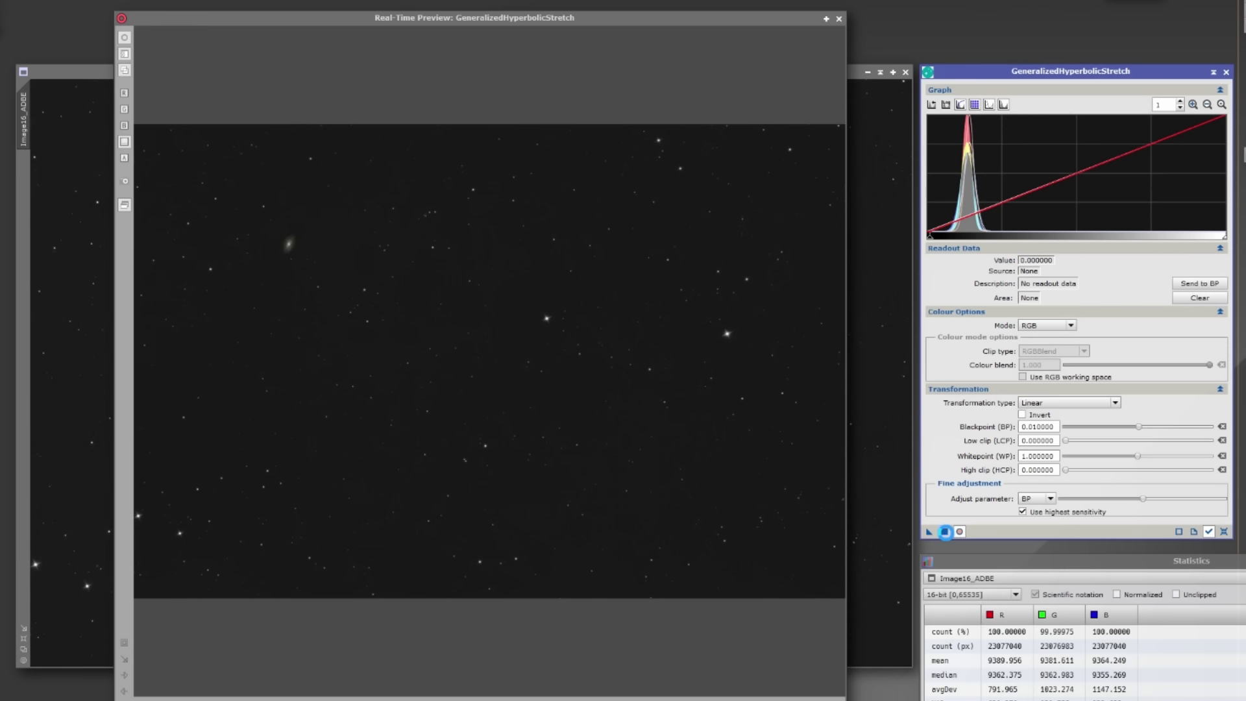
click(1224, 532)
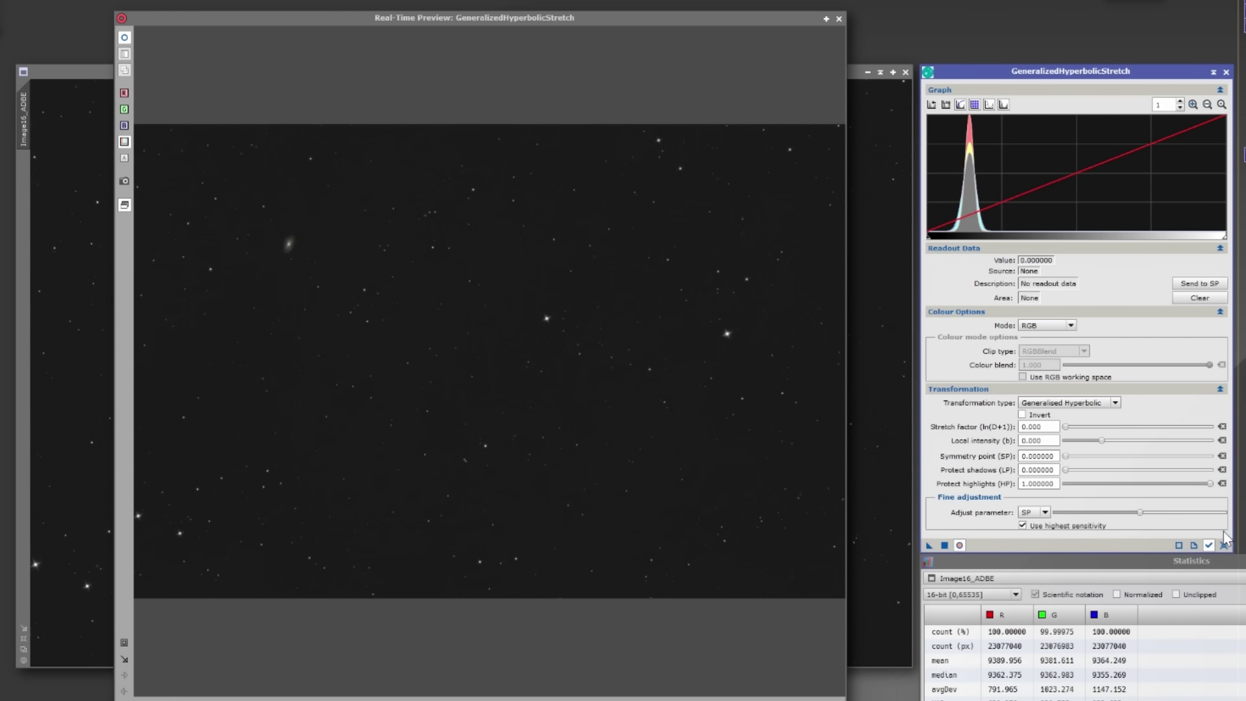
click(838, 19)
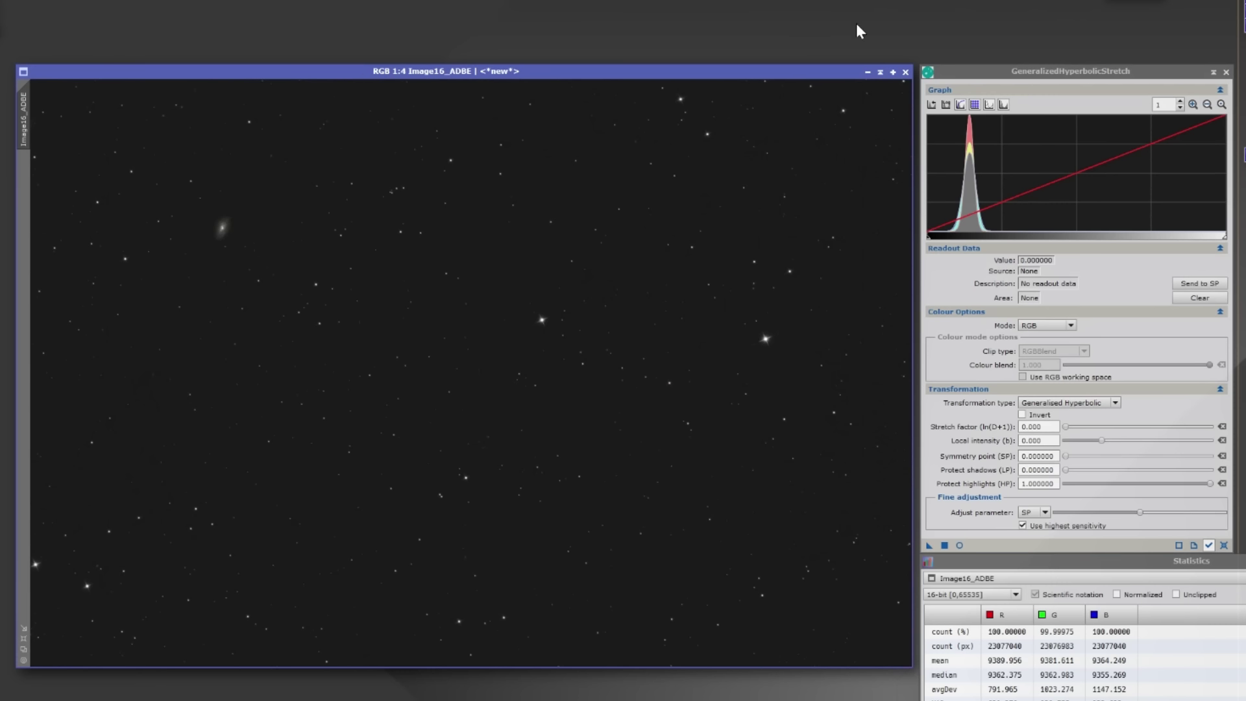
click(1225, 72)
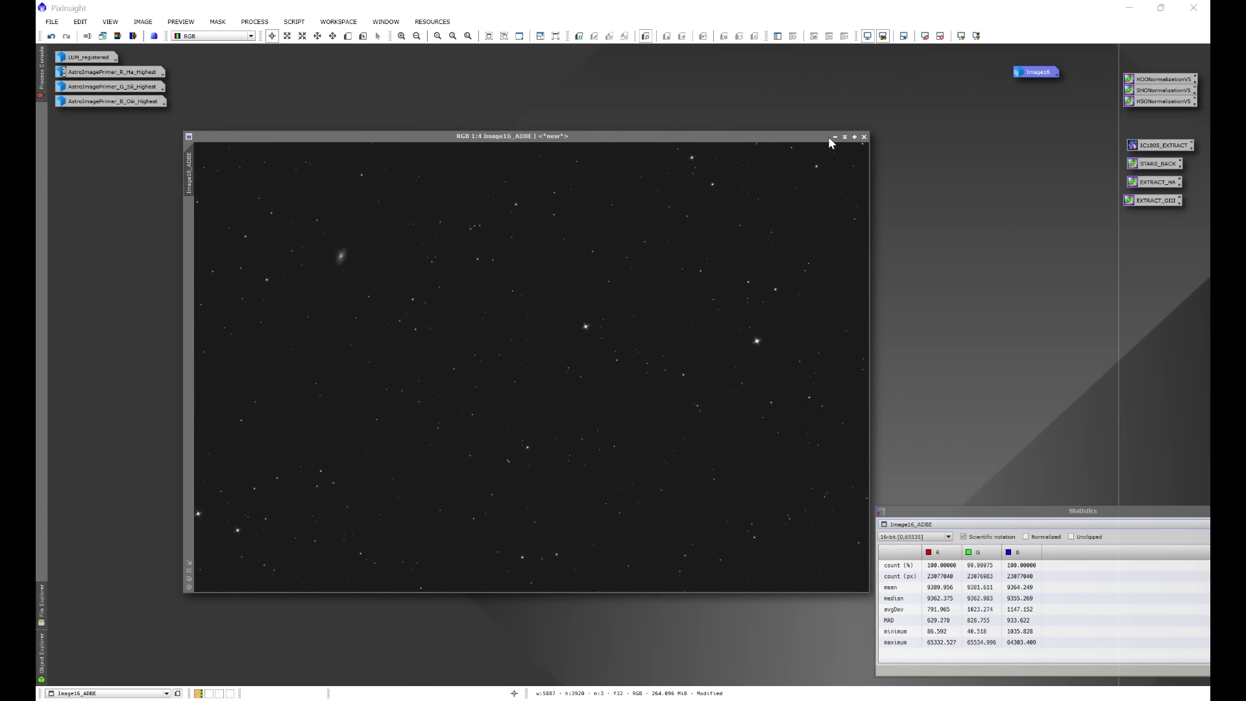
Minimize Image16_ADBE, park its icon beside Image16, and restore the LUM_registered image
click(834, 137)
drag(560, 367, 908, 73)
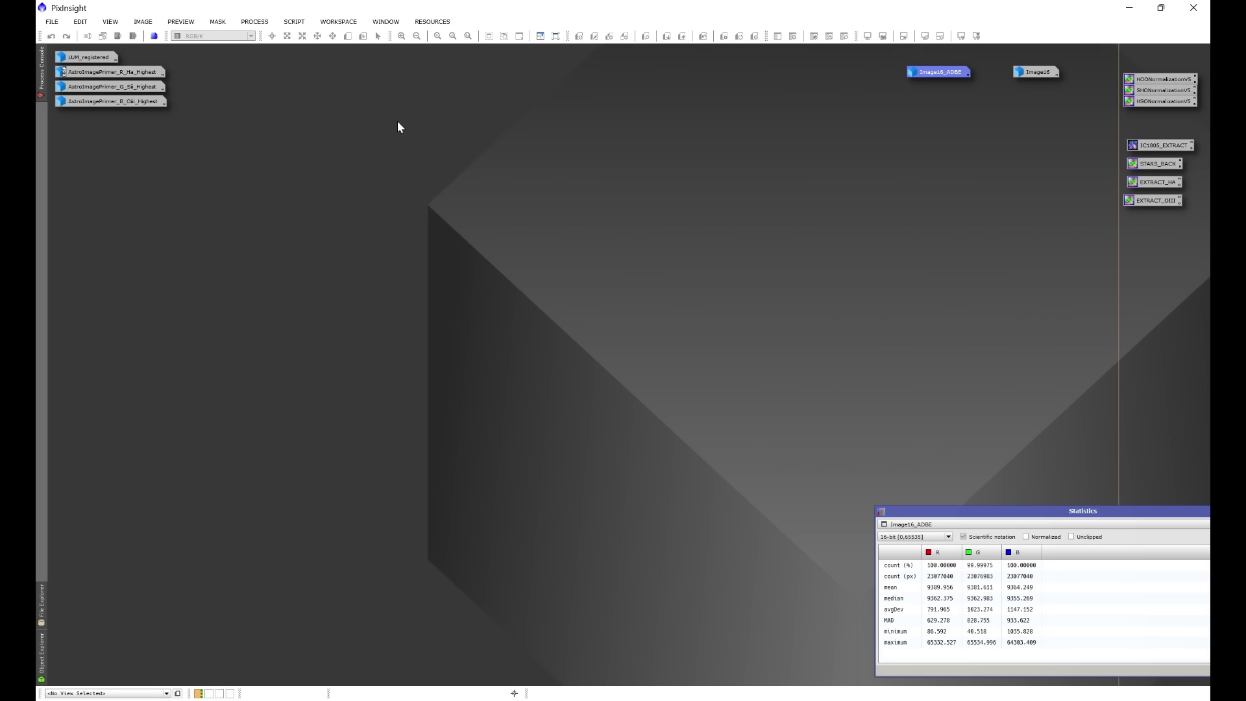
double_click(91, 57)
drag(482, 161, 470, 132)
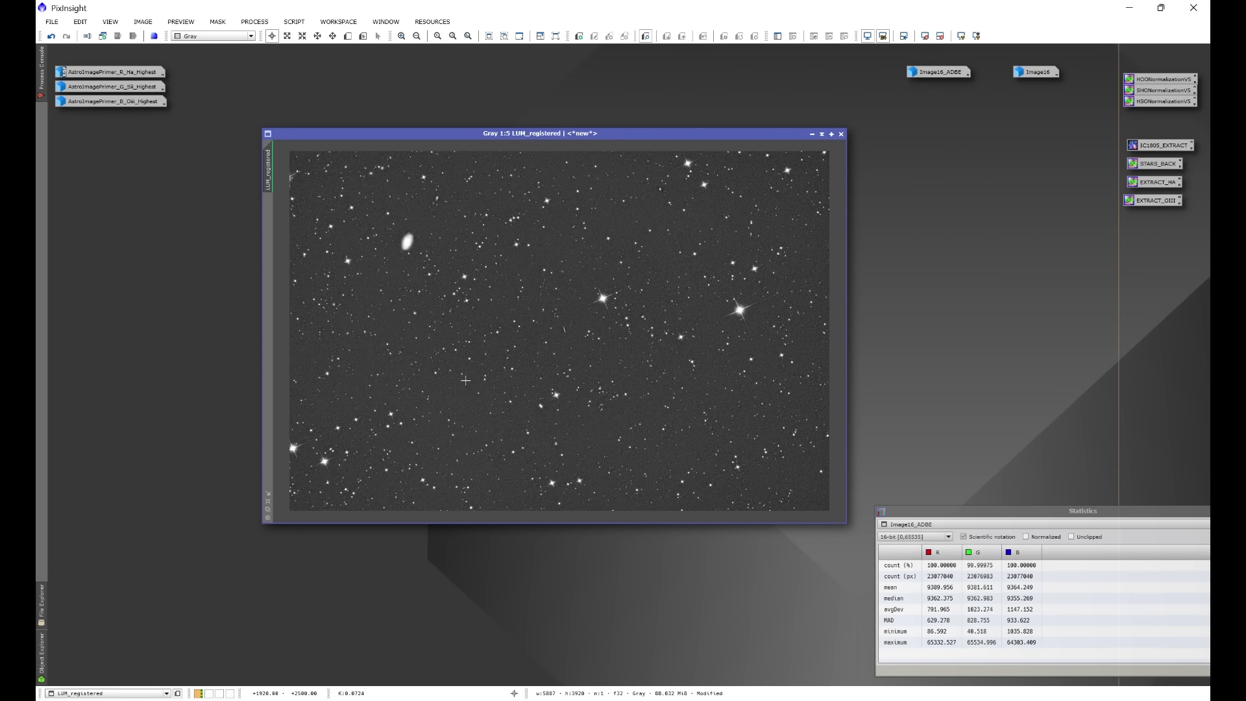
Run BlurXTerminator with Correct Only on LUM_registered, and close the process and its console
click(254, 21)
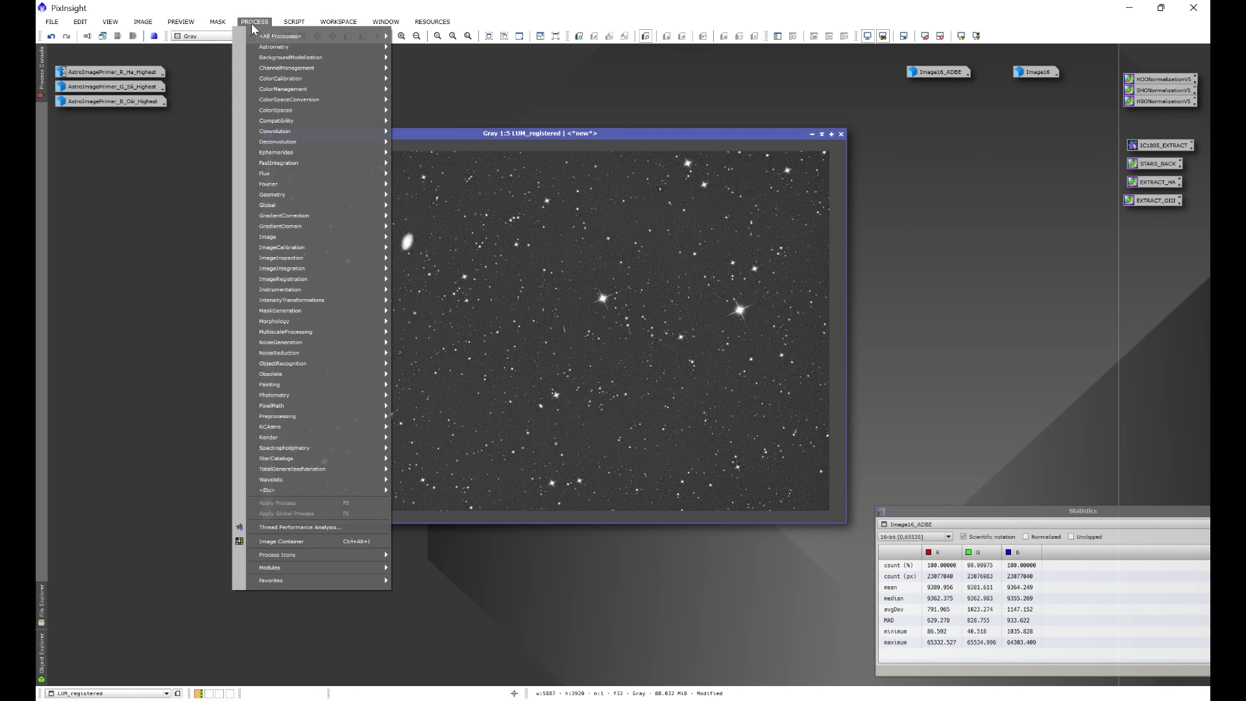
mouse_move(270, 37)
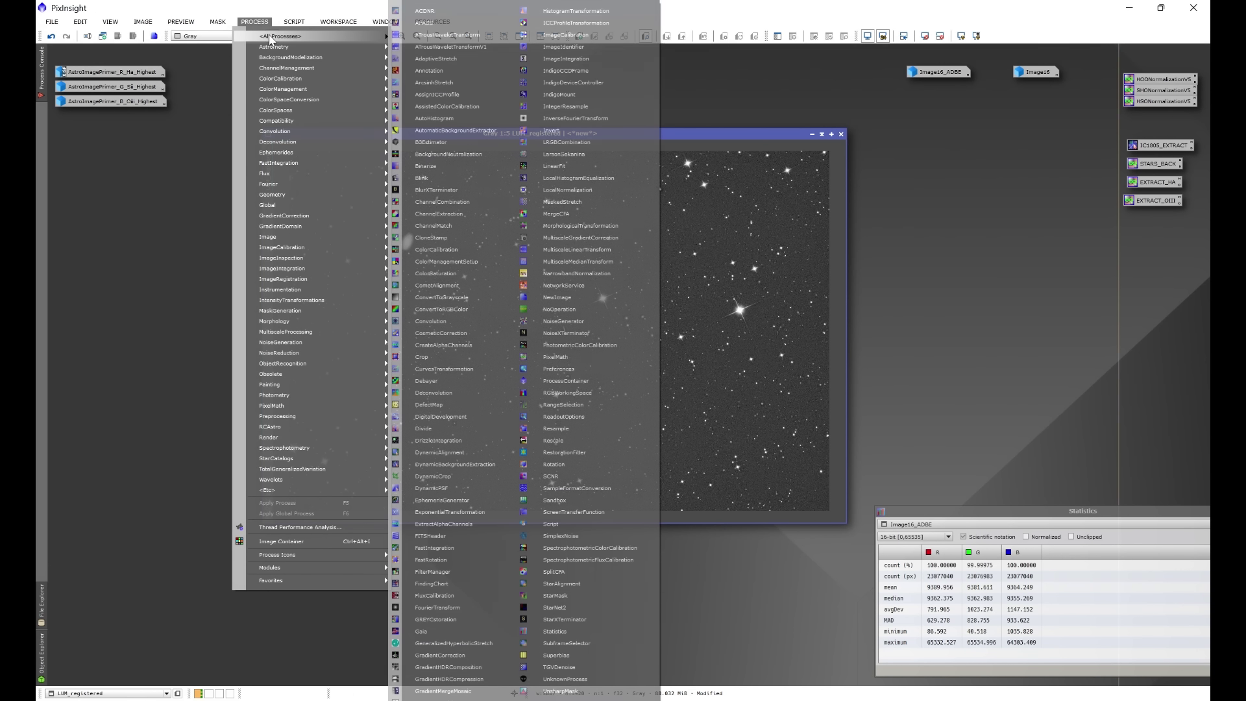
click(448, 193)
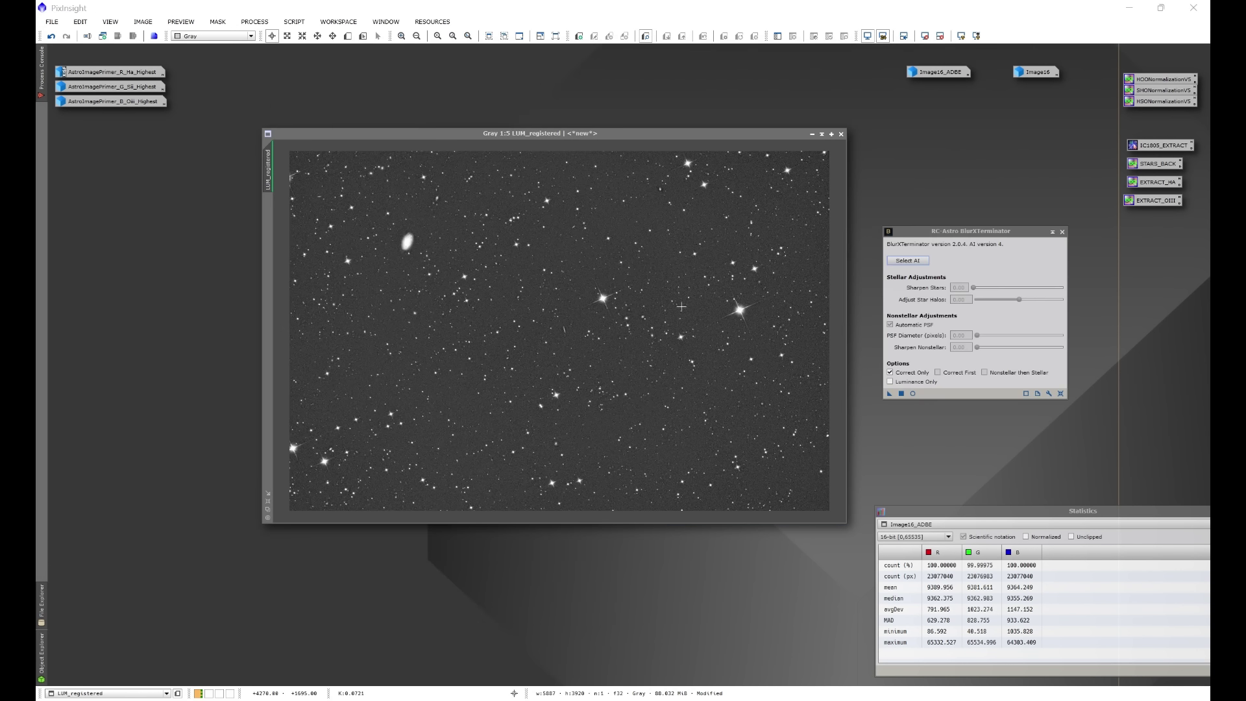
click(889, 393)
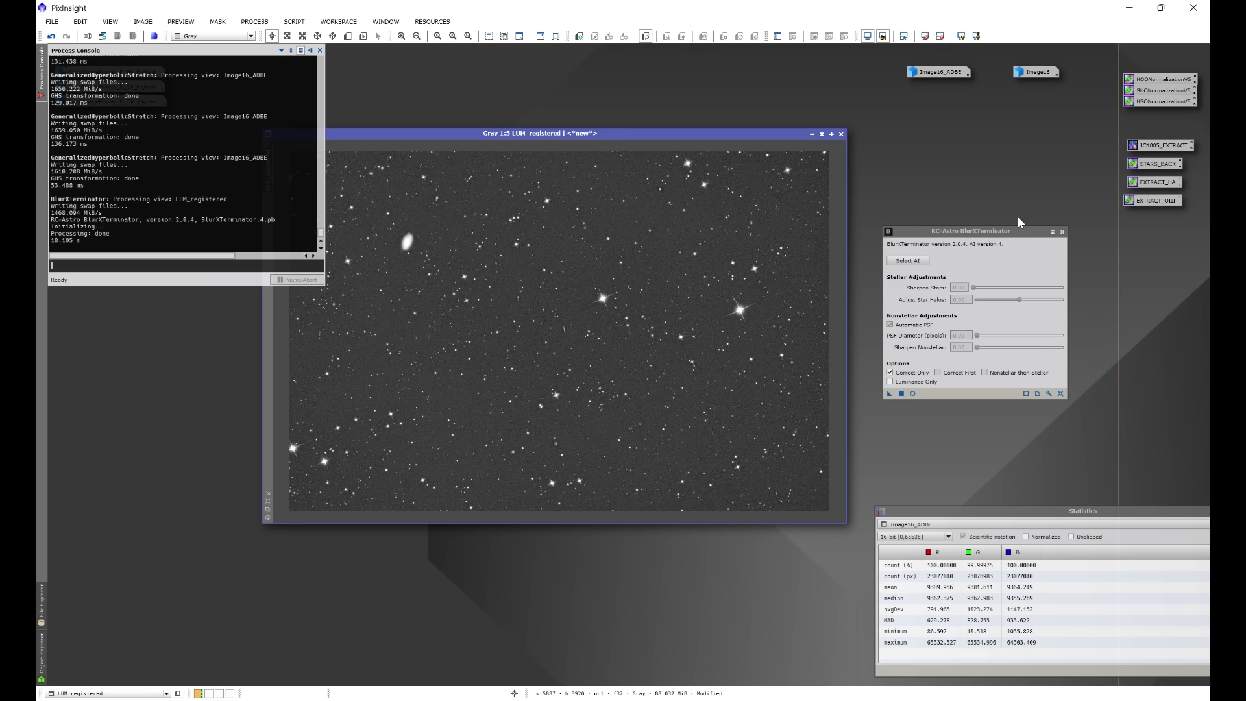
click(1062, 232)
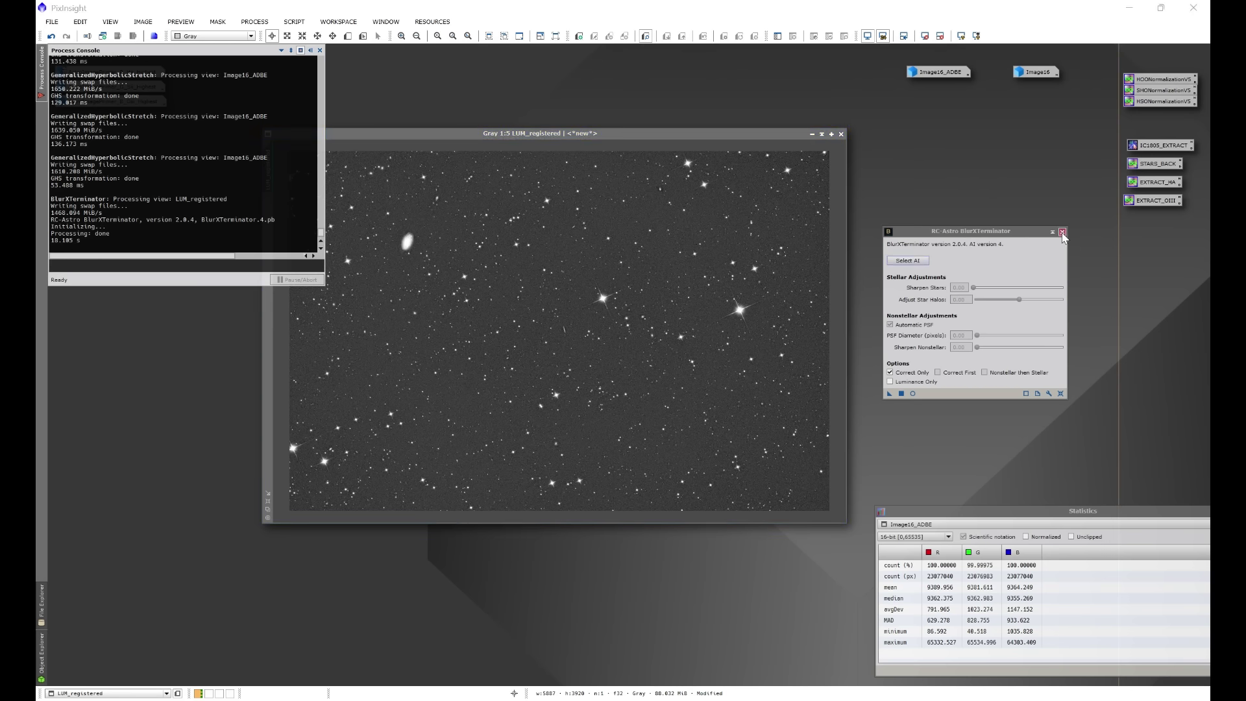
click(320, 50)
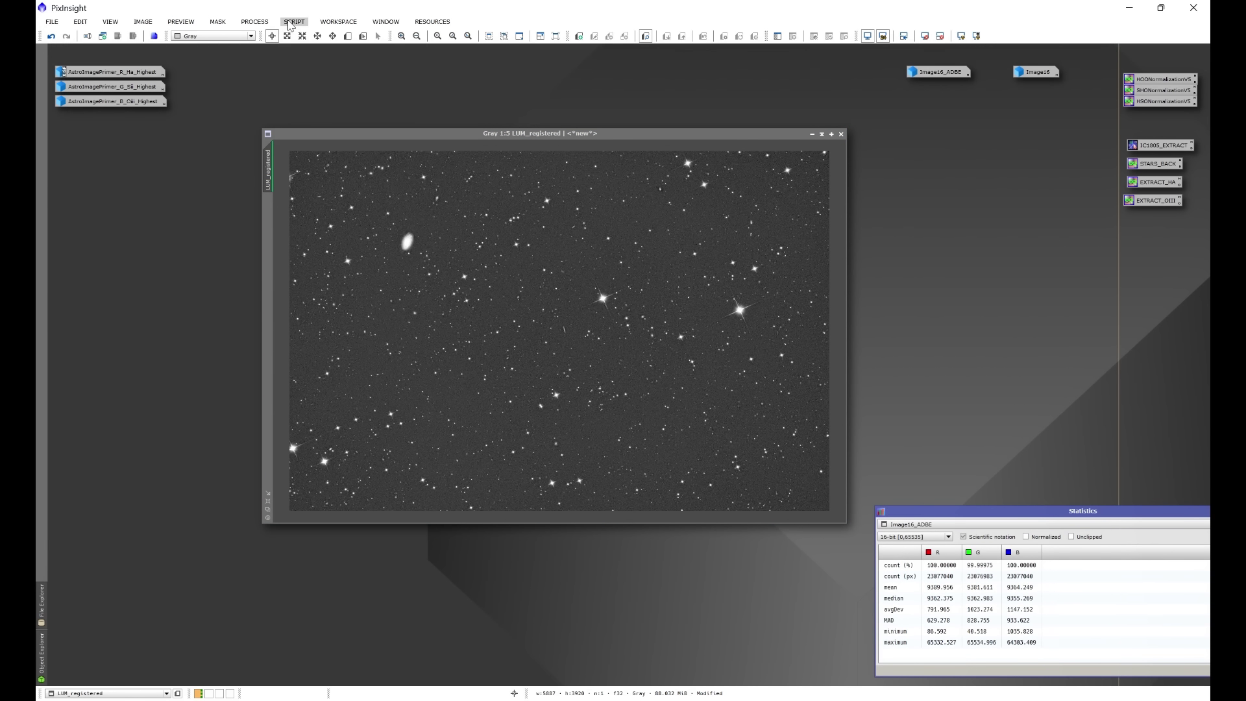
Run the Auto DBE script on LUM_registered with the Subtract correction type and close the extracted background image
click(293, 22)
mouse_move(324, 187)
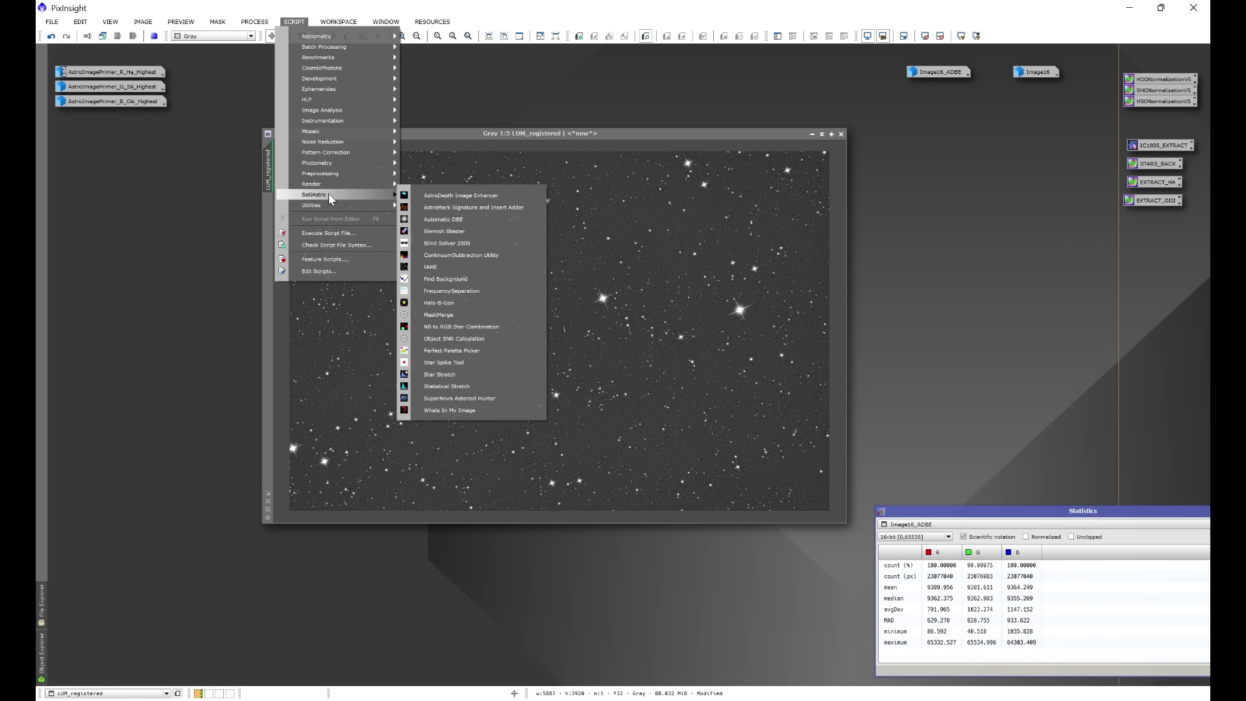
click(442, 220)
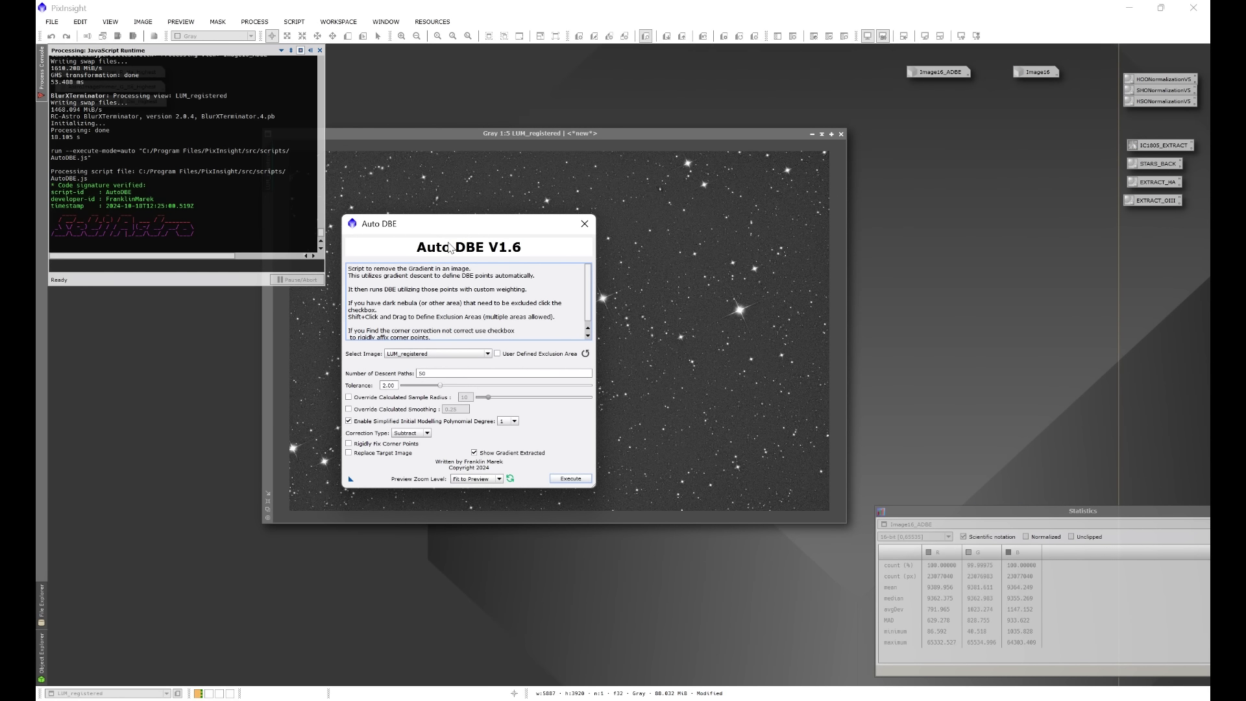
click(570, 478)
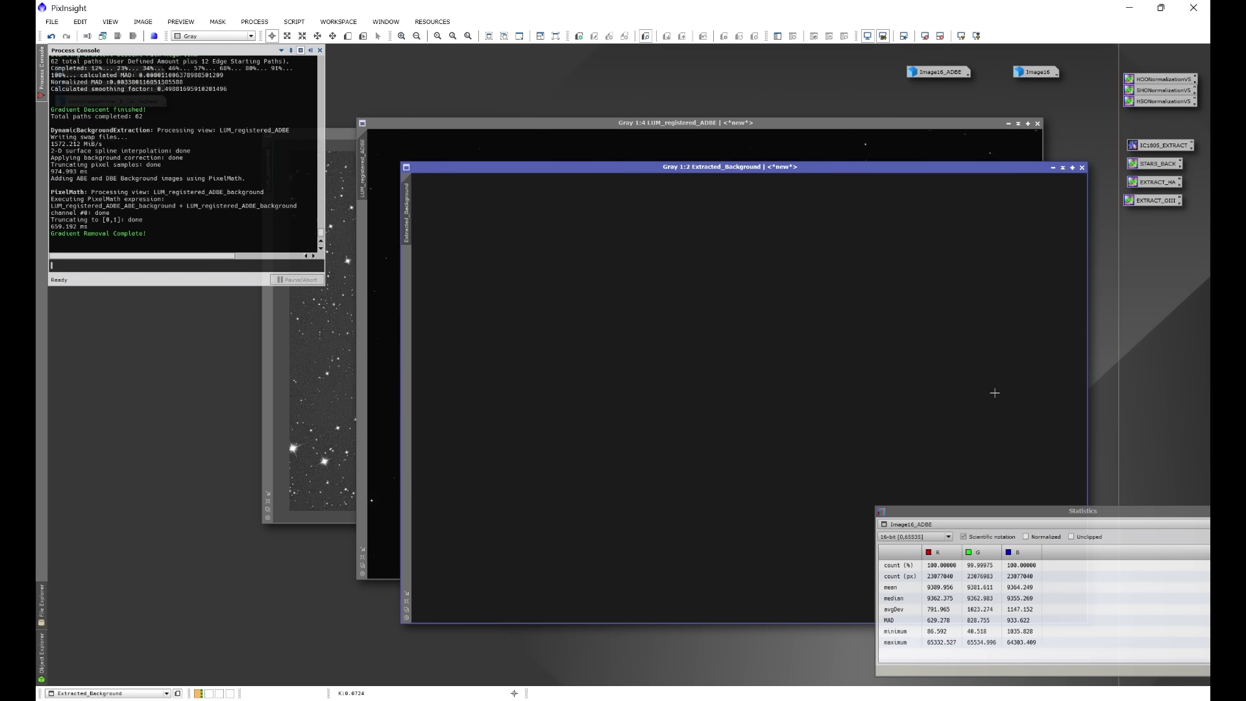
click(1081, 167)
Auto-stretch the display of LUM_registered_ADBE and close the original LUM_registered image and the console
drag(870, 126, 726, 150)
key(ctrl+a)
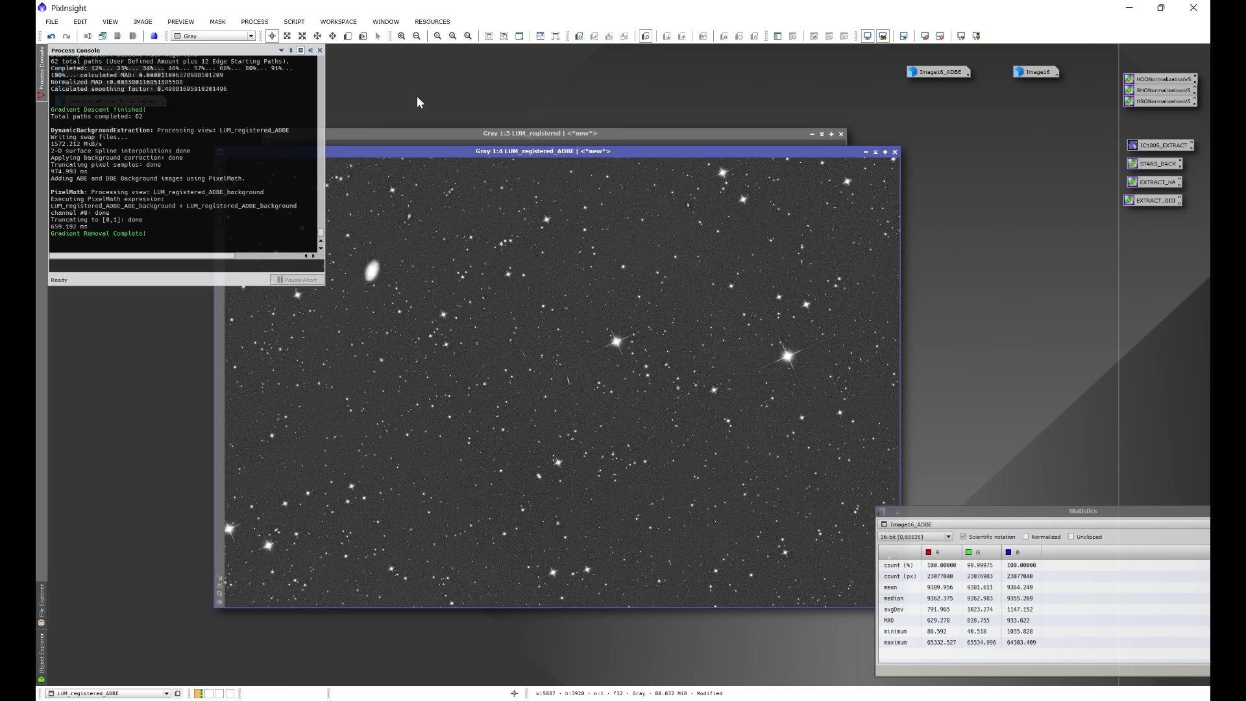
click(319, 50)
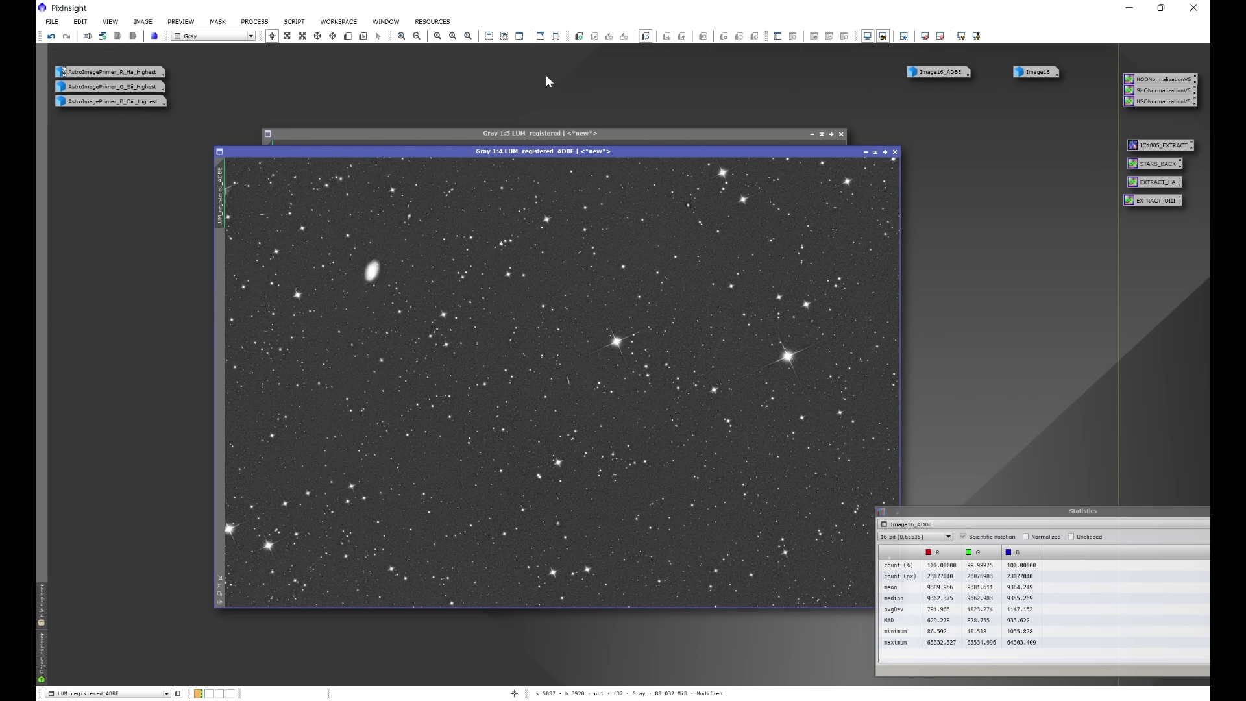
click(777, 133)
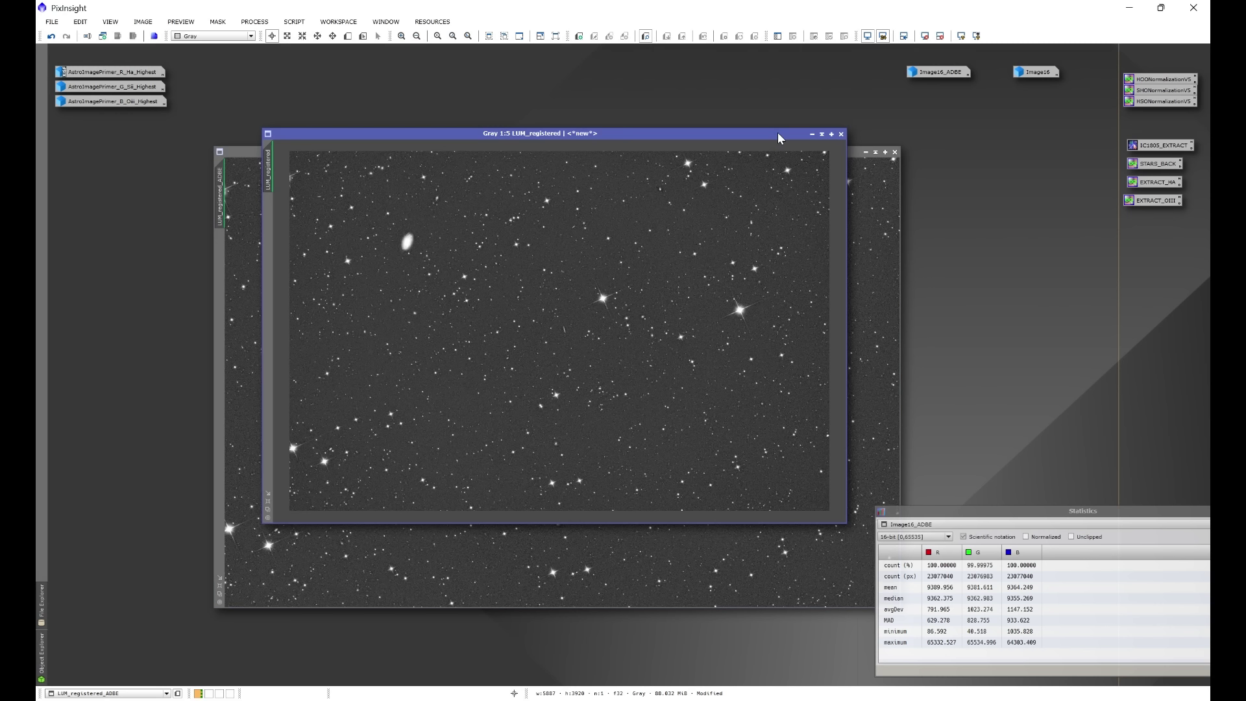
click(841, 133)
click(642, 389)
drag(676, 151, 664, 100)
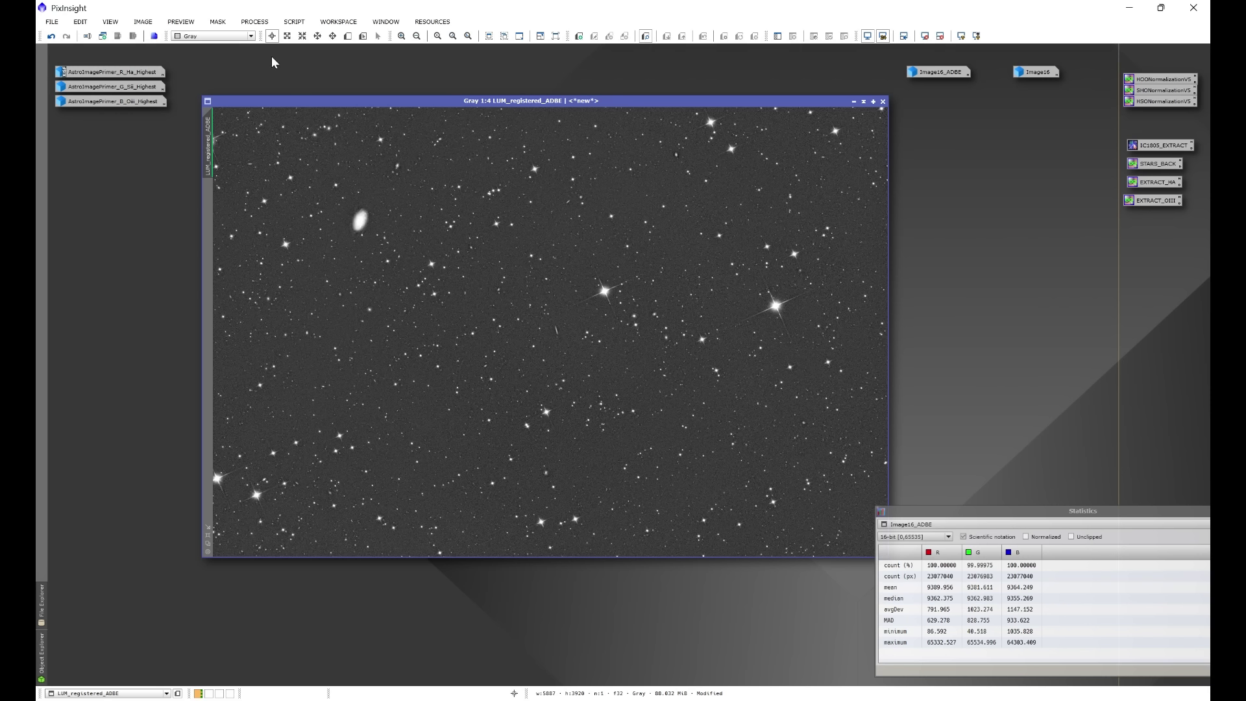
Open GeneralizedHyperbolicStretch beside LUM_registered_ADBE and reset the image's screen transfer function
click(255, 23)
mouse_move(275, 37)
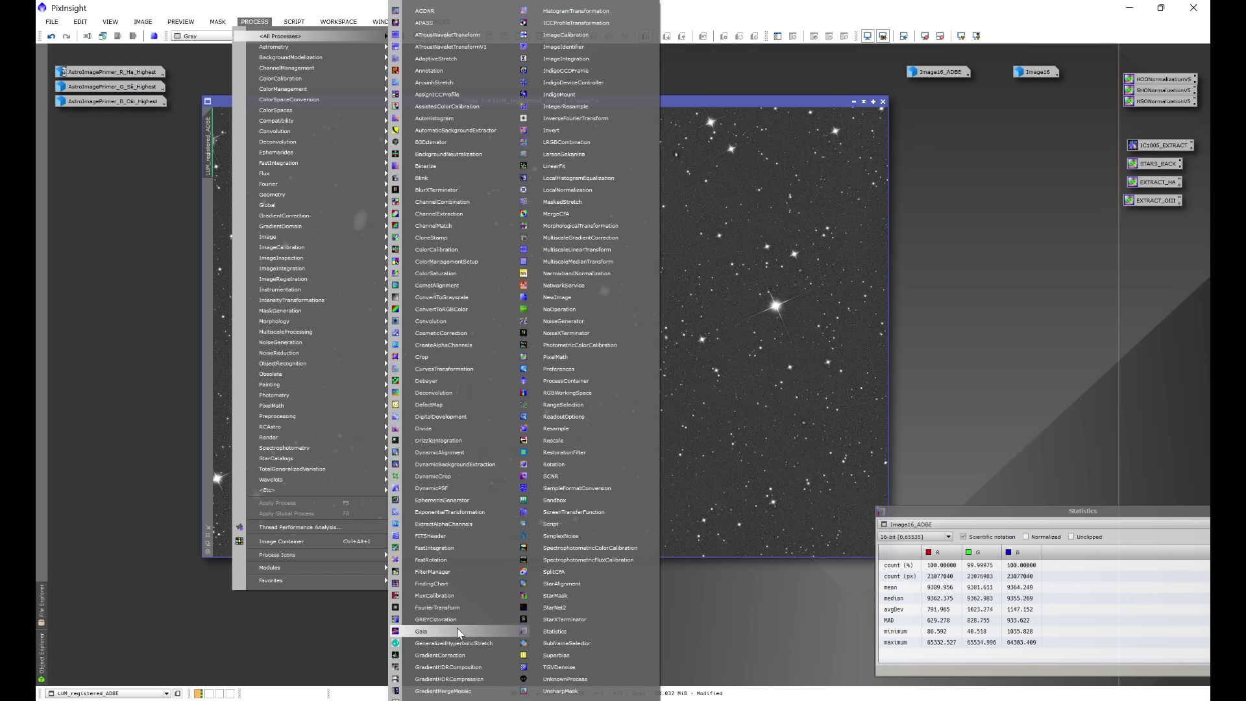
click(446, 643)
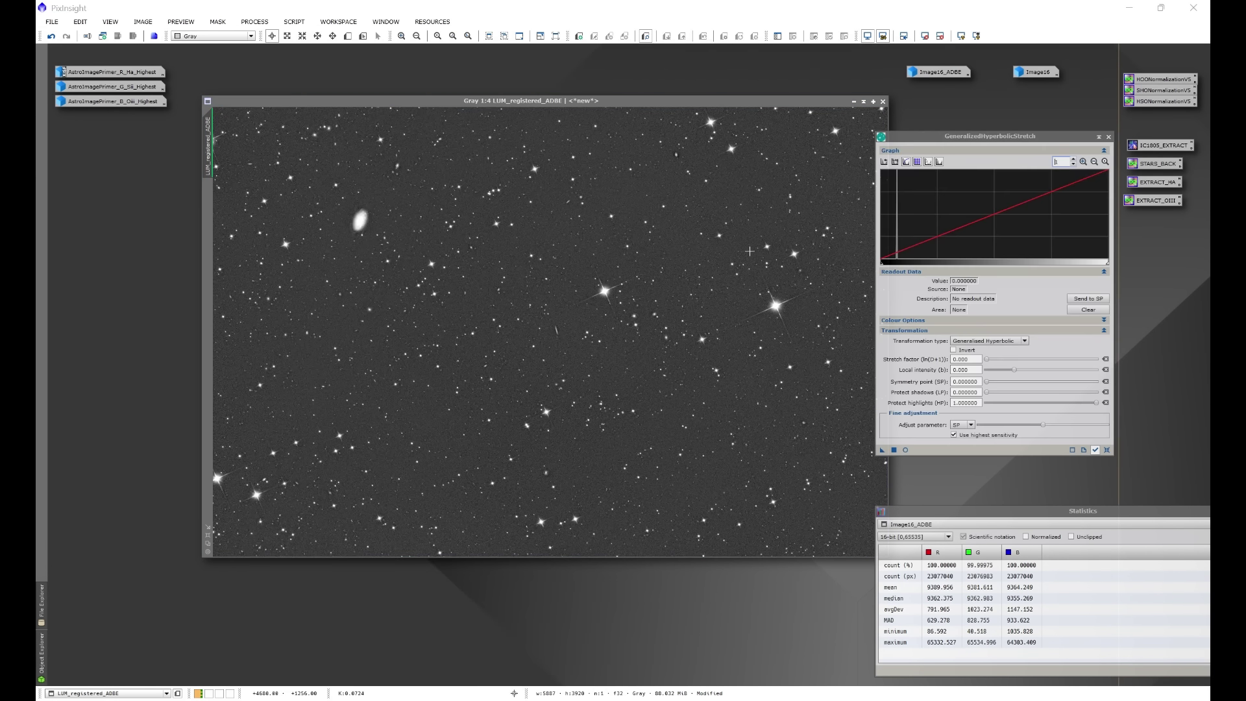
drag(768, 100, 749, 127)
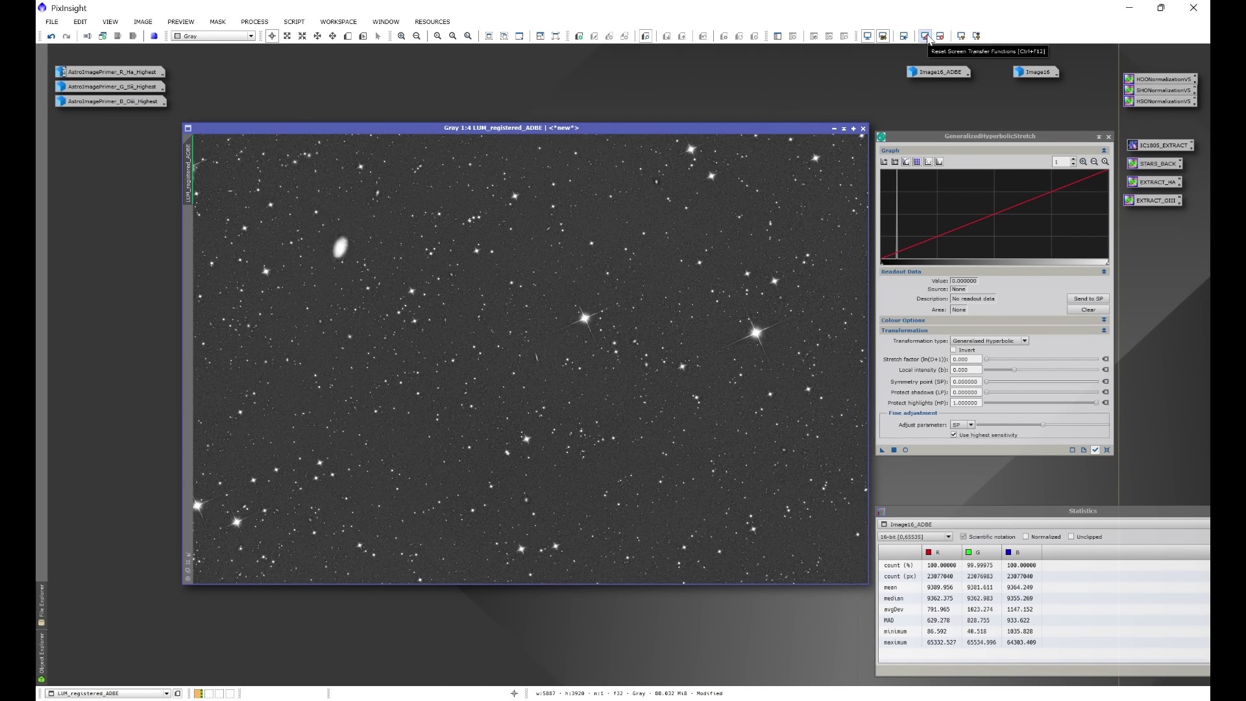
click(926, 38)
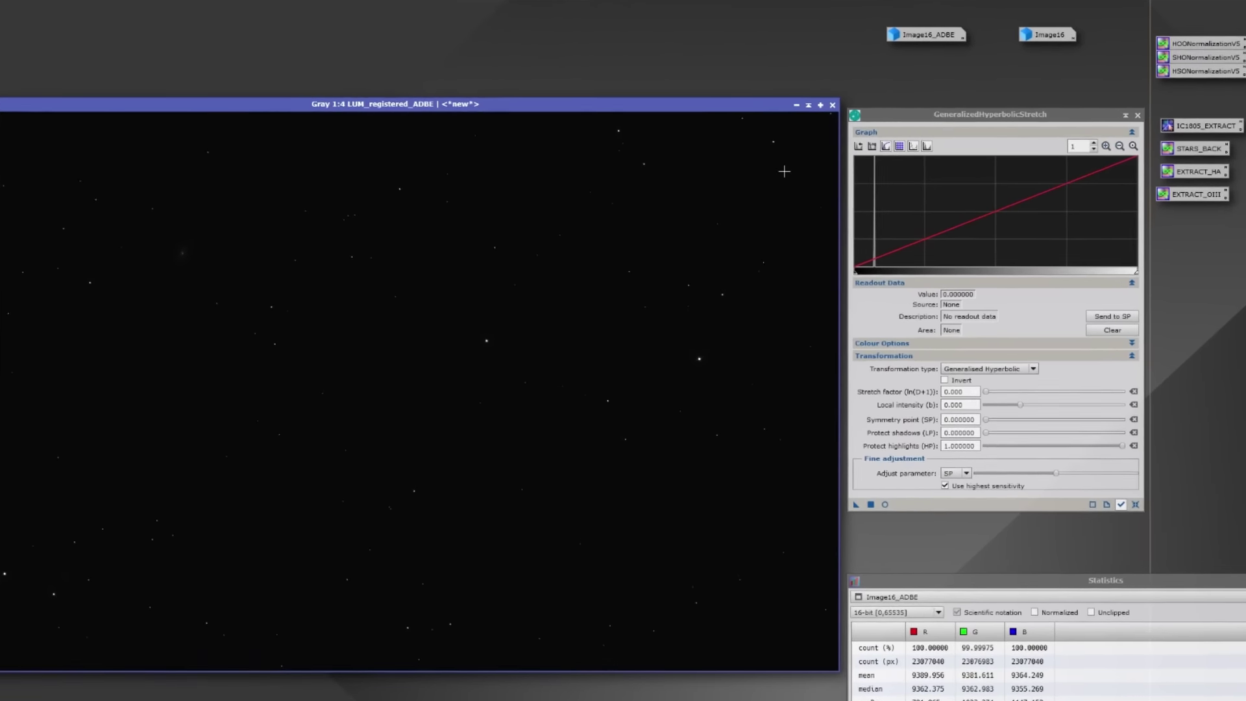
Sample the background of LUM_registered_ADBE as readout data and inspect its histogram peak at a zoom of 250
click(721, 147)
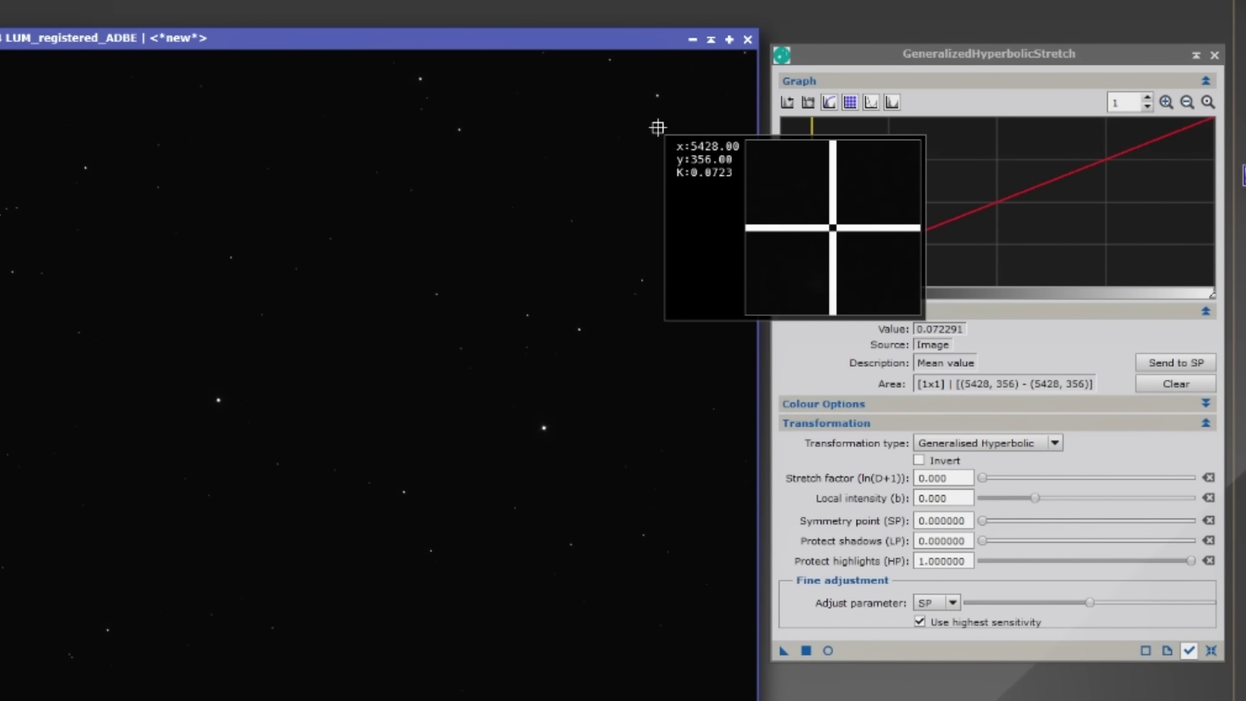
mouse_move(657, 127)
mouse_down()
mouse_move(663, 137)
mouse_move(639, 140)
mouse_move(665, 150)
mouse_up()
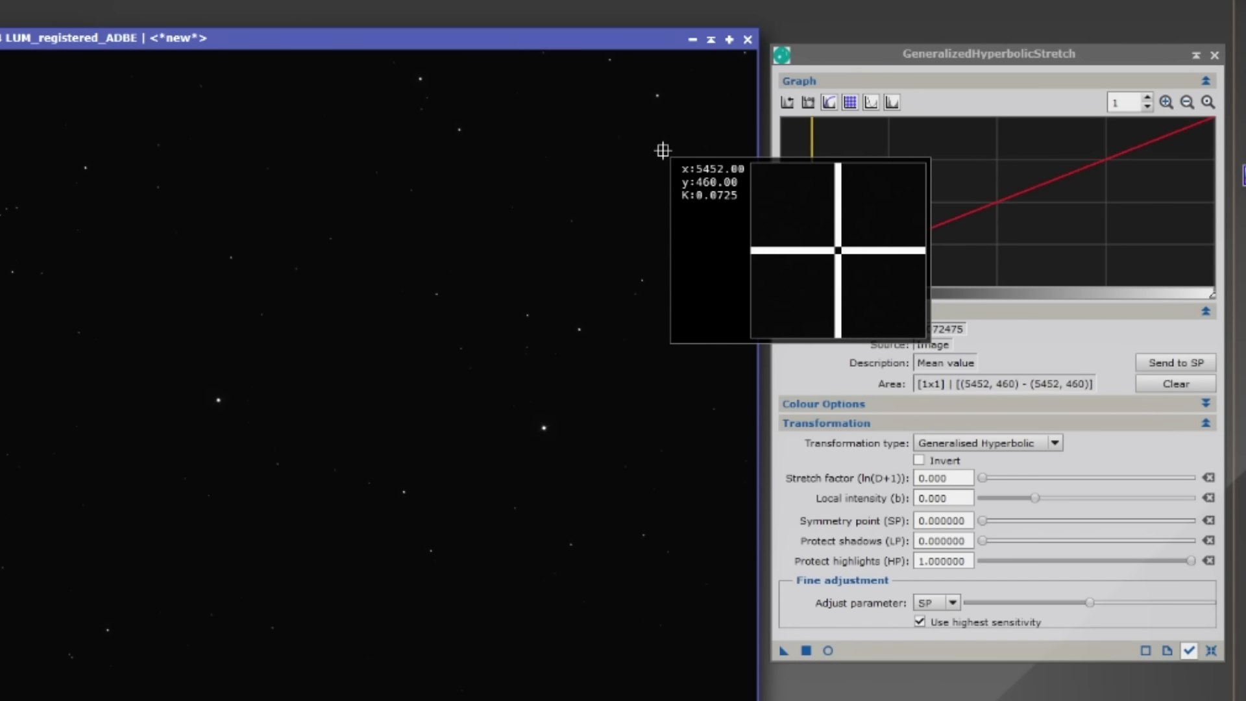
drag(662, 150, 659, 151)
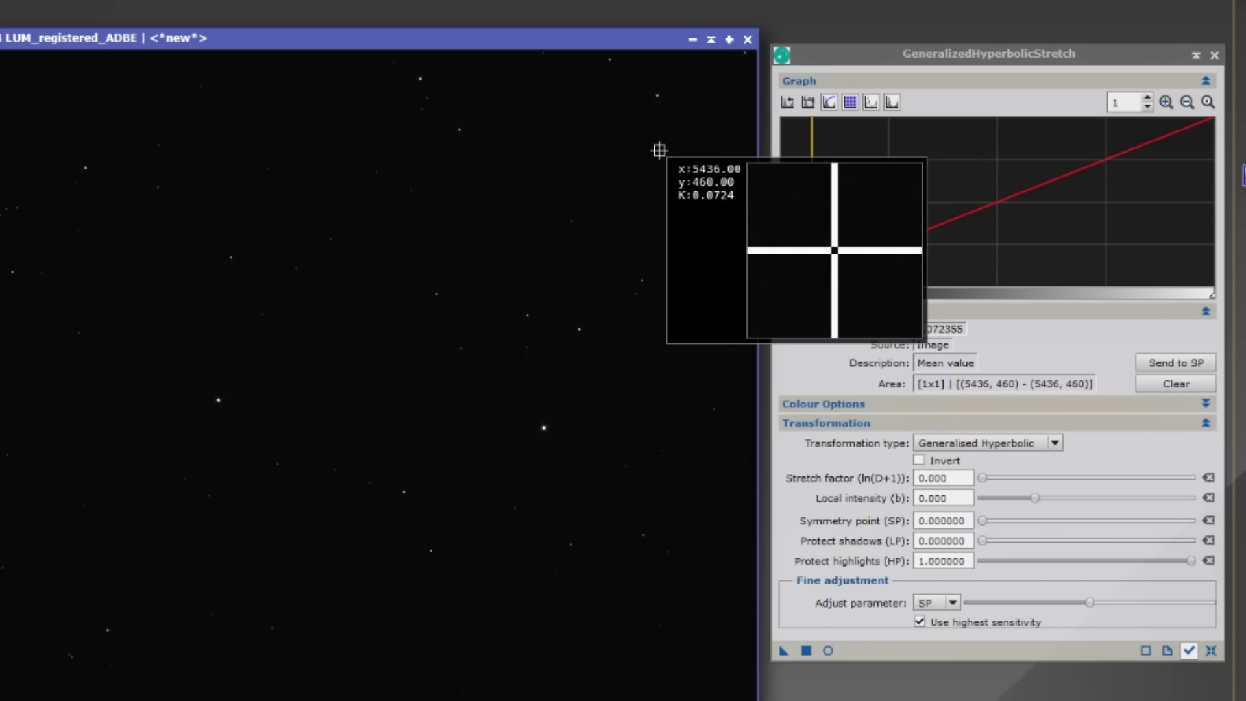
drag(659, 151, 659, 150)
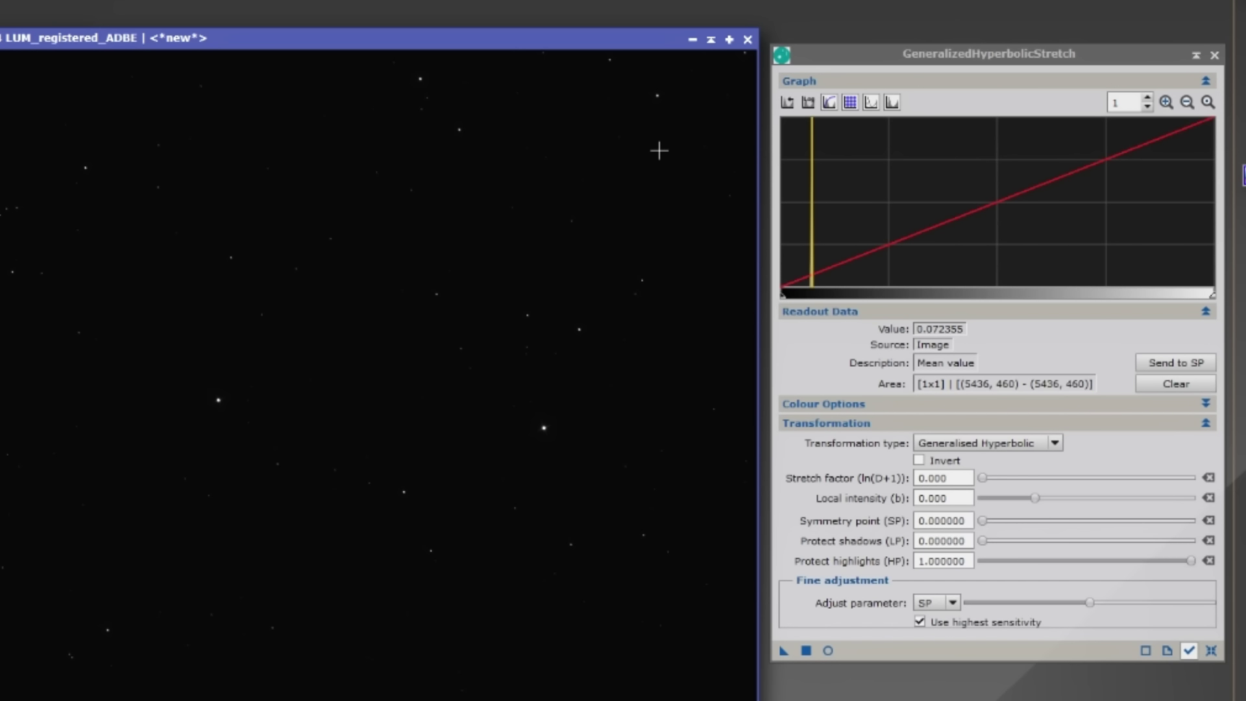
click(1165, 103)
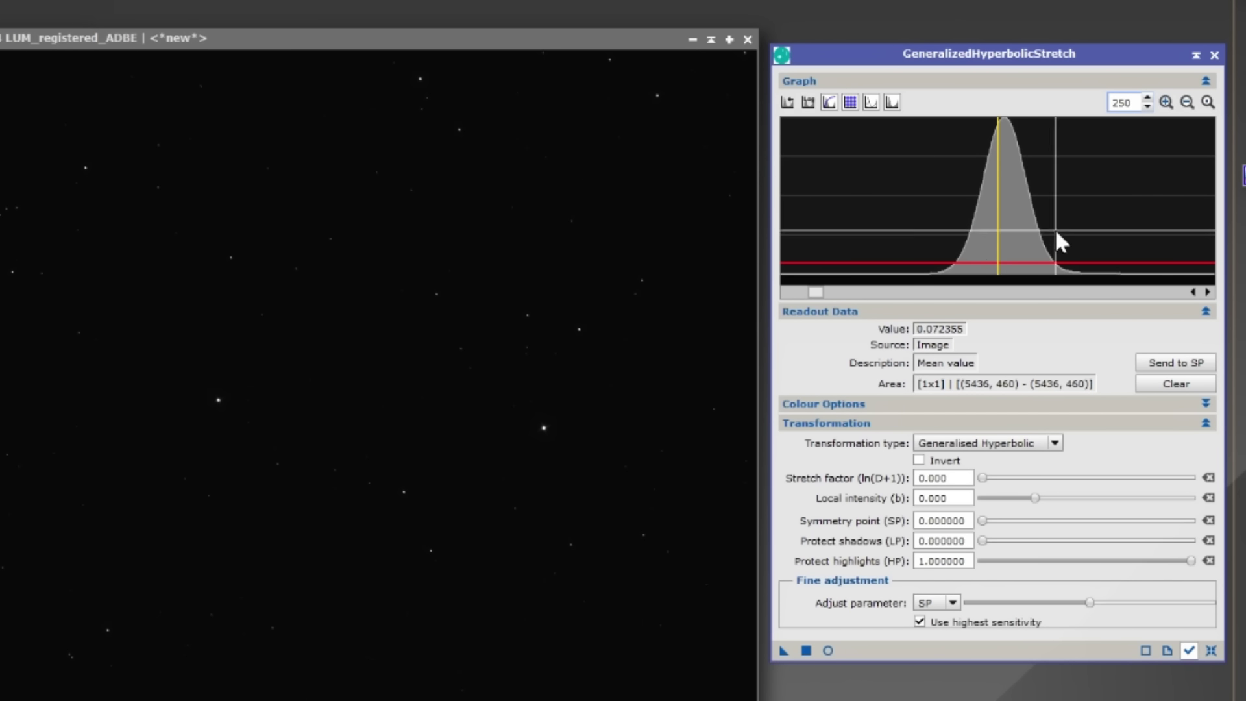
mouse_move(1129, 198)
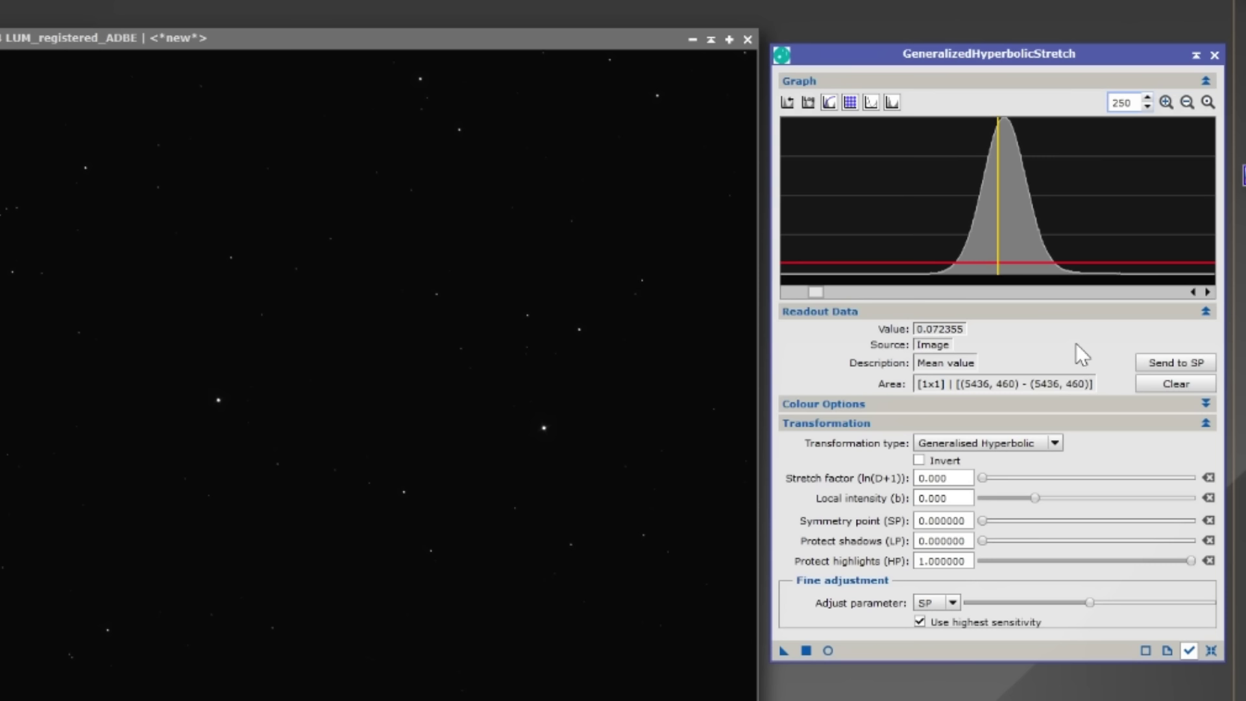
Choose the Linear transformation, set the blackpoint to 0.002731 at the start of the histogram data, and apply it to LUM_registered_ADBE
click(942, 445)
click(939, 523)
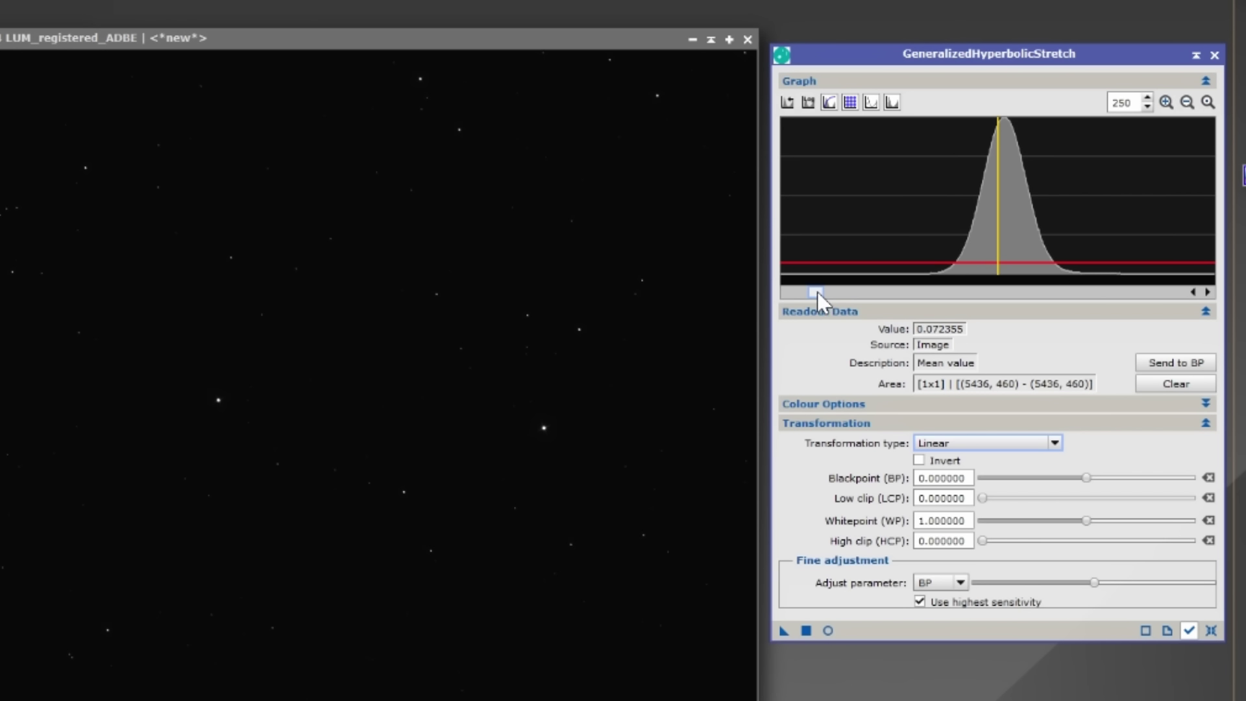
drag(819, 292, 783, 291)
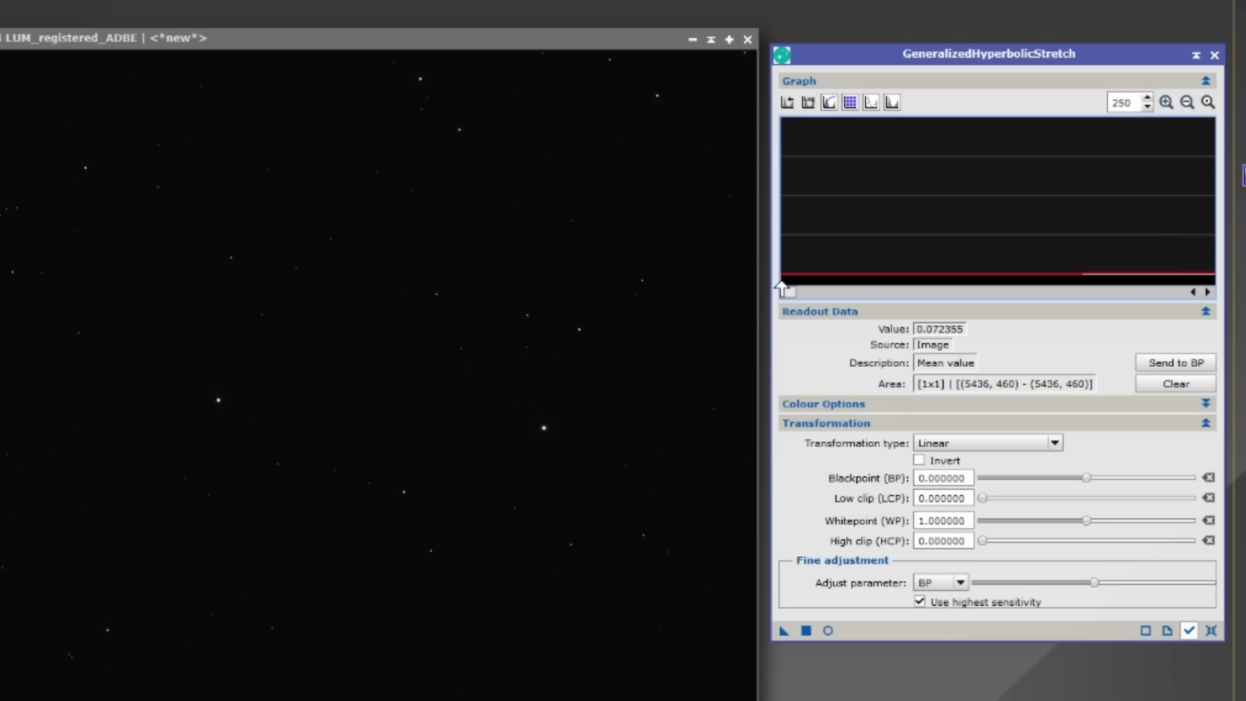
mouse_move(782, 289)
mouse_down()
mouse_move(1113, 292)
mouse_move(1077, 292)
mouse_up()
click(807, 631)
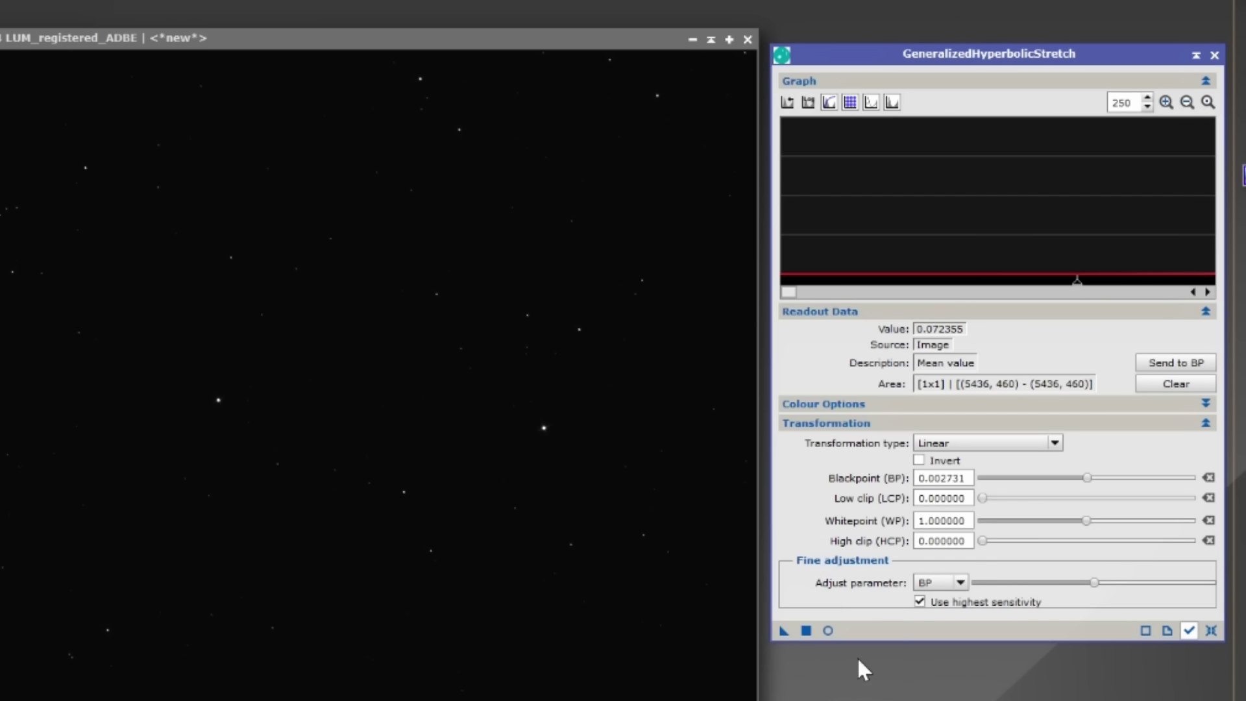
Reset the stretch parameters, check the background level of LUM_registered_ADBE with a readout, and clear the readout
click(1210, 630)
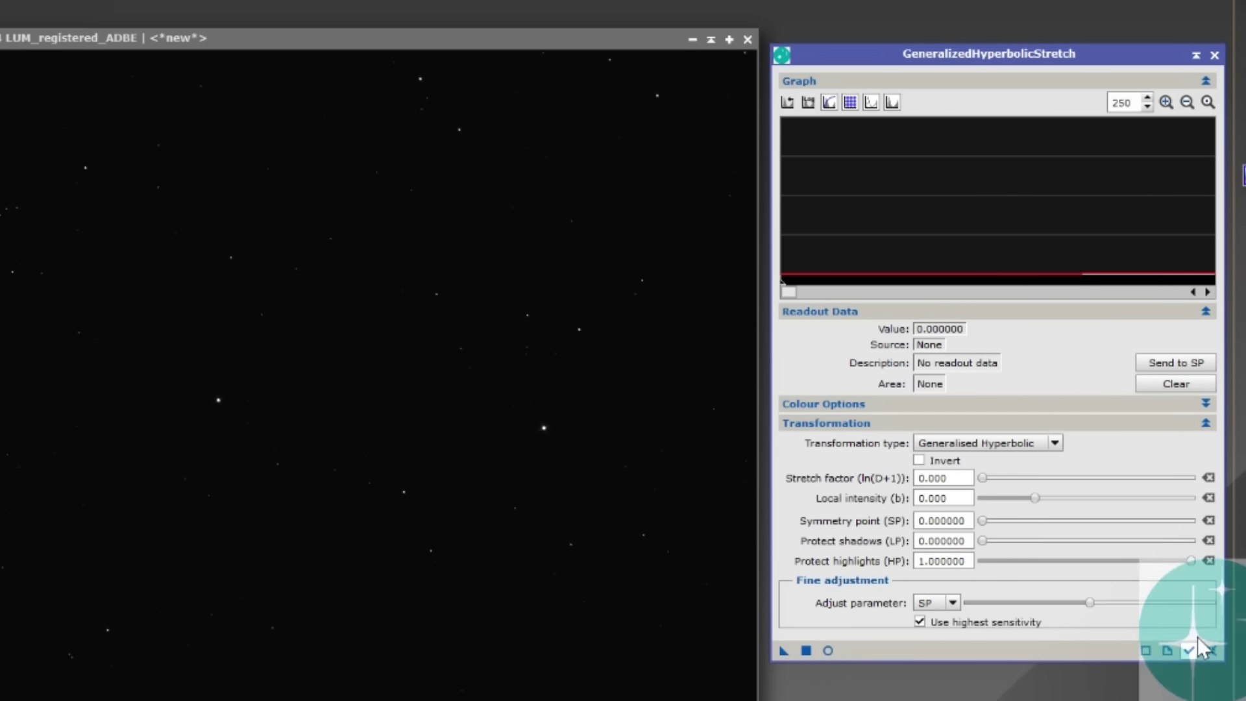
click(664, 140)
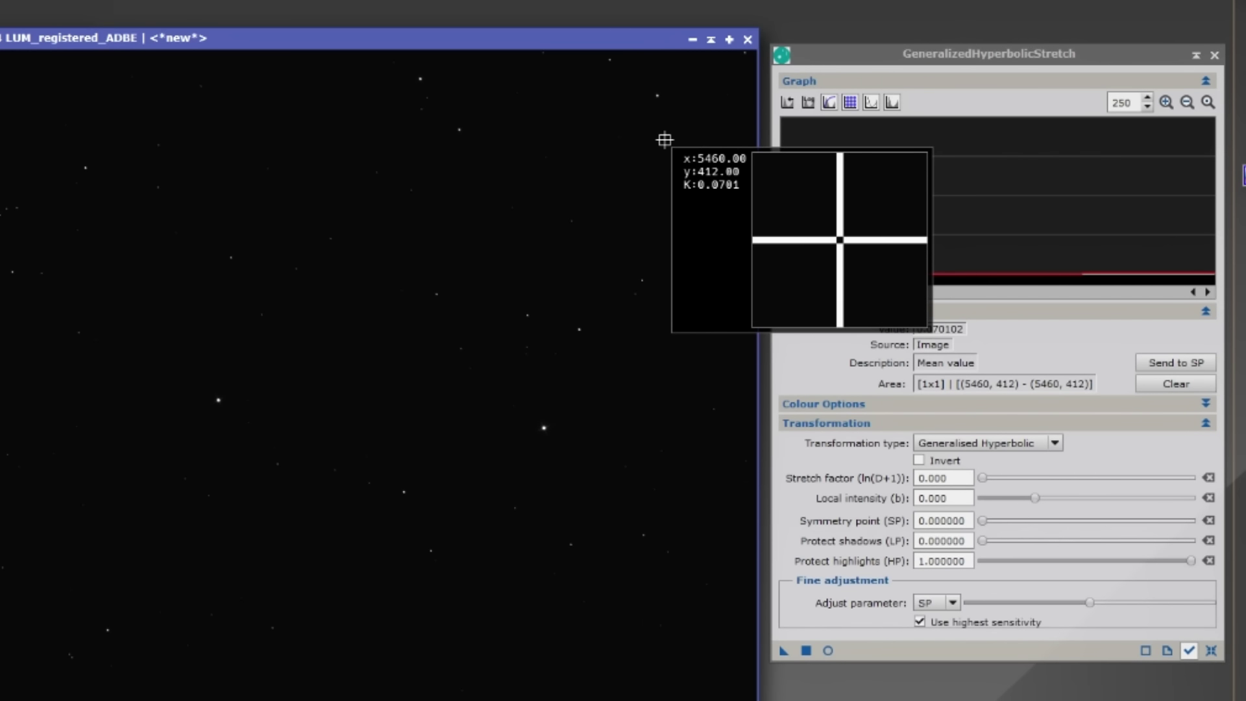
click(1211, 650)
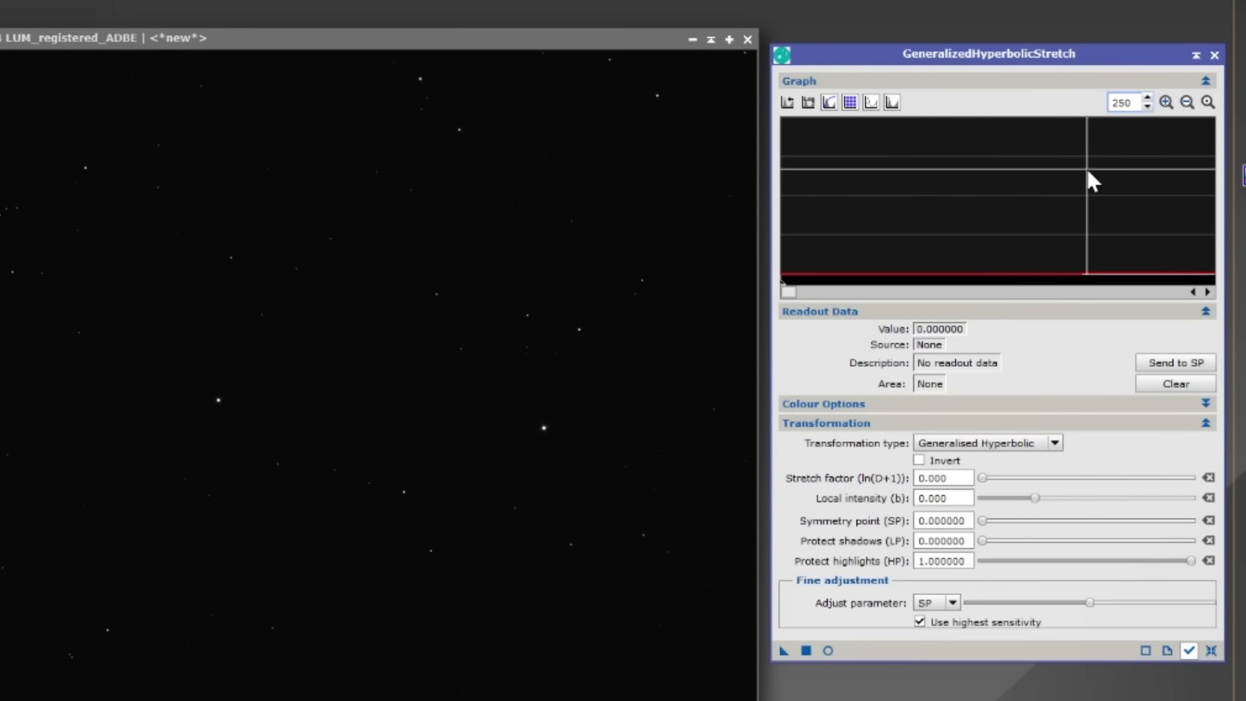
Apply a Linear transformation with the blackpoint at 0.002209 to LUM_registered_ADBE and reset the stretch parameters
click(941, 441)
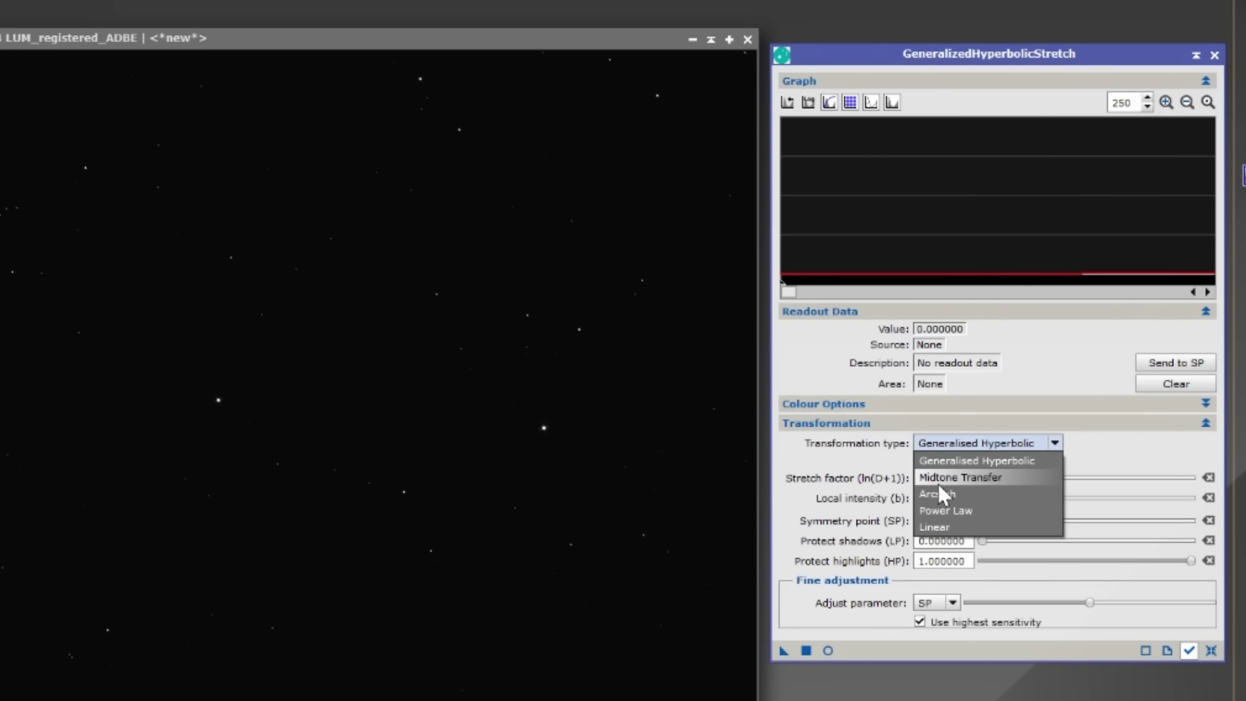
click(947, 523)
drag(781, 283, 1020, 286)
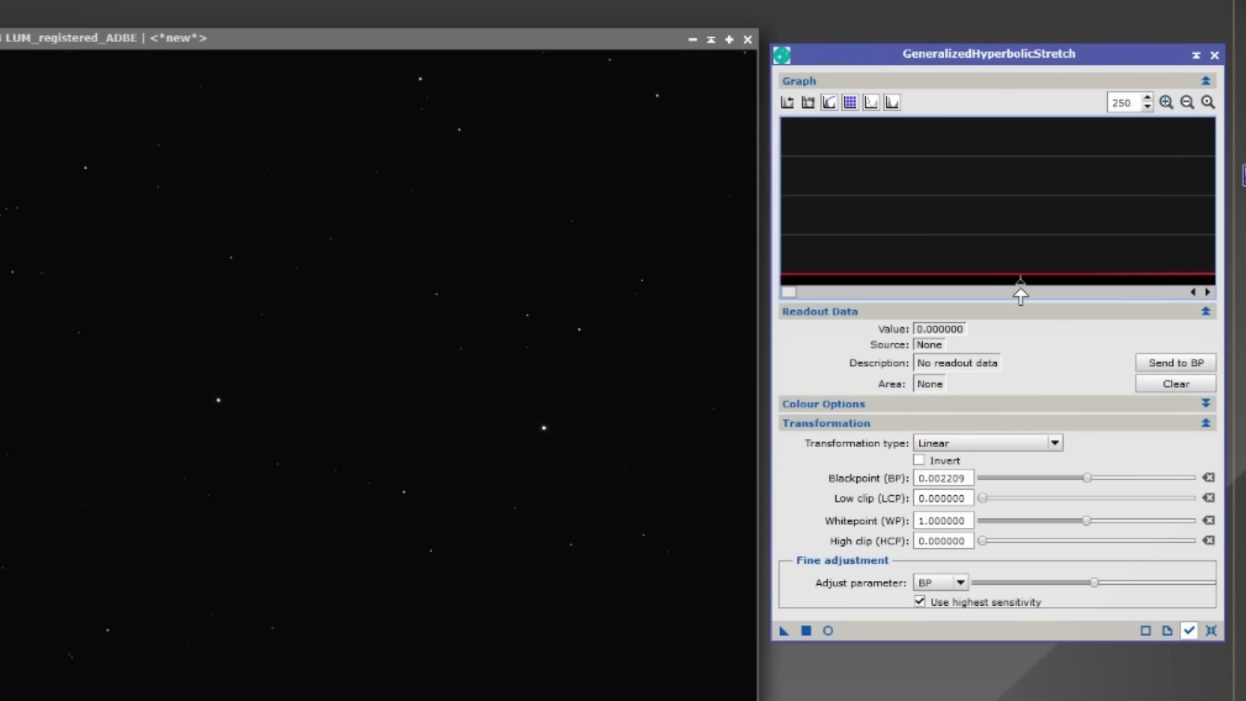
click(806, 632)
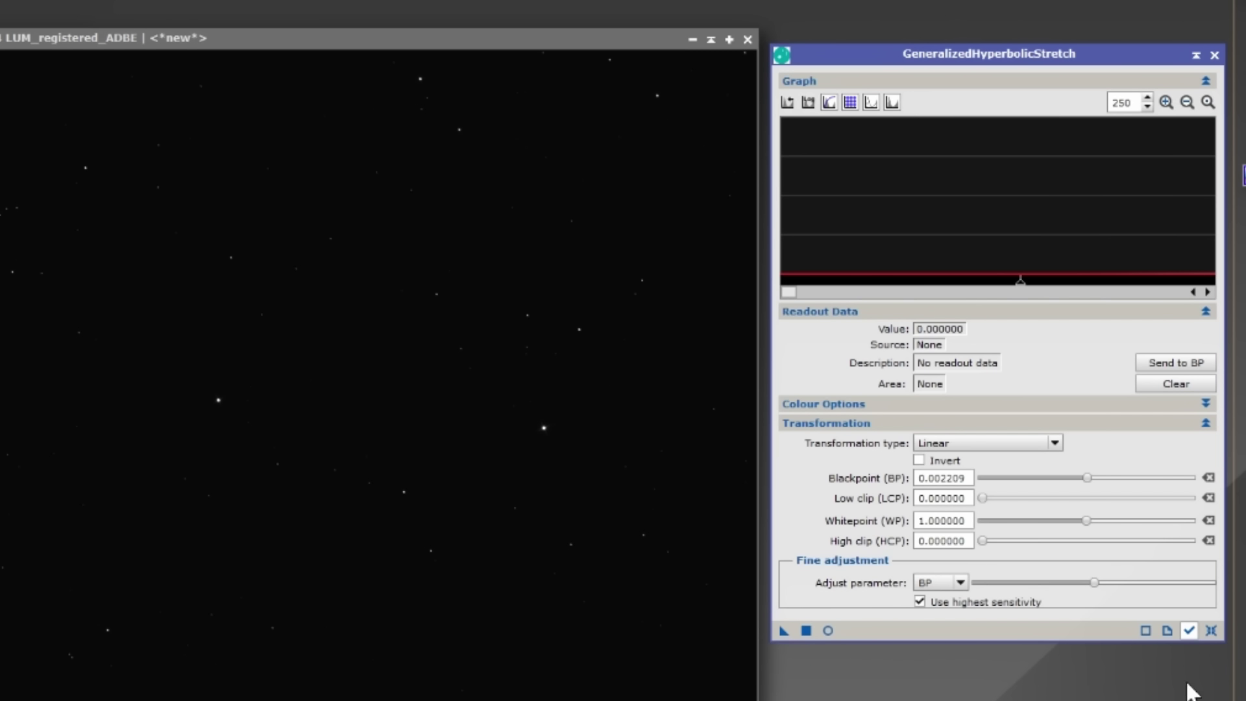
click(1211, 633)
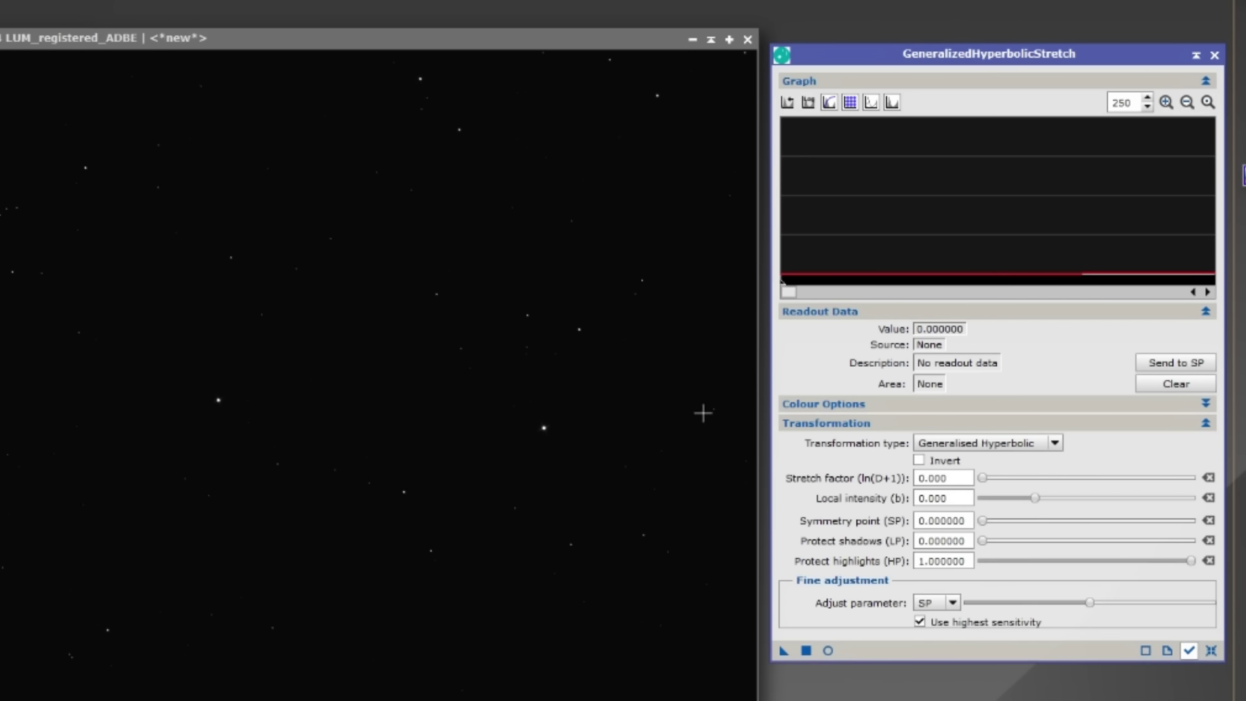
Sample the background of LUM_registered_ADBE as readout data and inspect its histogram peak at graph zooms of 1 and 250
click(663, 141)
drag(662, 142, 665, 145)
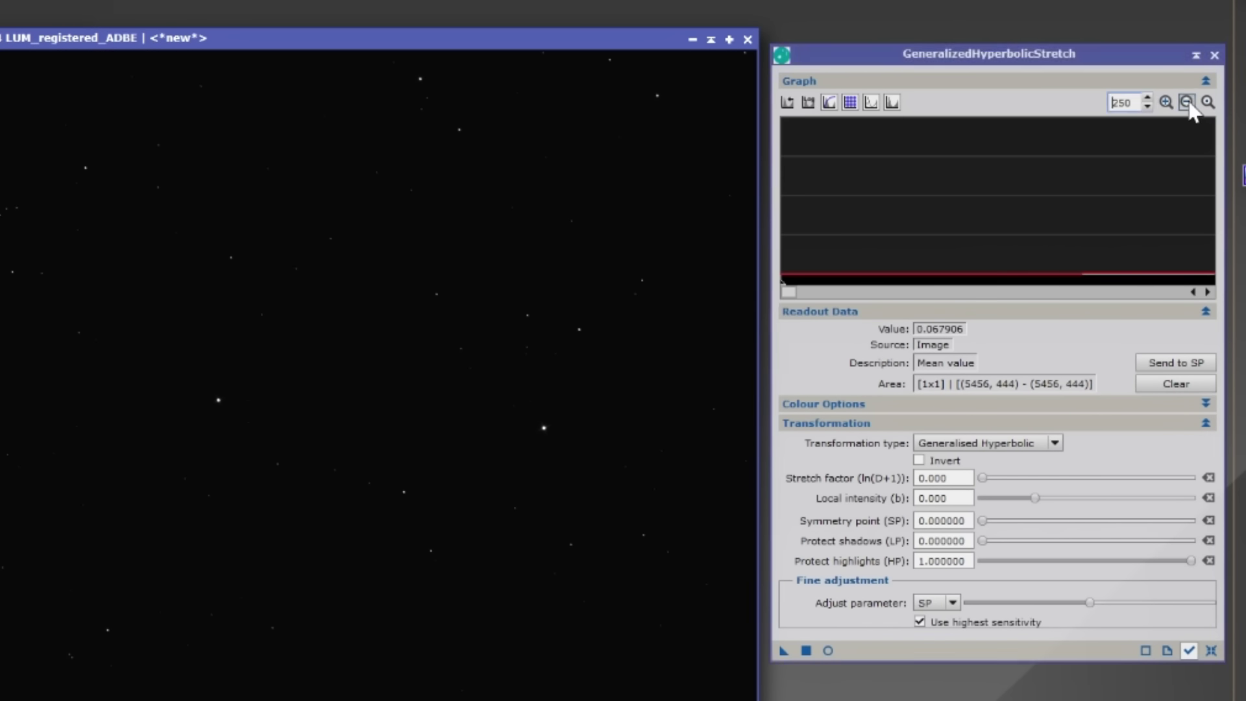
click(1187, 102)
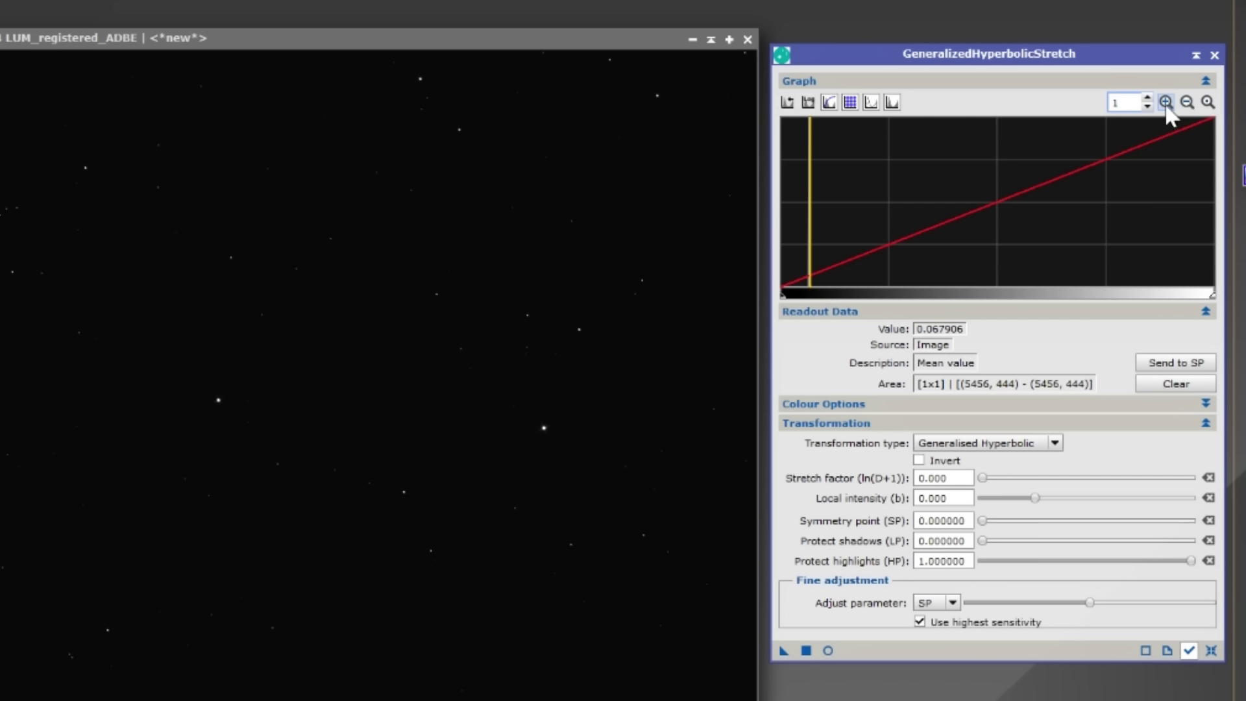
click(1166, 103)
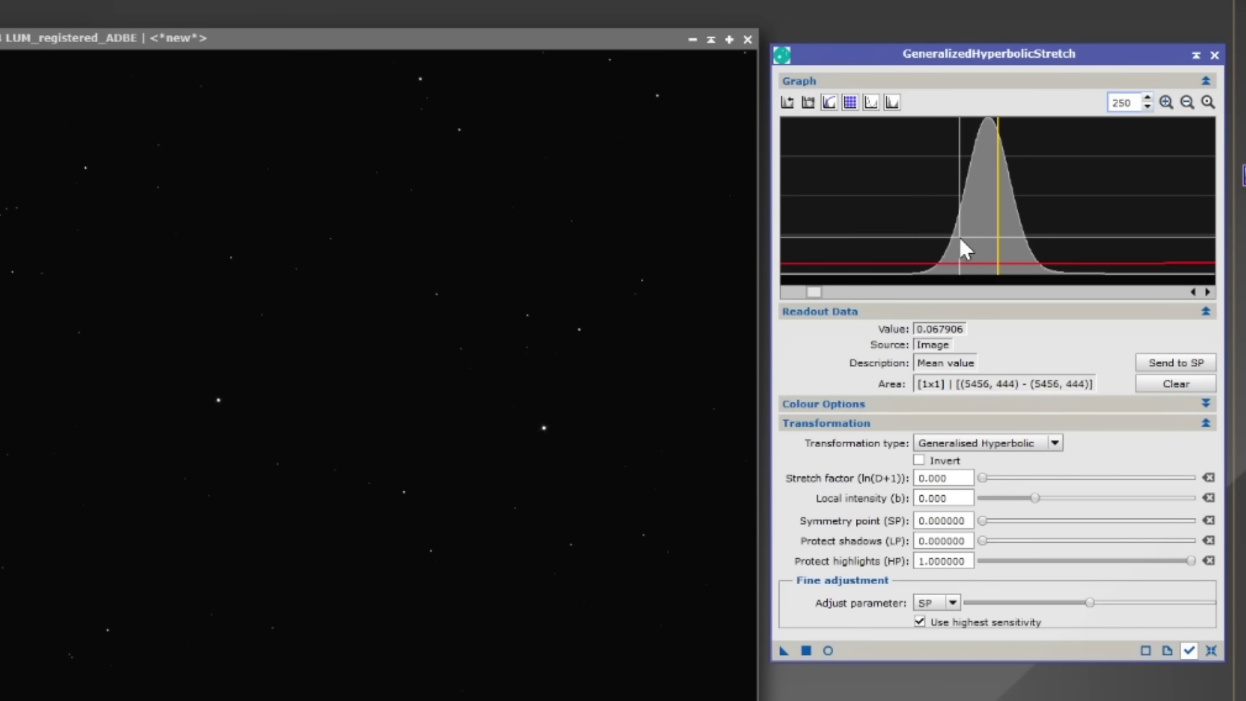
mouse_move(959, 239)
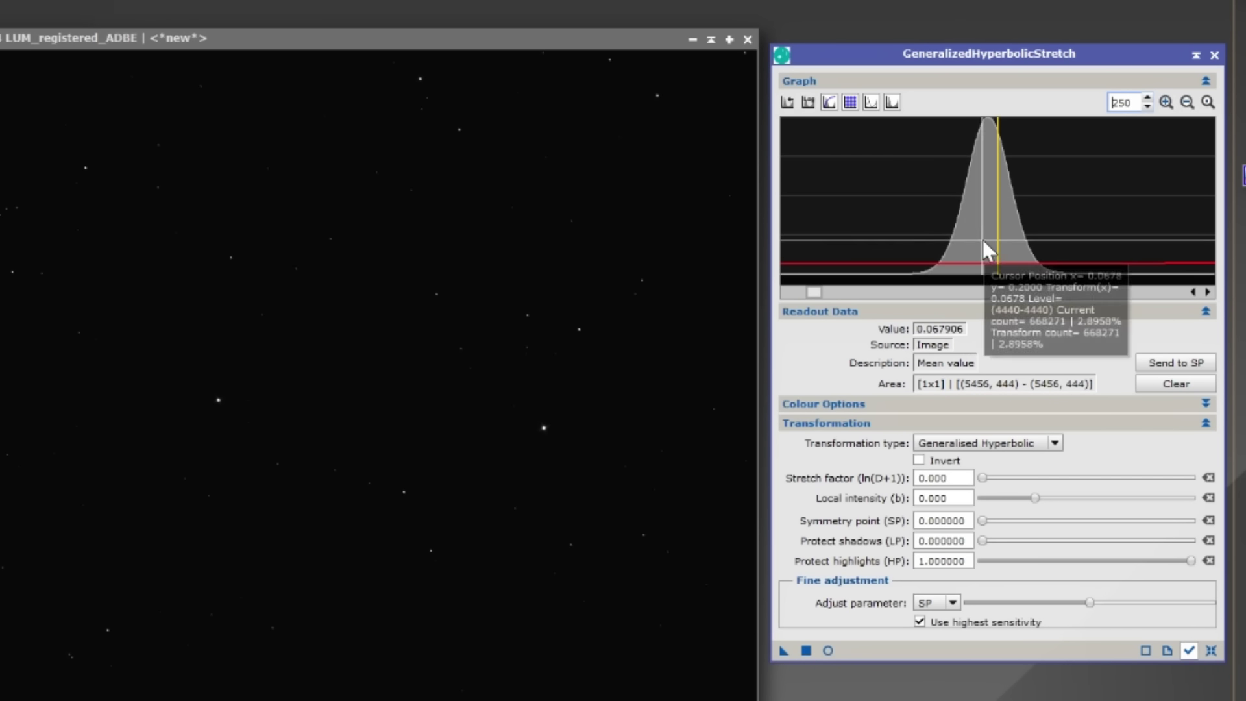
Apply a Linear transformation with the blackpoint at 0.003068 to LUM_registered_ADBE and reset the stretch parameters
click(946, 441)
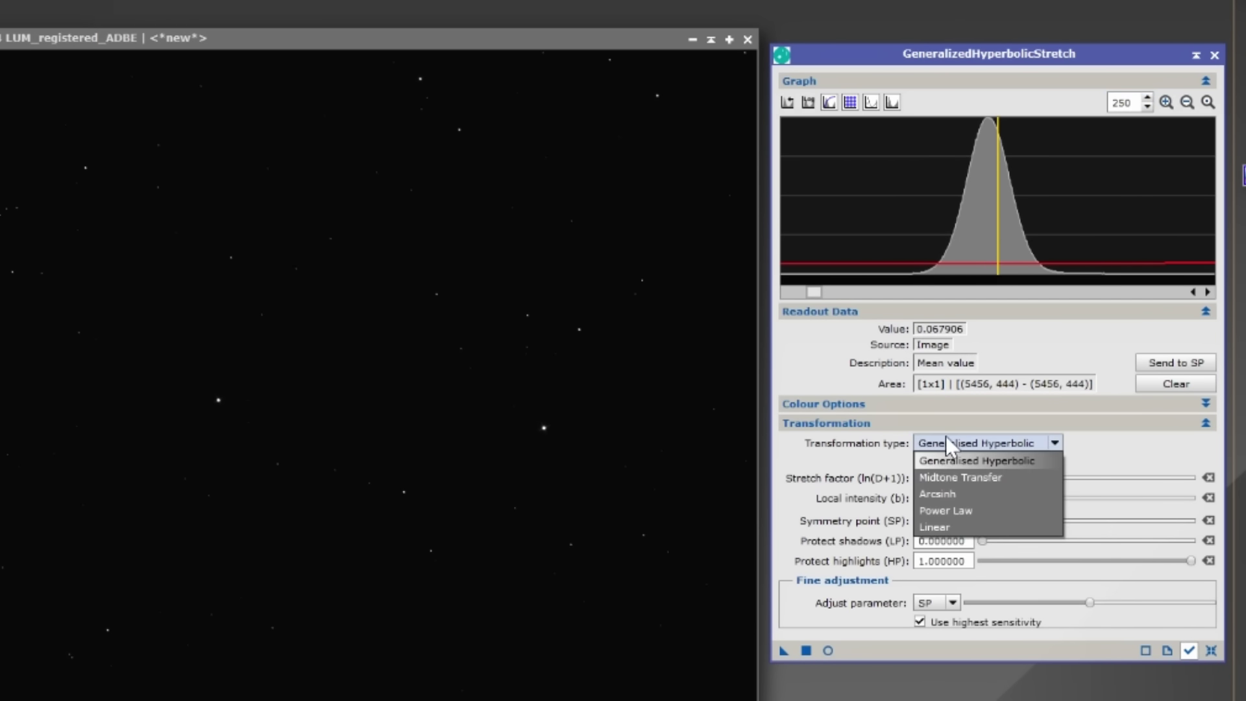
click(940, 526)
mouse_move(816, 290)
mouse_down()
mouse_move(769, 293)
mouse_move(1048, 286)
mouse_move(1117, 297)
mouse_up()
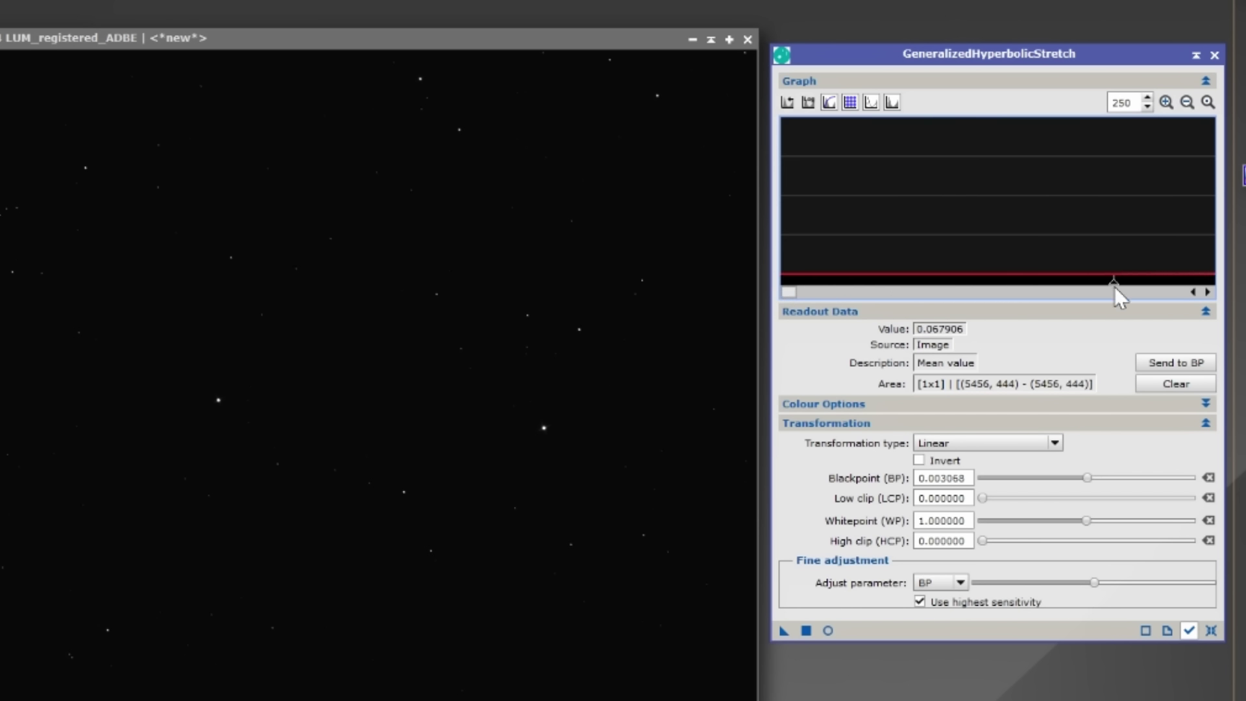
click(806, 629)
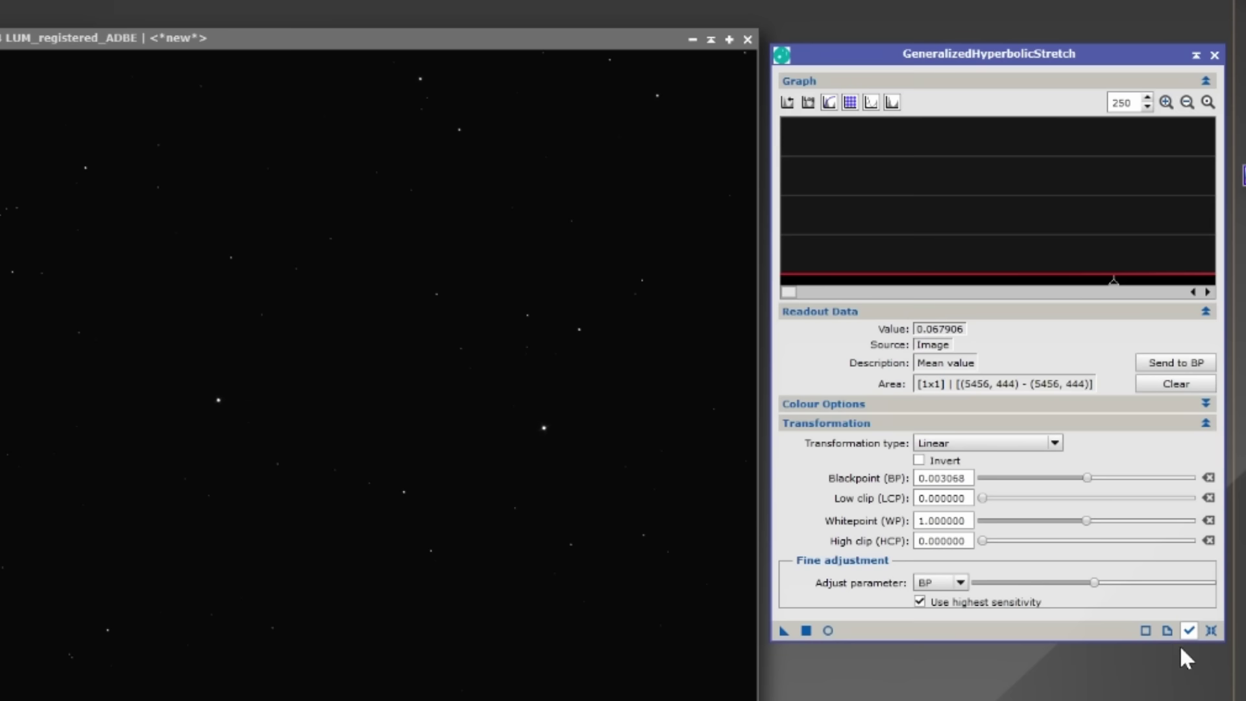
click(1211, 629)
Inspect the histogram over its full range at zoom 1 and check the image's background level with a readout
click(1187, 102)
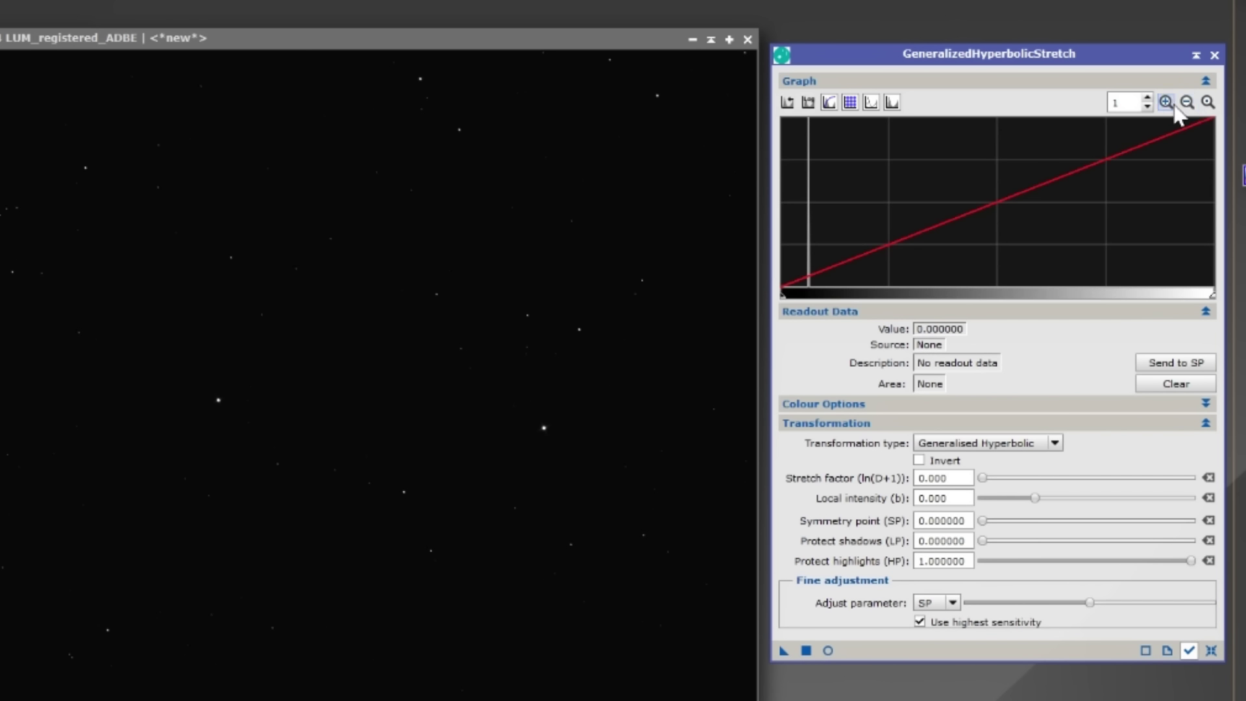
click(1166, 103)
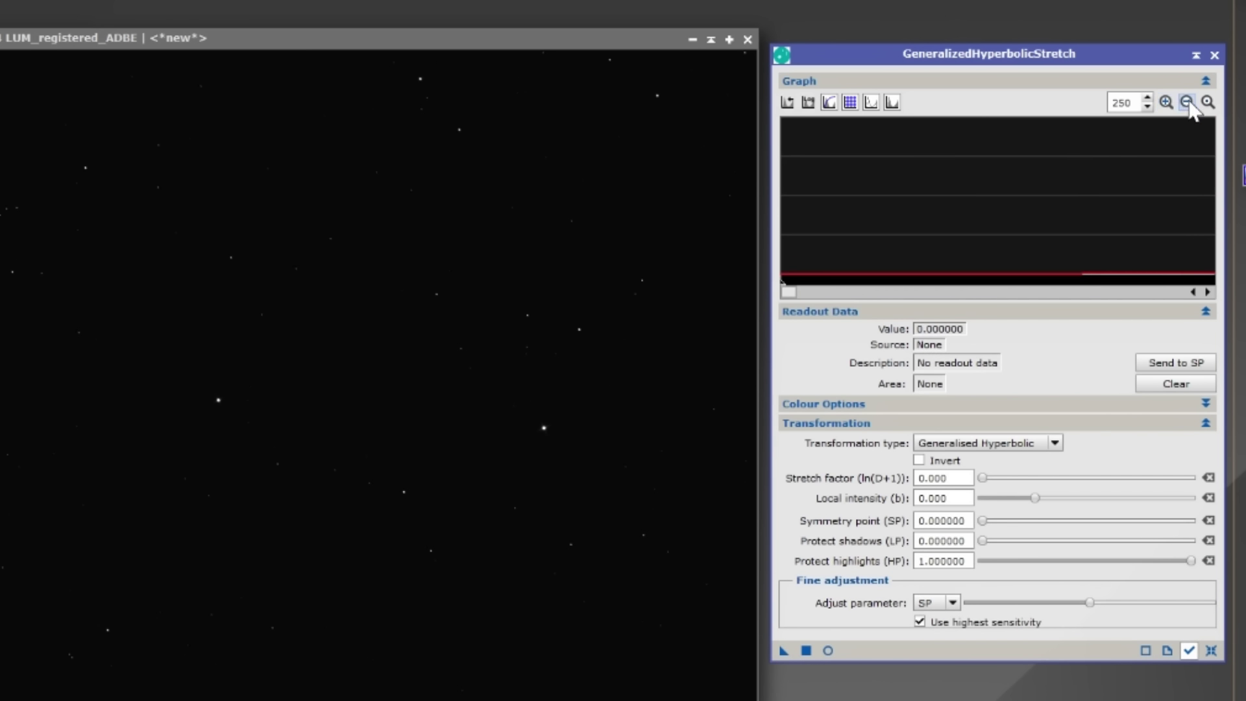
click(1189, 102)
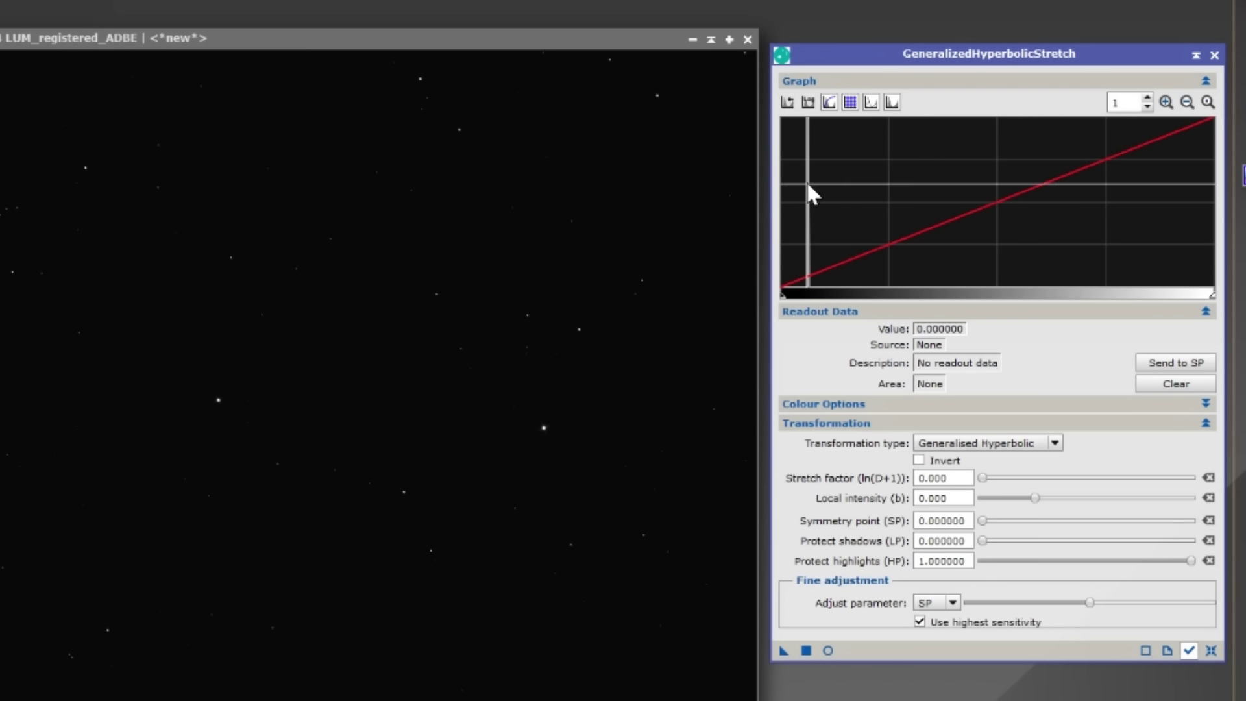
click(654, 140)
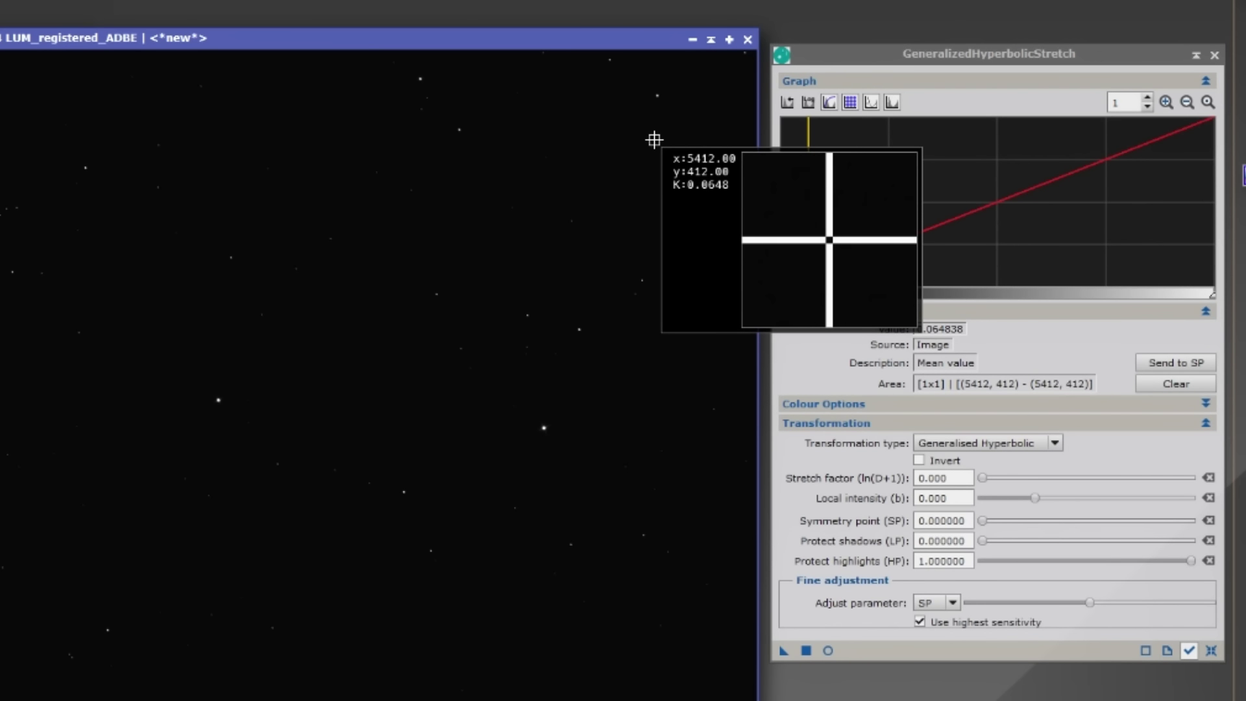
drag(654, 140, 654, 141)
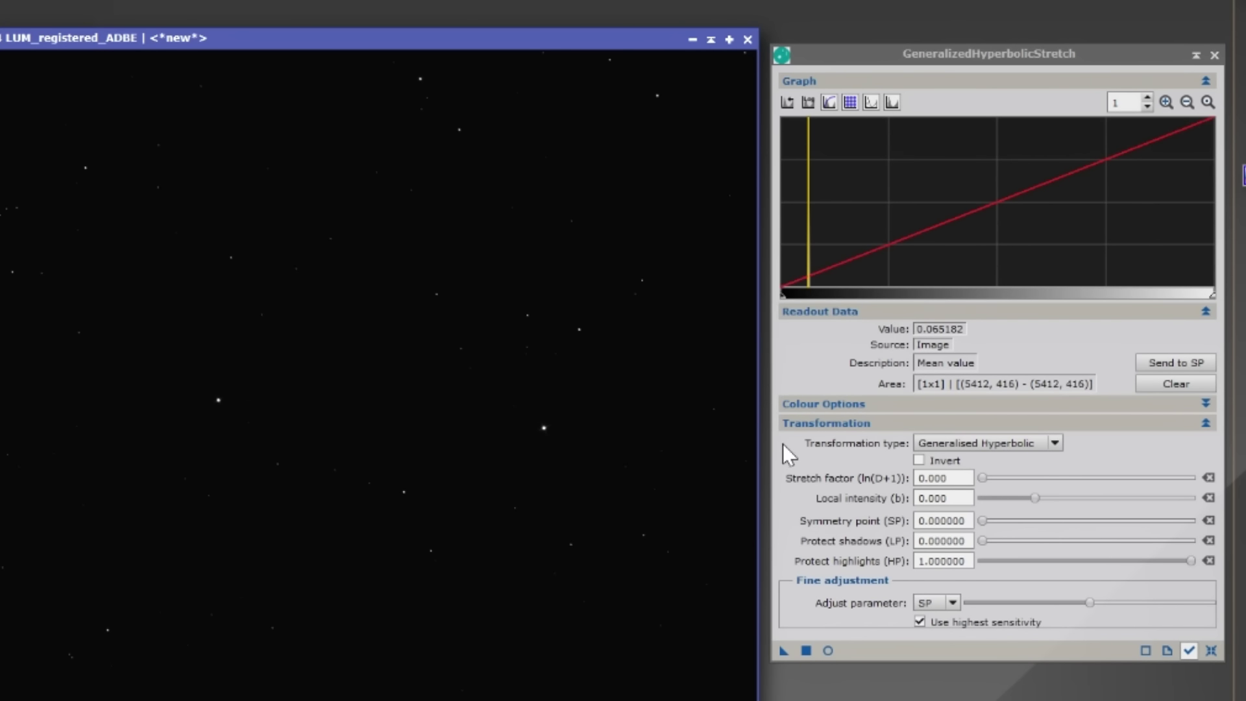
Apply a Linear transformation with the blackpoint at 0.022133, sample the background, and reset the stretch parameters
click(970, 444)
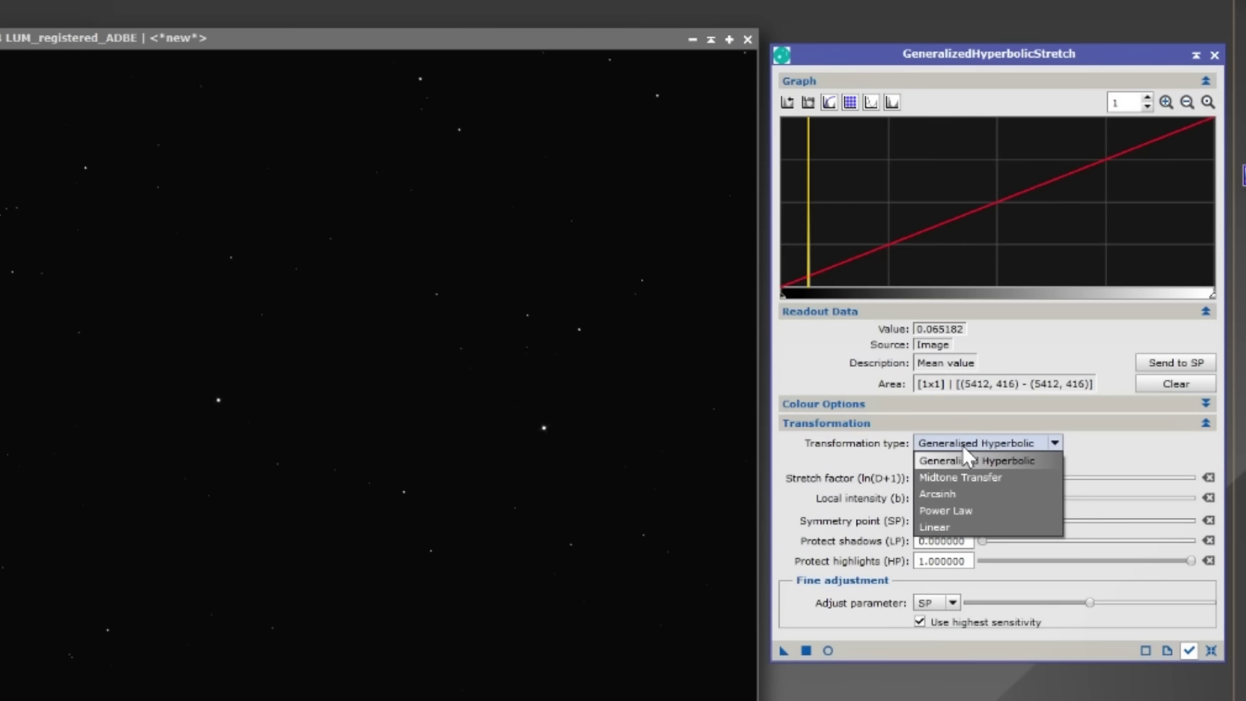
click(934, 525)
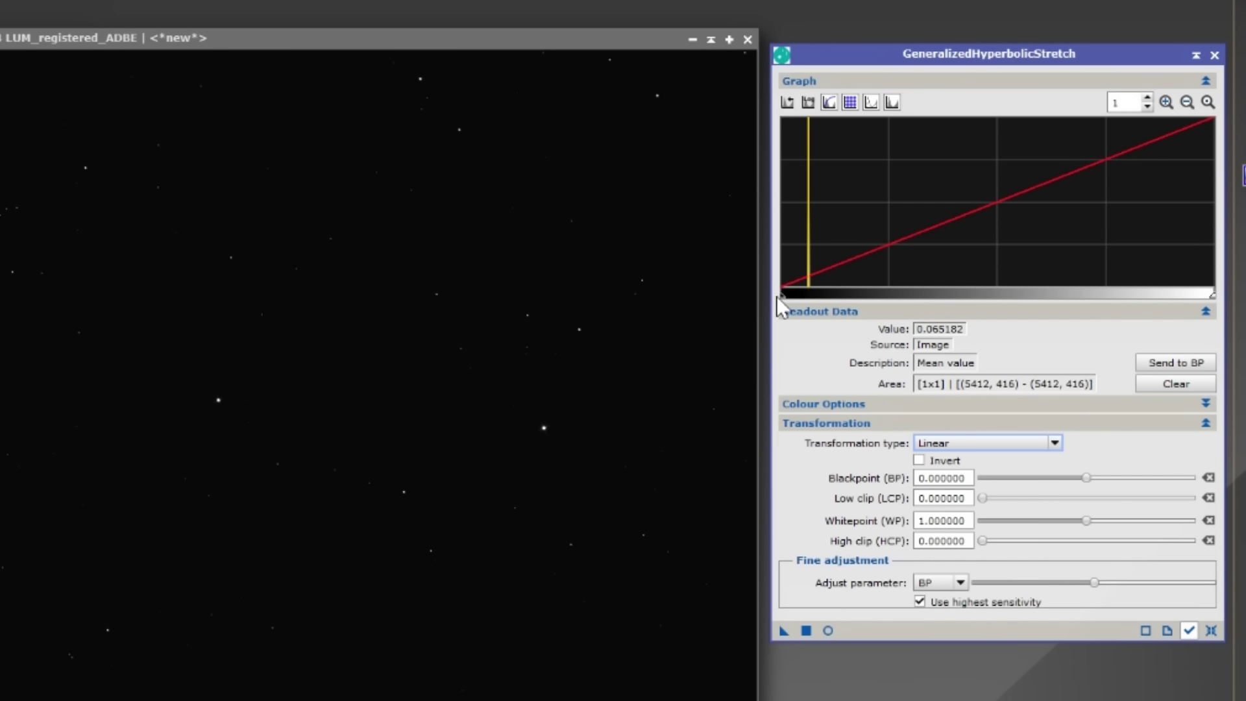
drag(780, 293, 790, 293)
click(806, 629)
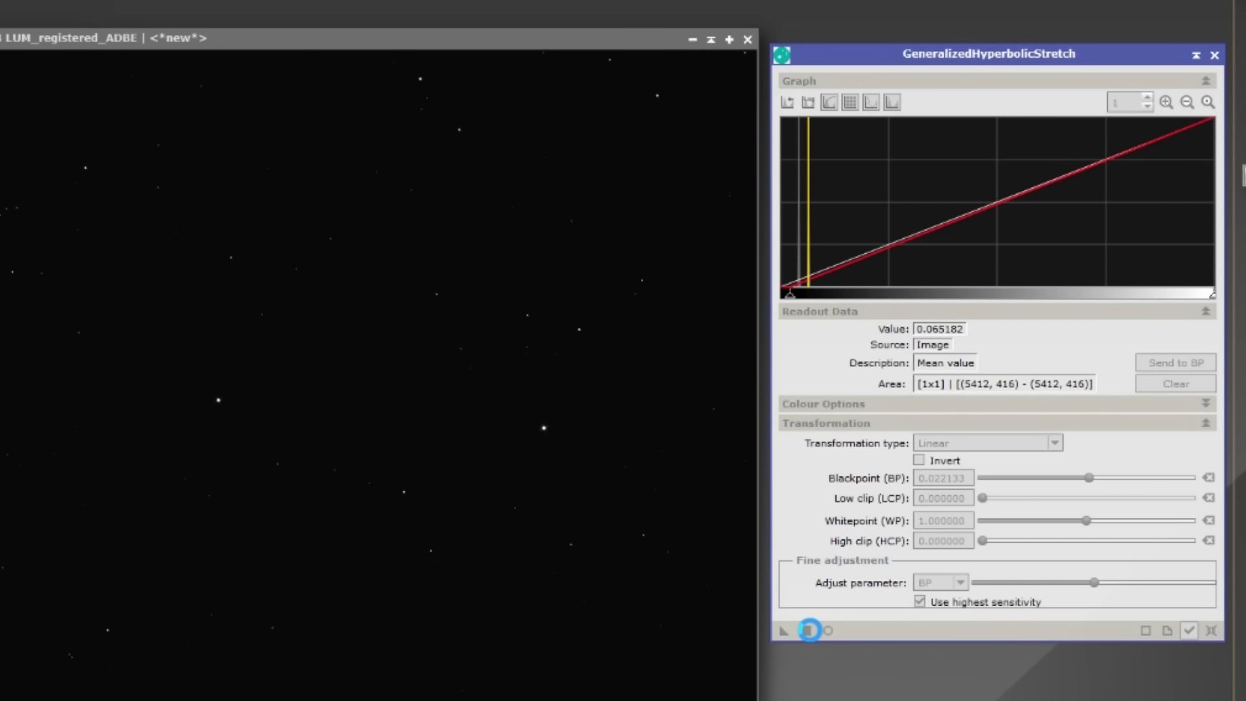
click(646, 150)
drag(646, 149, 648, 146)
click(1210, 629)
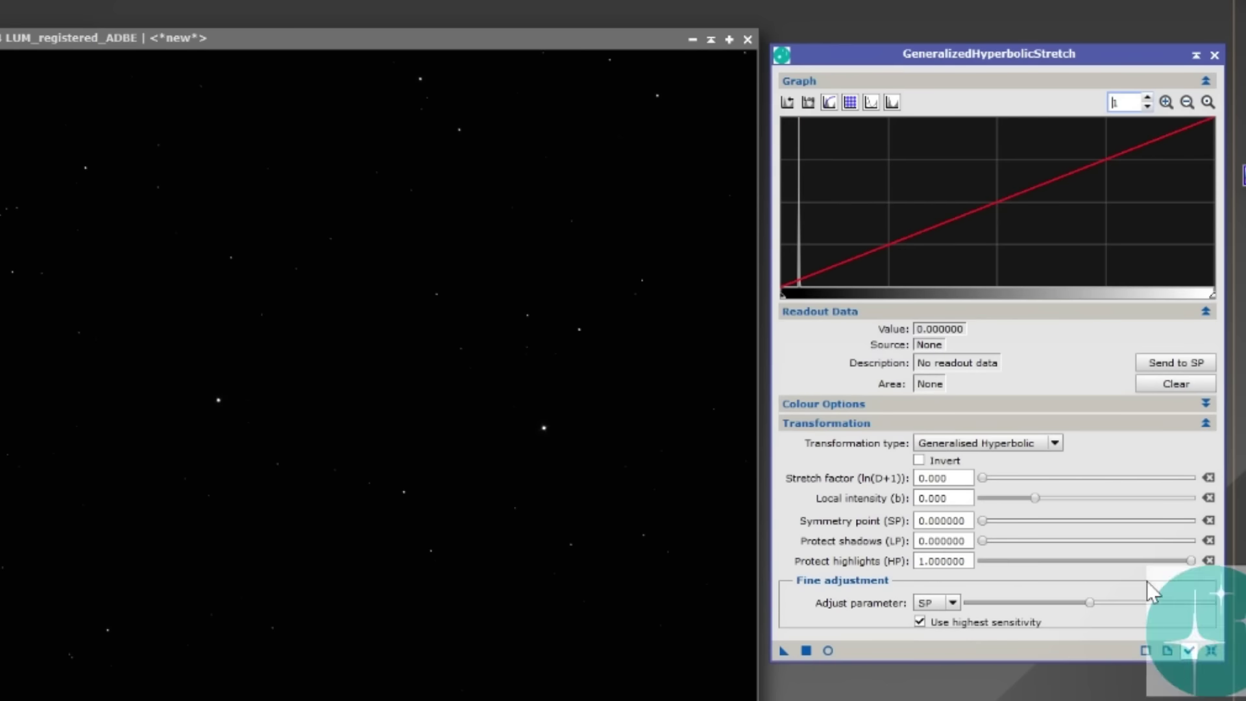
Apply another Linear transformation with the blackpoint at 0.018109, sample the background, and reset the stretch parameters
click(971, 443)
click(941, 526)
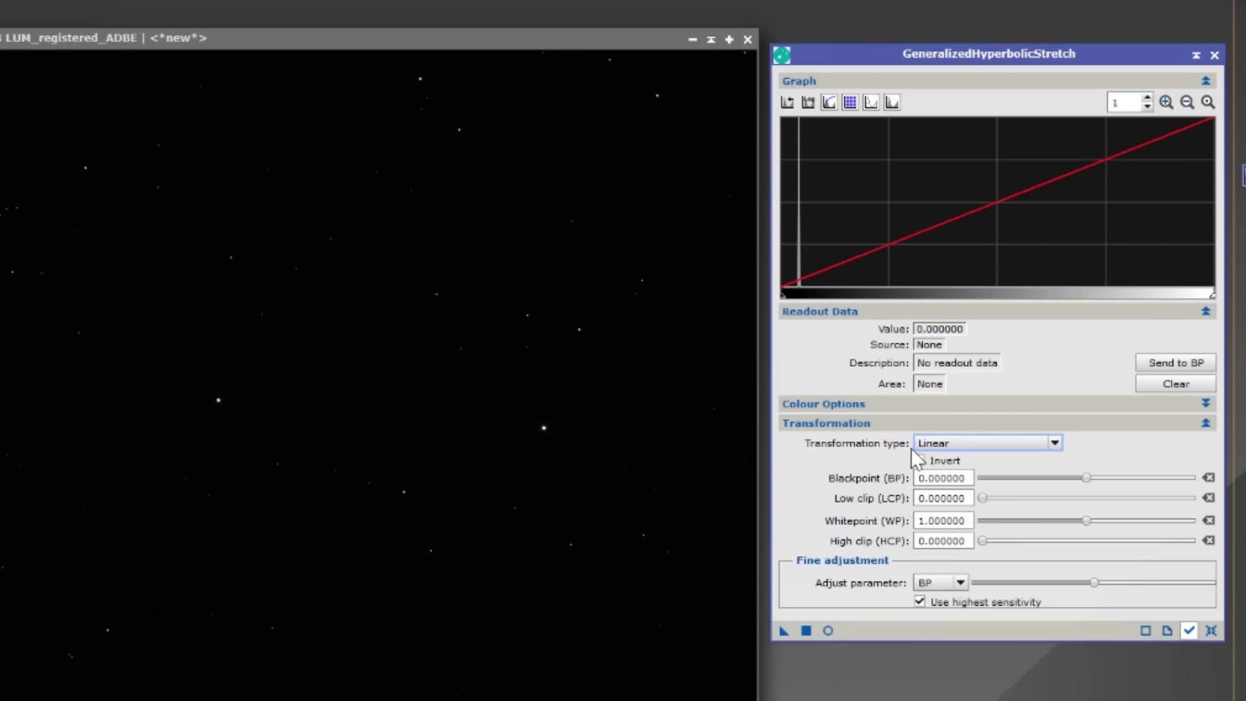
drag(782, 297, 787, 299)
click(805, 629)
click(652, 152)
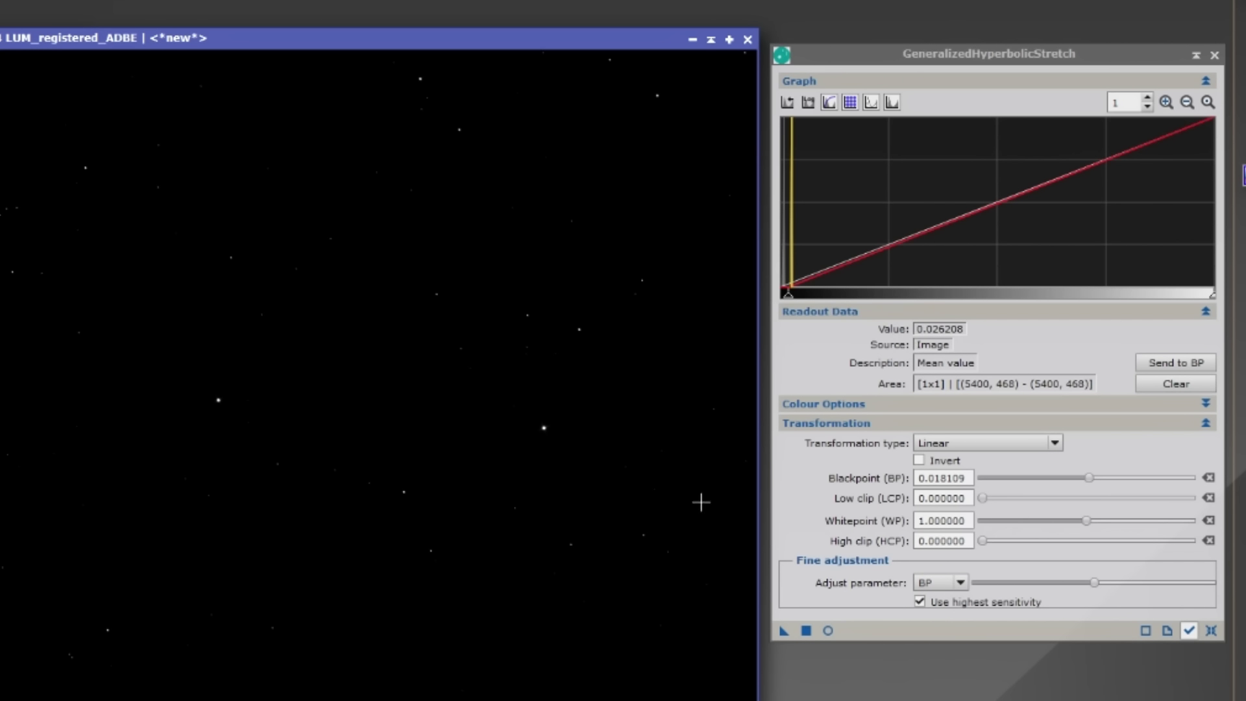
click(1211, 630)
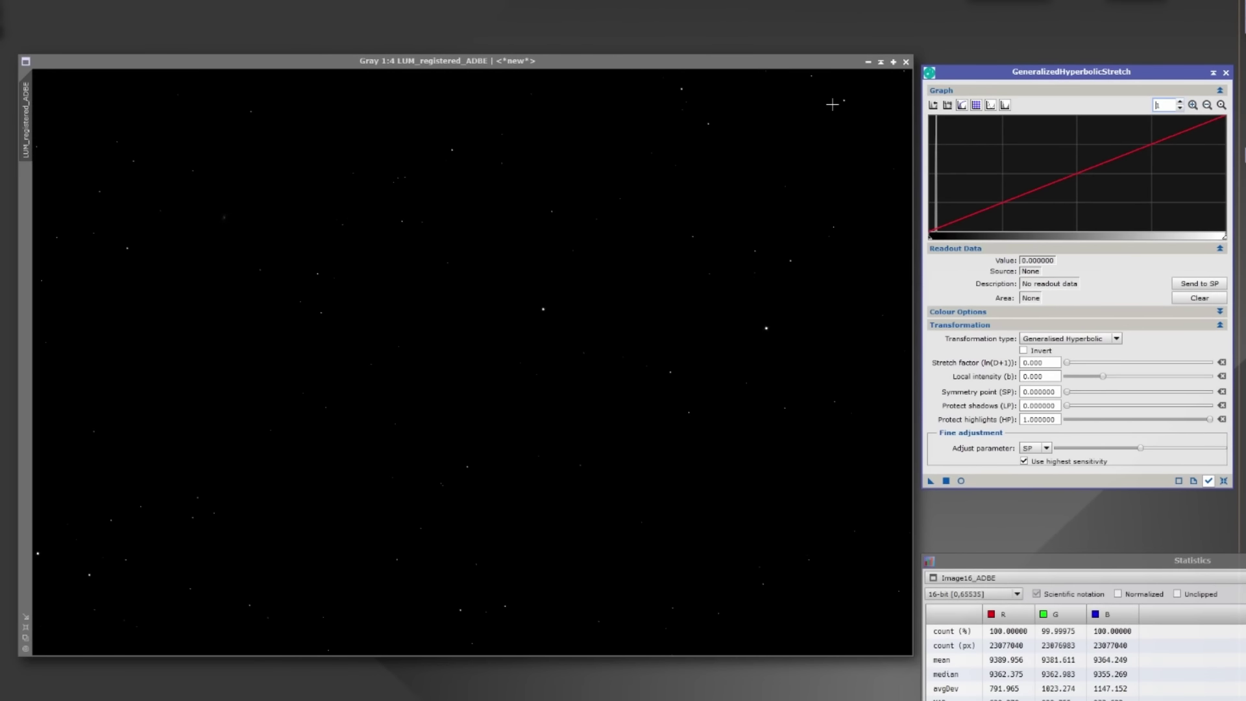
Check the darkened background of LUM_registered_ADBE with readouts at several points near the upper edge
click(851, 129)
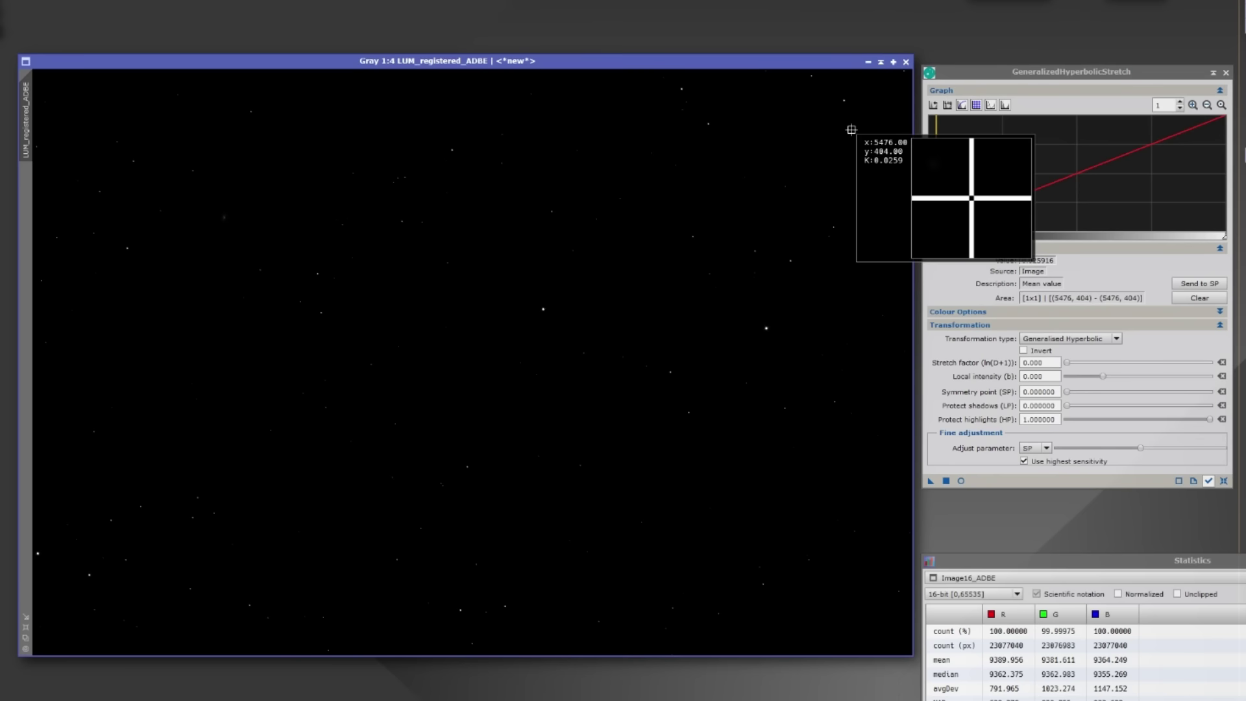
drag(851, 129, 836, 132)
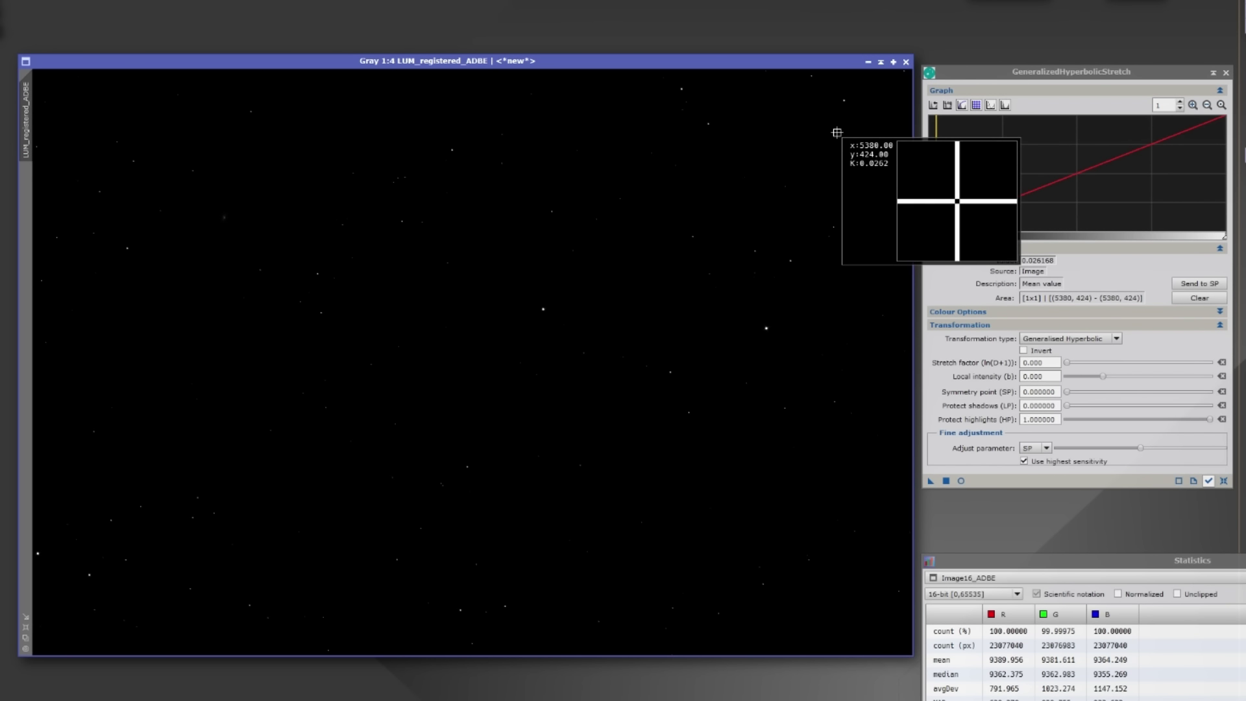
mouse_move(837, 133)
mouse_down()
mouse_move(844, 145)
mouse_move(859, 136)
mouse_up()
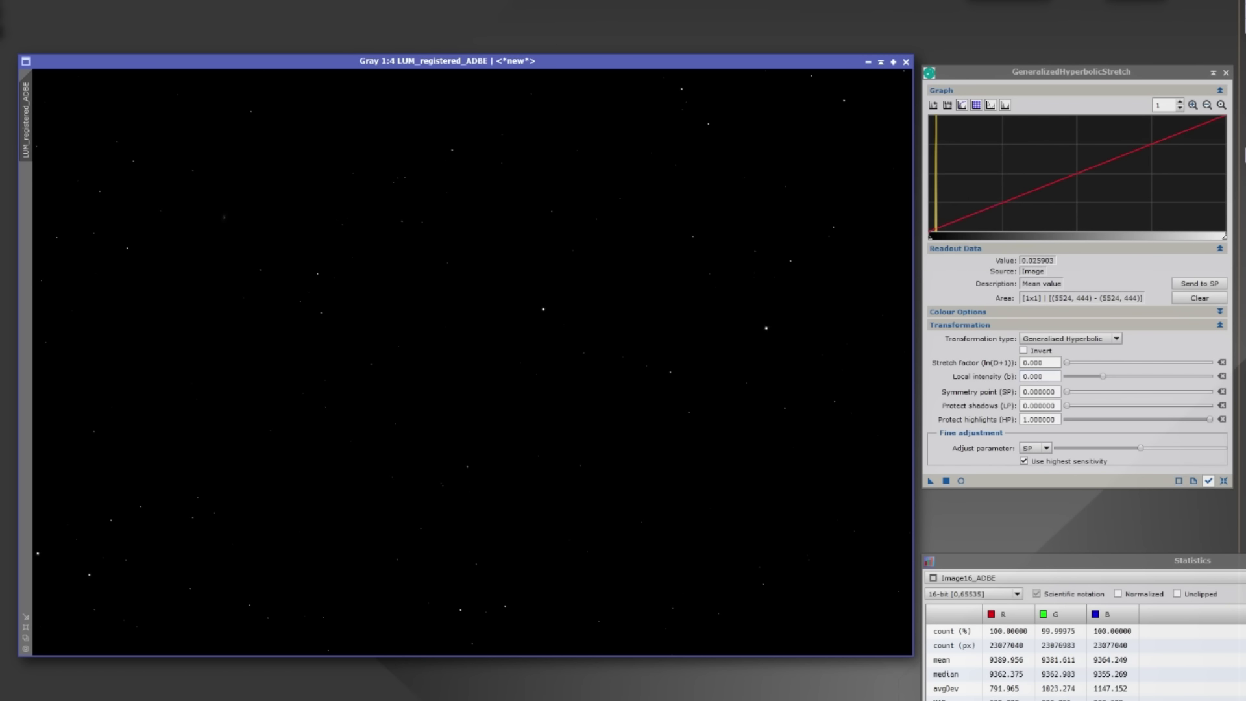
Try a Generalised Hyperbolic stretch with the symmetry point at 0.0239 and a stretch factor of 3.600
click(931, 243)
click(934, 241)
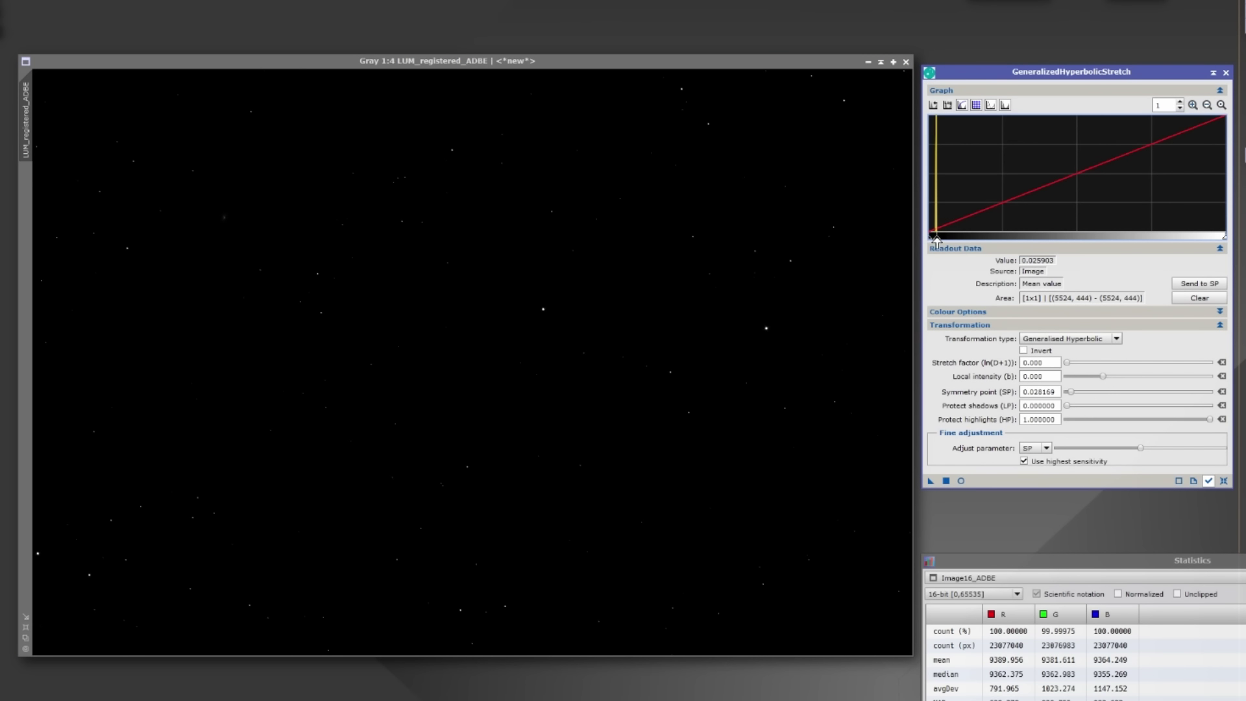
click(1051, 391)
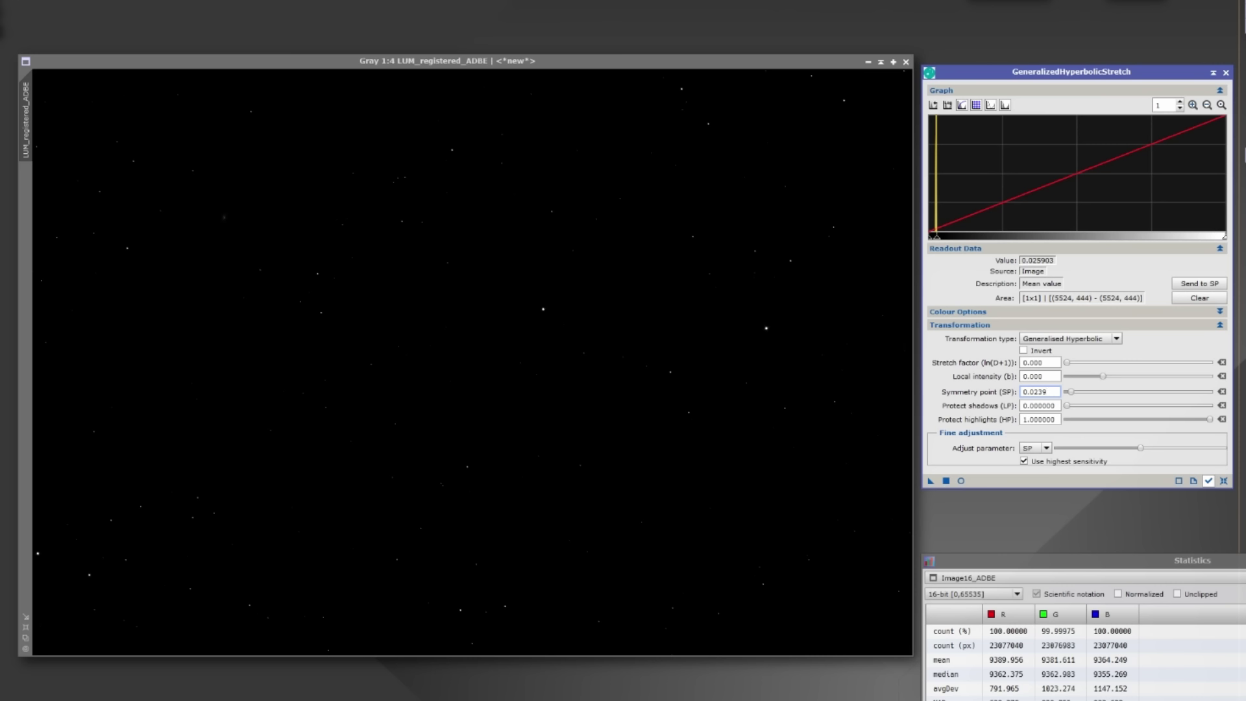
click(1039, 376)
mouse_move(947, 373)
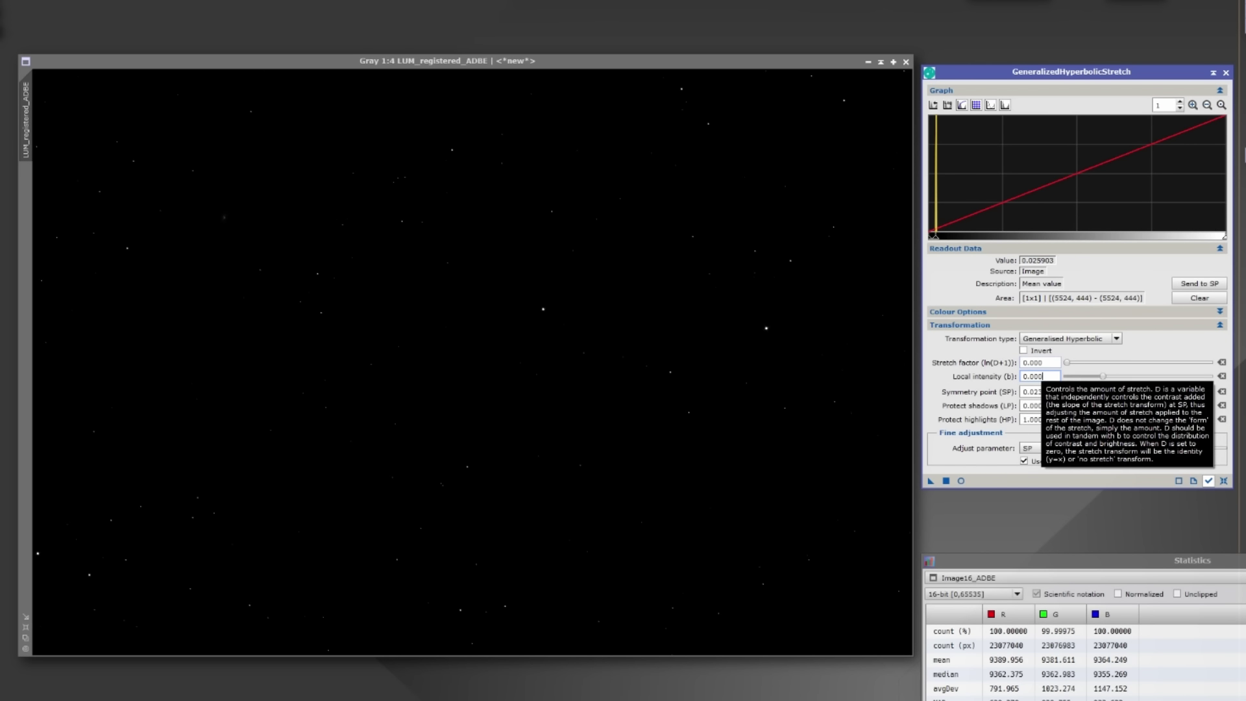
drag(1066, 363, 1096, 371)
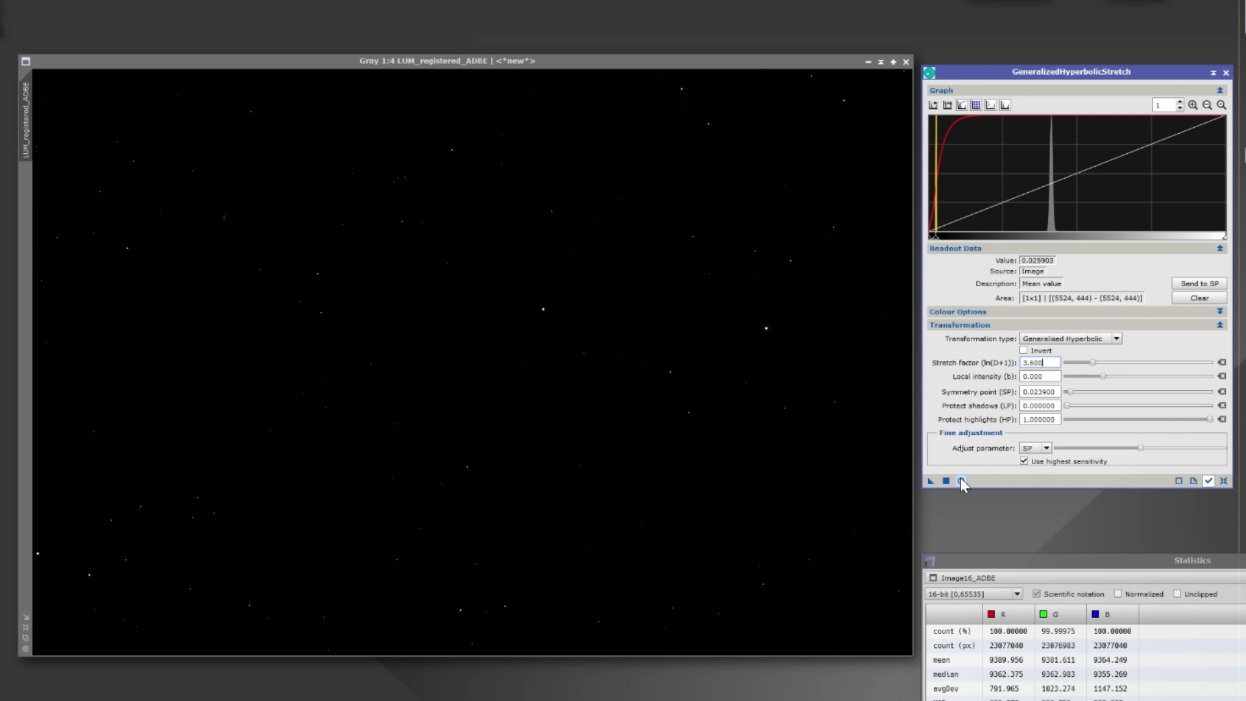
Open the real-time preview, then reset the stretch parameters and set the symmetry point to 0.0239
click(961, 480)
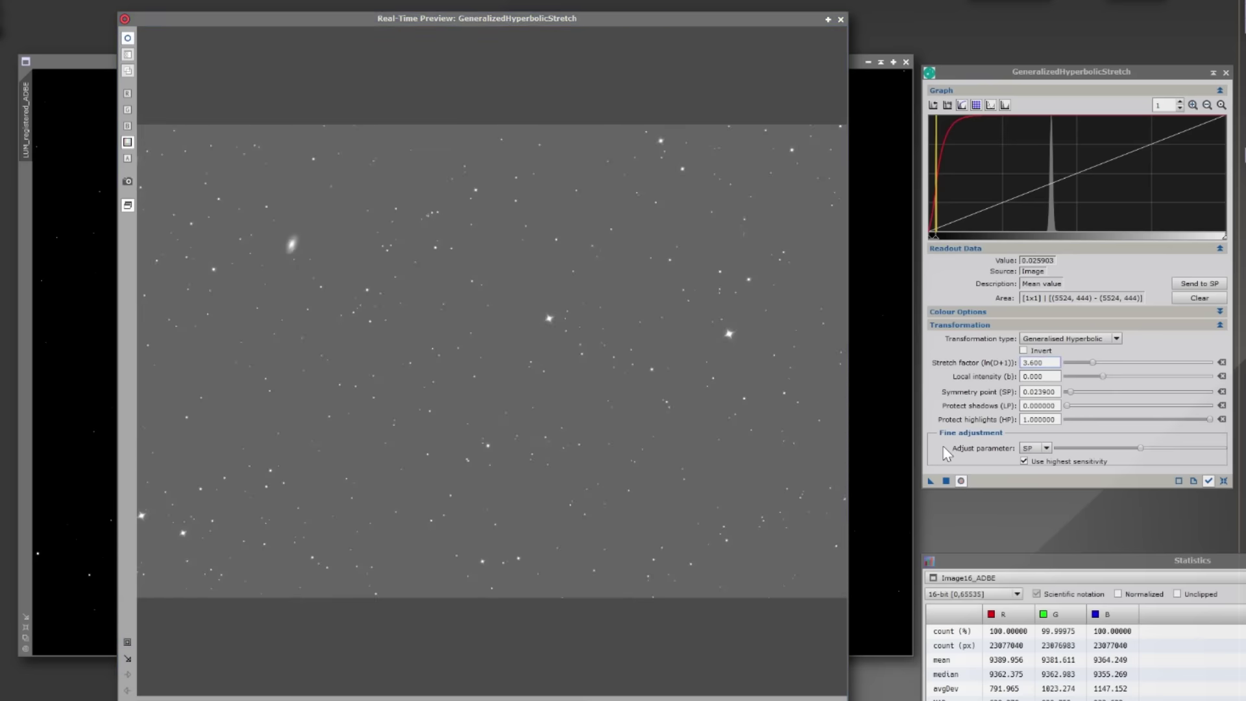
click(1223, 480)
click(933, 238)
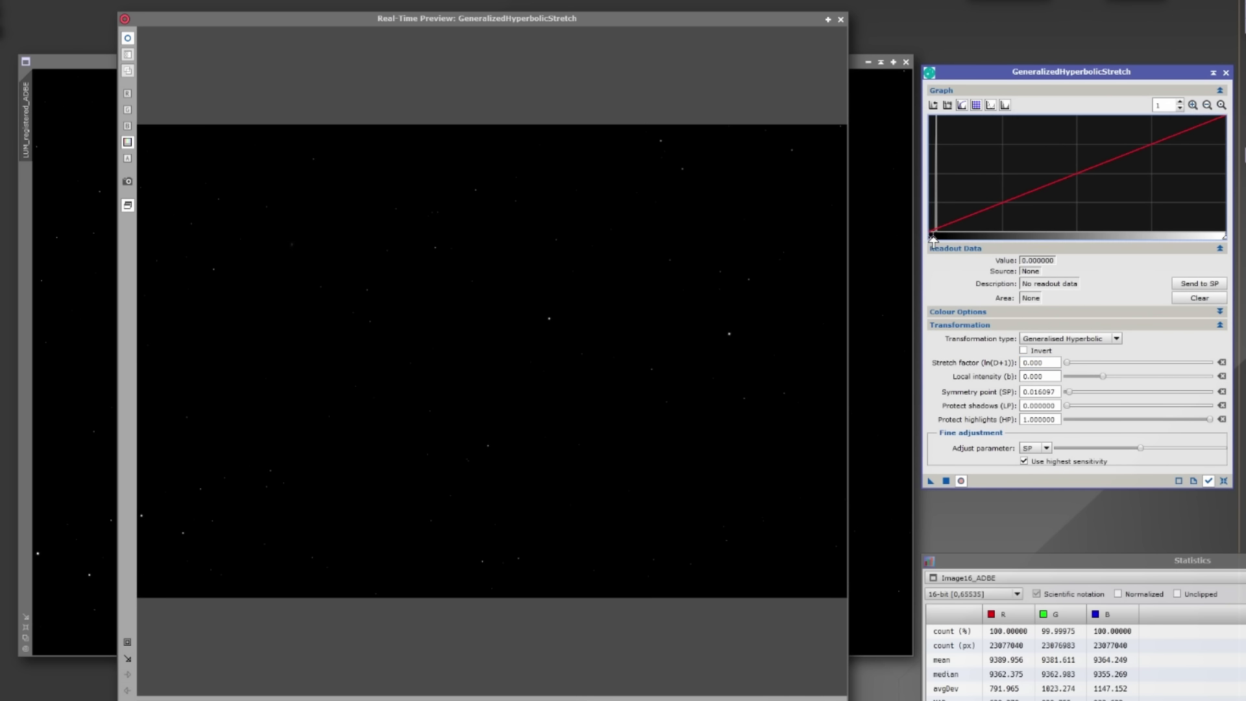
click(1056, 391)
Set the stretch factor to 2.340, local intensity to 1.030 and highlight protection to 0.38 for the luminance stretch
click(1066, 362)
drag(1067, 361, 1083, 363)
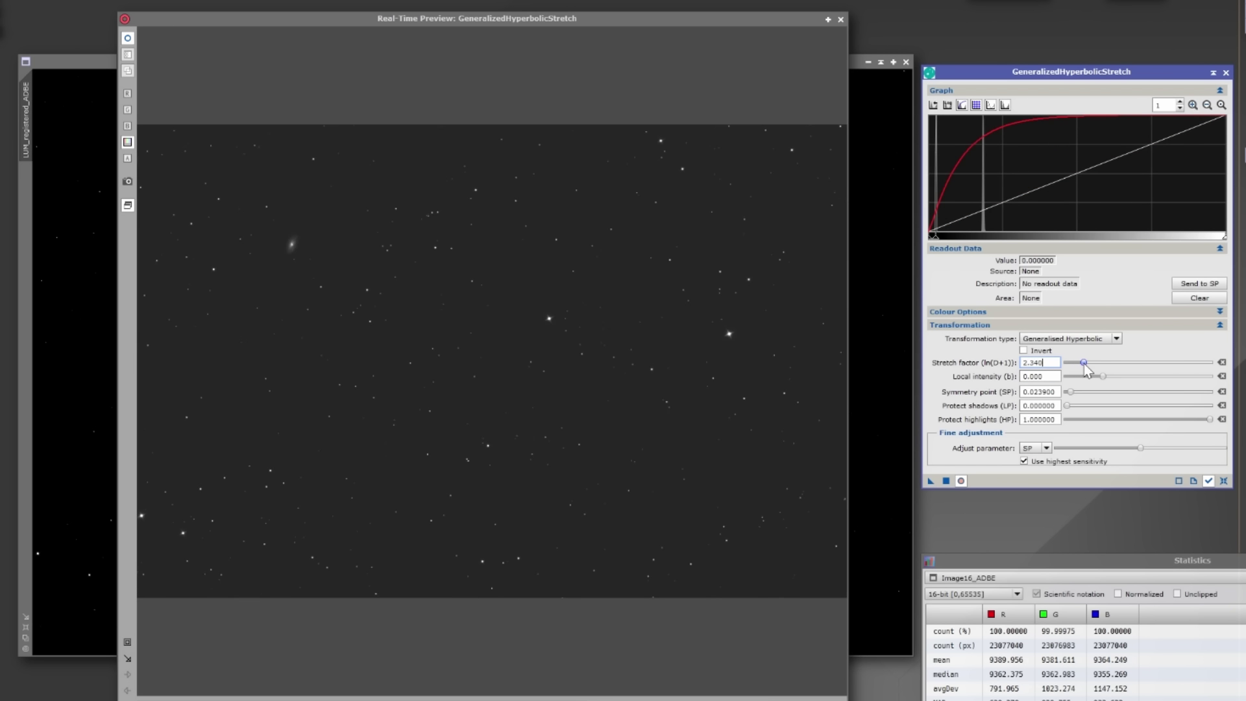
drag(1102, 376, 1109, 376)
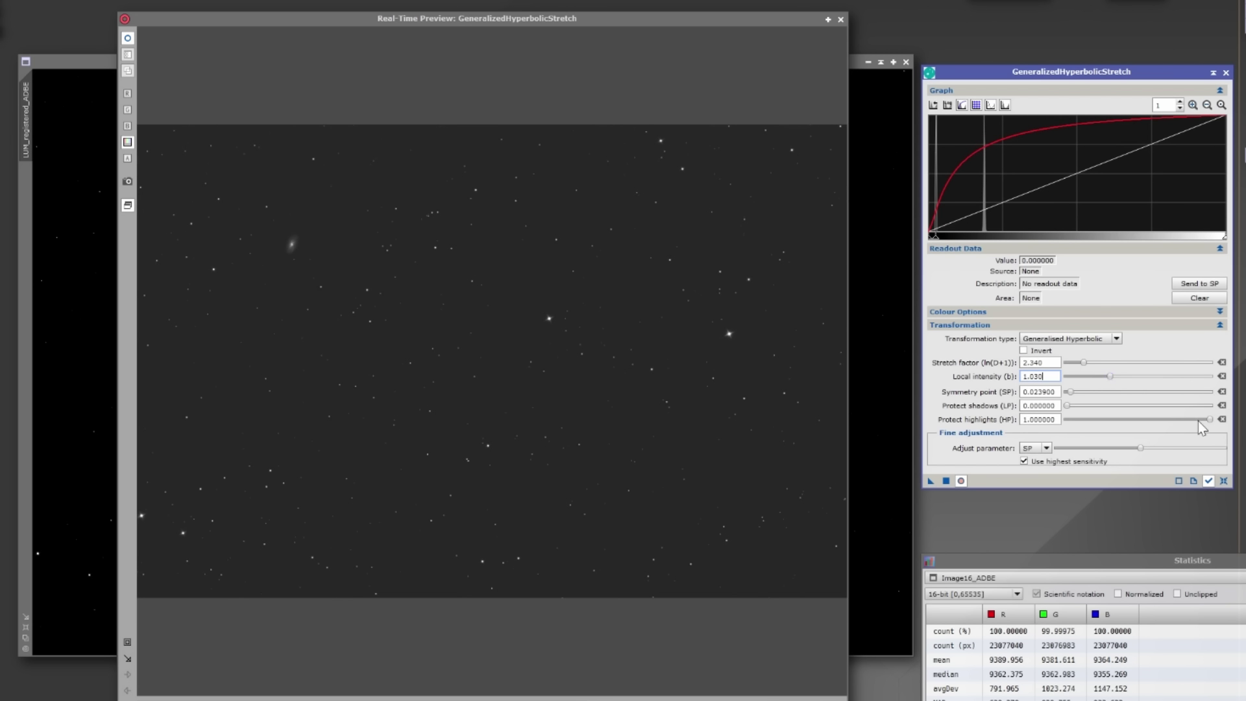
drag(1209, 419, 1123, 427)
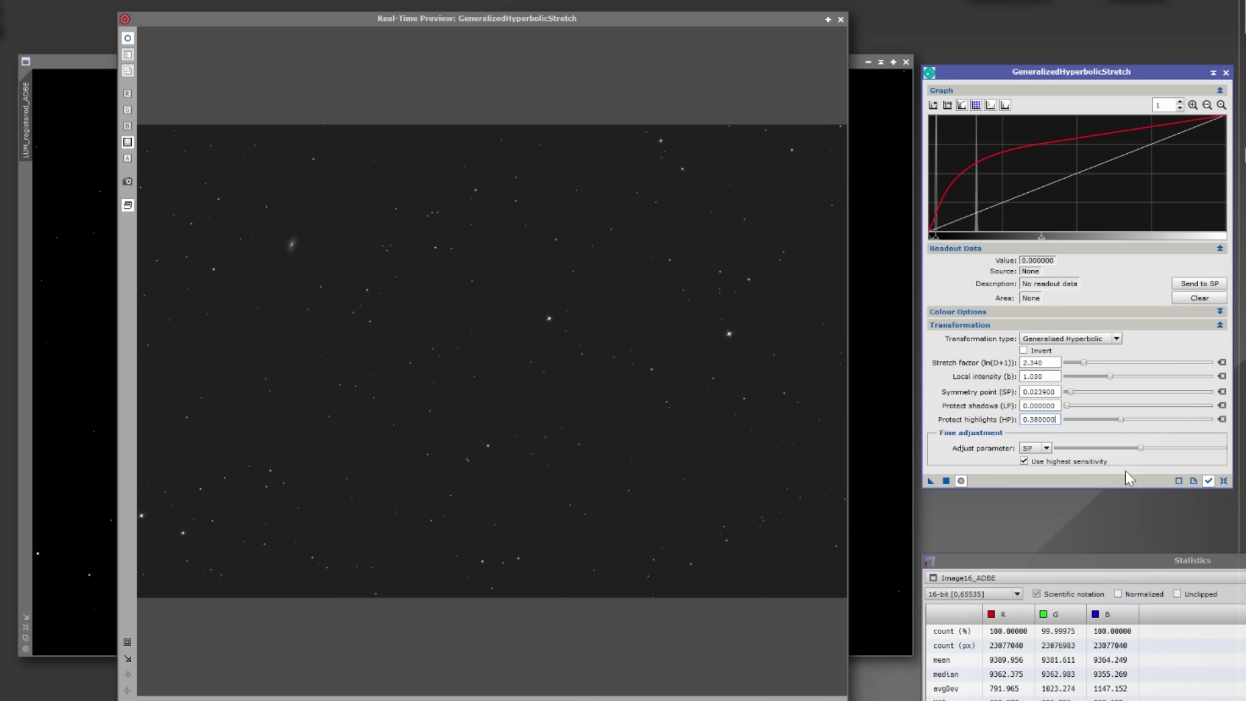
Fine-tune the symmetry point to 0.0244, apply the stretch to the luminance image and reset the parameters
drag(1140, 448, 1161, 458)
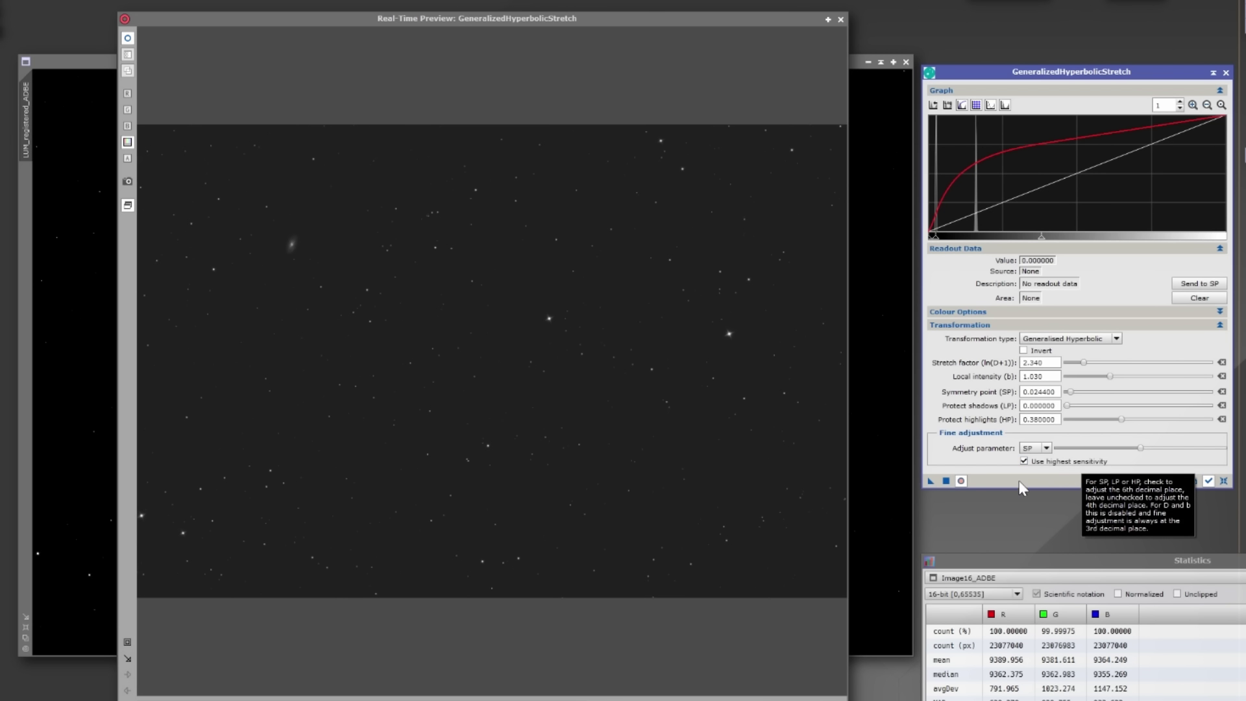
click(946, 481)
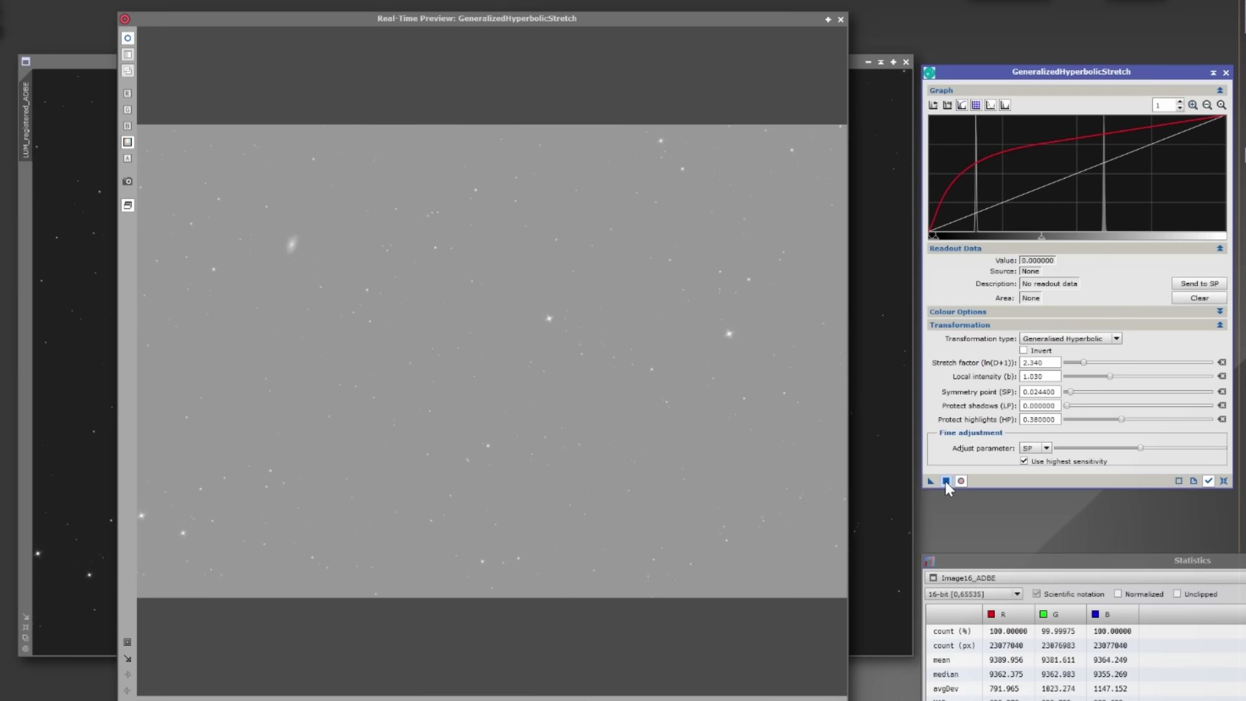
click(1223, 481)
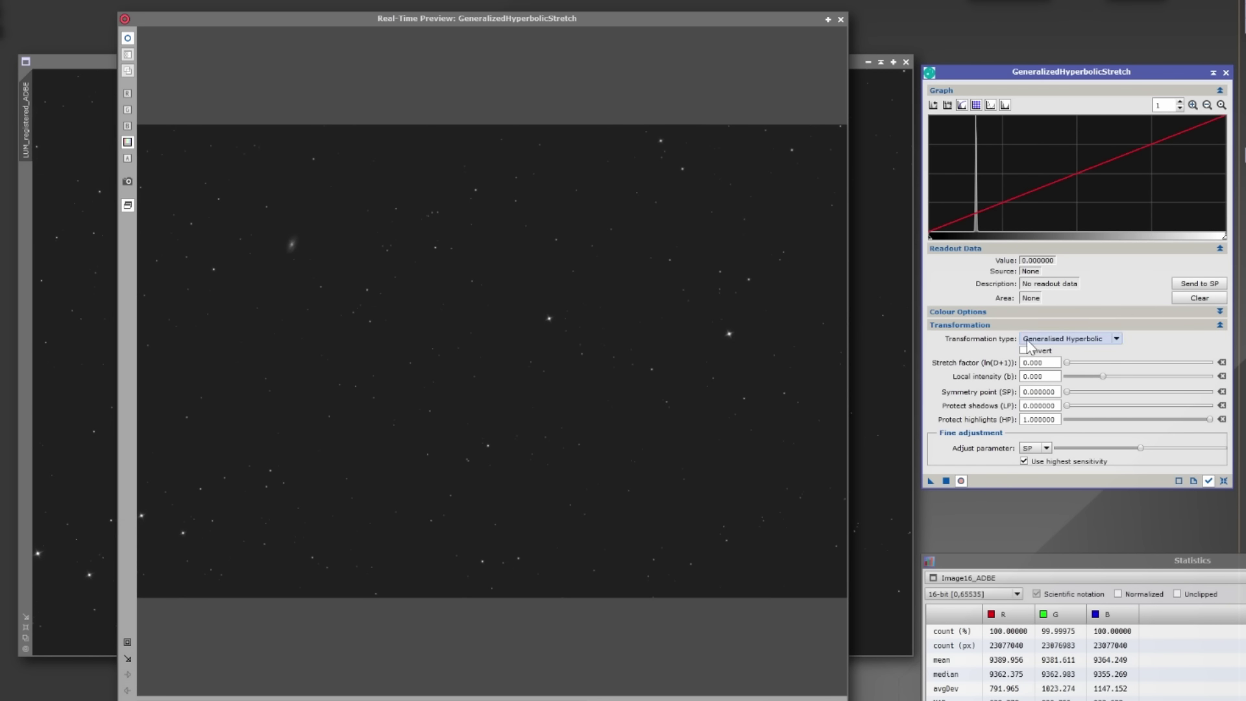
Apply a Linear transformation with the blackpoint at 0.04 to the luminance image and reset the parameters
click(1028, 339)
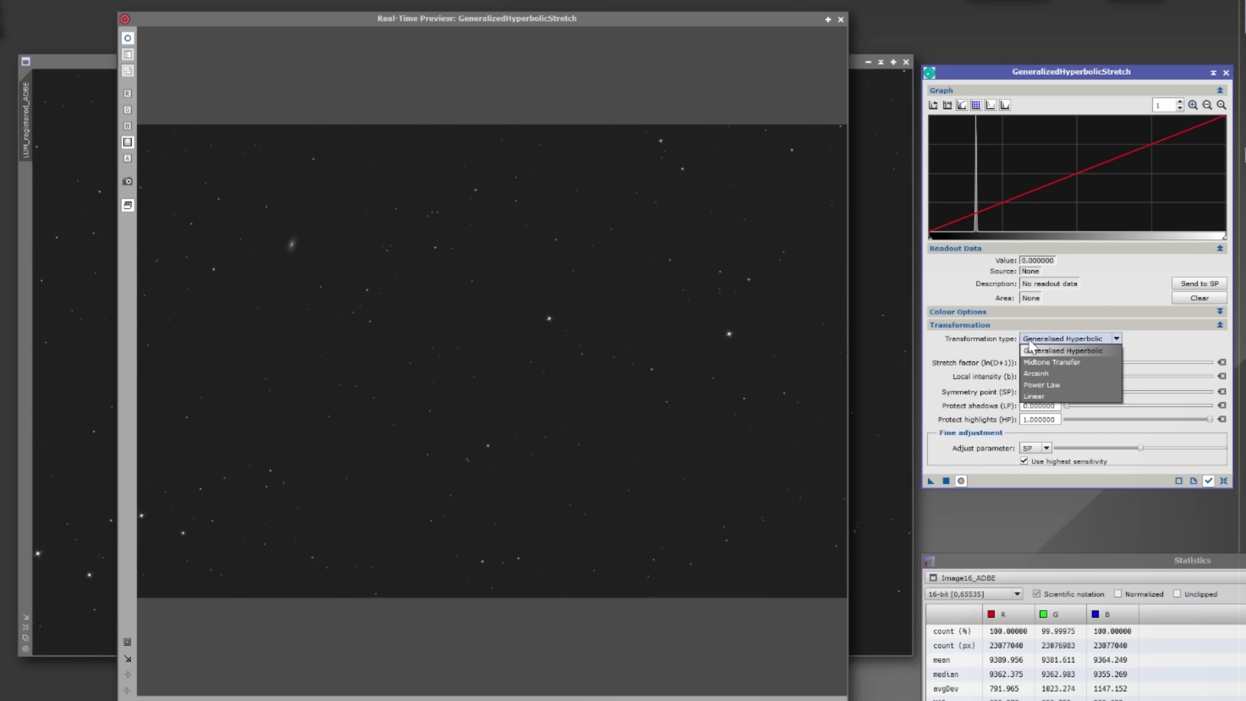
click(1049, 399)
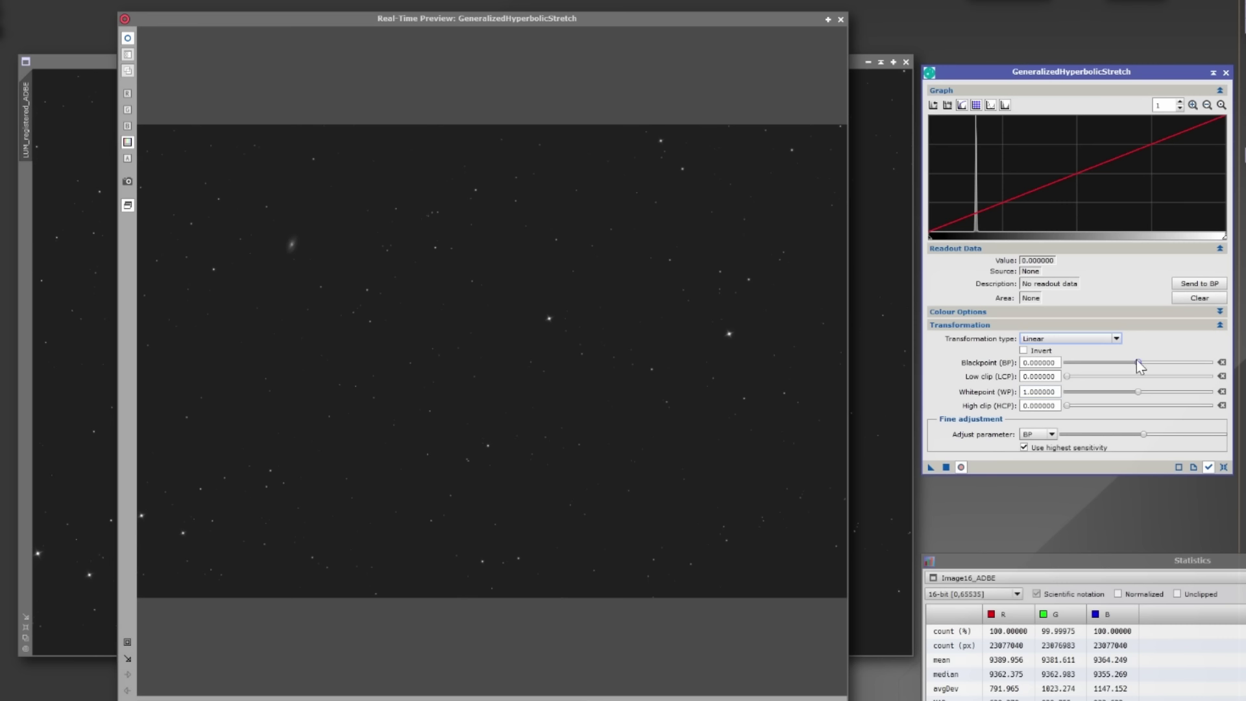
drag(1137, 367, 1144, 369)
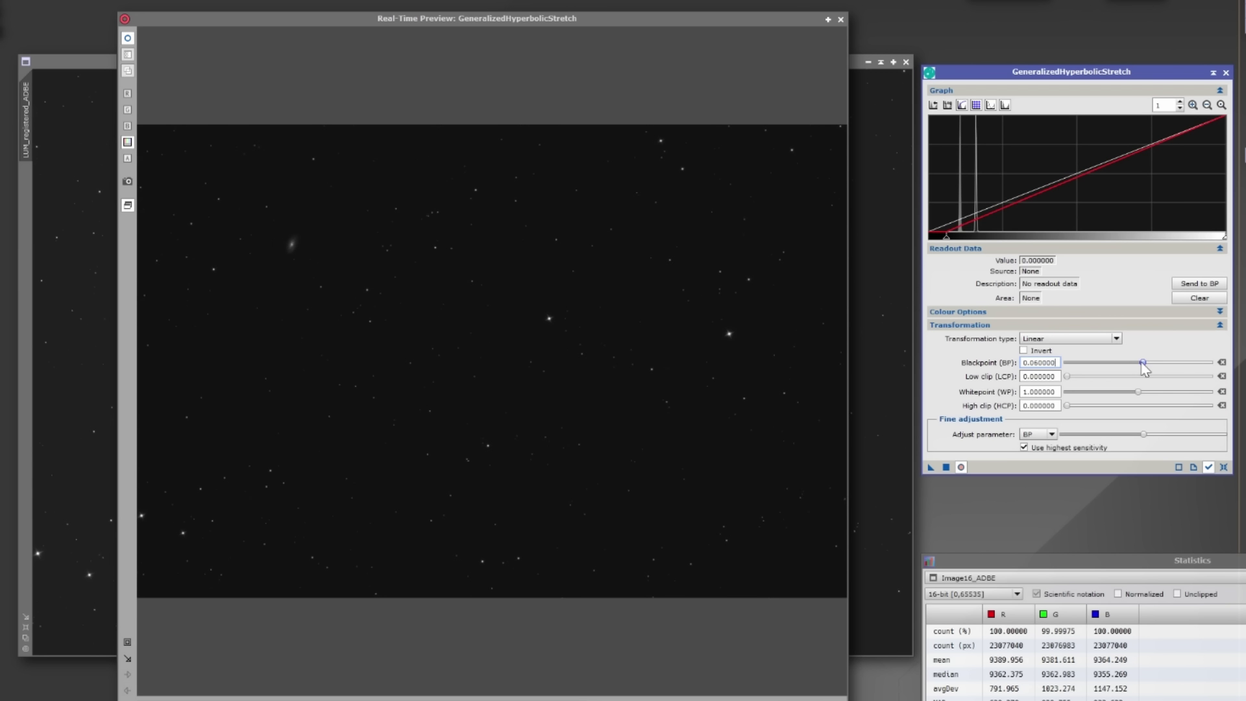
drag(1144, 369, 1140, 368)
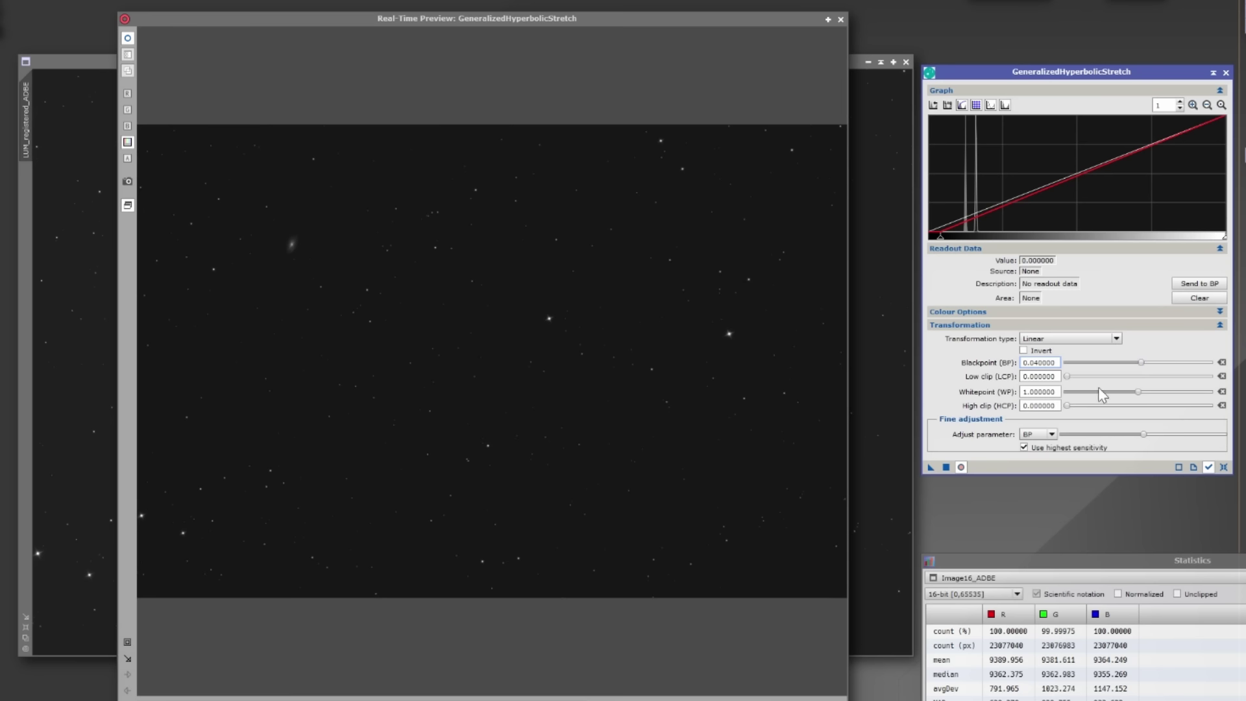
click(946, 469)
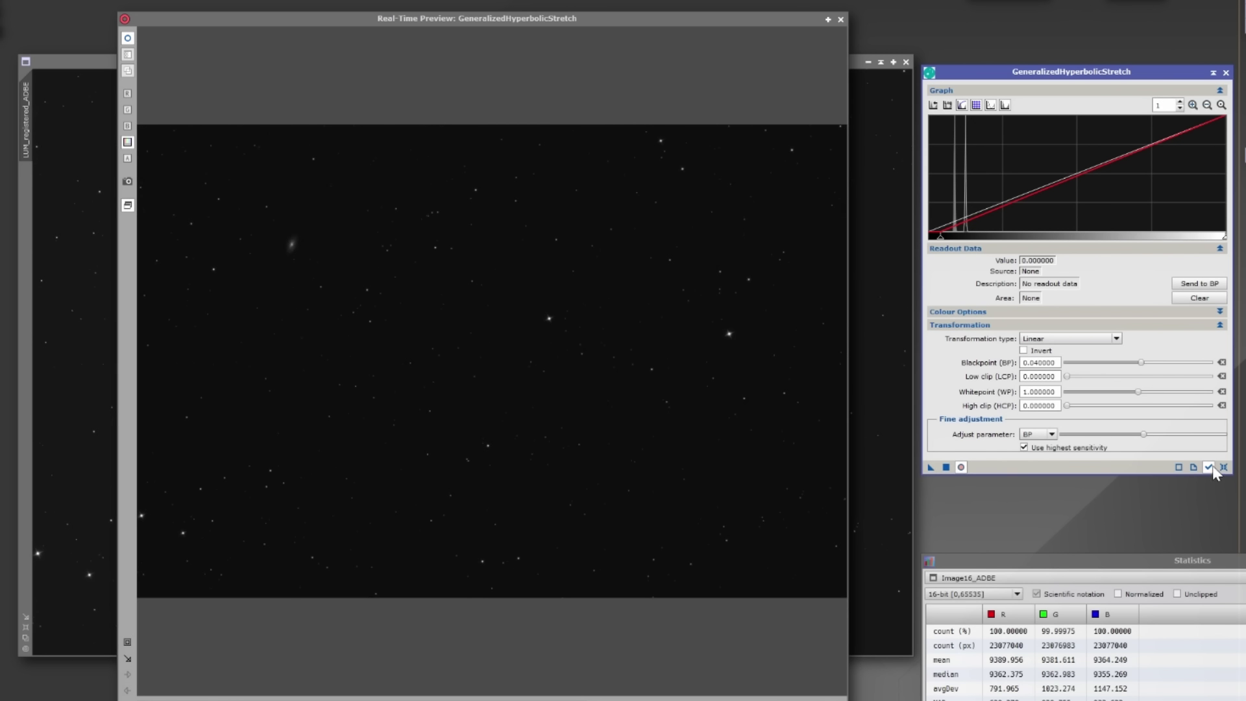
click(1223, 467)
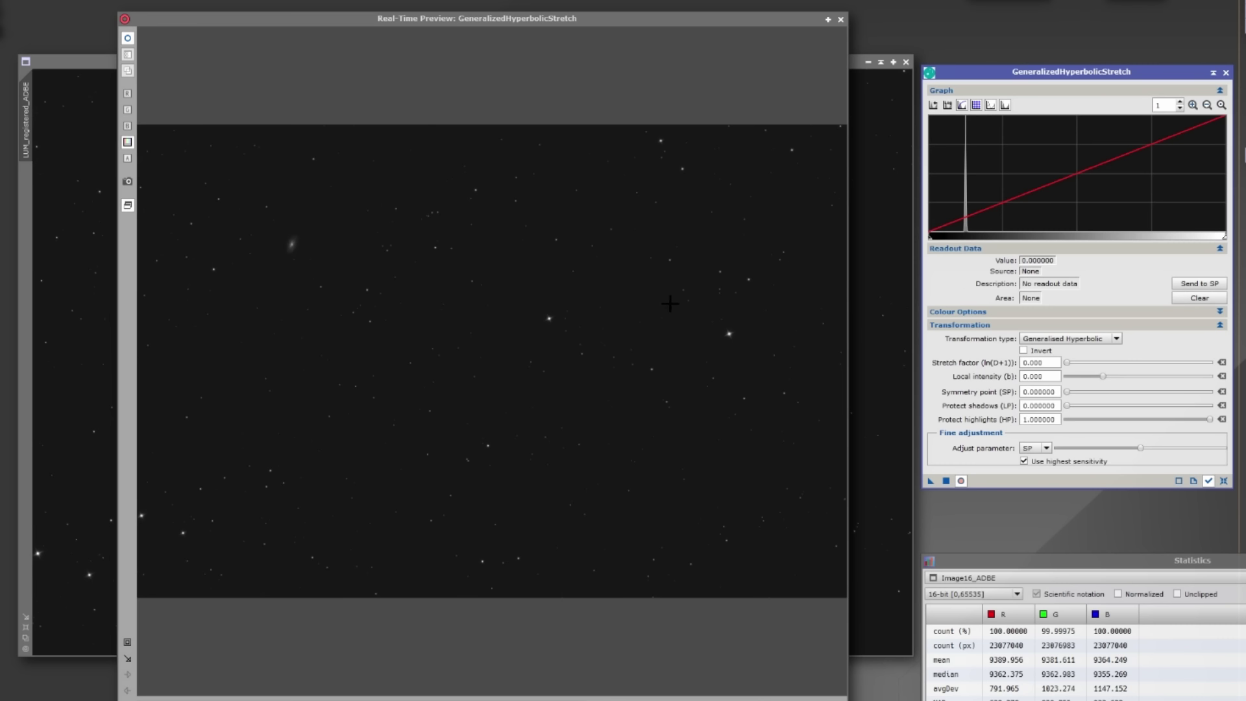
Sample the background beside the galaxy in the preview and set the symmetry point to 0.120724
drag(263, 213, 331, 280)
drag(530, 312, 548, 314)
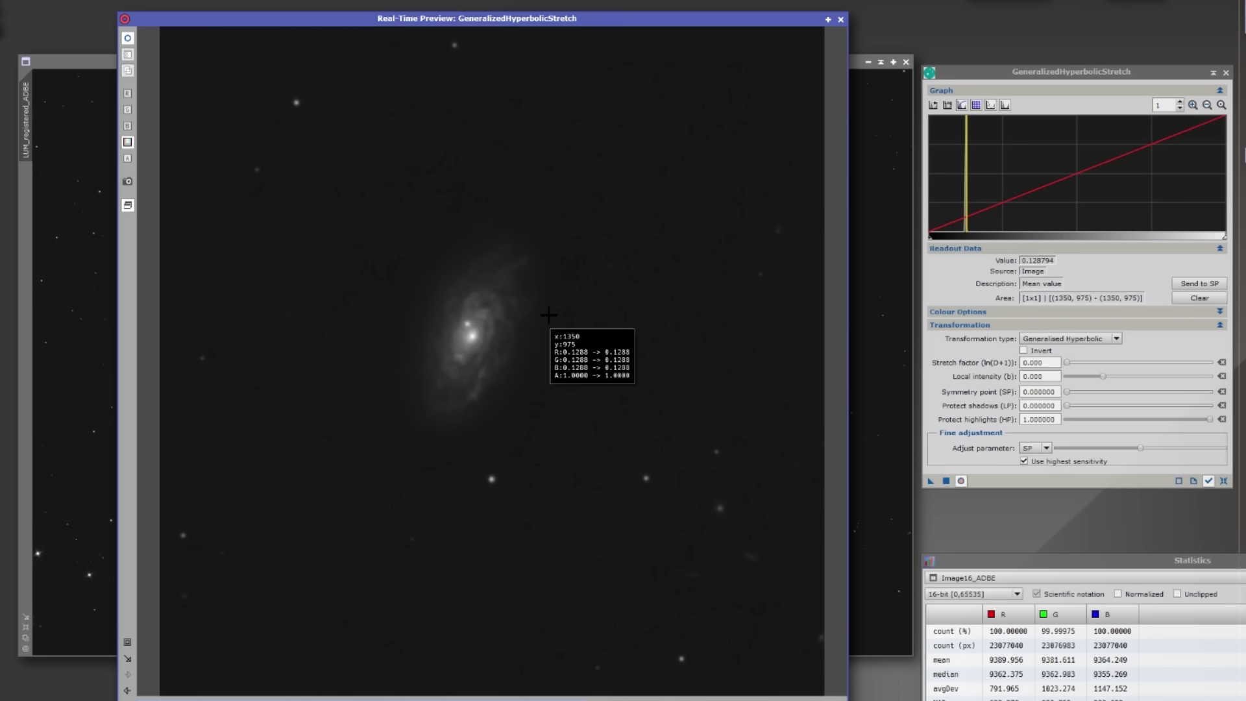
drag(548, 315, 548, 314)
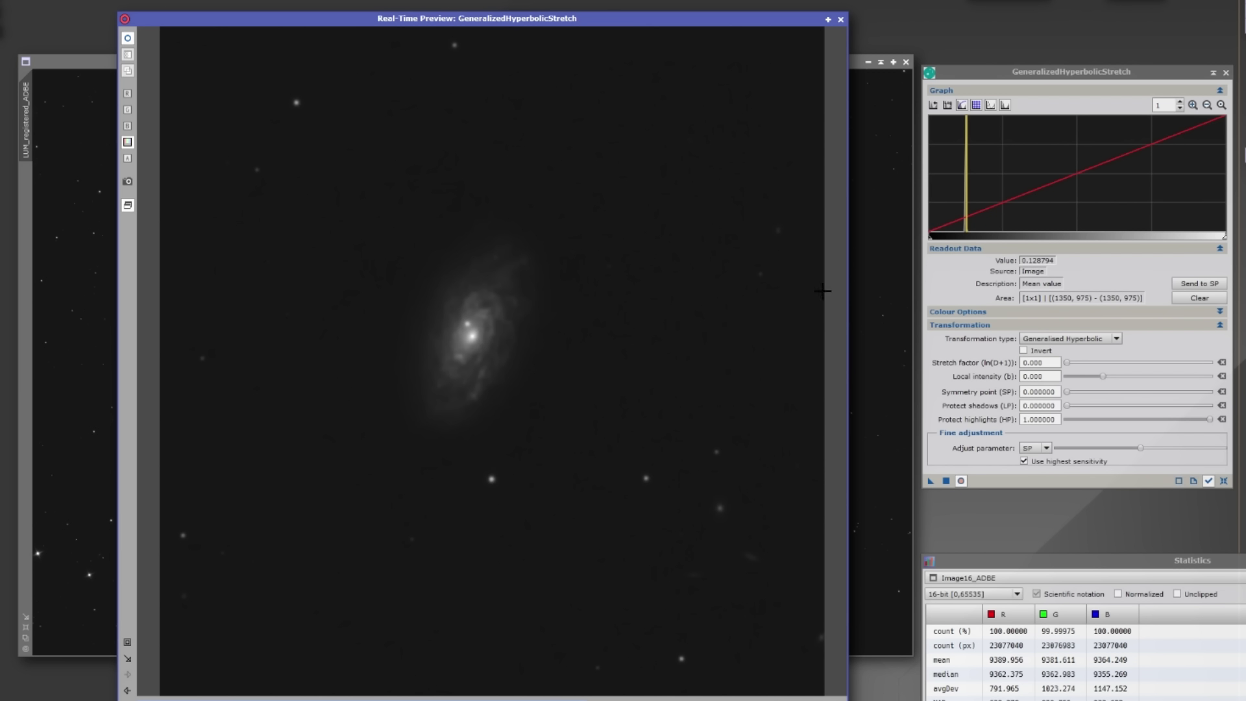
click(930, 237)
click(966, 237)
drag(965, 240, 964, 240)
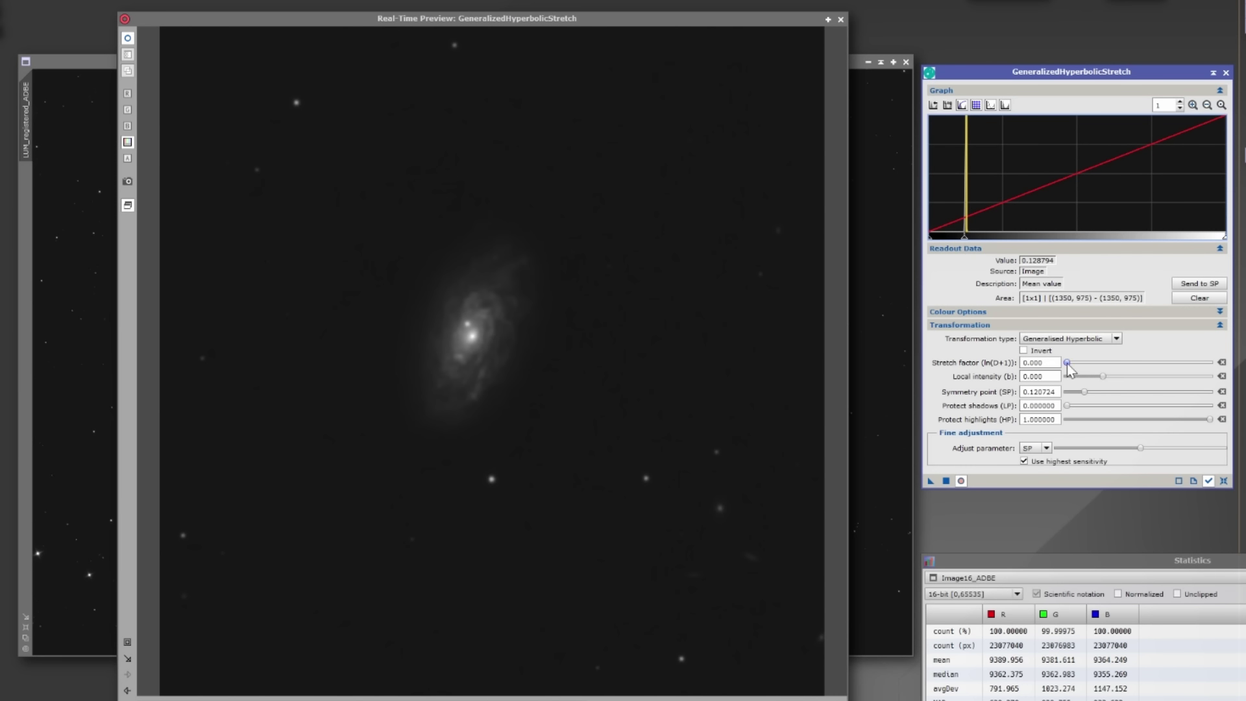
Set the stretch factor to 0.260 and local intensity to -5.000, compare before and after, apply the stretch and reset the parameters
mouse_move(1066, 363)
mouse_down()
mouse_move(1100, 376)
mouse_move(1067, 377)
mouse_up()
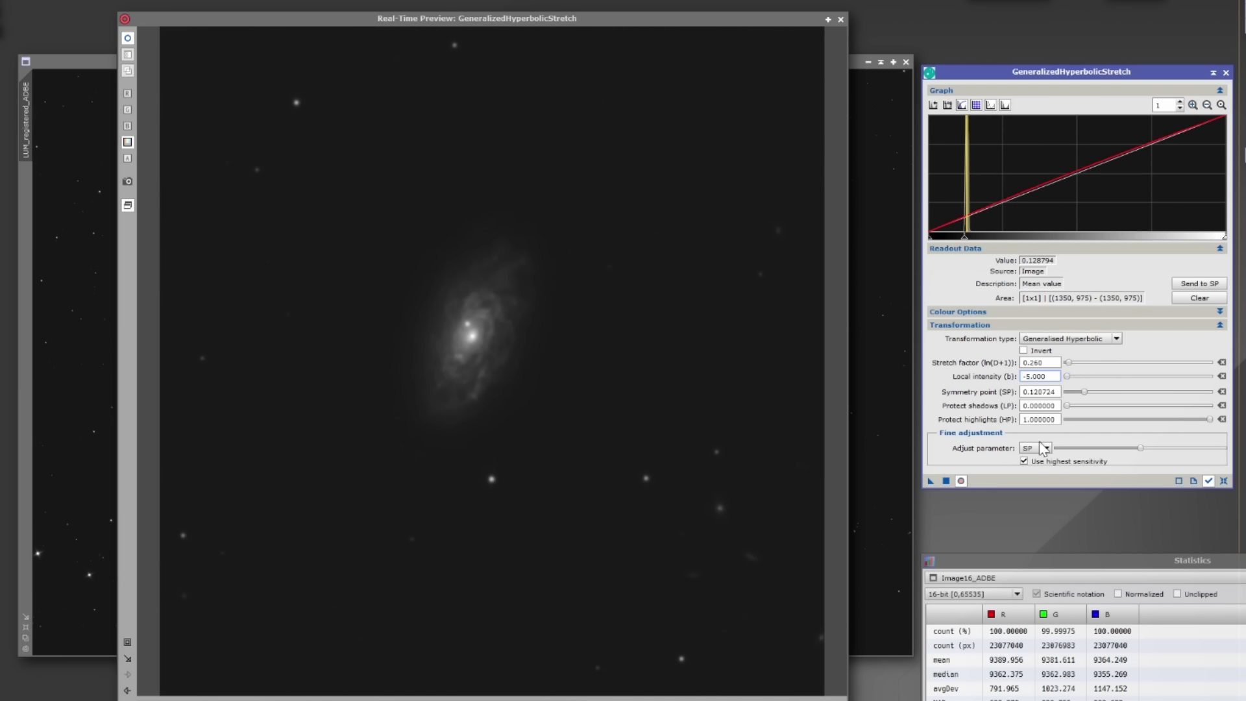
click(960, 480)
click(961, 480)
click(963, 480)
click(964, 482)
click(946, 480)
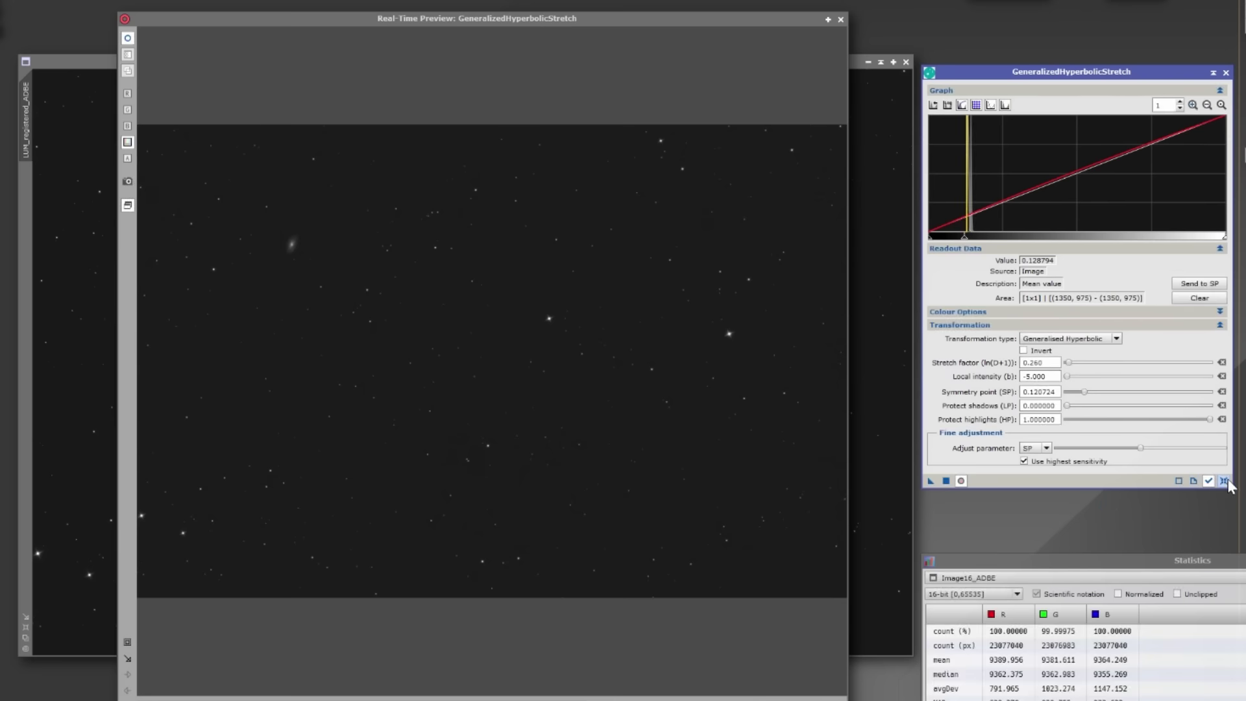
click(1223, 480)
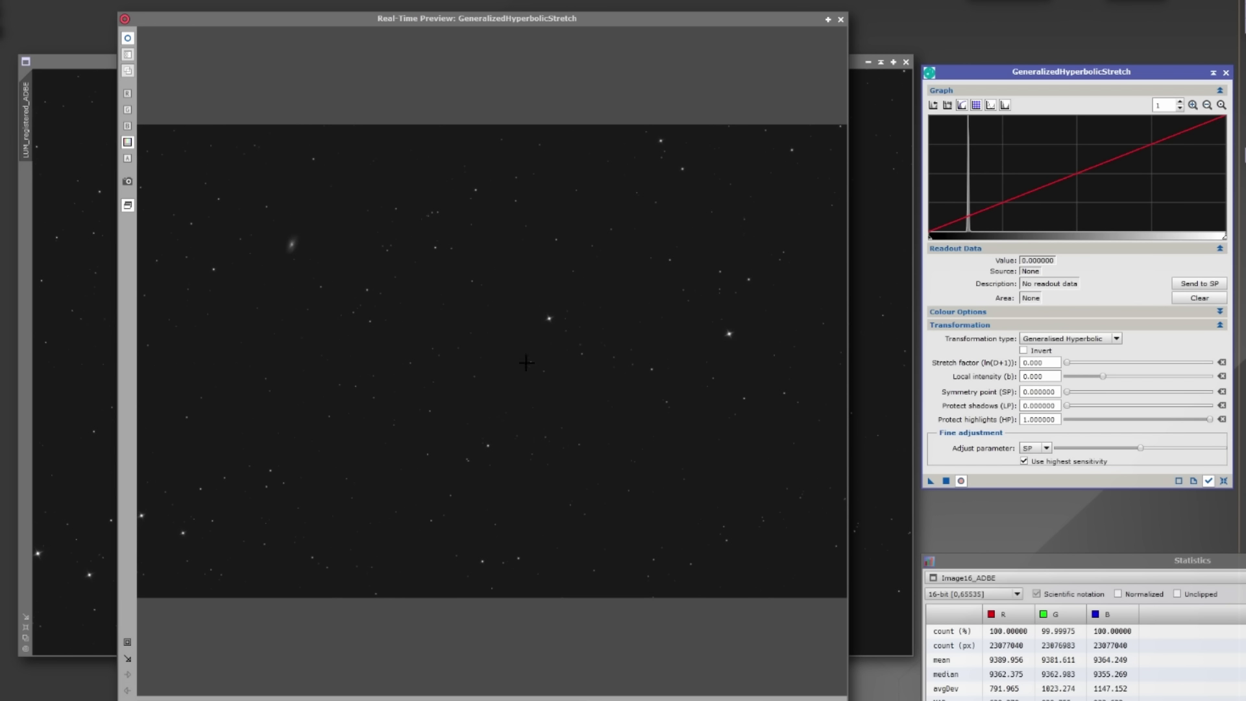
Set the symmetry point to 0.130785 at the histogram peak, stretch factor to 0.500, local intensity to -3.820 and highlight protection to 0.37
drag(430, 312, 549, 393)
drag(339, 353, 566, 479)
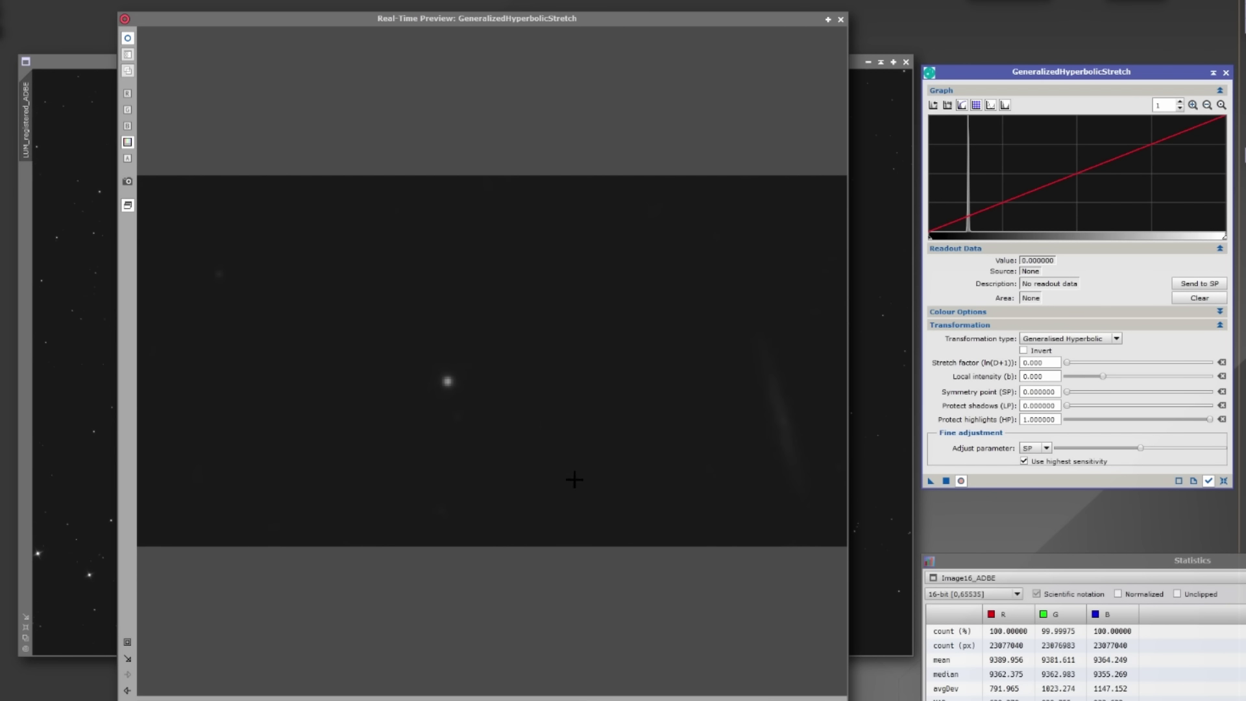
click(127, 691)
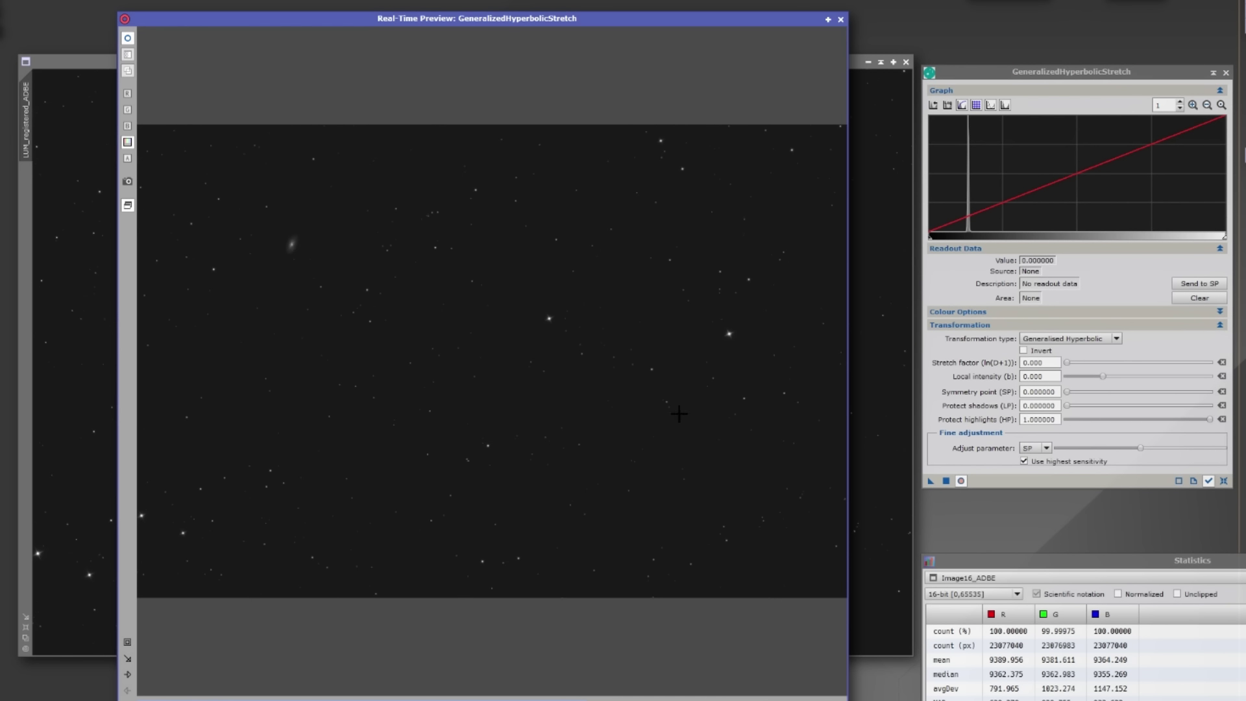
click(968, 234)
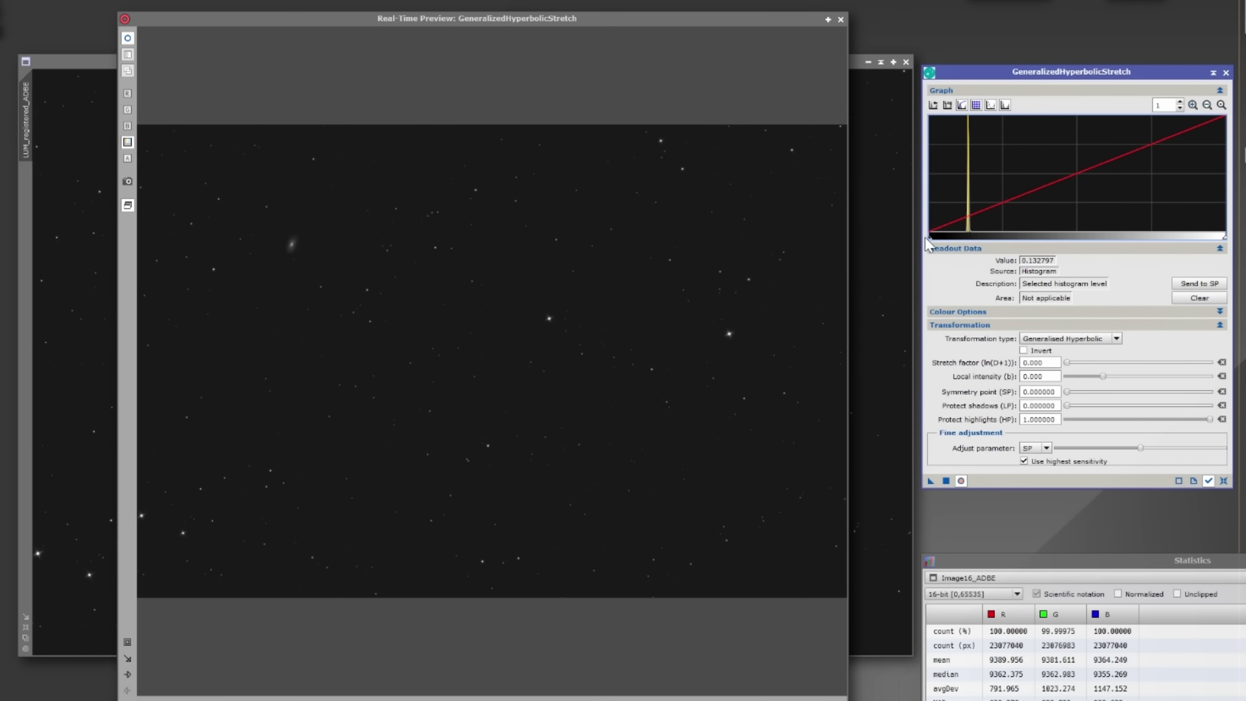
drag(931, 236, 968, 235)
mouse_move(1066, 362)
mouse_down()
mouse_move(1096, 376)
mouse_move(1074, 373)
mouse_up()
drag(1208, 420, 1120, 431)
Compare the luminance image with and without the previewed stretch, apply the stretch and reset the parameters
click(961, 480)
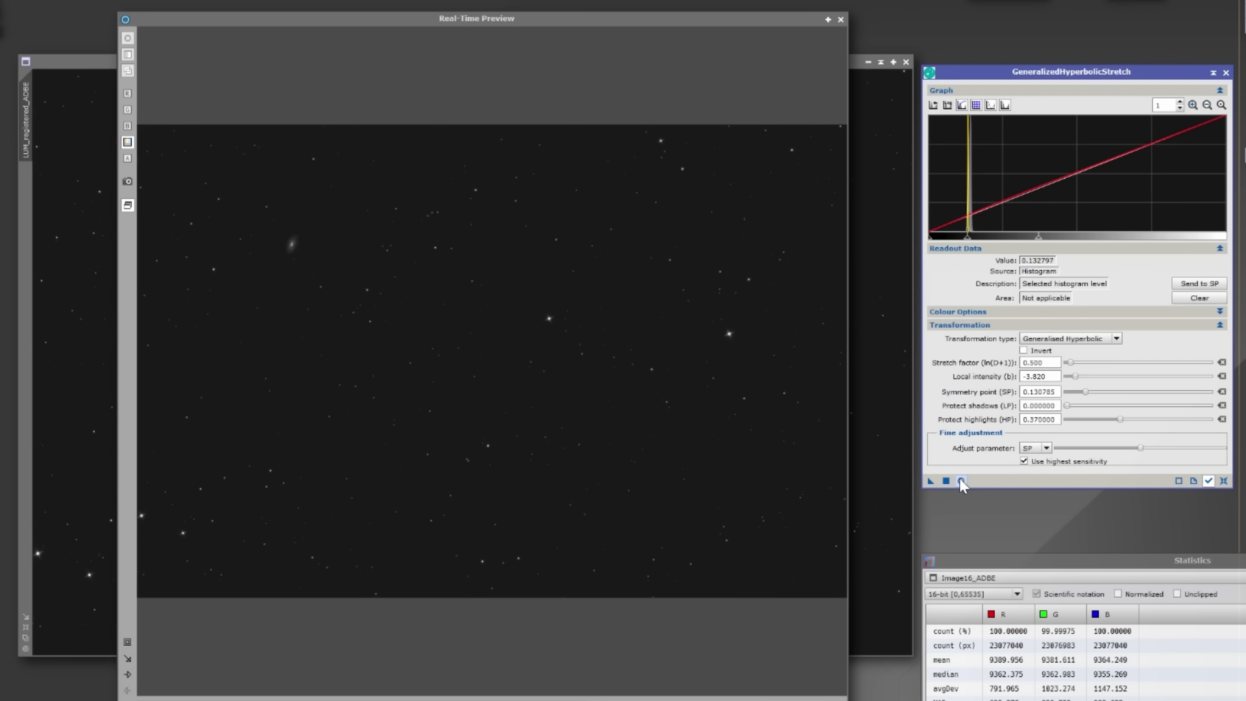
click(960, 479)
click(960, 480)
click(960, 480)
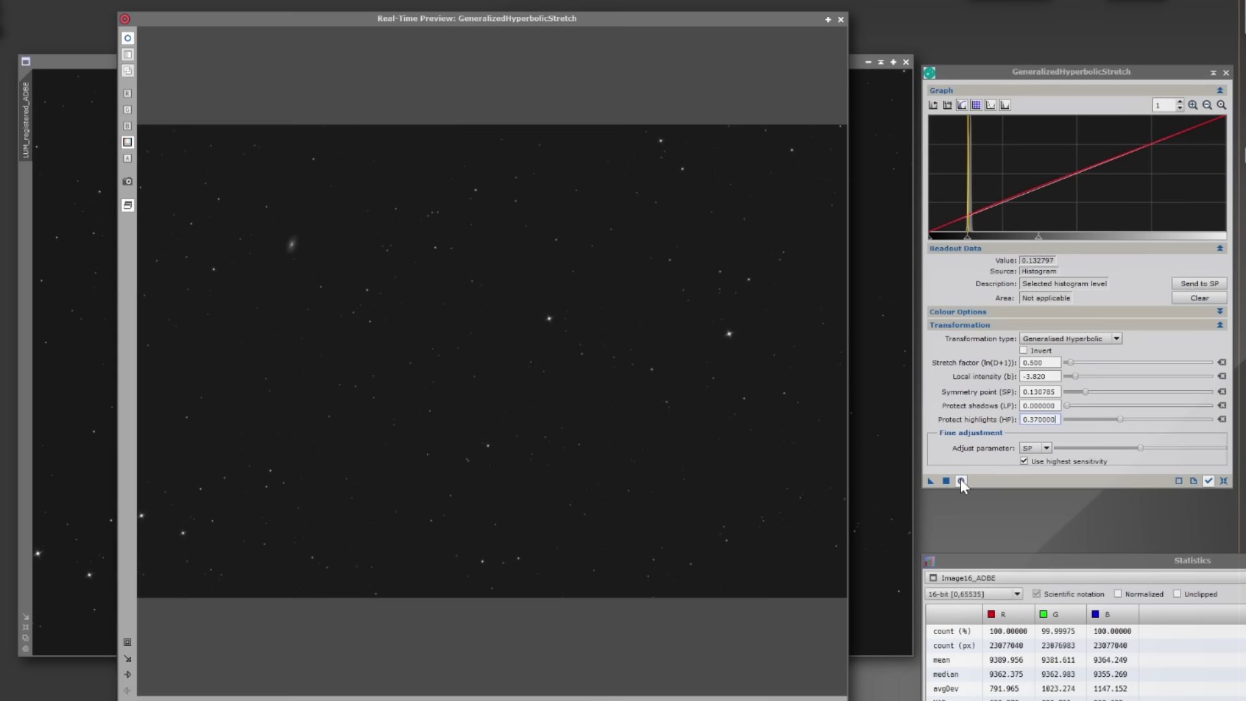
click(951, 481)
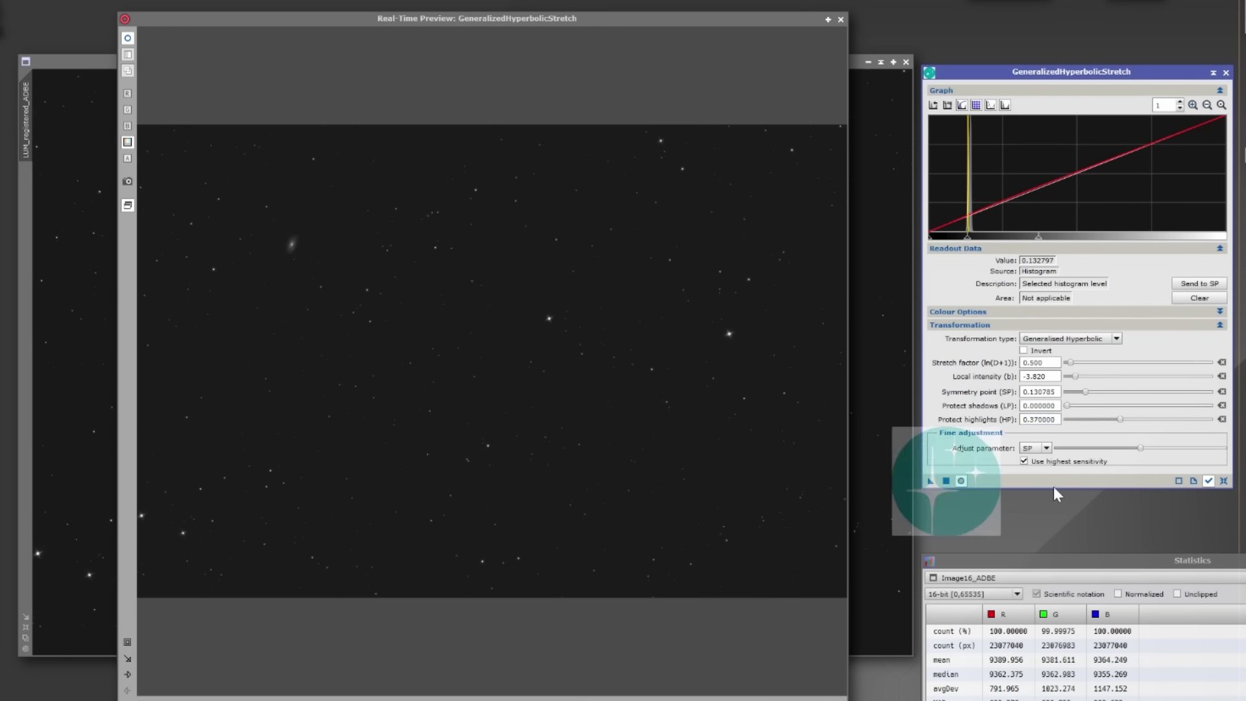
click(1223, 481)
Move the real-time preview aside and show the statistics of LUM_registered_ADBE
click(759, 21)
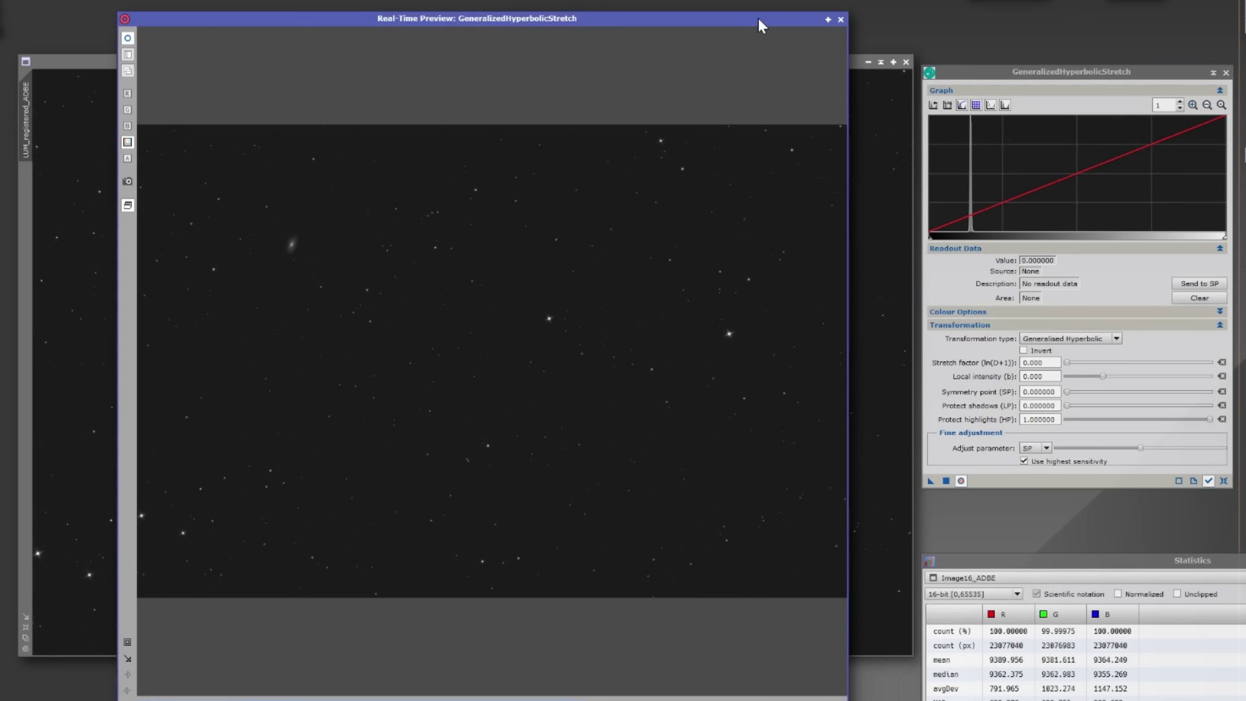
drag(757, 17, 740, 6)
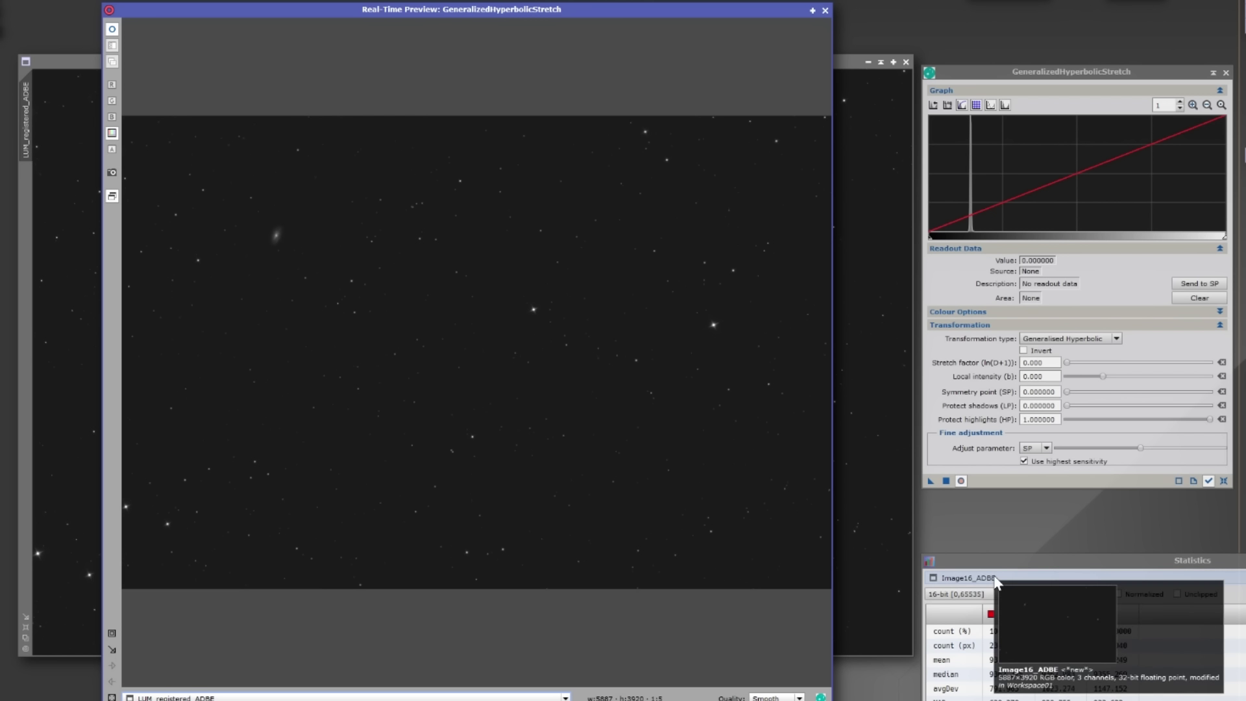
click(996, 581)
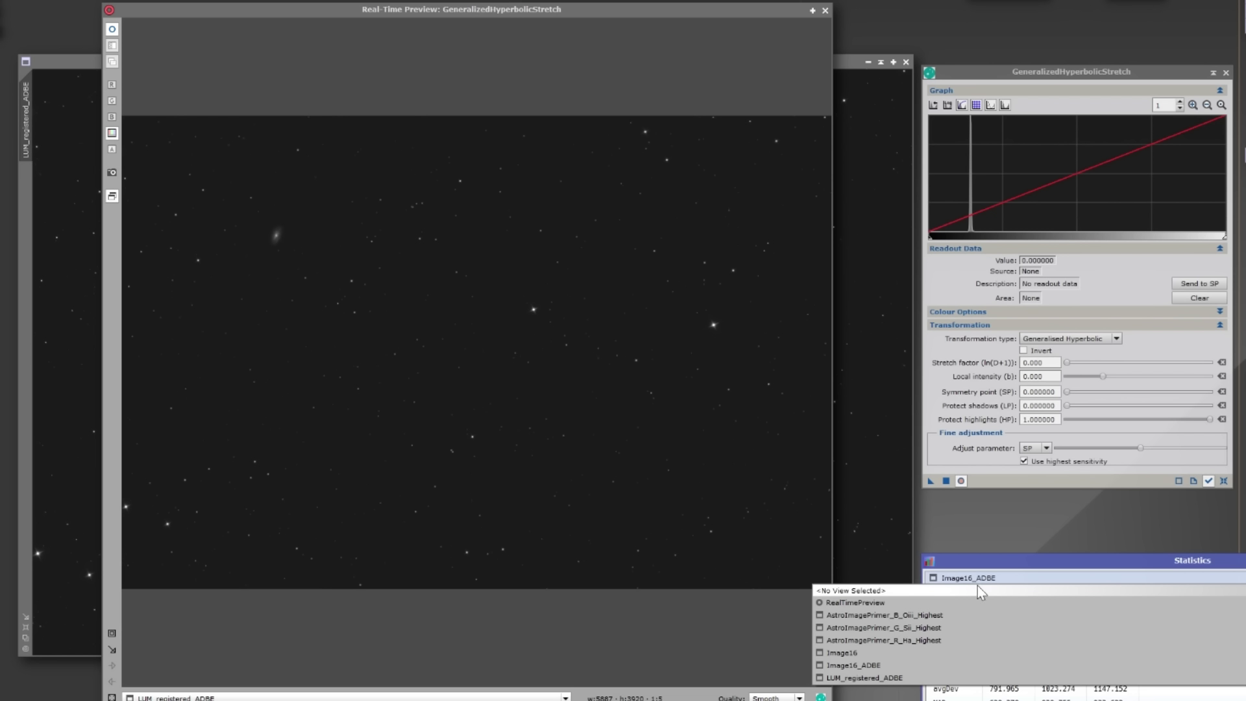
click(876, 678)
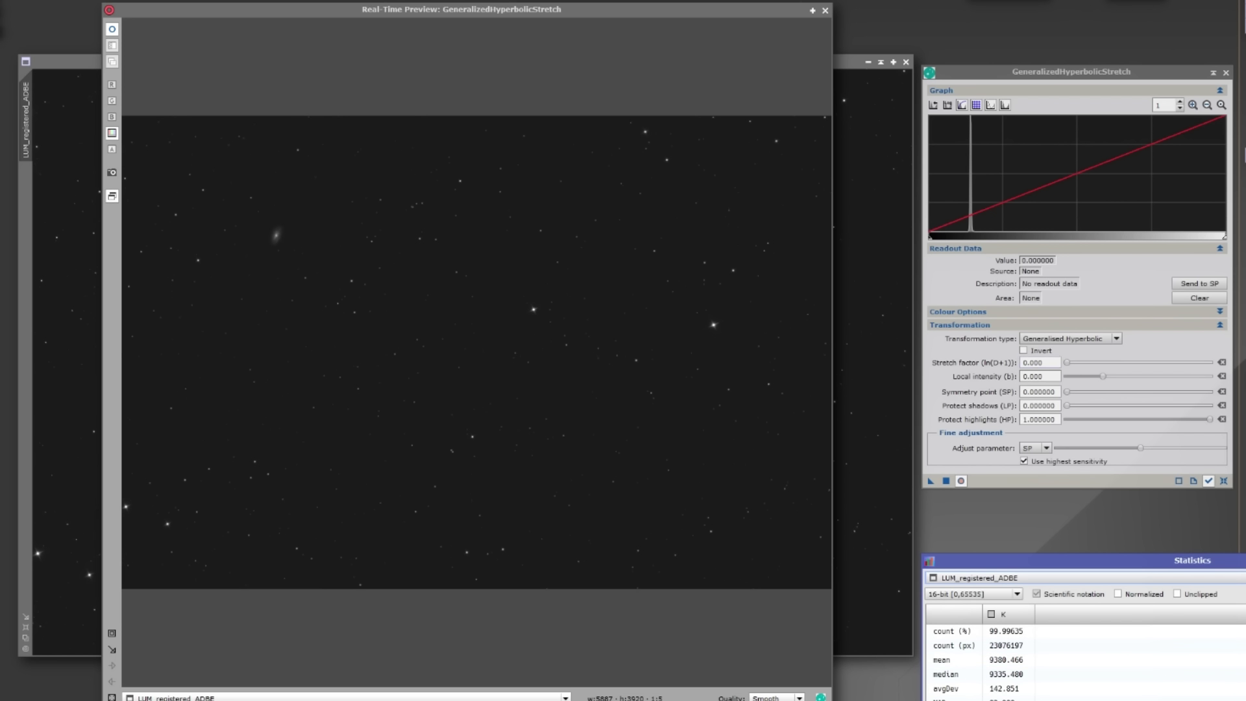
Apply a Linear transformation with the blackpoint at 0.01 to LUM_registered_ADBE and reset the parameters
click(1038, 338)
click(1077, 386)
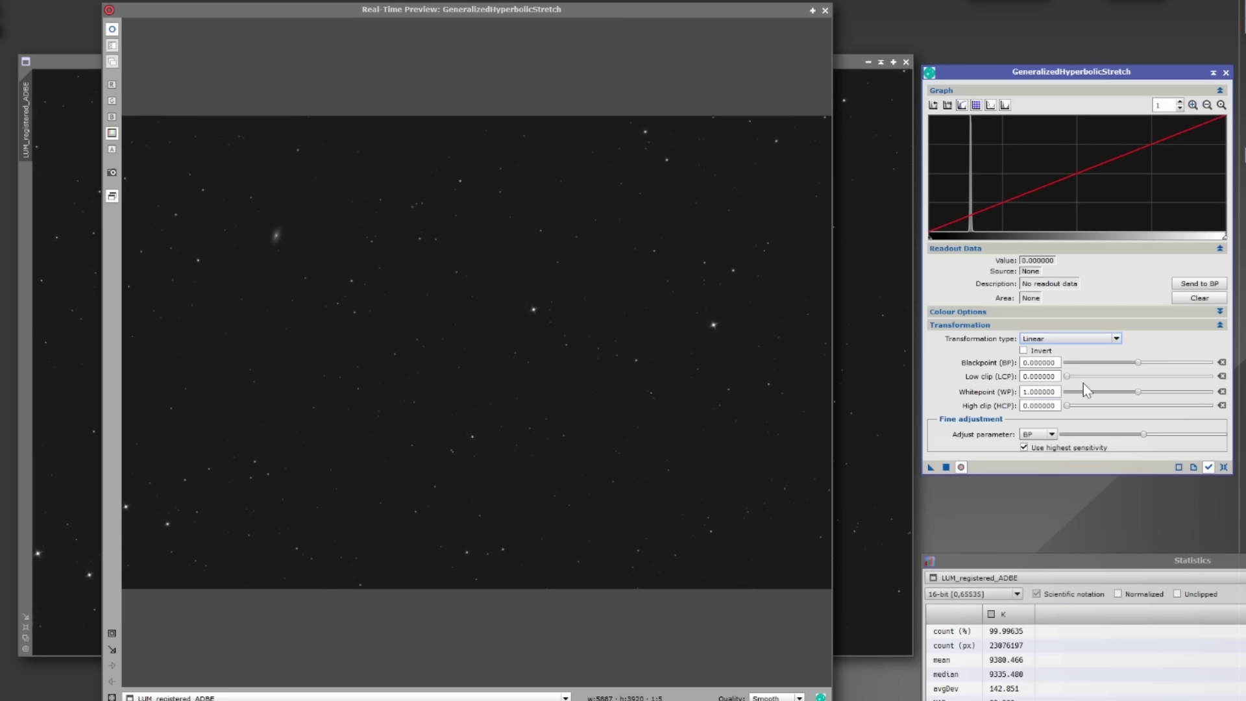
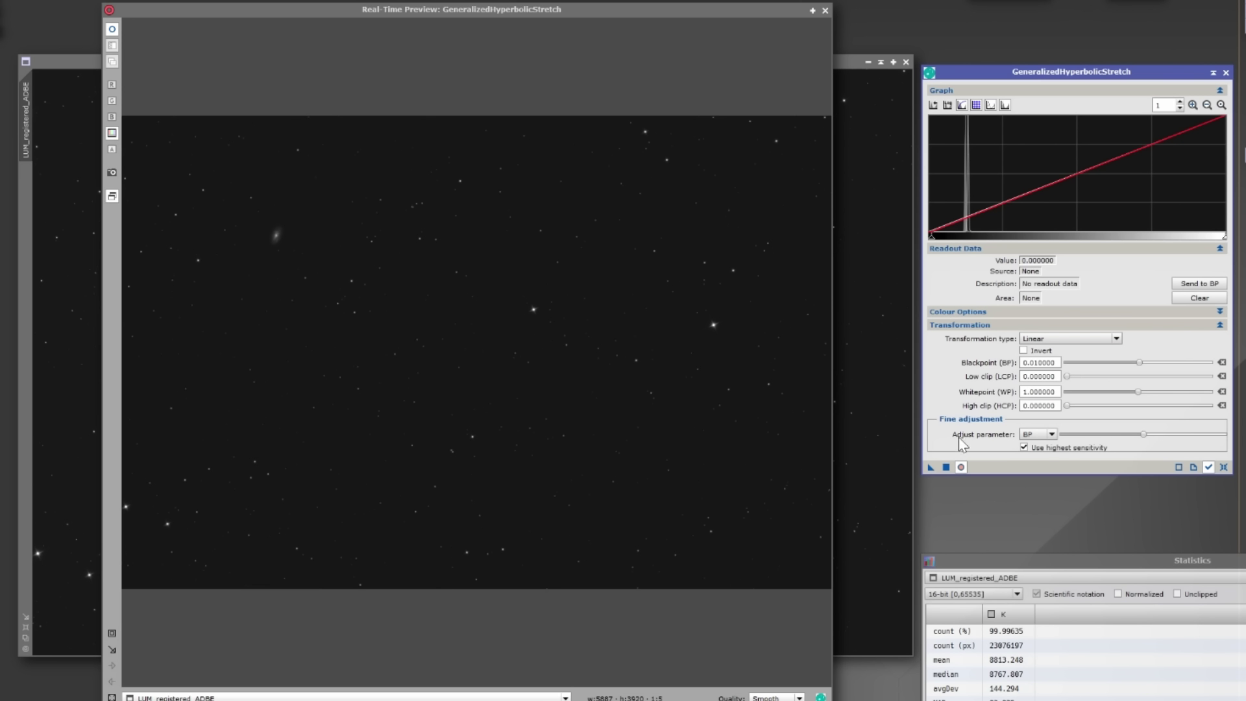
click(1223, 468)
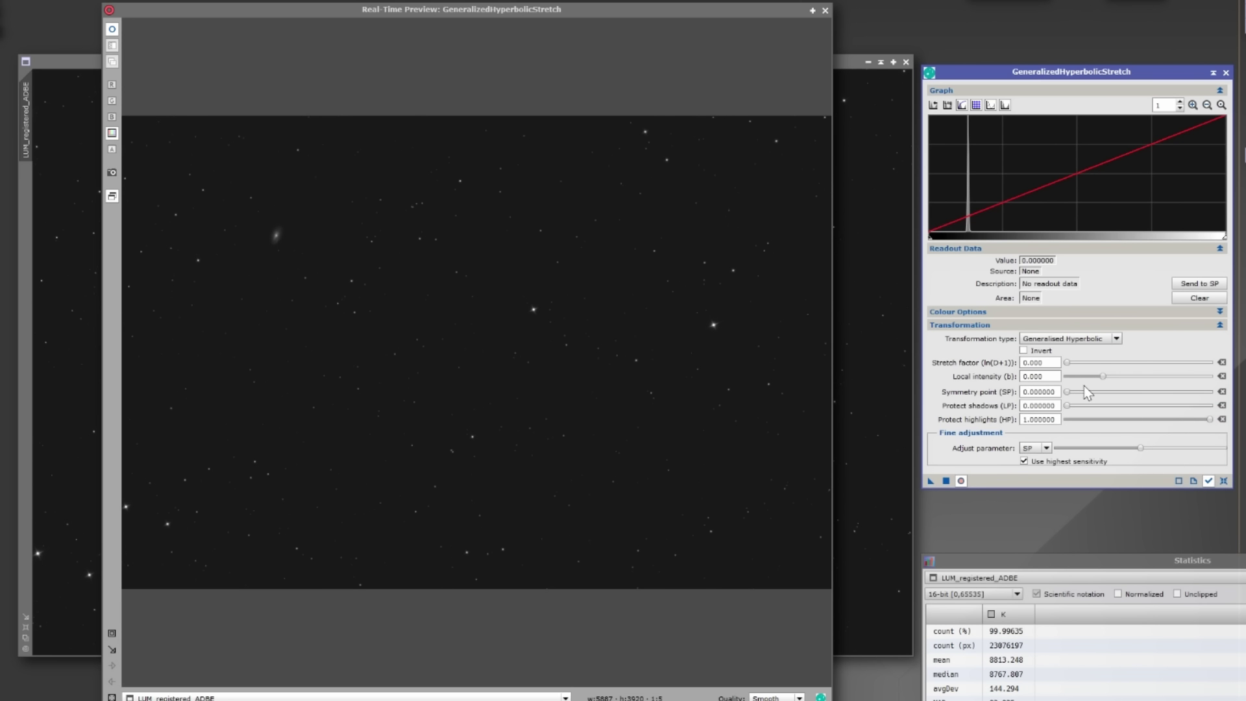
Apply another Linear transformation to LUM_registered_ADBE with the blackpoint at -0.01
click(1077, 338)
click(1088, 382)
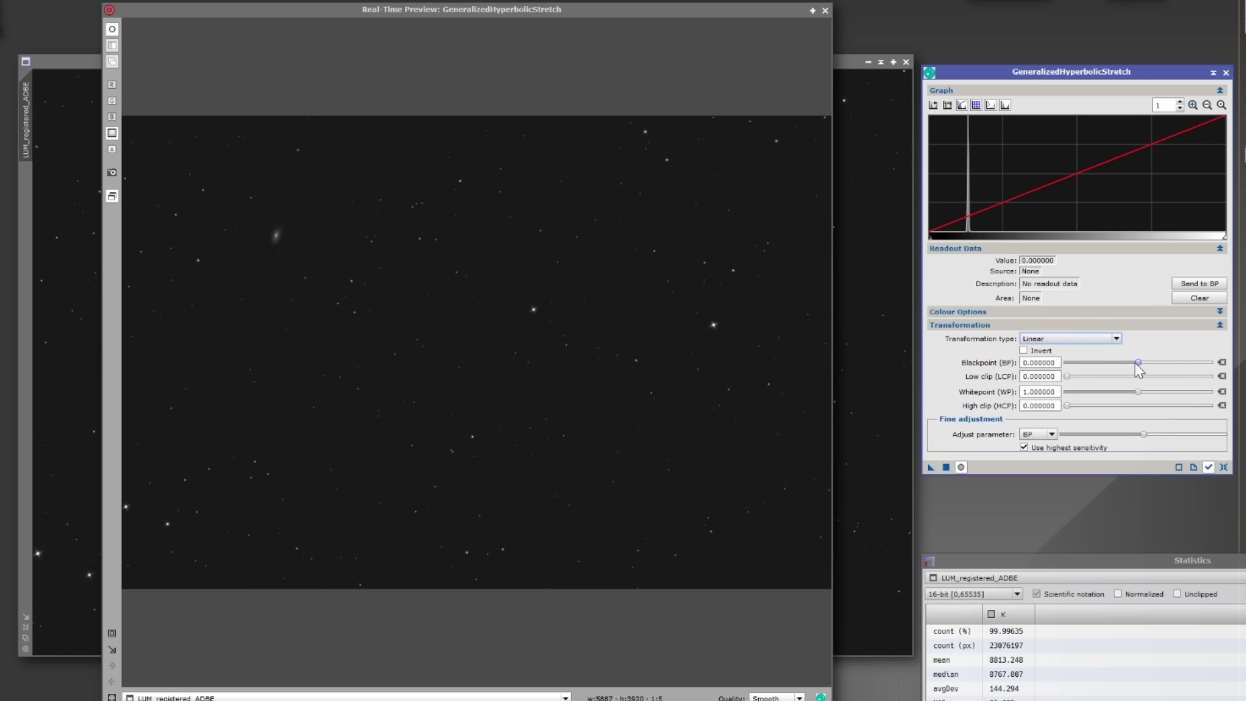
click(1137, 362)
click(1136, 362)
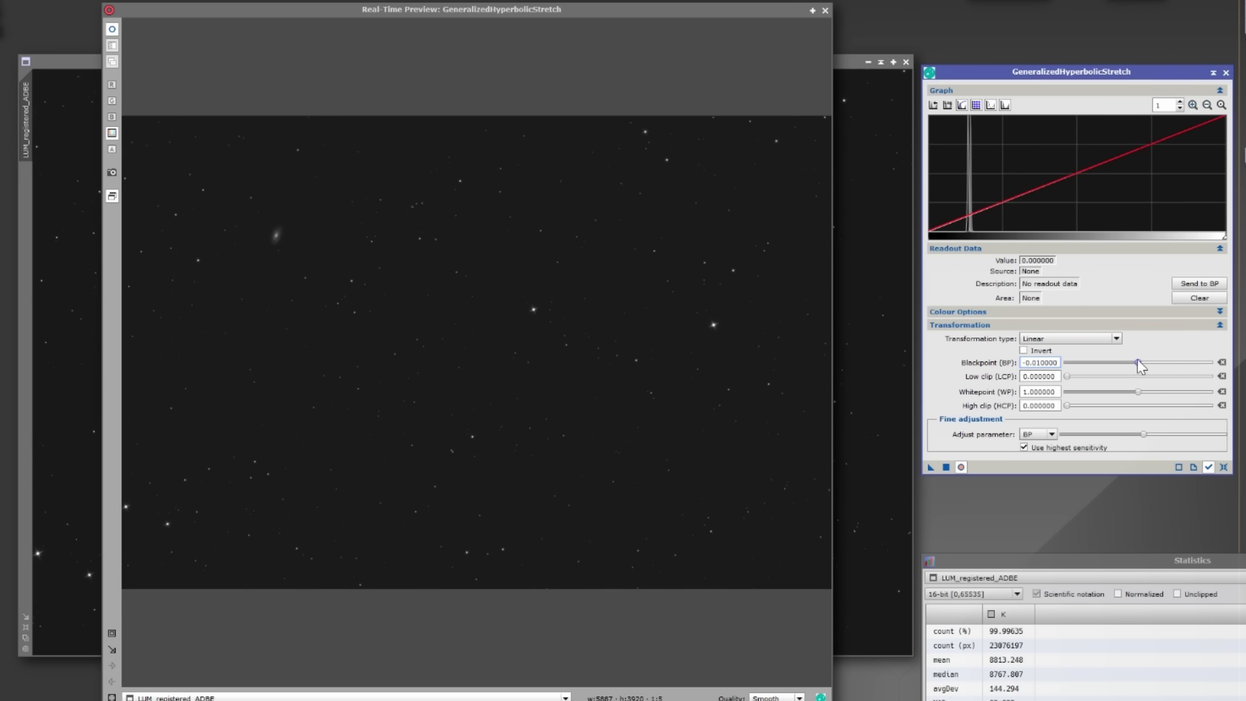
click(946, 467)
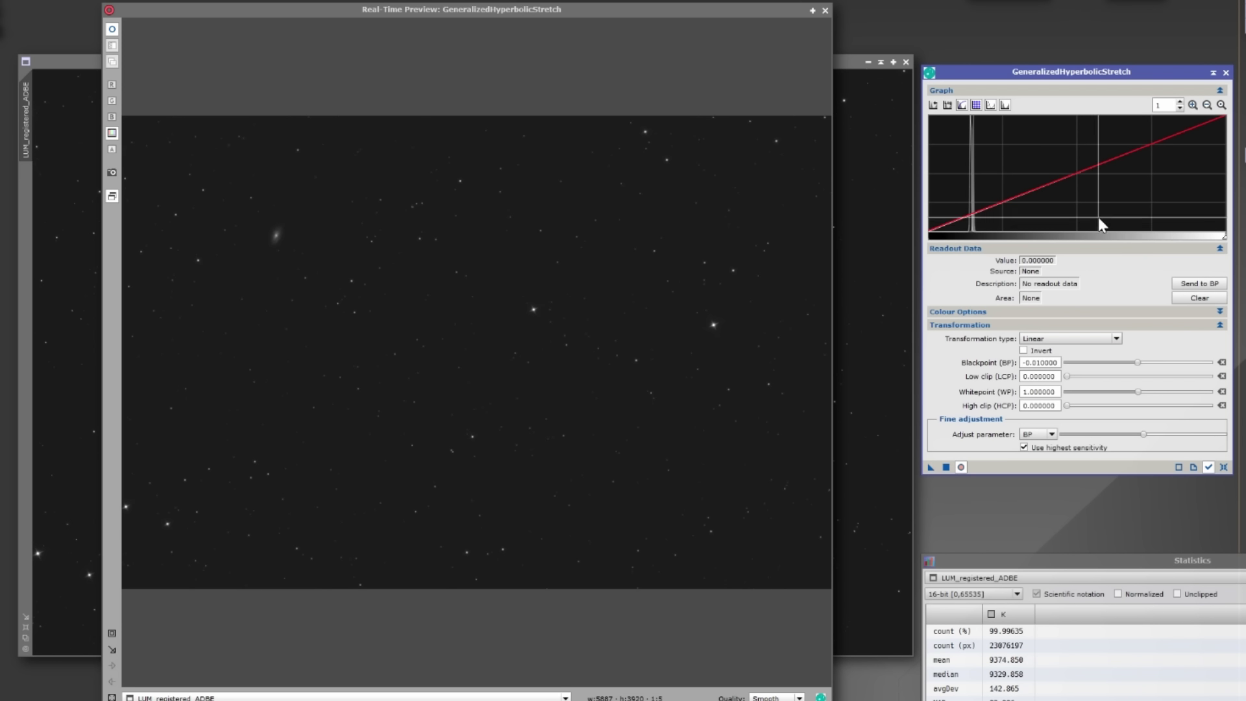
Close GeneralizedHyperbolicStretch and its real-time preview, and open the Astro Image Detail script for LUM_registered_ADBE
click(1207, 83)
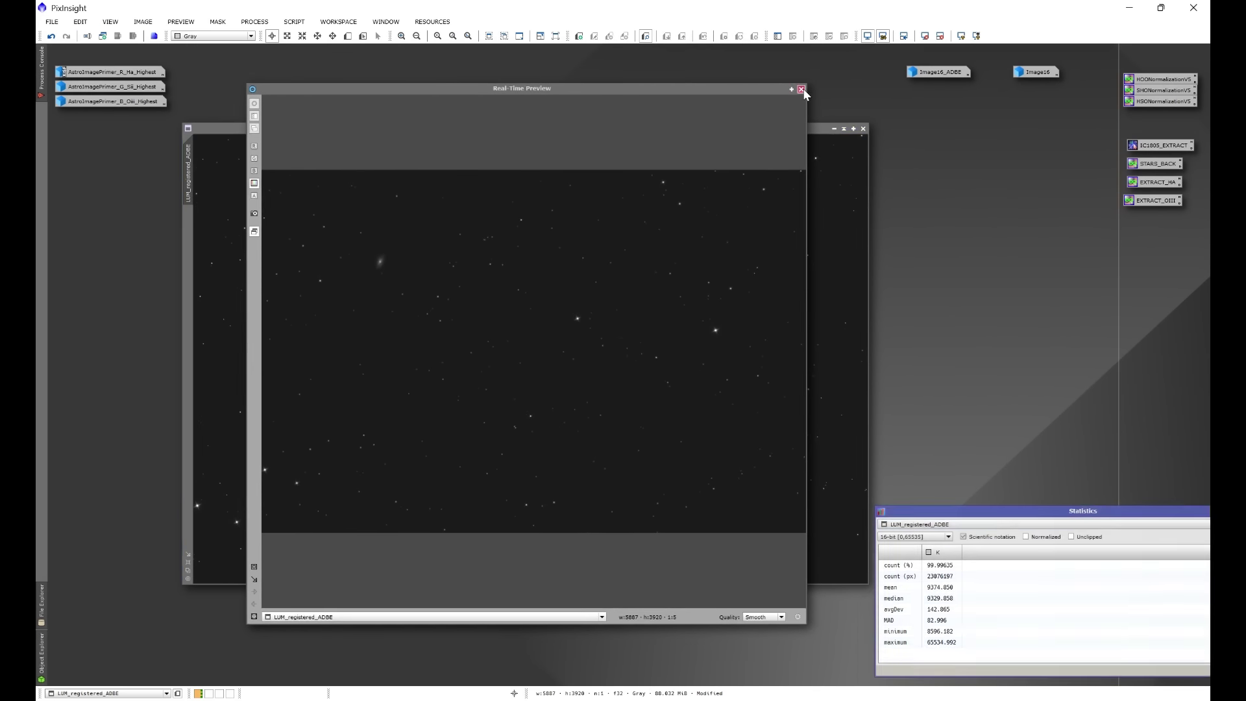
click(820, 22)
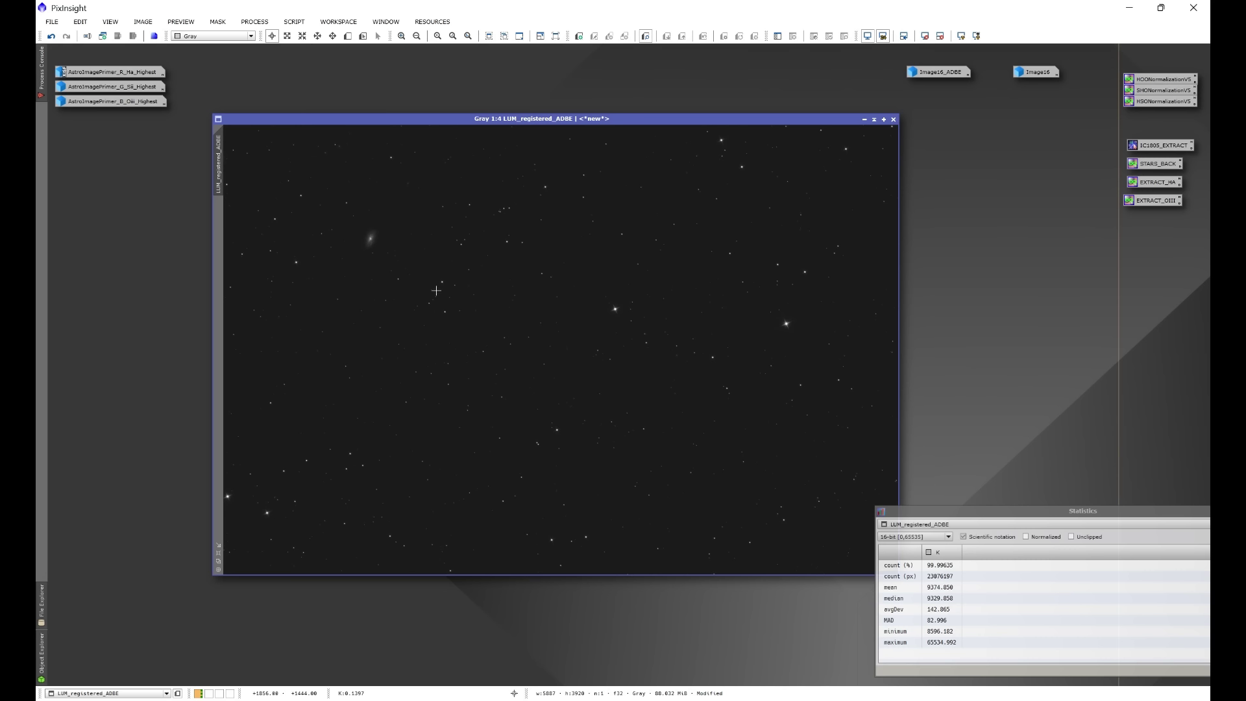
click(294, 21)
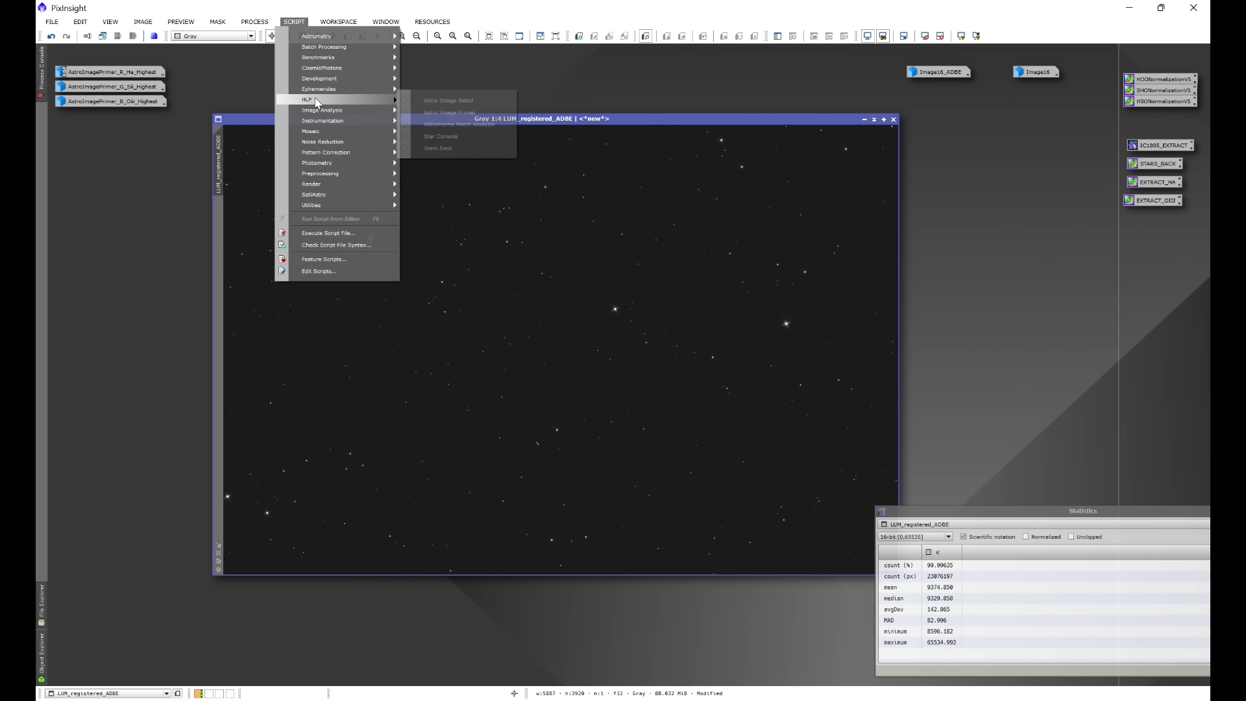
click(422, 102)
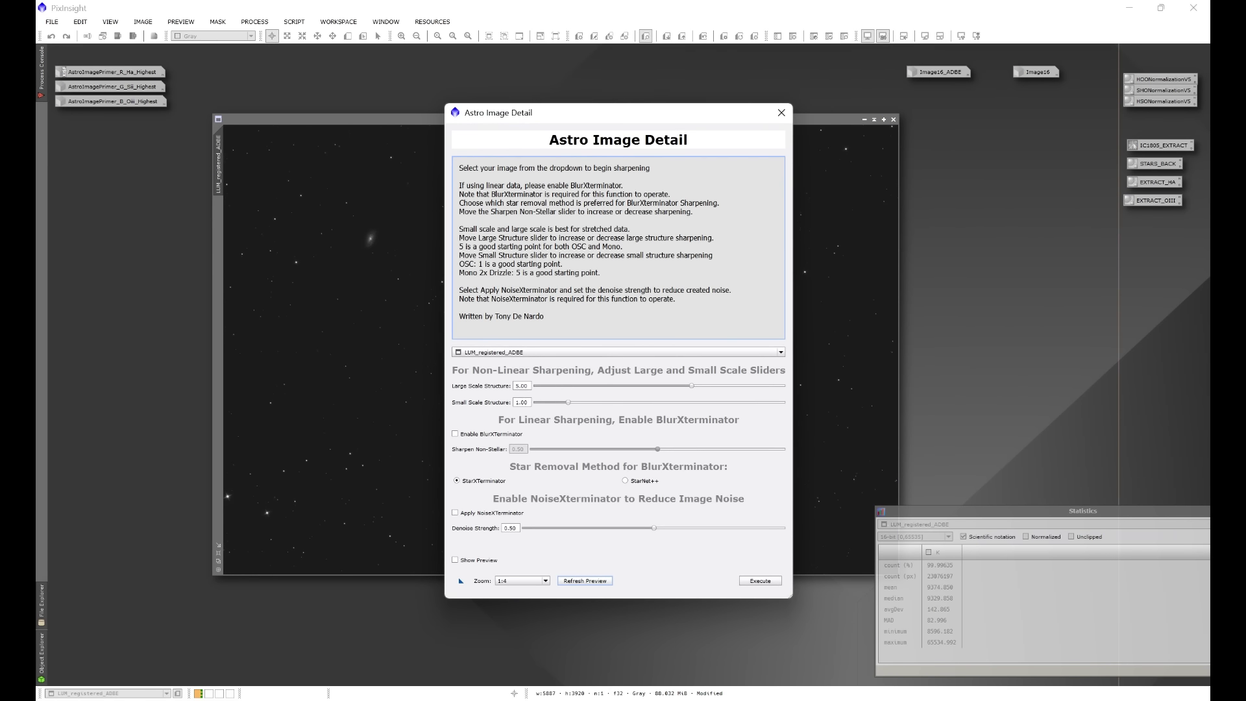
Show an enlarged 1:1 preview of LUM_registered_ADBE in Astro Image Detail, centred on the galaxy
click(505, 581)
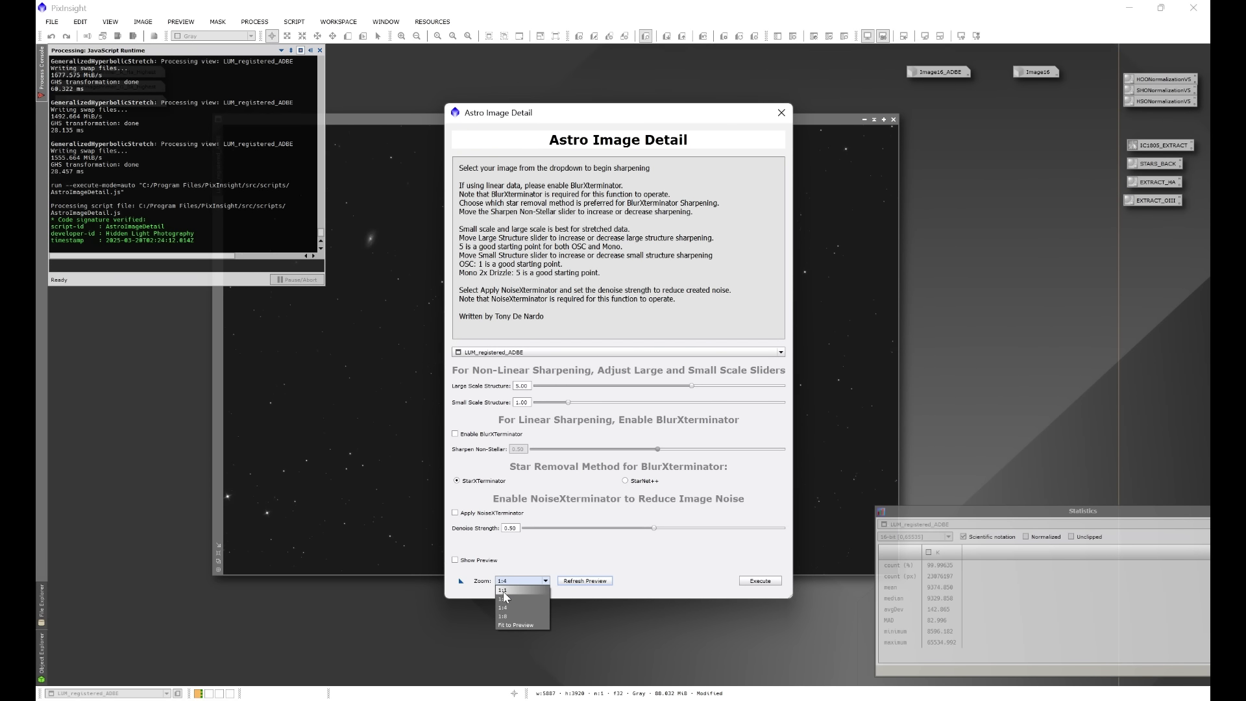
click(504, 589)
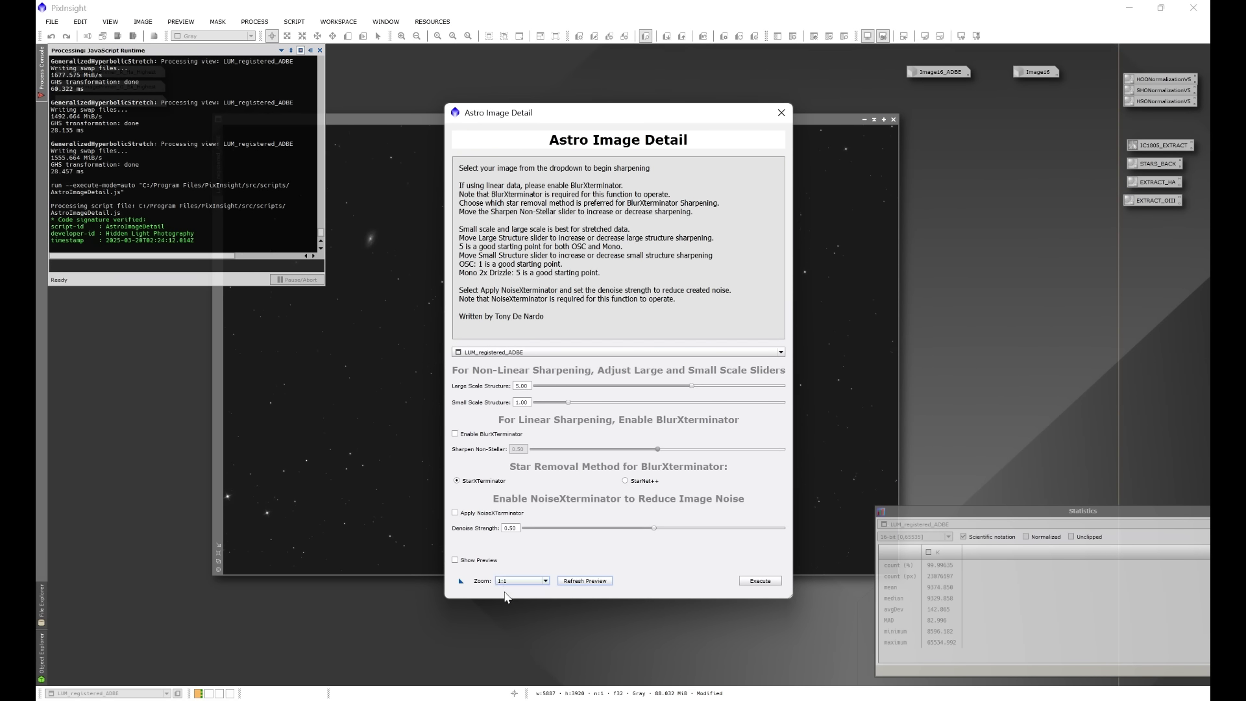
click(455, 559)
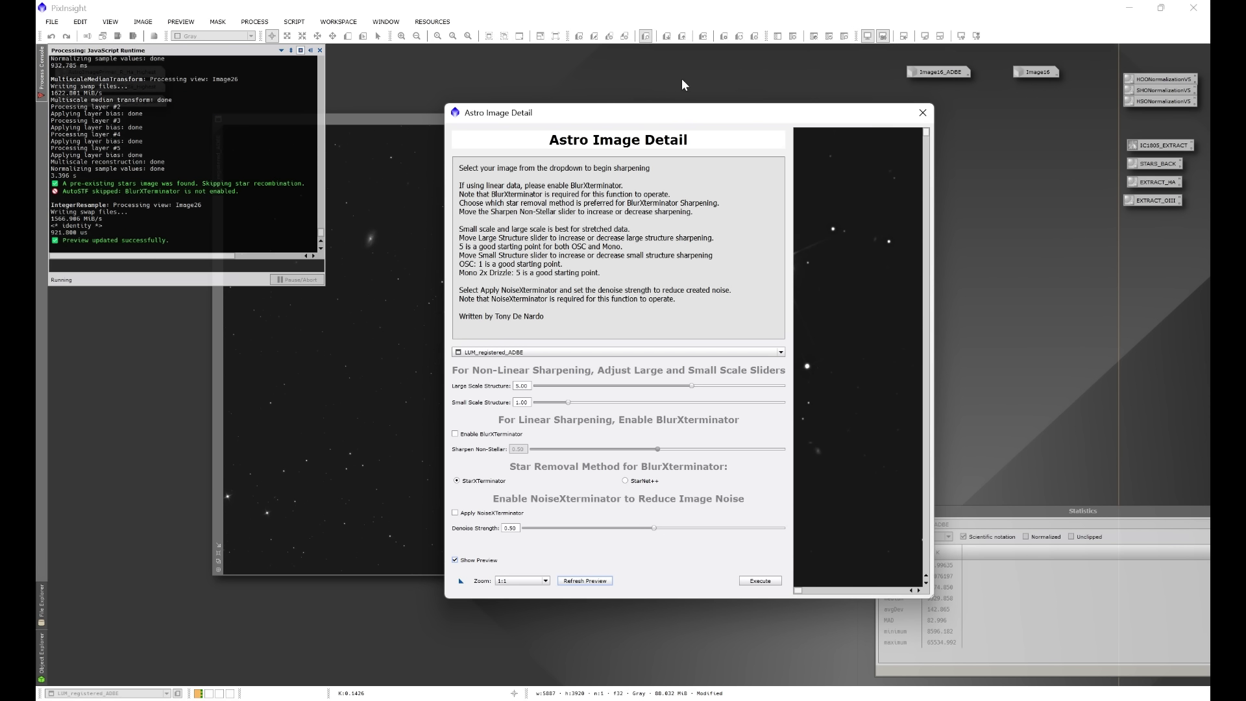
drag(682, 113, 336, 10)
drag(589, 493, 1168, 697)
drag(1054, 638, 755, 442)
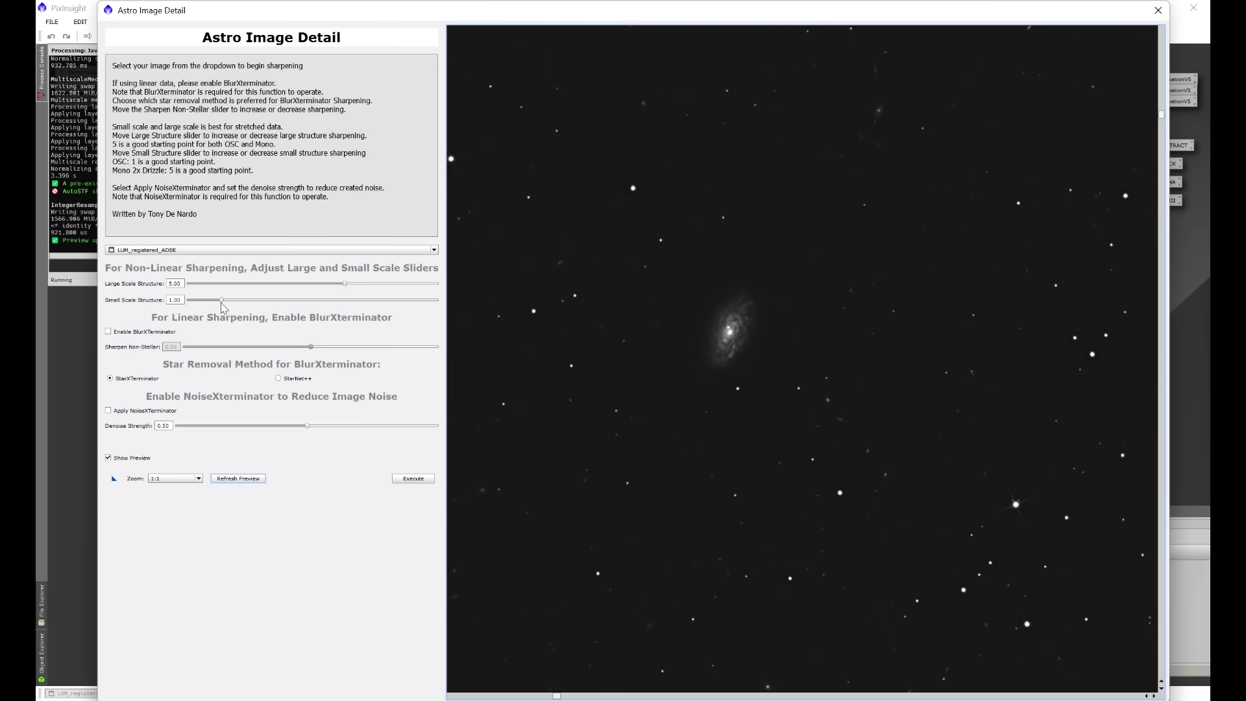
Set Small Scale Structure to 0.00 and preview the sharpening with Large Scale Structure at 2.72 and at 0.00
drag(221, 301, 189, 303)
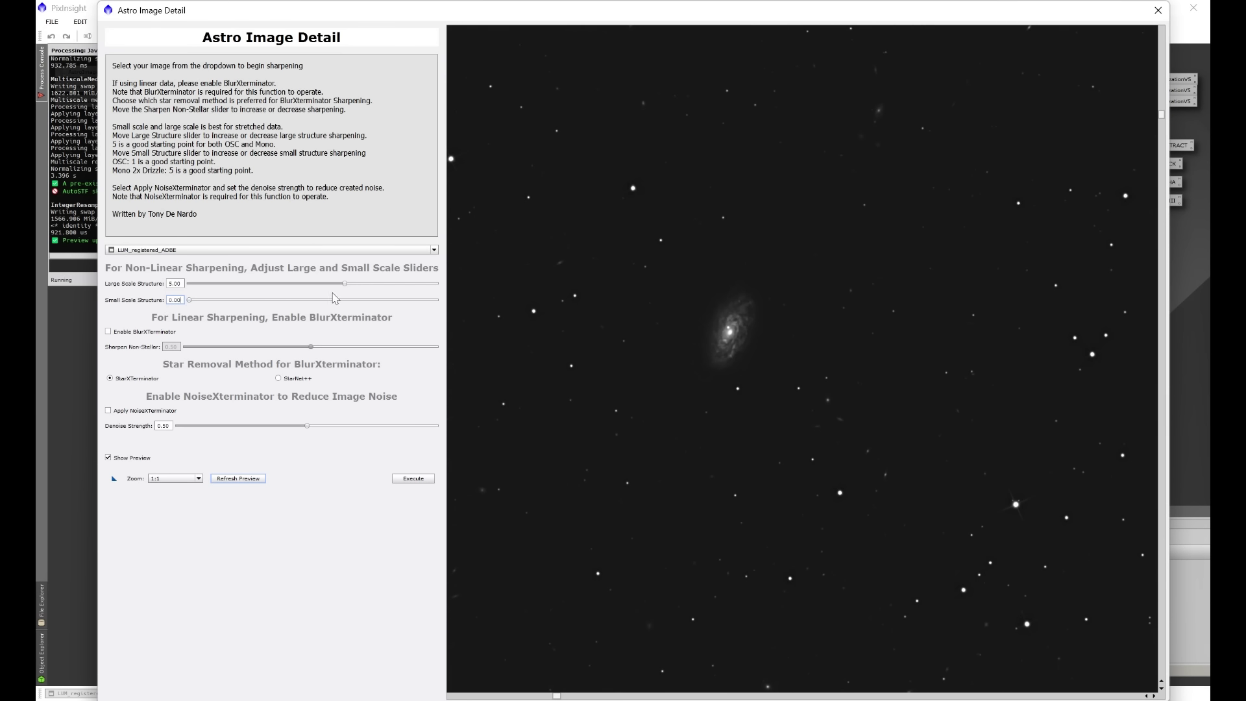
drag(345, 283, 273, 284)
click(238, 479)
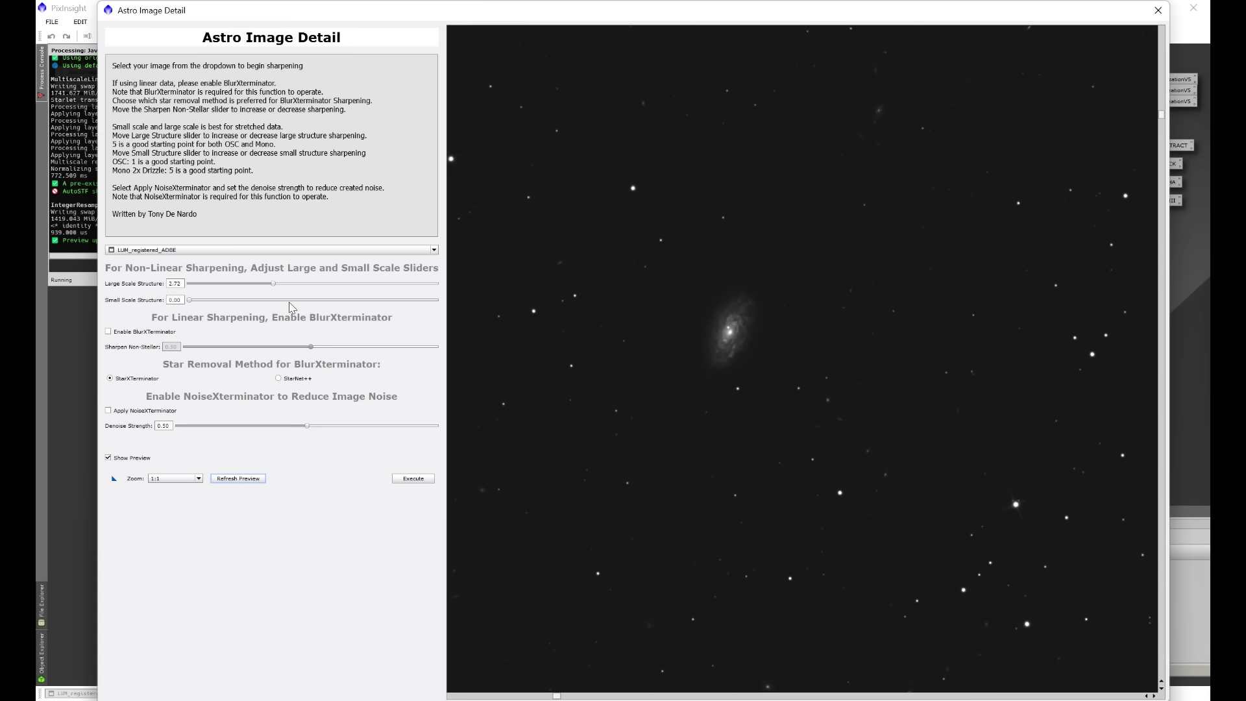
drag(275, 288, 189, 288)
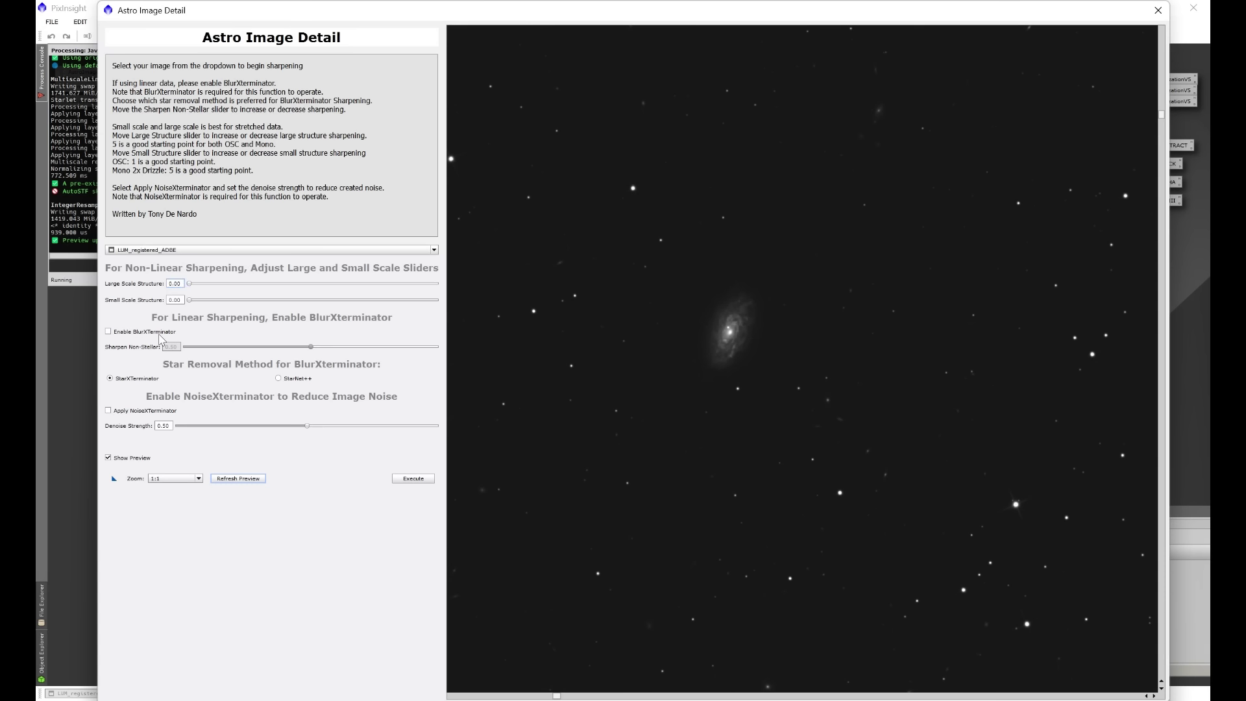
click(239, 478)
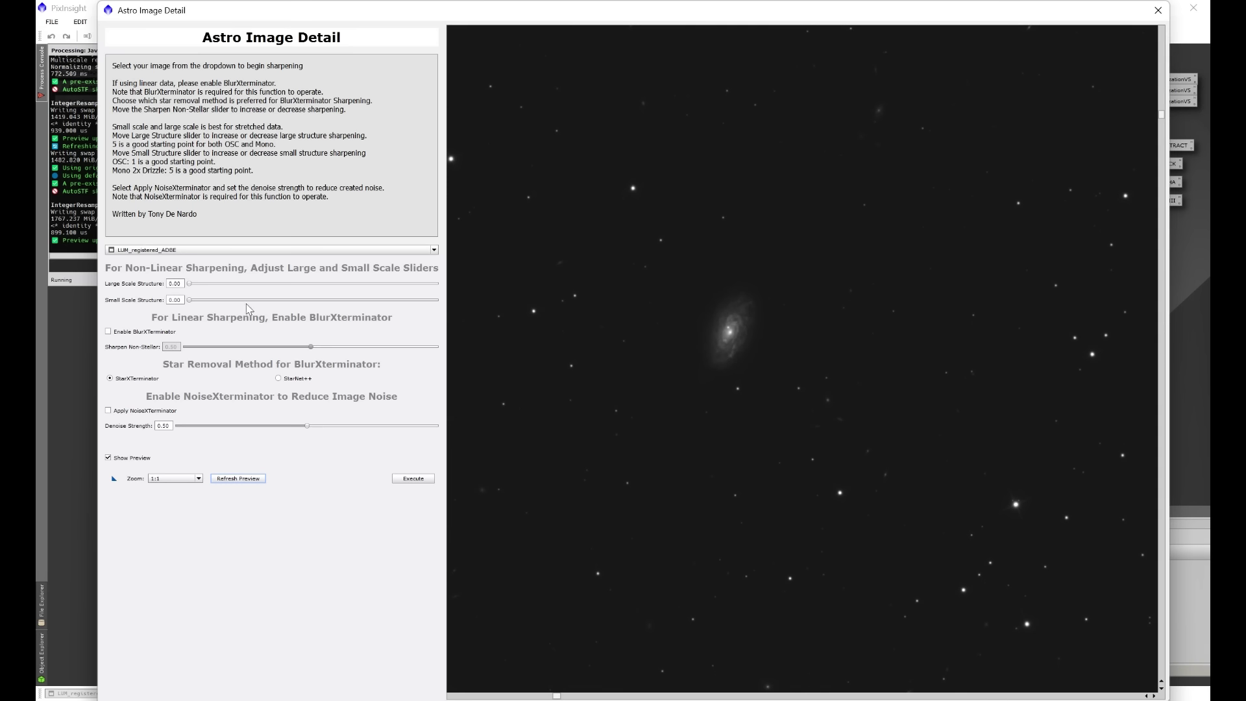
Set Large Scale Structure to 2.24, refresh the preview, and execute the sharpening on LUM_registered_ADBE
drag(192, 288, 258, 290)
click(238, 479)
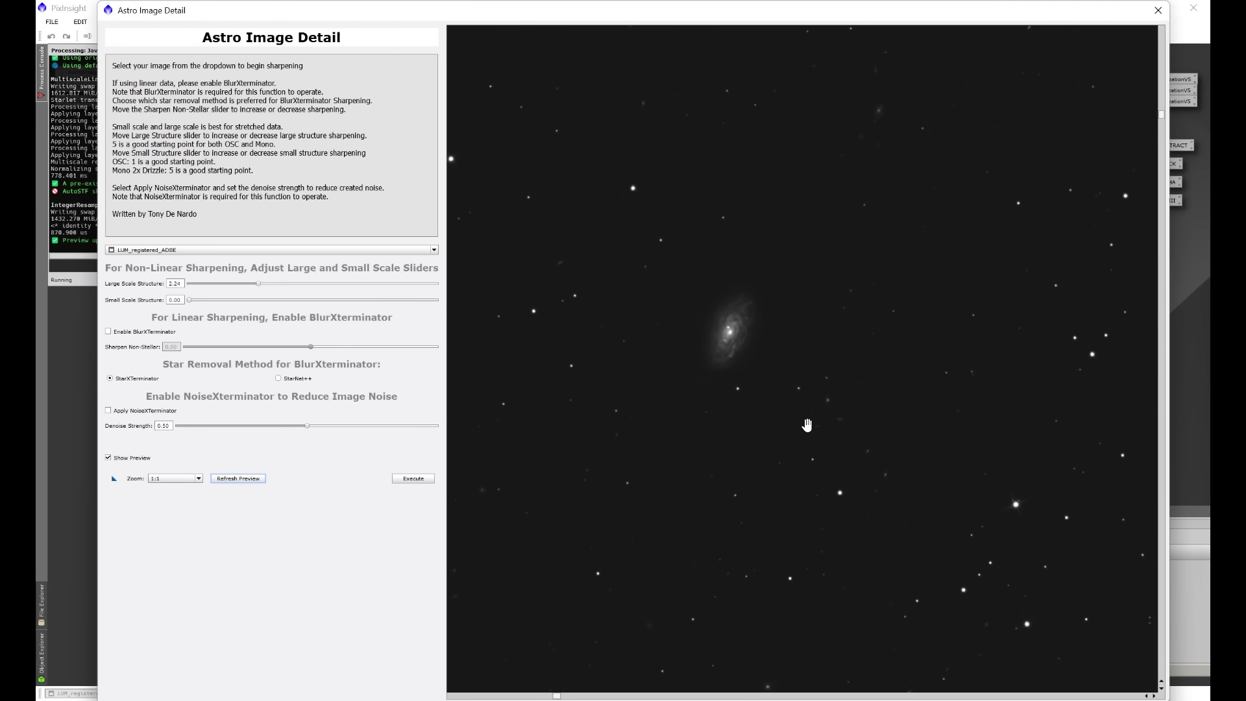
click(410, 480)
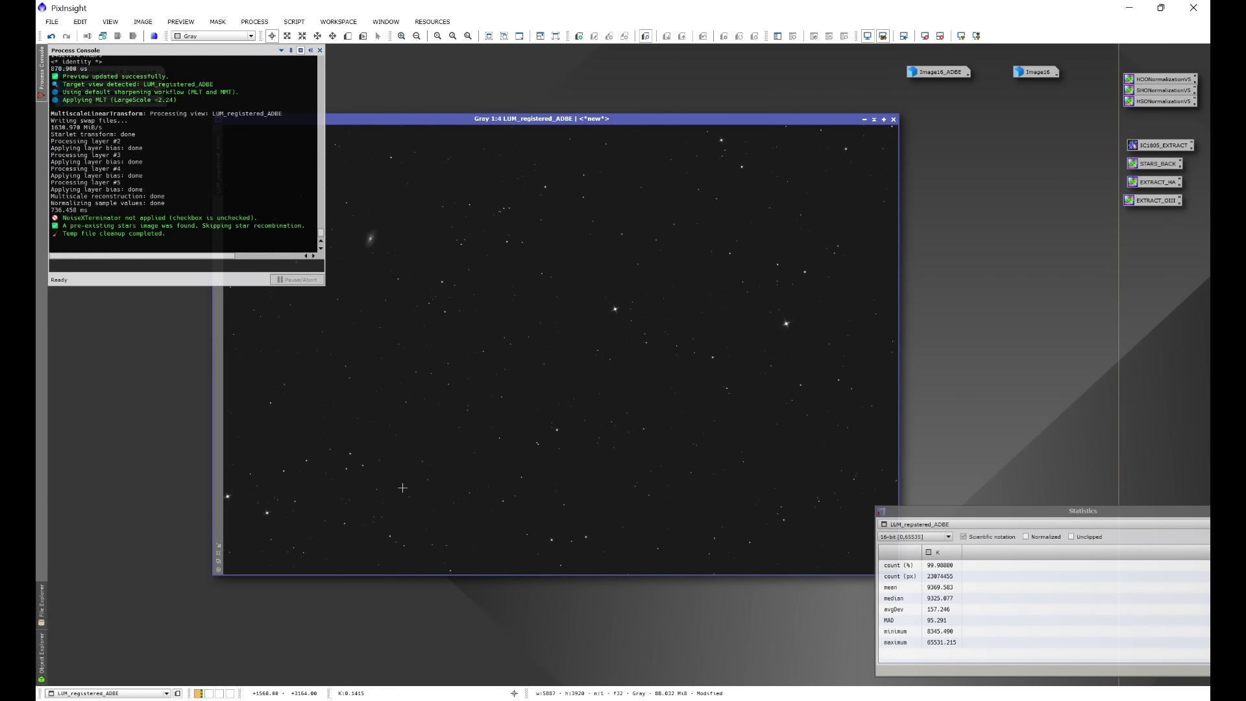
click(319, 50)
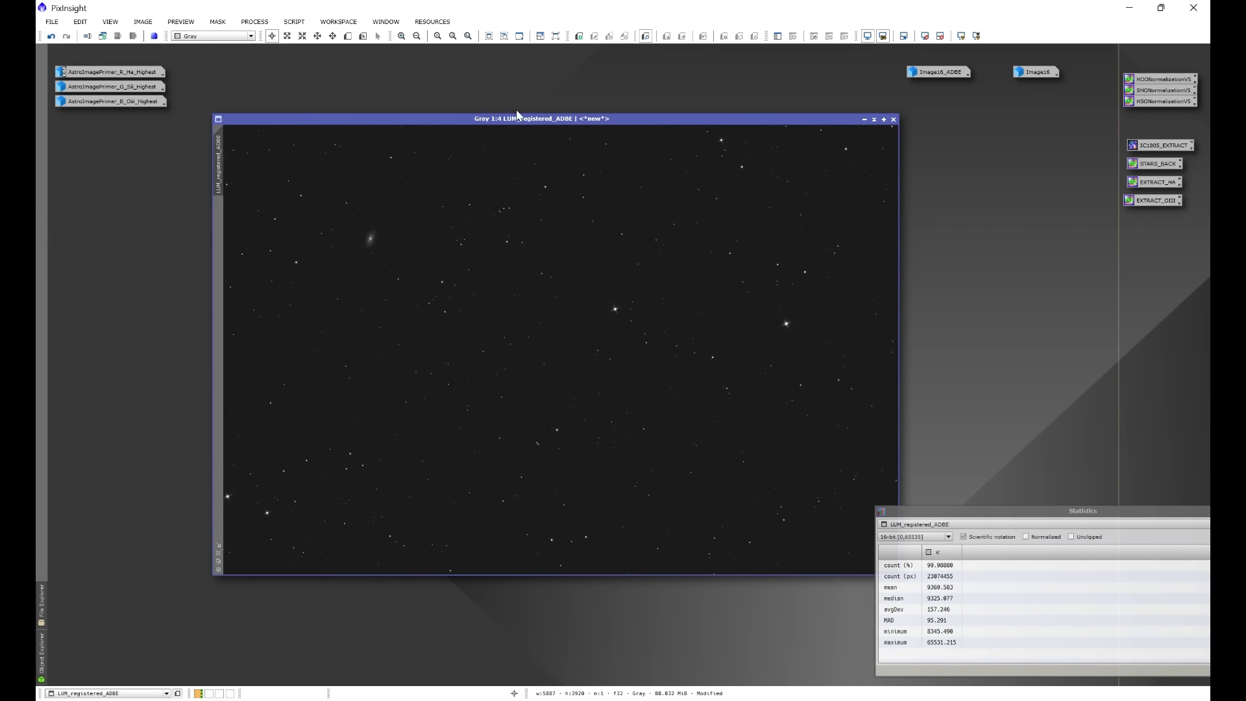
Restore the iconized Image16_ADBE, enlarge its galaxy, and close the statistics
double_click(939, 72)
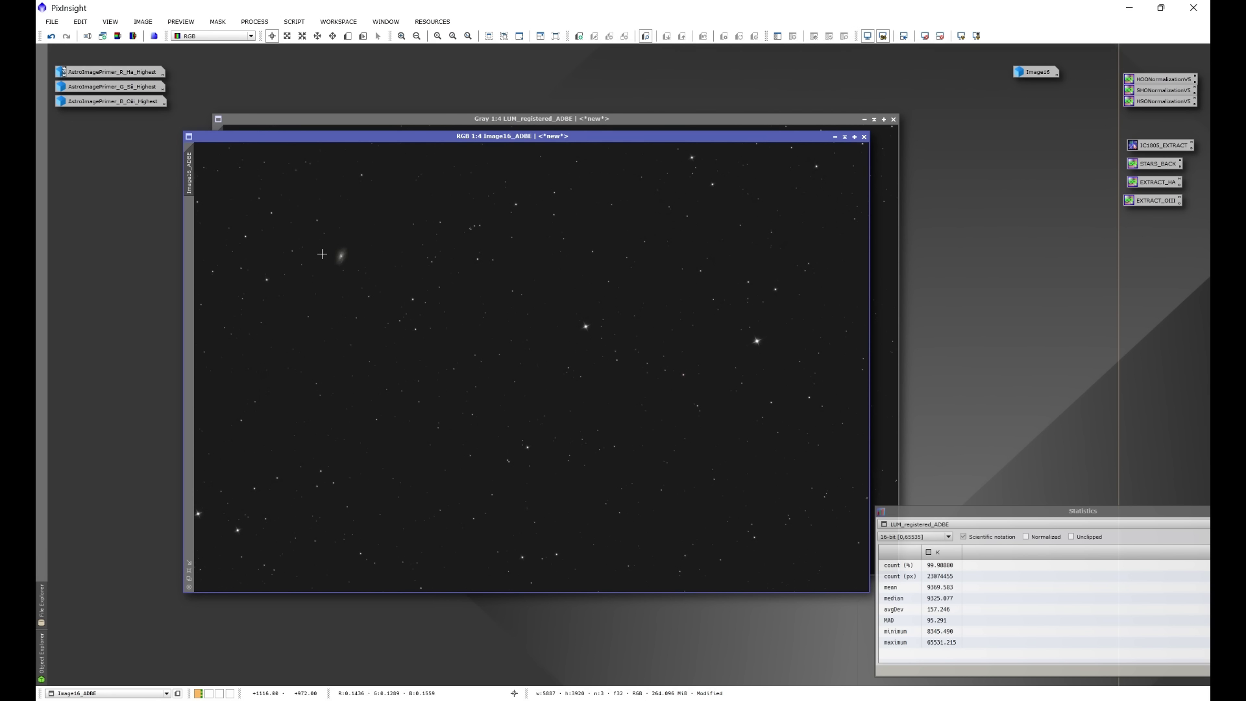
scroll(322, 254, up, 5)
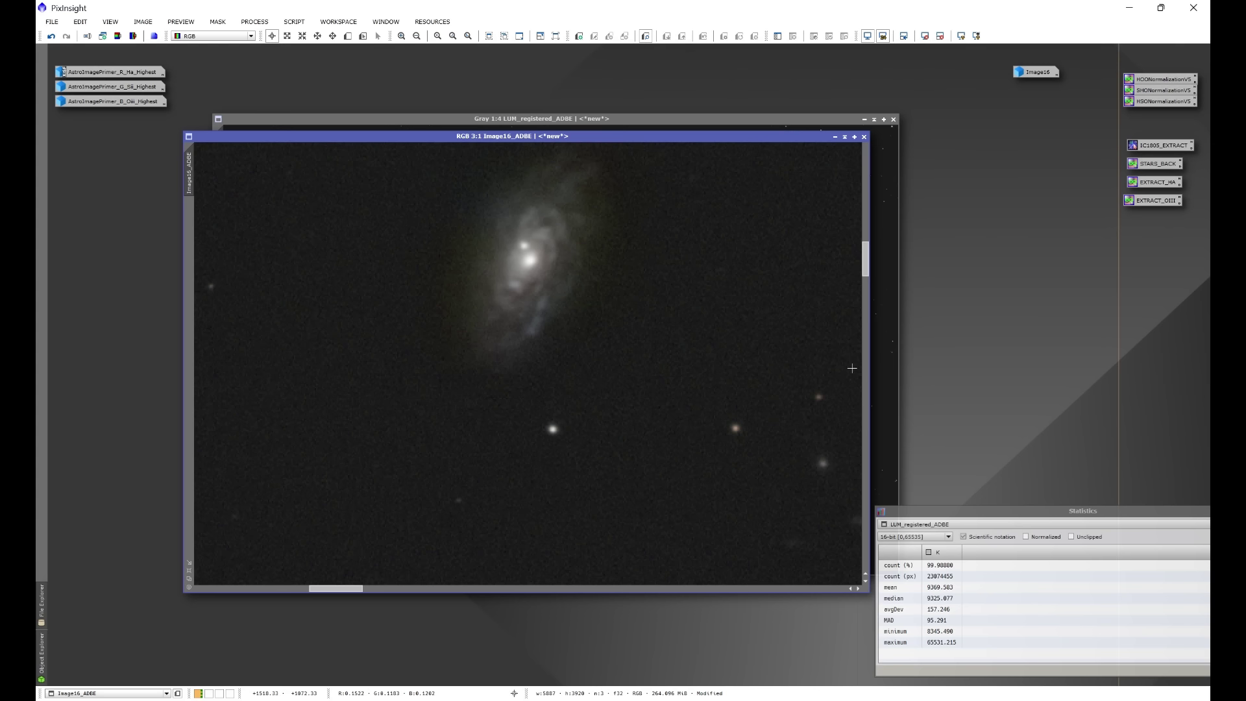
drag(1102, 511, 997, 490)
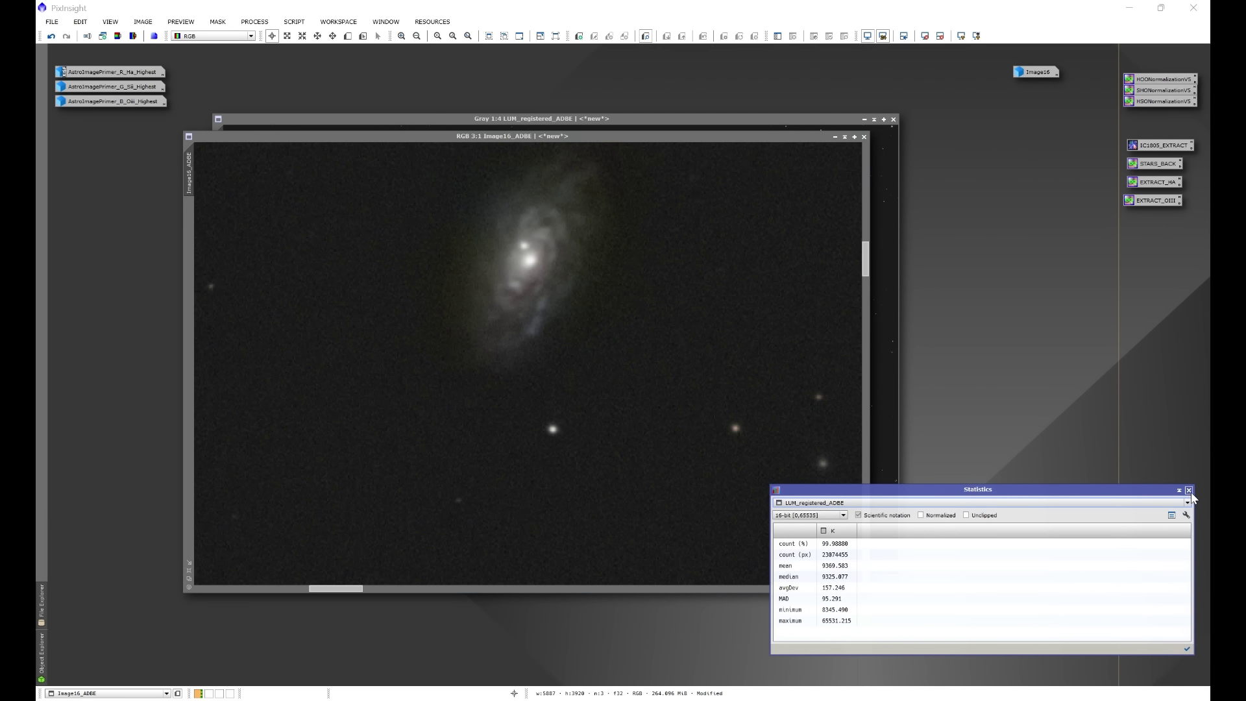
click(1188, 489)
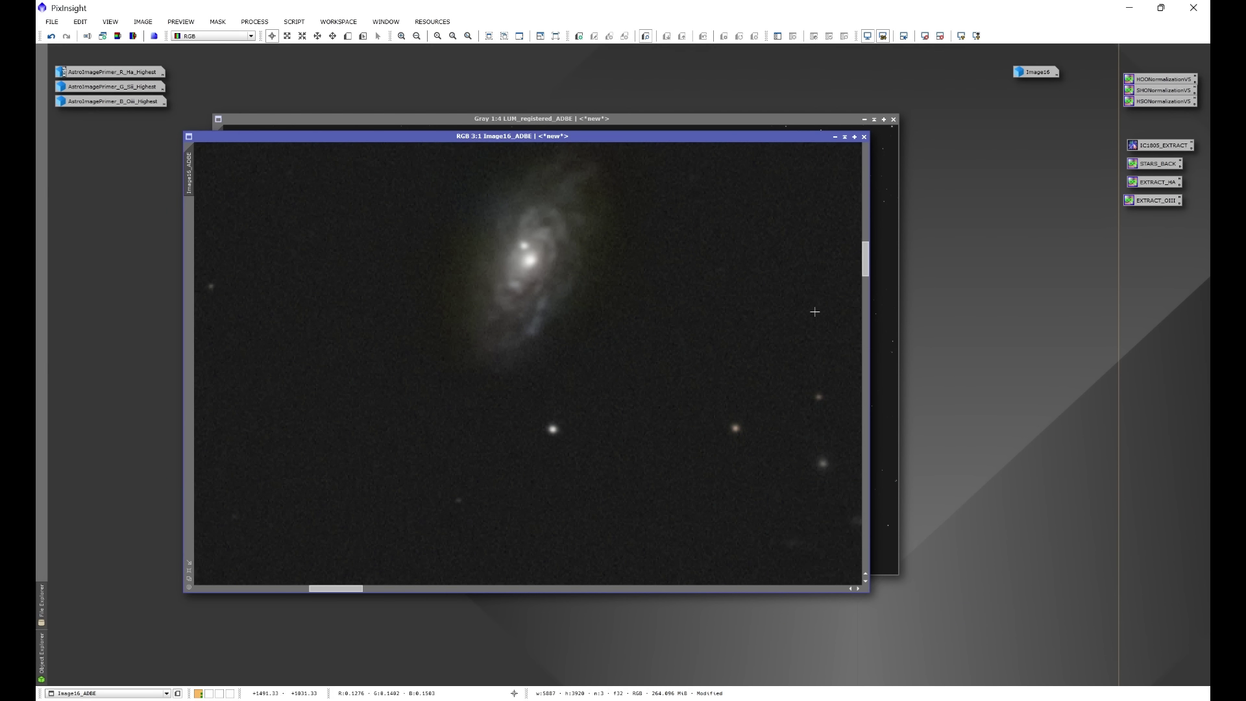
Move Image16_ADBE aside and examine the galaxy's detail and background noise in the sharpened LUM_registered_ADBE
drag(724, 142, 660, 286)
click(393, 243)
scroll(393, 243, up, 4)
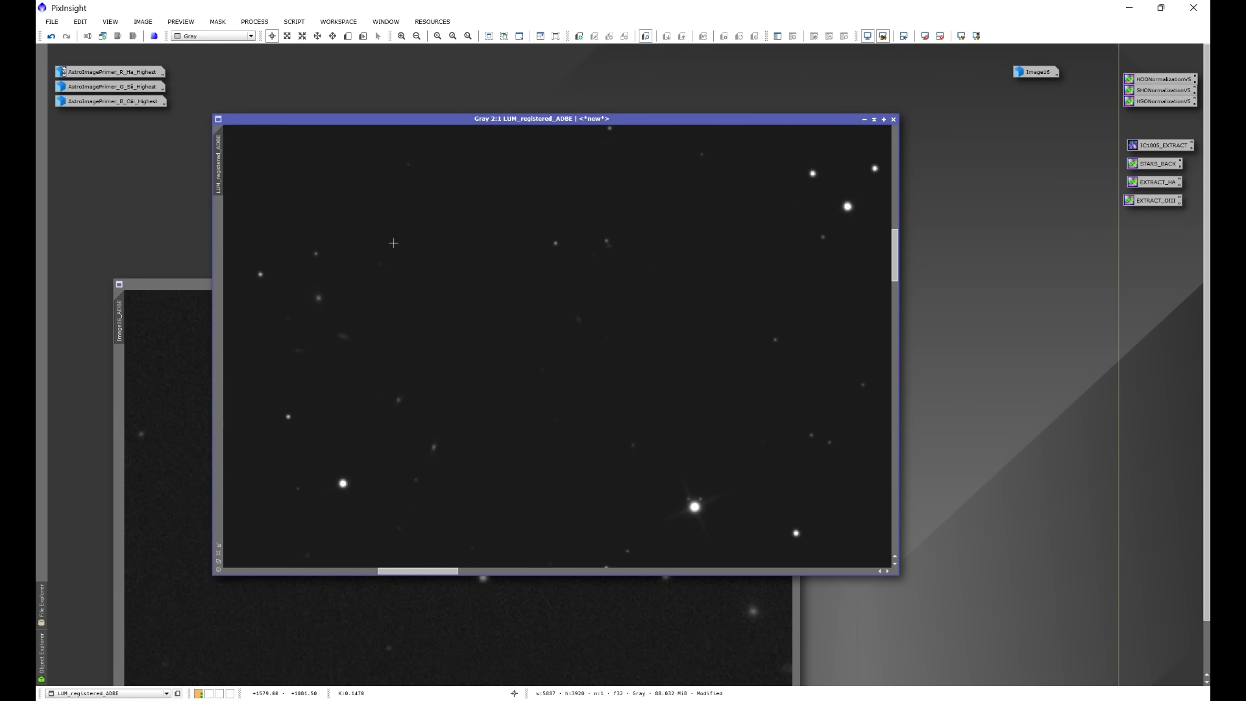
drag(415, 570, 376, 570)
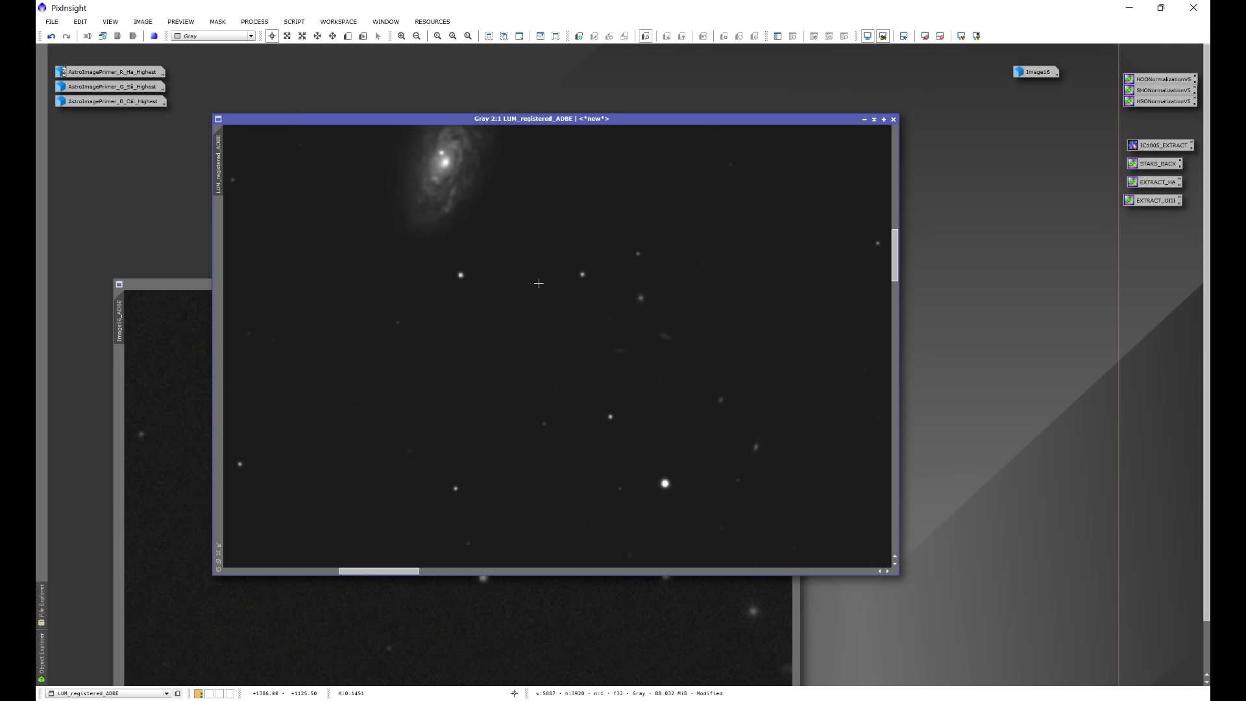
drag(899, 272, 893, 245)
scroll(516, 389, up, 2)
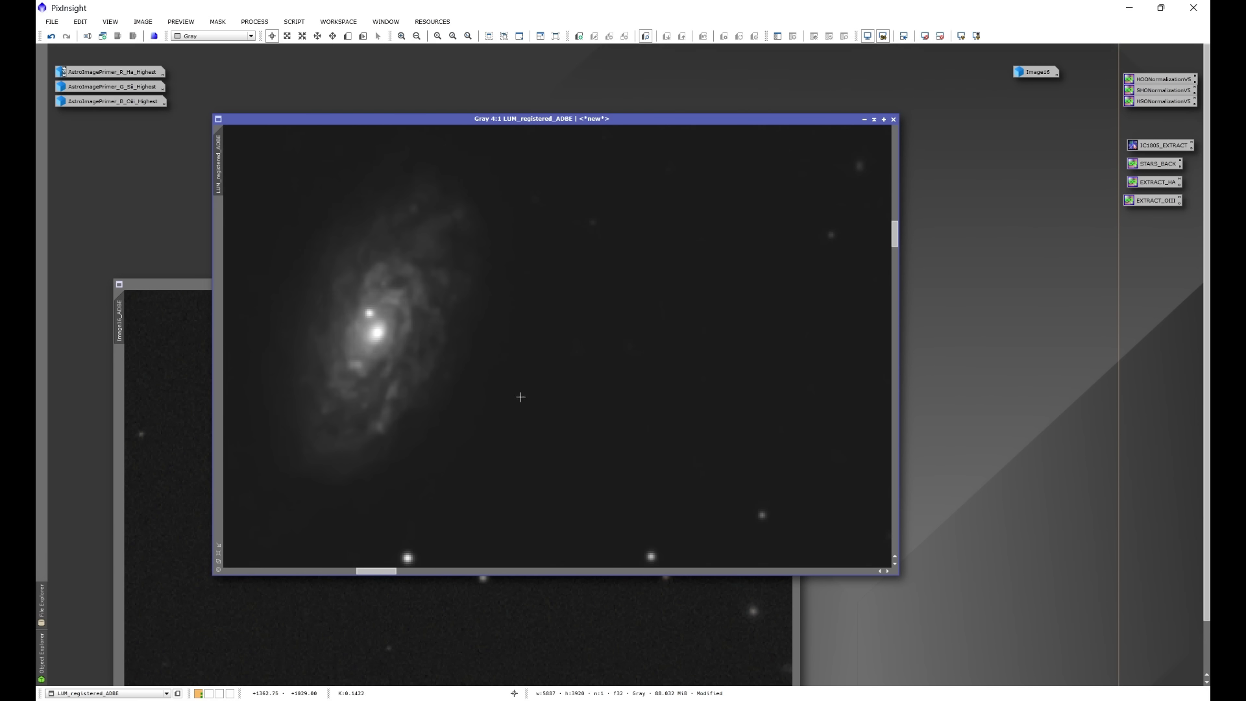
scroll(677, 441, down, 4)
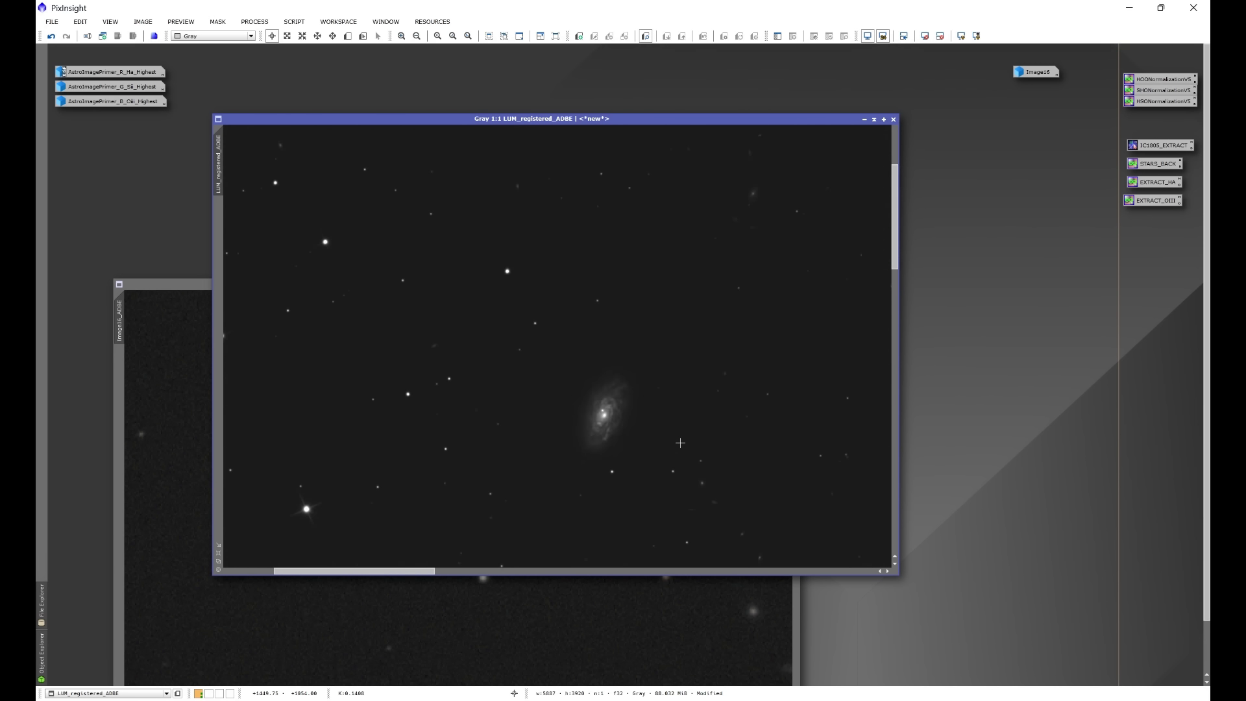
Bring Image16_ADBE back to the front and open the NoiseXTerminator process
click(200, 286)
drag(323, 286, 336, 175)
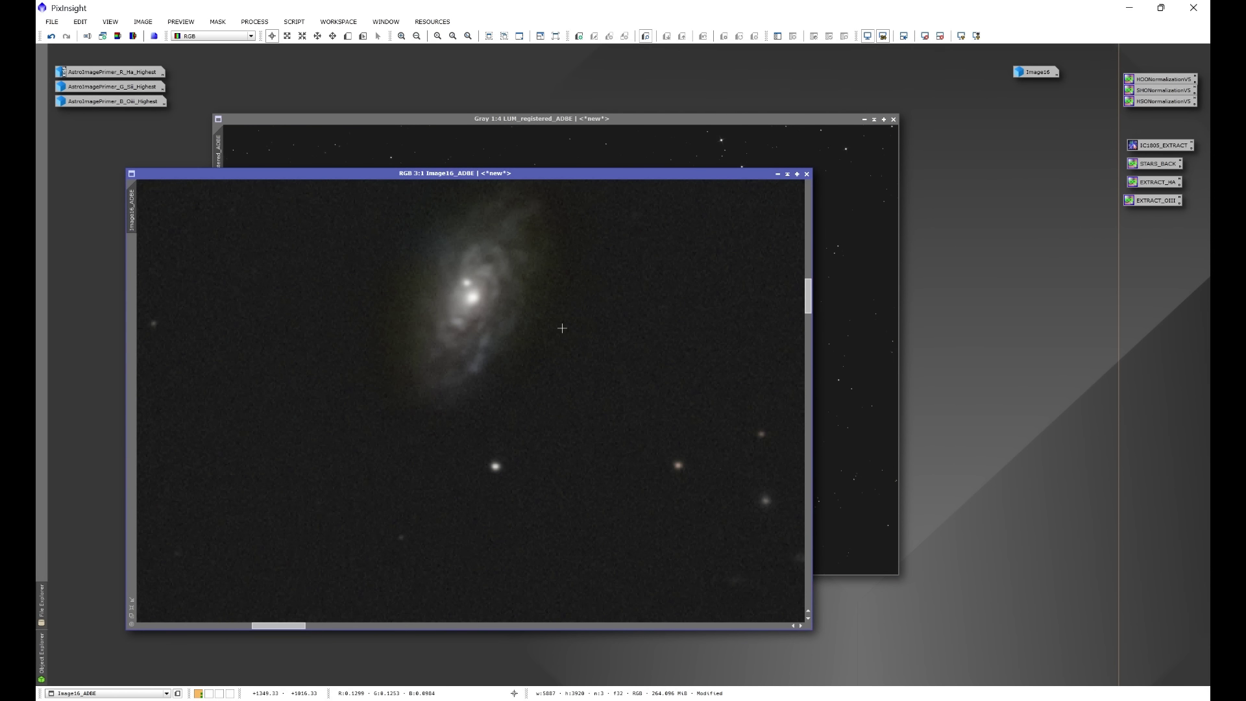
click(254, 22)
mouse_move(285, 36)
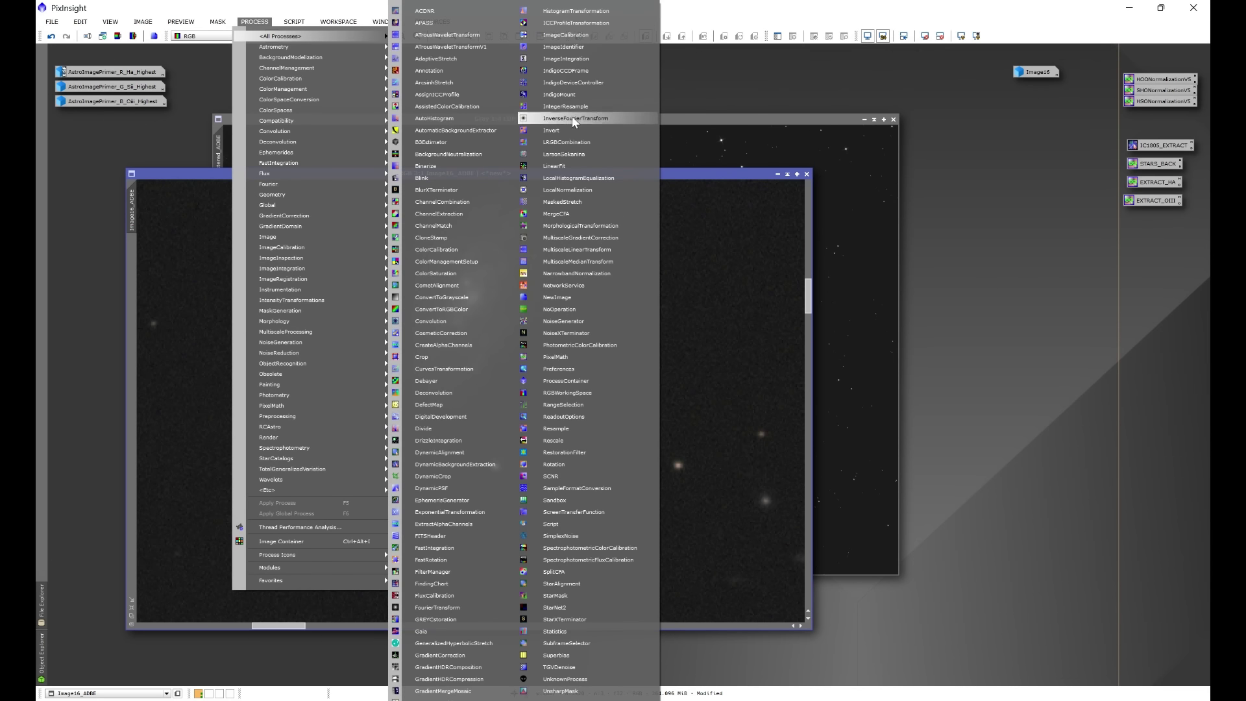
click(563, 333)
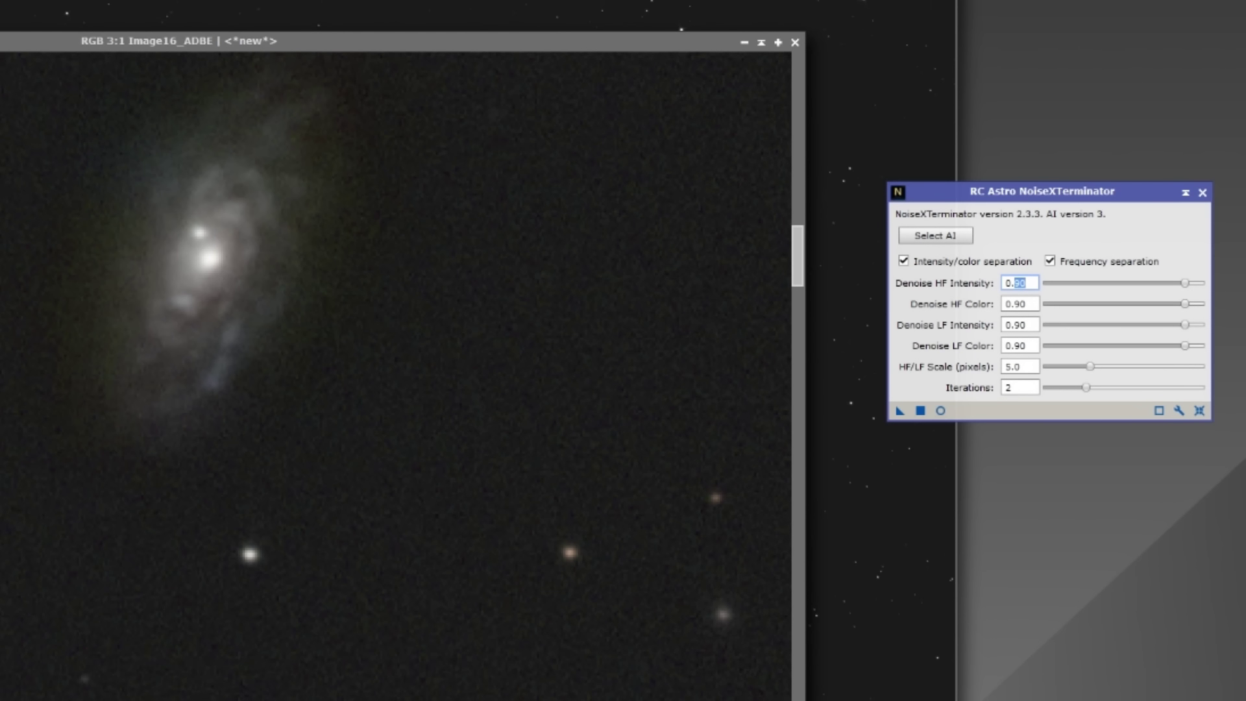
Set HF and LF denoise intensity and color all to 0.70, and apply NoiseXTerminator to Image16_ADBE
text(70)
key(Tab)
text(70)
key(Tab)
text(70)
key(Tab)
text(70)
key(Tab)
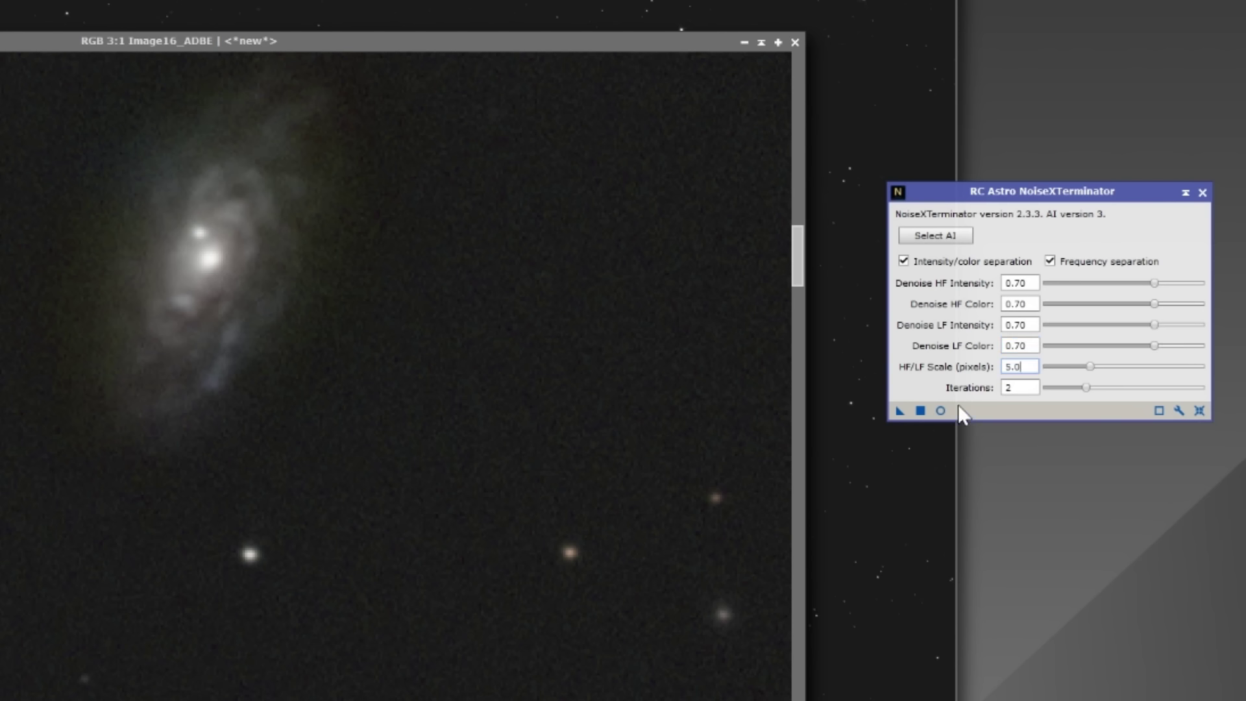
drag(899, 411, 635, 423)
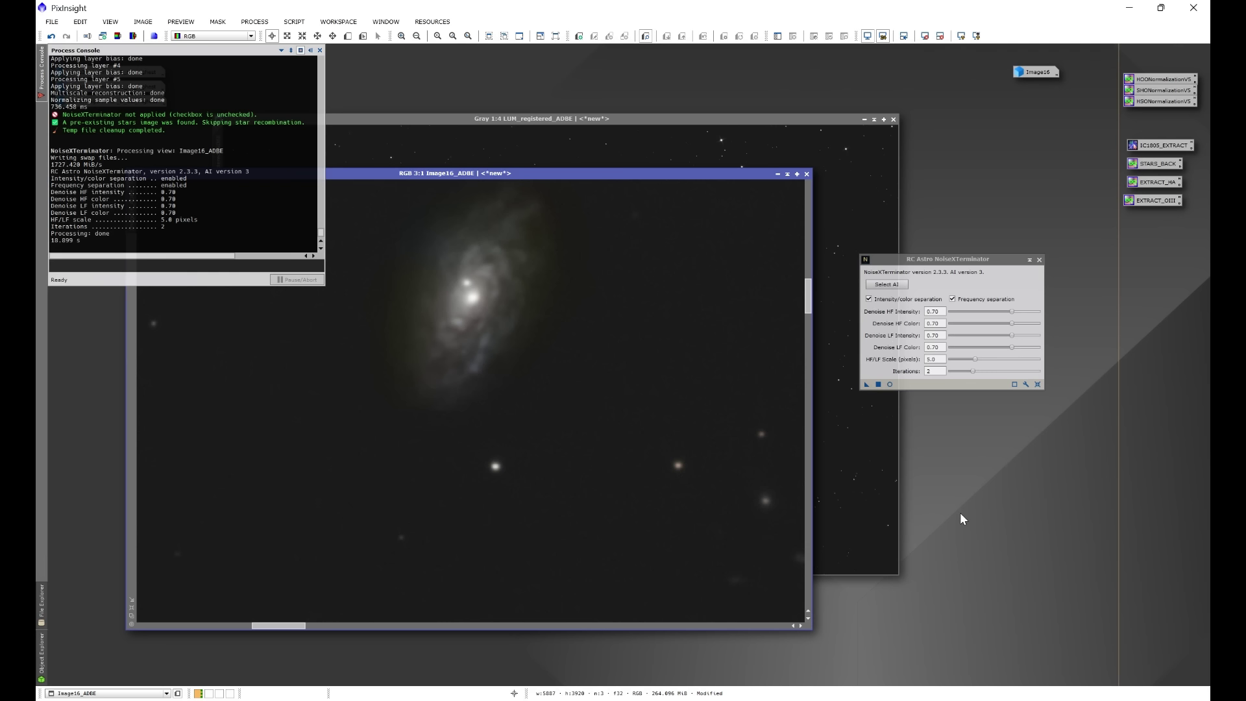
click(320, 51)
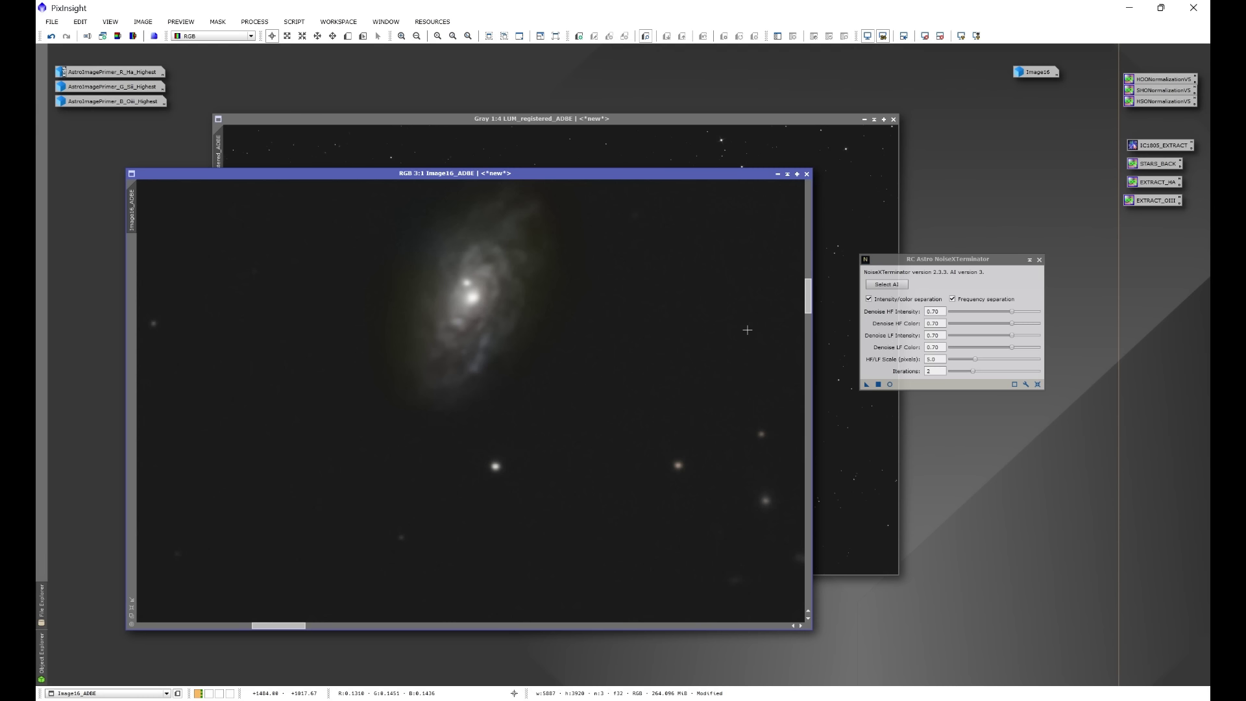
Compare Image16_ADBE before and after the noise reduction, and close NoiseXTerminator
click(52, 37)
click(66, 37)
scroll(605, 423, down, 3)
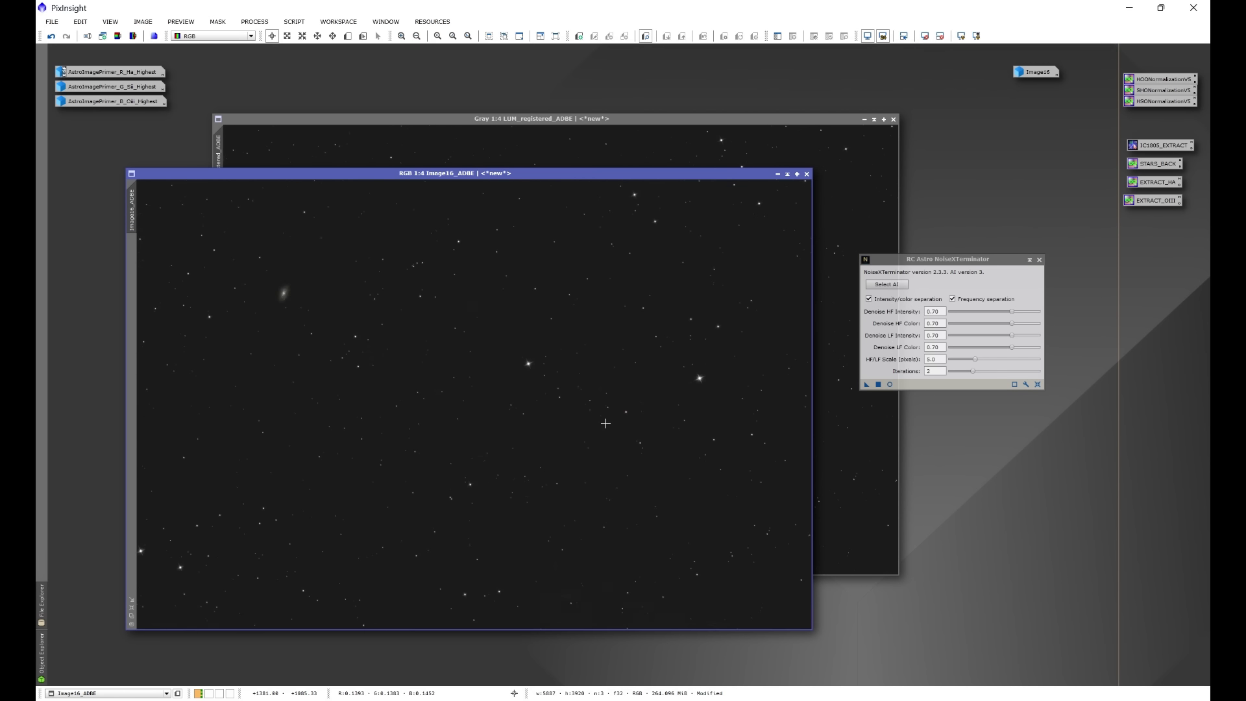
click(1039, 259)
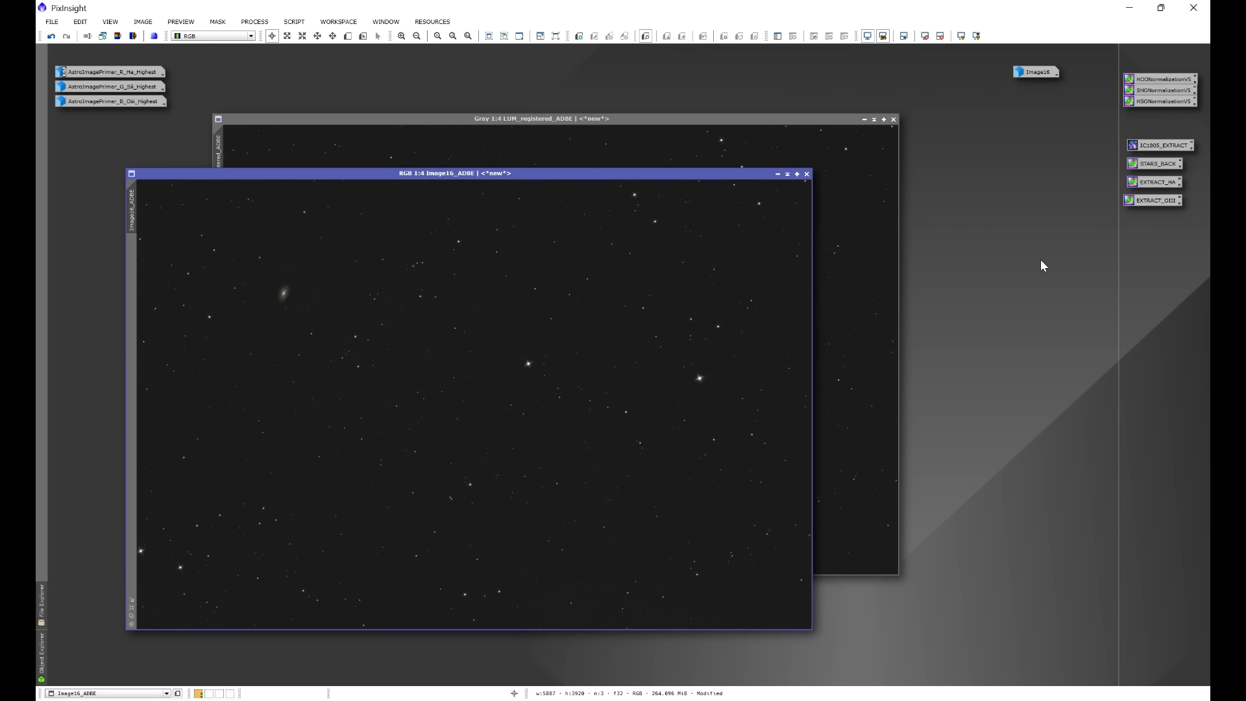
click(251, 22)
click(477, 50)
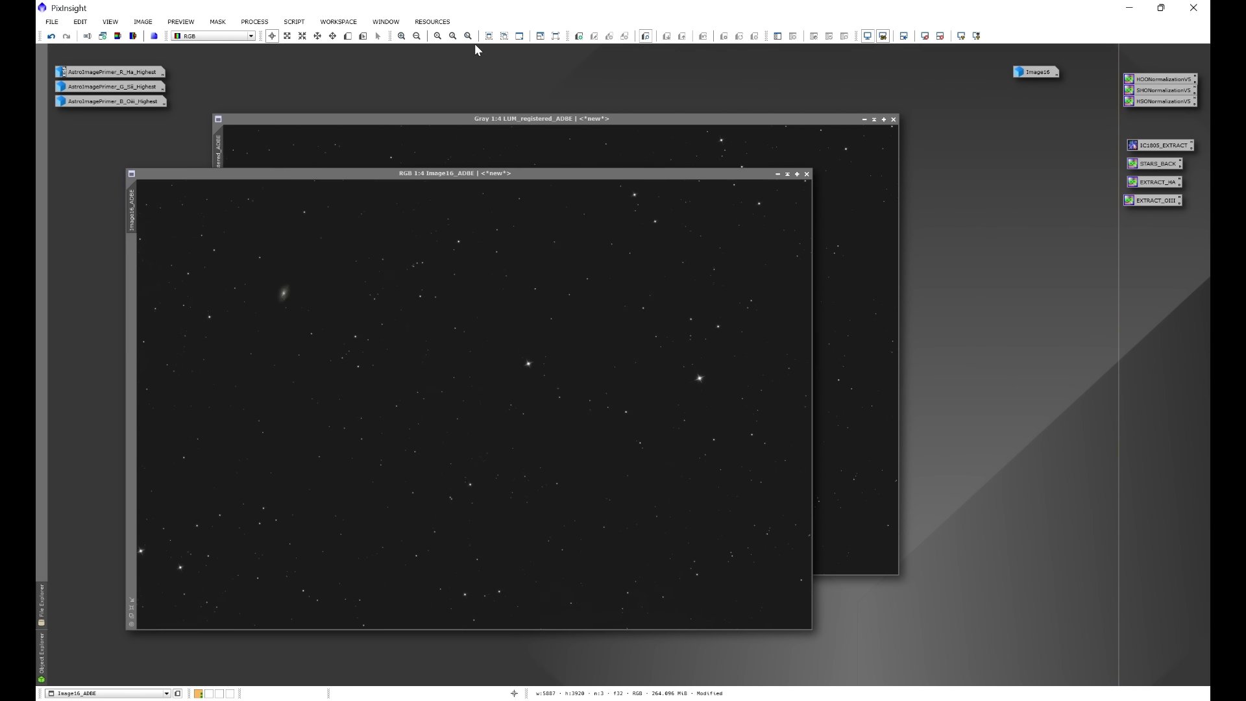
click(711, 201)
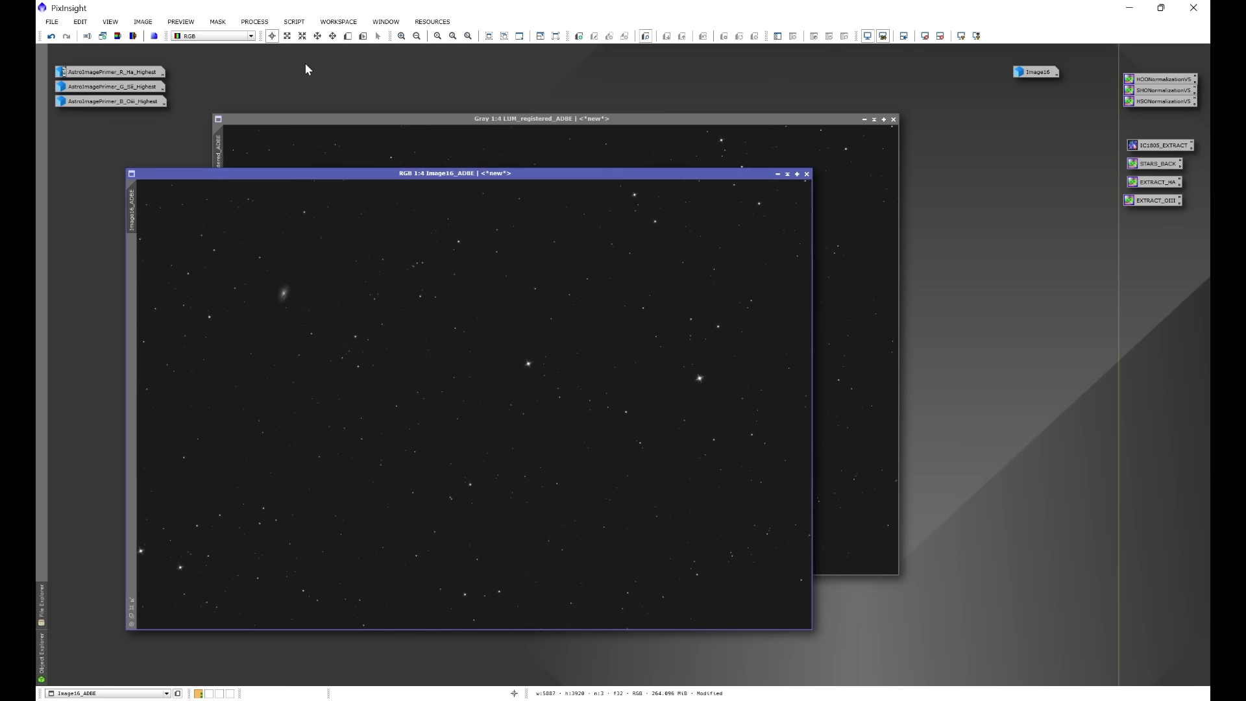
Open LRGBCombination and disable its R, G and B channels, leaving only L enabled
click(254, 22)
mouse_move(266, 36)
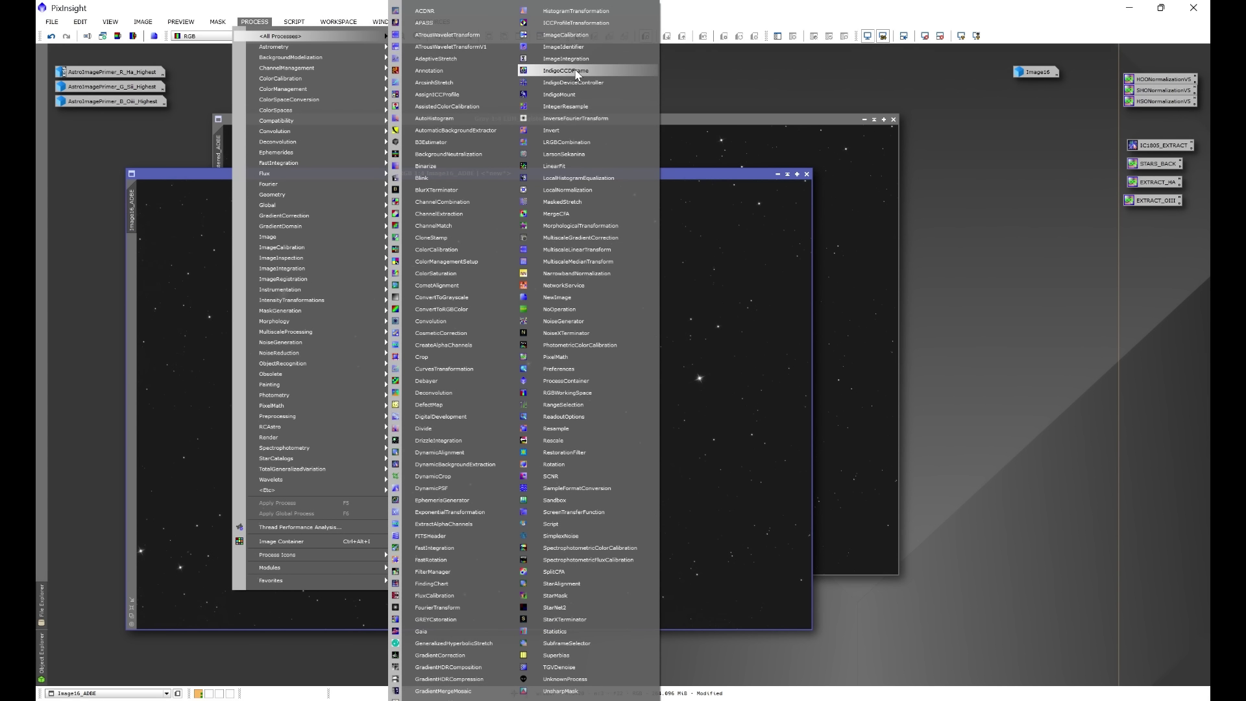
click(571, 148)
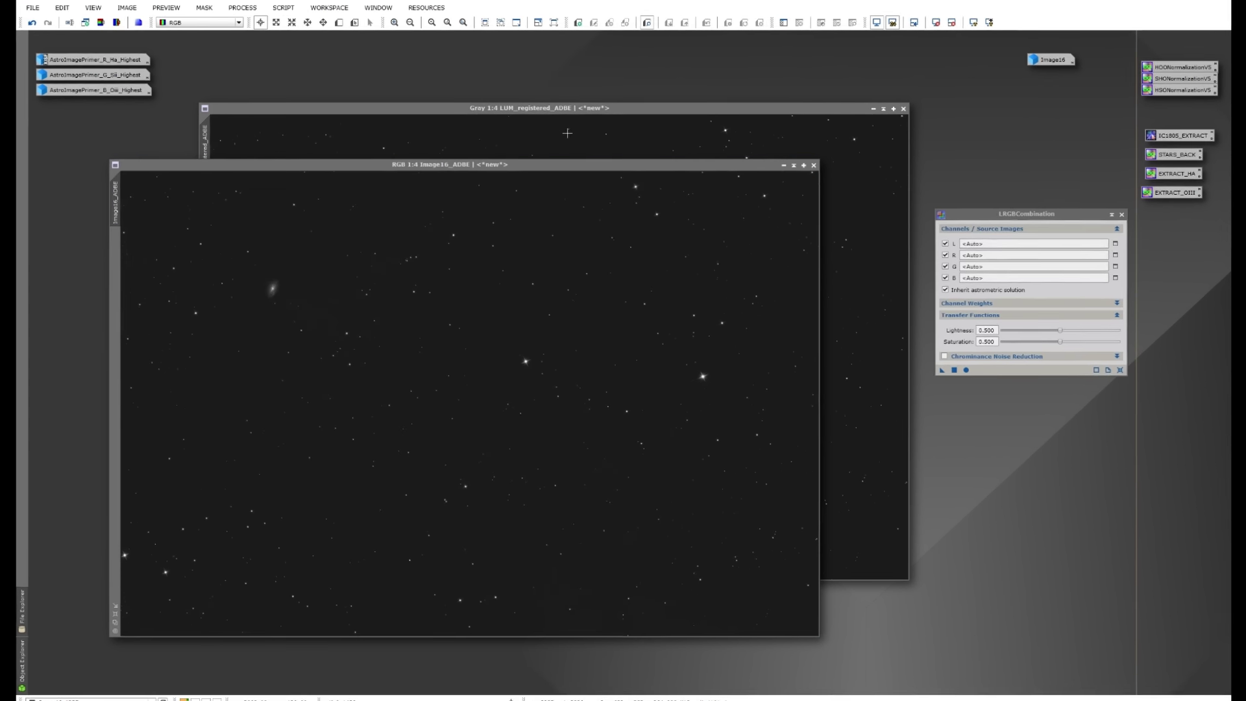
click(1014, 216)
click(1015, 230)
click(1014, 244)
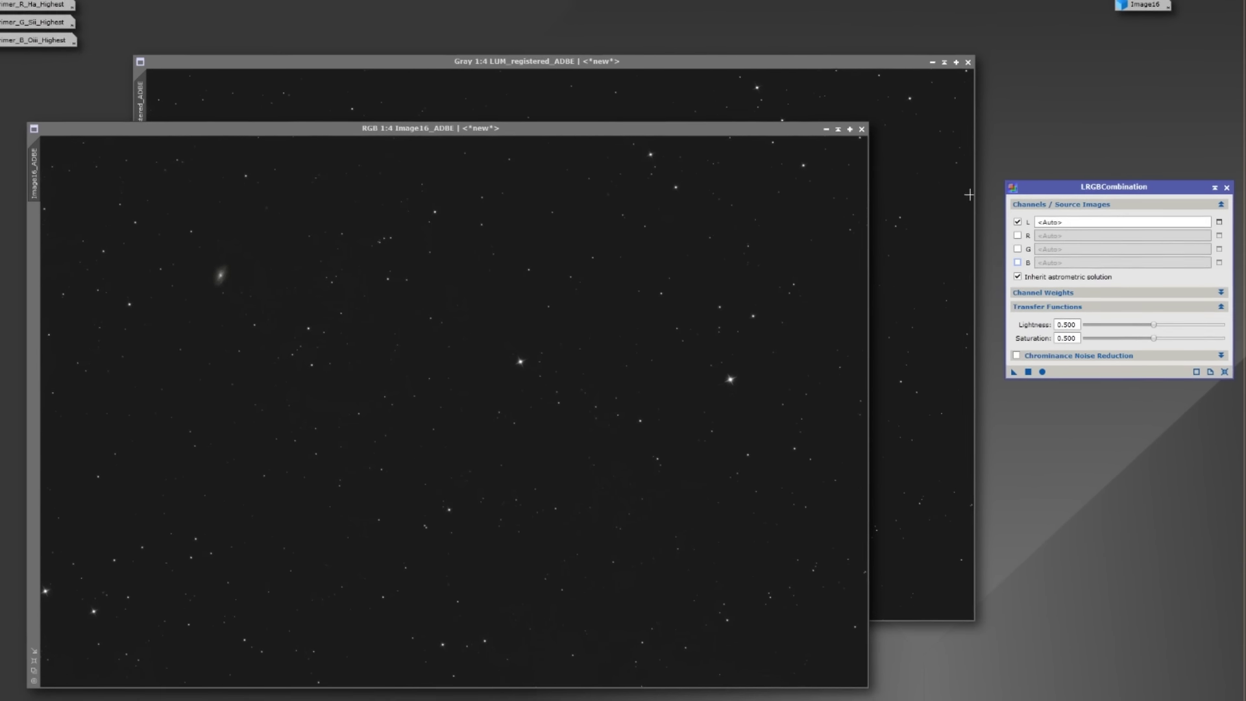
Iconize LUM_registered_ADBE and assign it as the L source image, with Image16_ADBE placed to show the galaxy up close
click(932, 62)
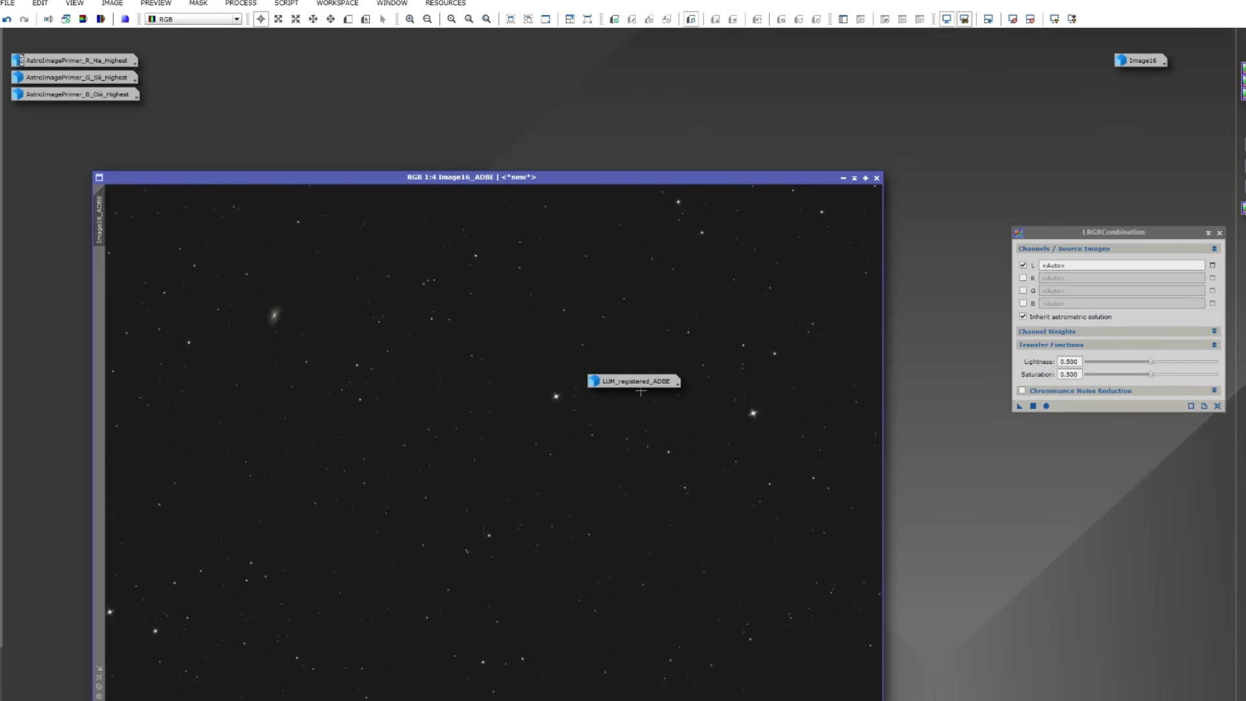
drag(640, 392, 1101, 264)
drag(755, 176, 898, 143)
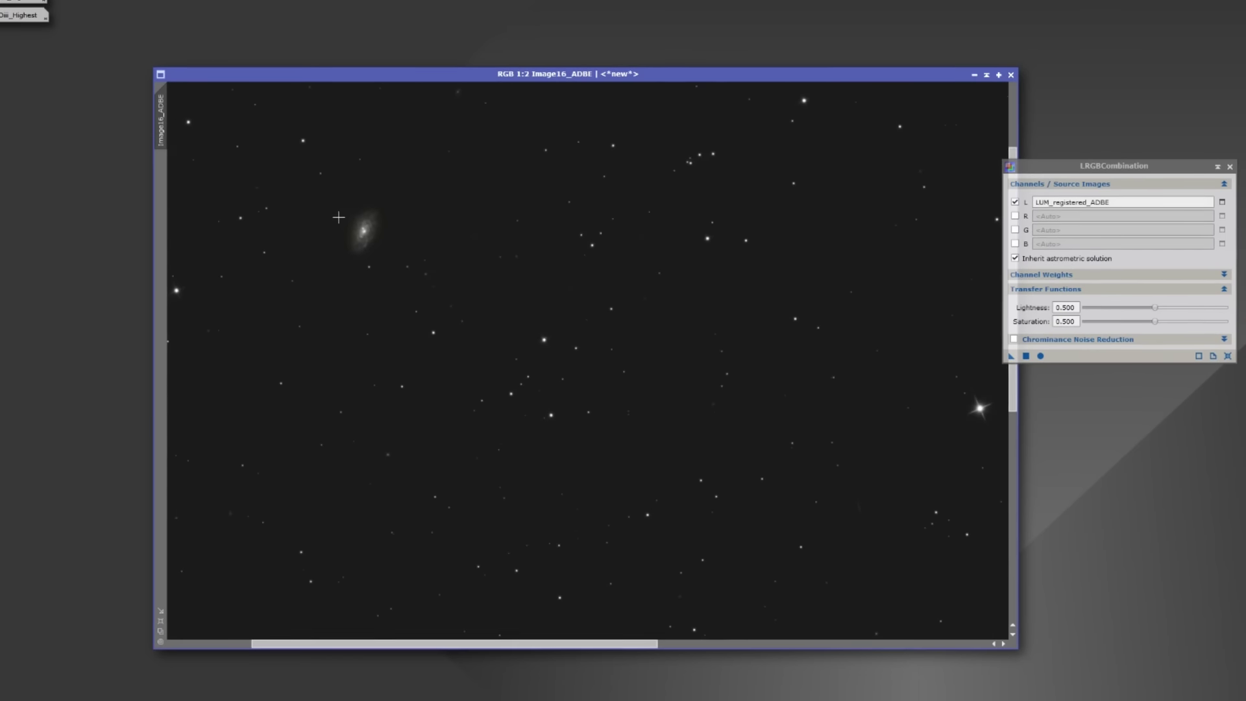
scroll(353, 233, up, 4)
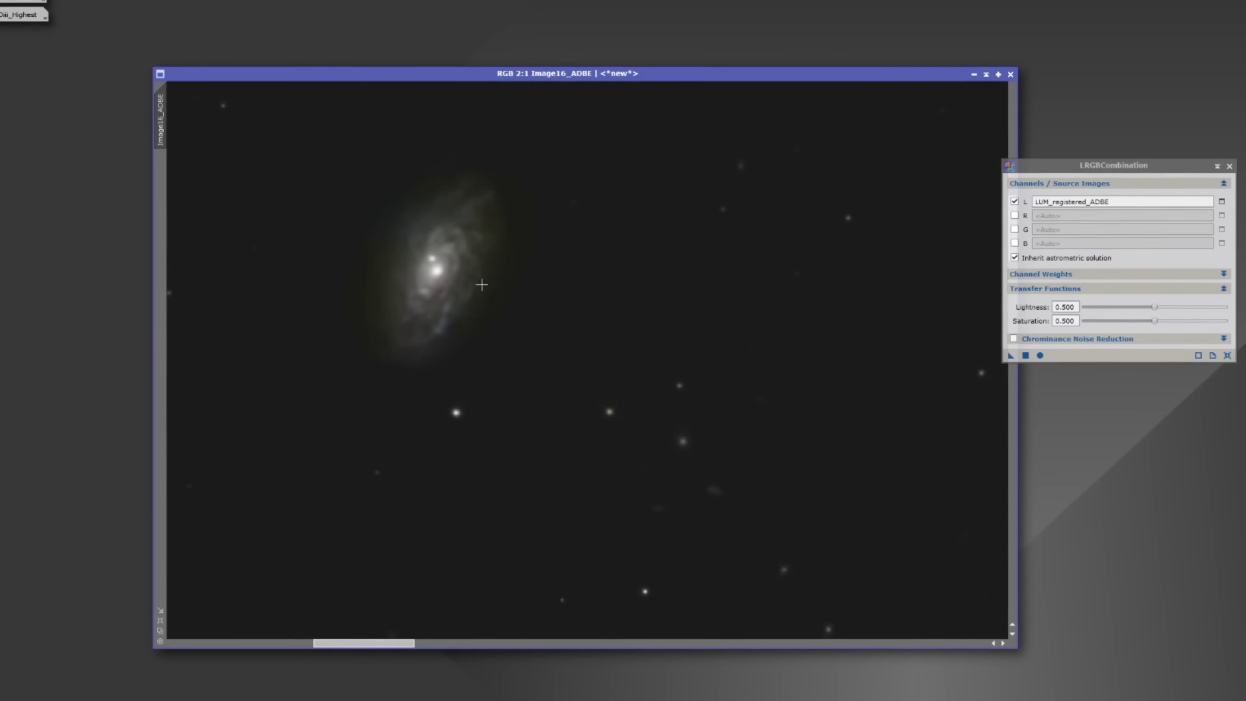
Apply LRGBCombination with the luminance source to Image16_ADBE and close the process
click(1008, 352)
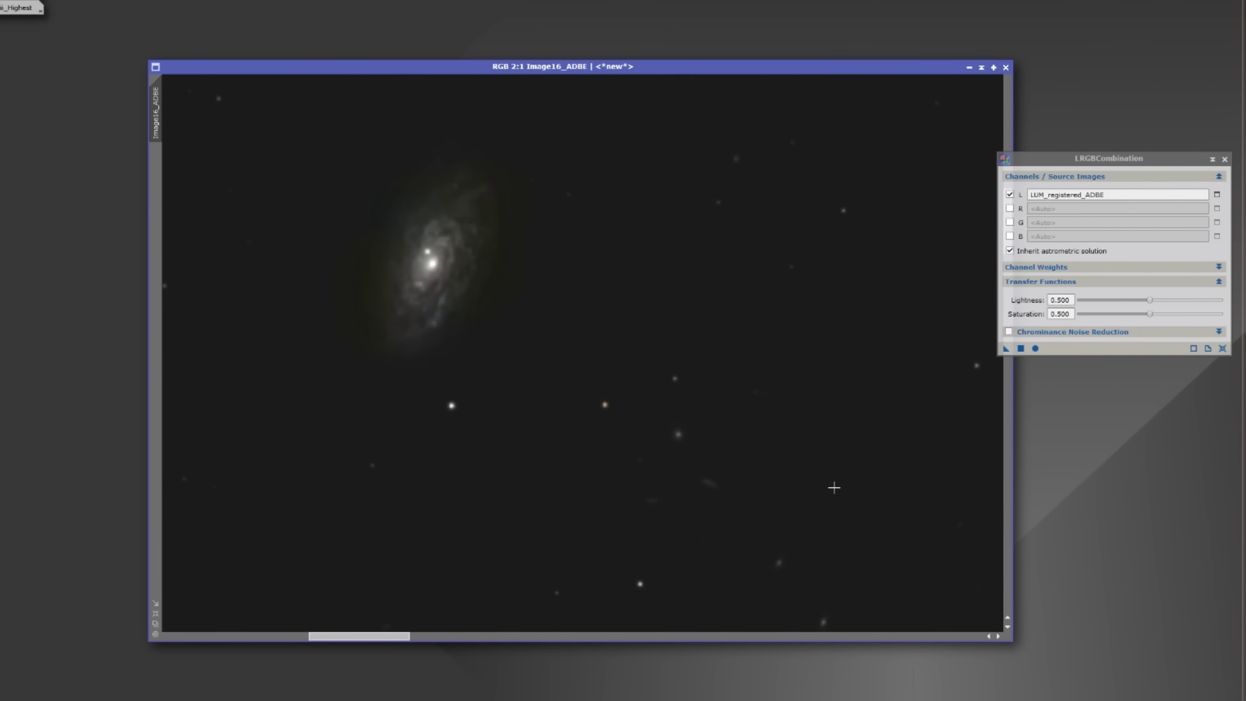
scroll(835, 488, down, 3)
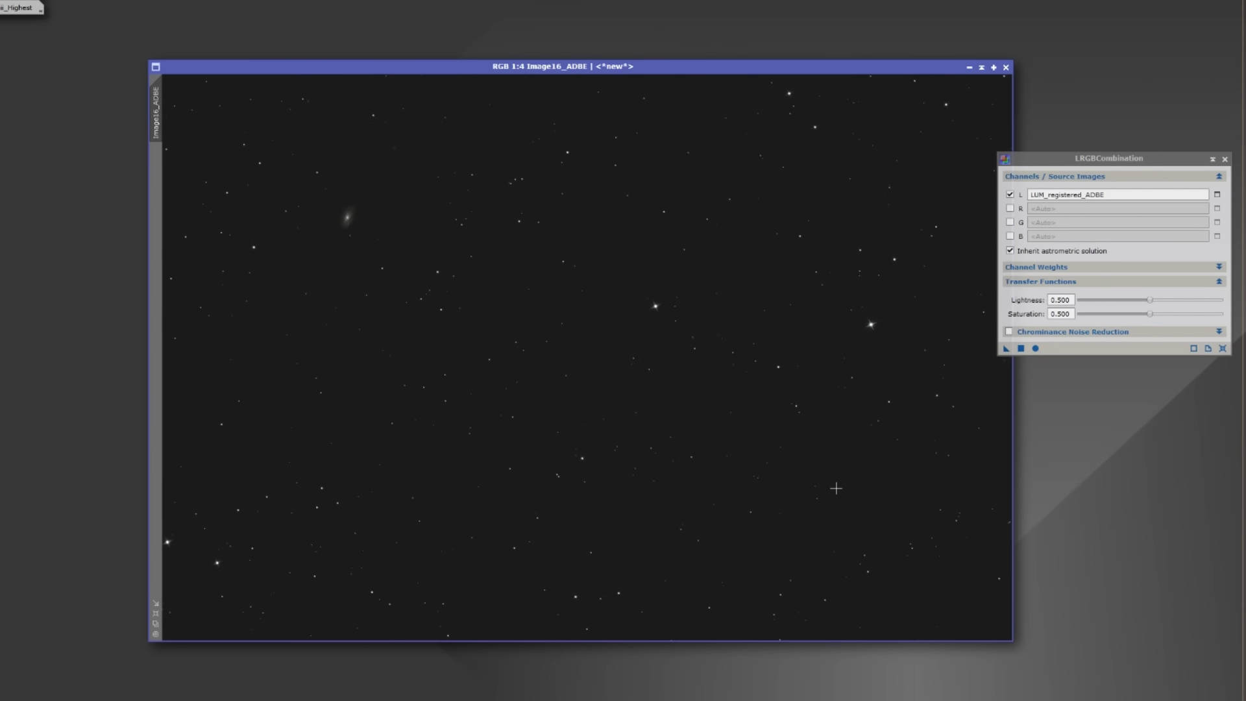
click(1224, 159)
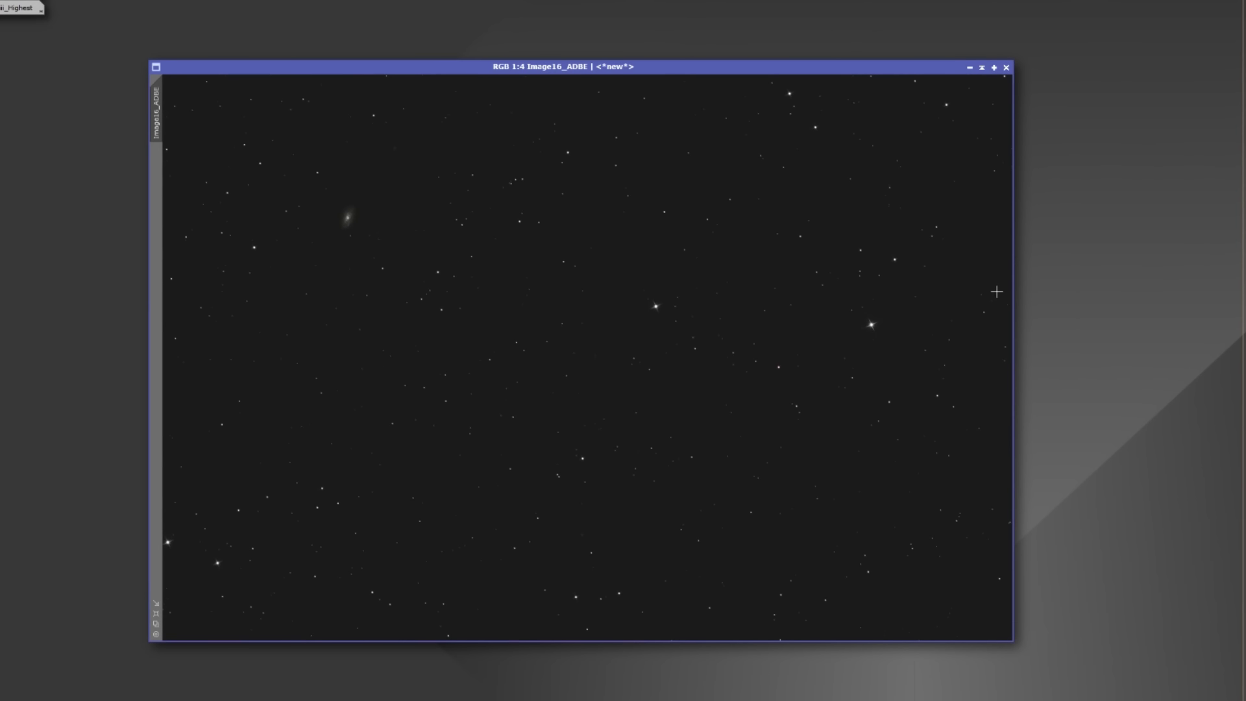
Examine the stars and the galaxies in the combined Image16_ADBE up close and at full-frame view
scroll(581, 355, up, 7)
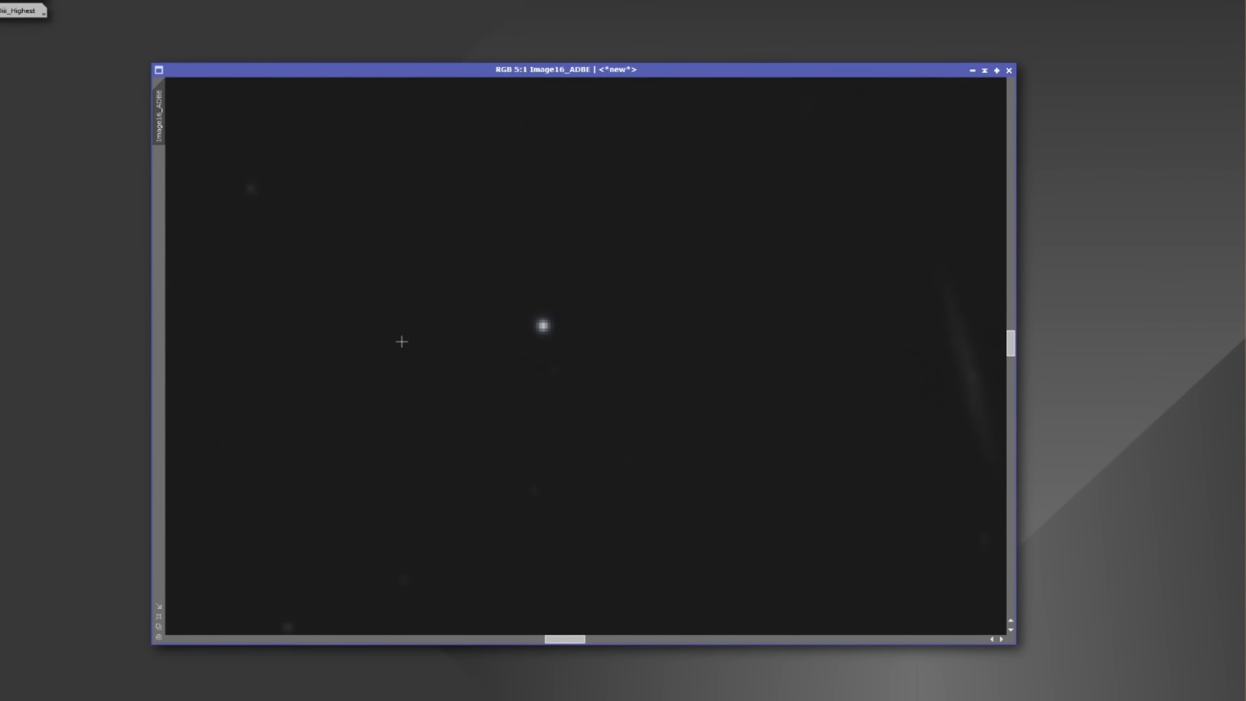
scroll(403, 340, down, 7)
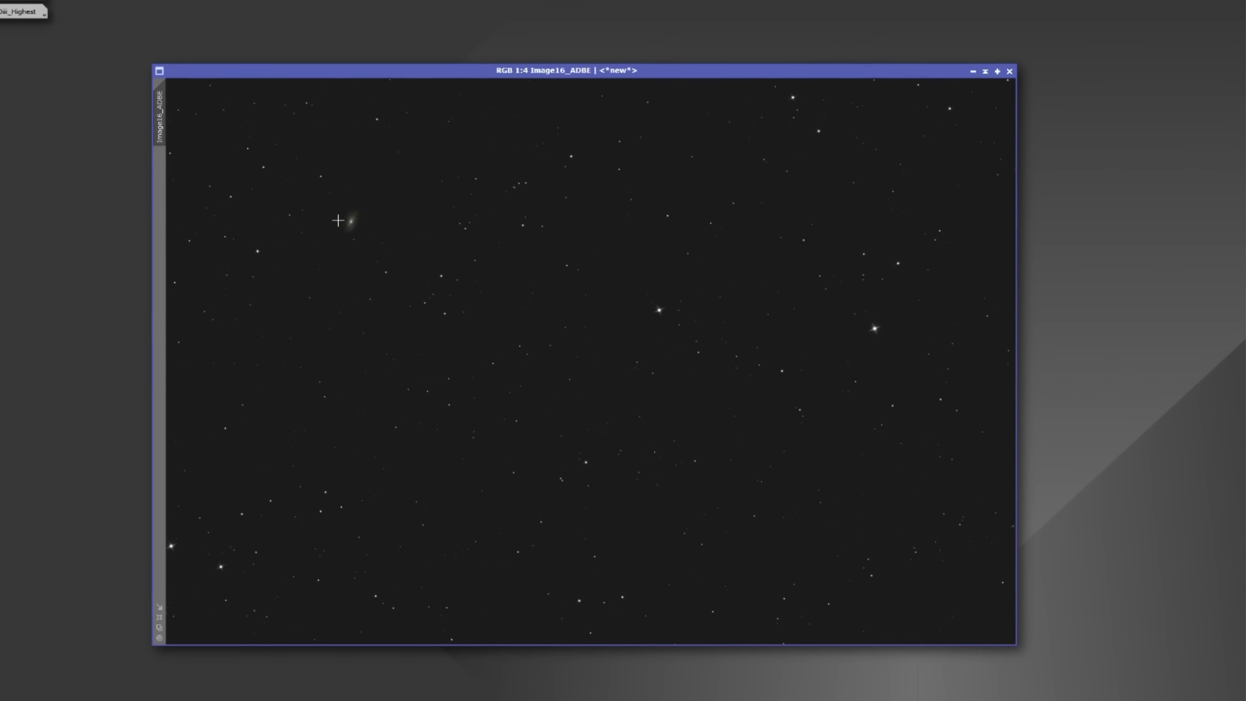
scroll(348, 221, up, 4)
scroll(391, 226, up, 1)
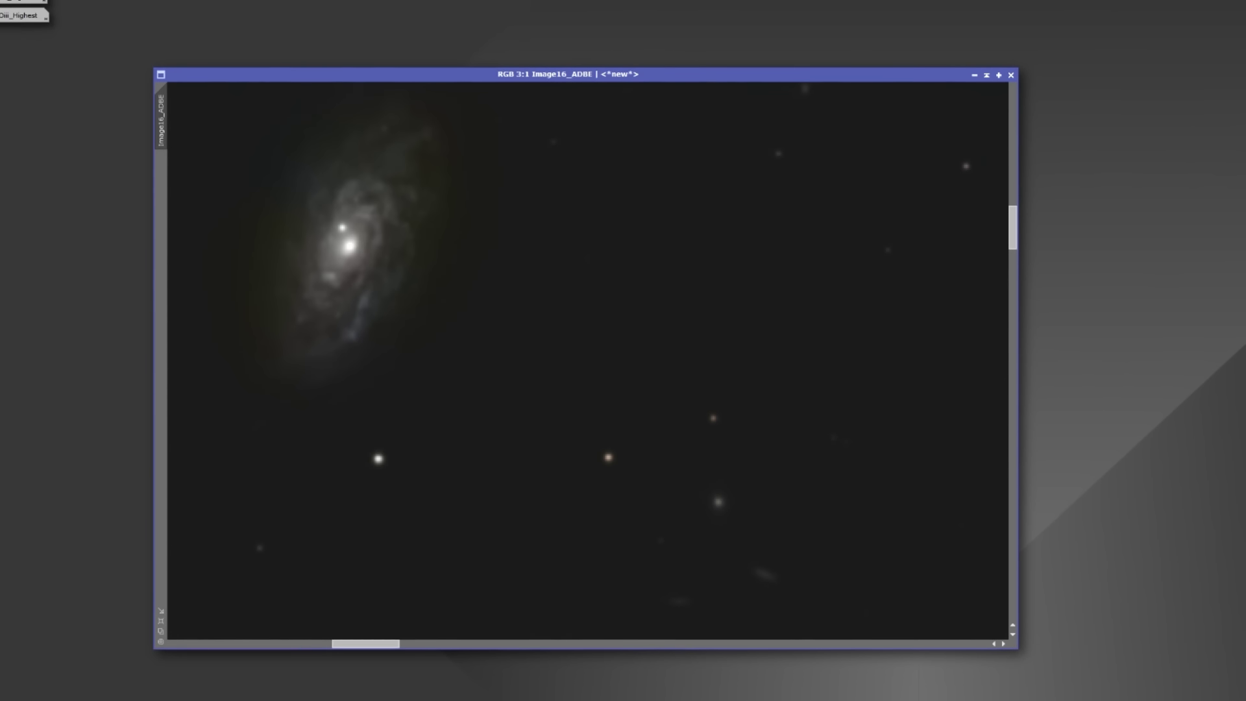
scroll(770, 415, down, 3)
scroll(833, 458, down, 1)
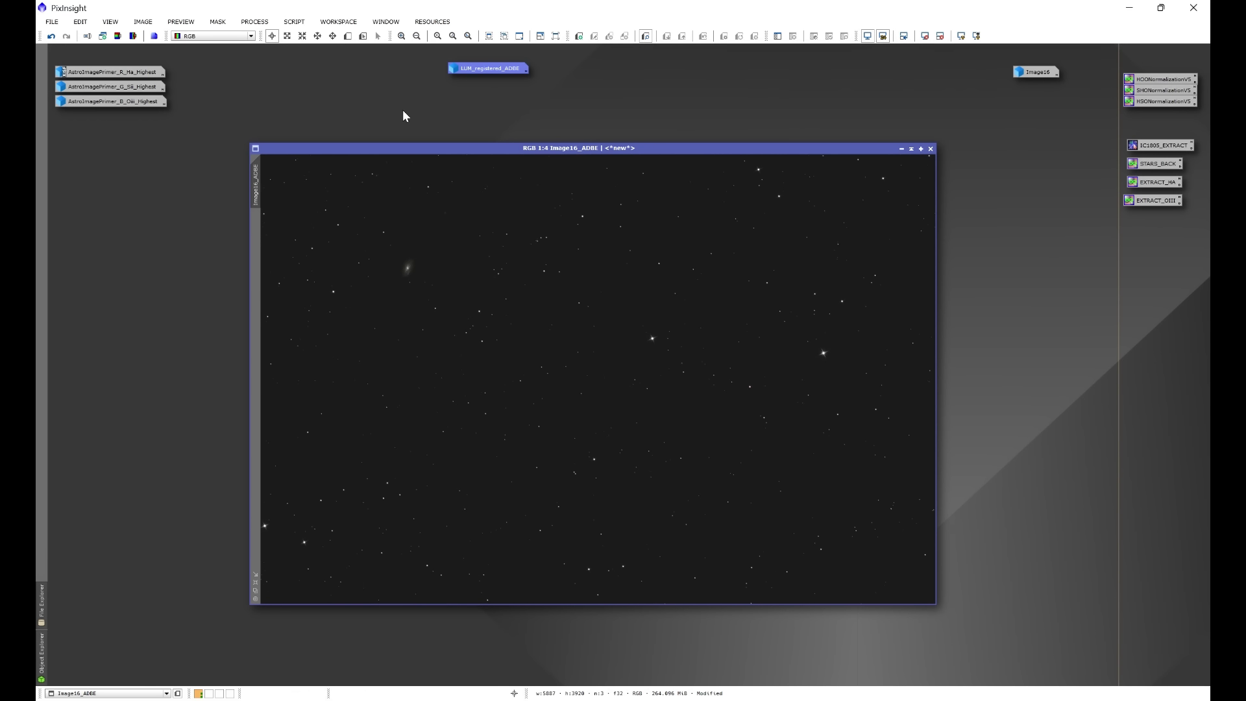
Open CurvesTransformation on the saturation channel, with the real-time preview of Image16_ADBE zoomed in on the faint edge-on galaxy
click(254, 22)
mouse_move(279, 36)
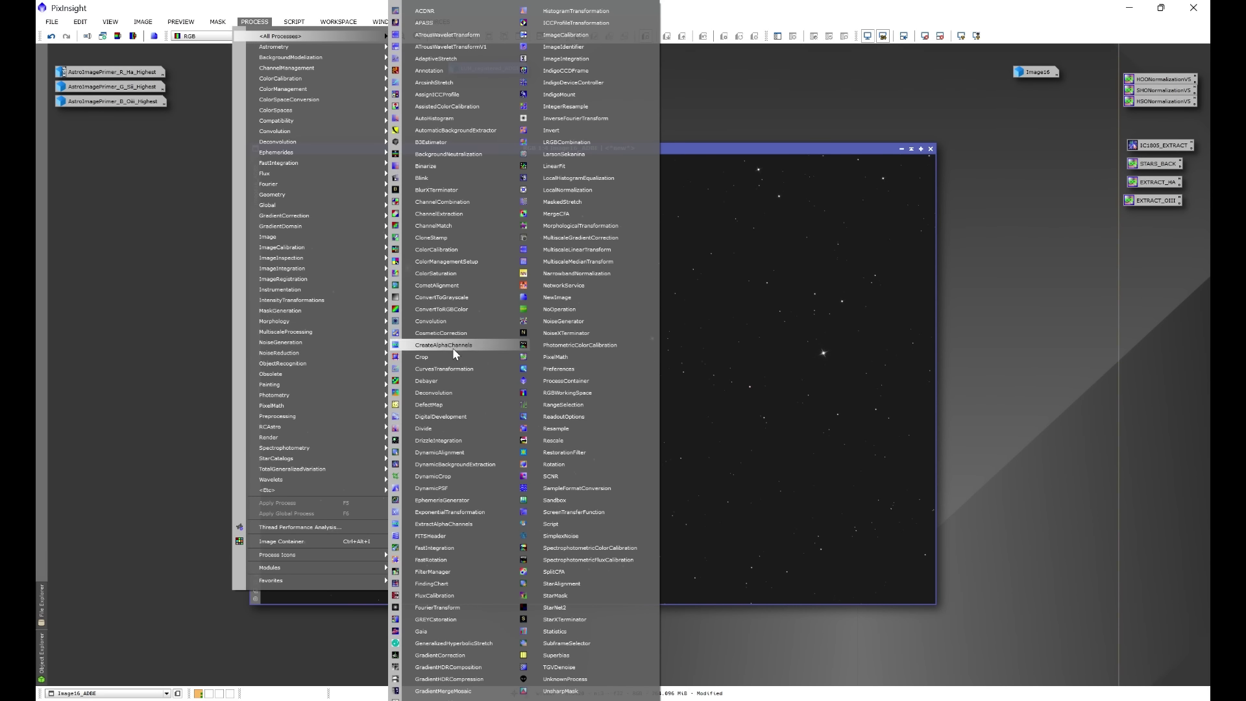
click(438, 368)
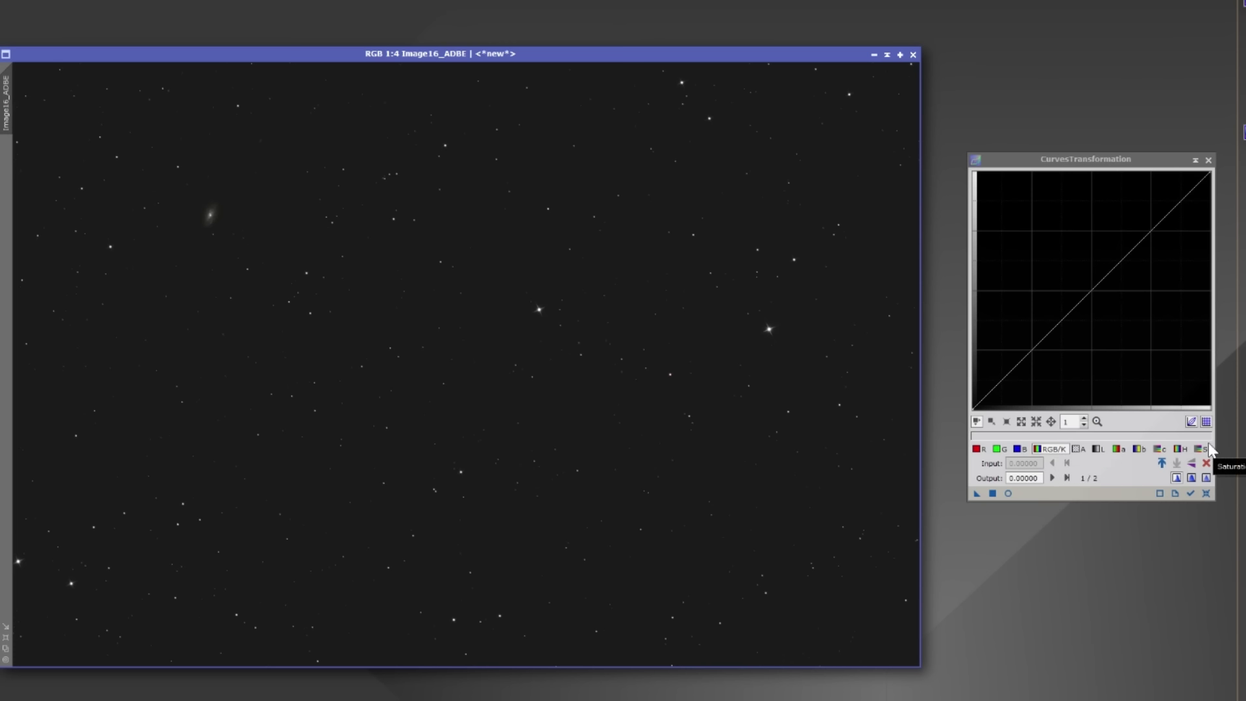
click(1008, 493)
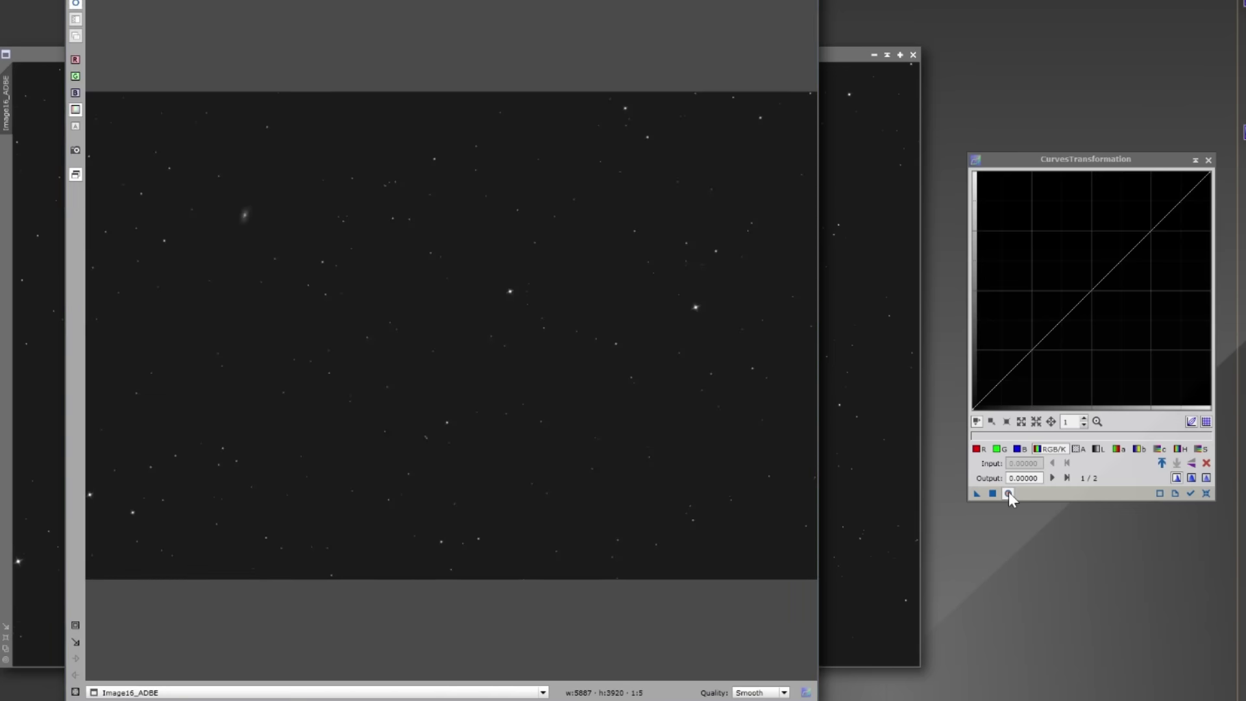
click(1180, 448)
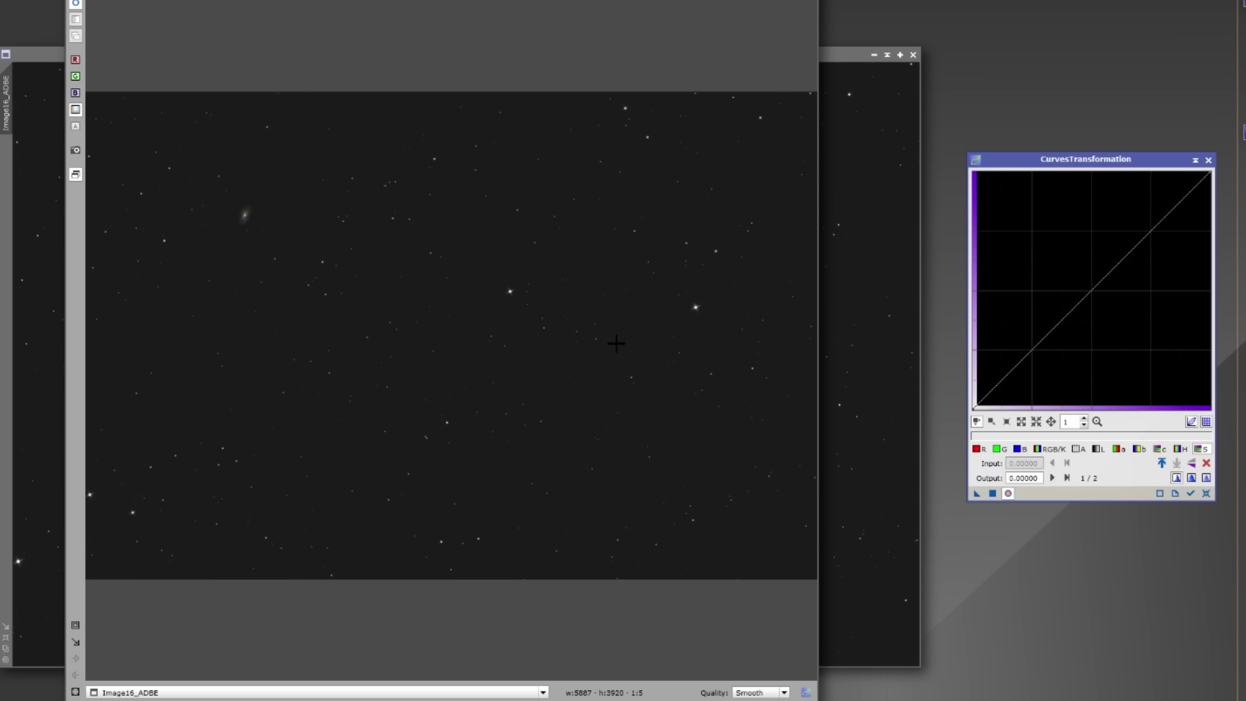
key(ctrl)
drag(377, 295, 536, 389)
drag(314, 220, 500, 347)
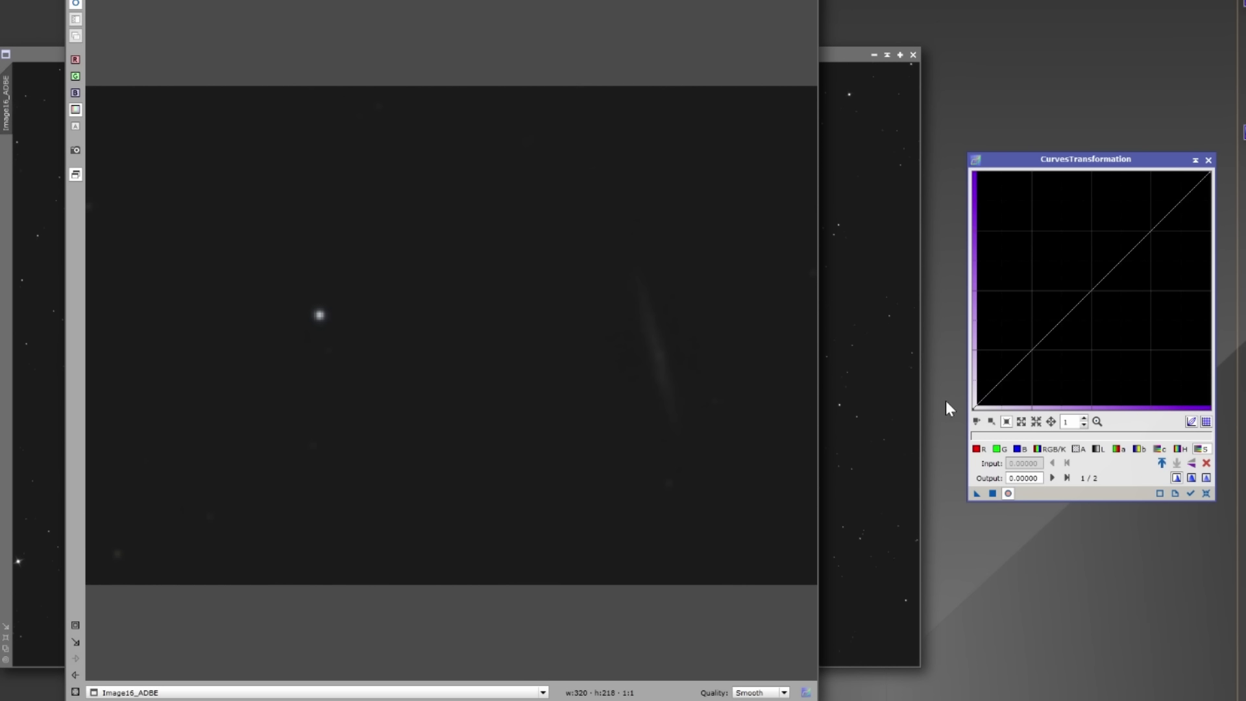
Raise the saturation curve through a point at input 0.62274, output 0.72093, apply it to Image16_ADBE, and reset the curve
click(977, 421)
click(1130, 250)
drag(1129, 251, 1120, 237)
click(1009, 493)
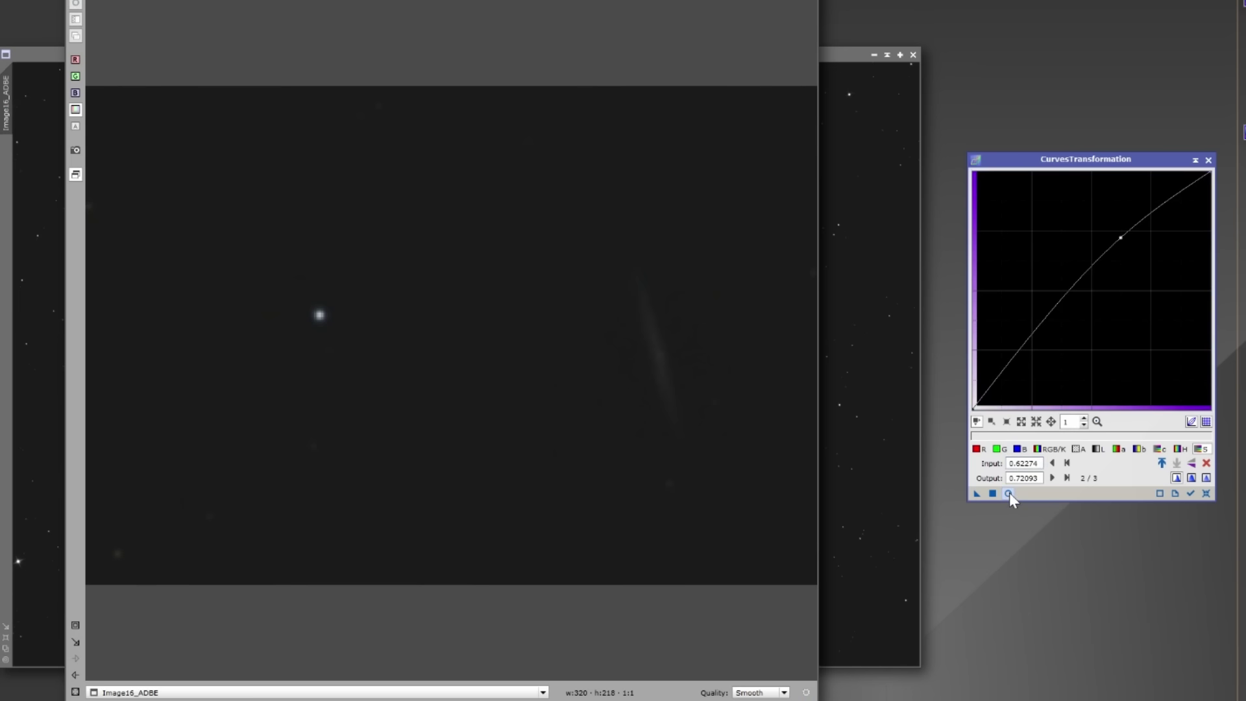
click(1012, 495)
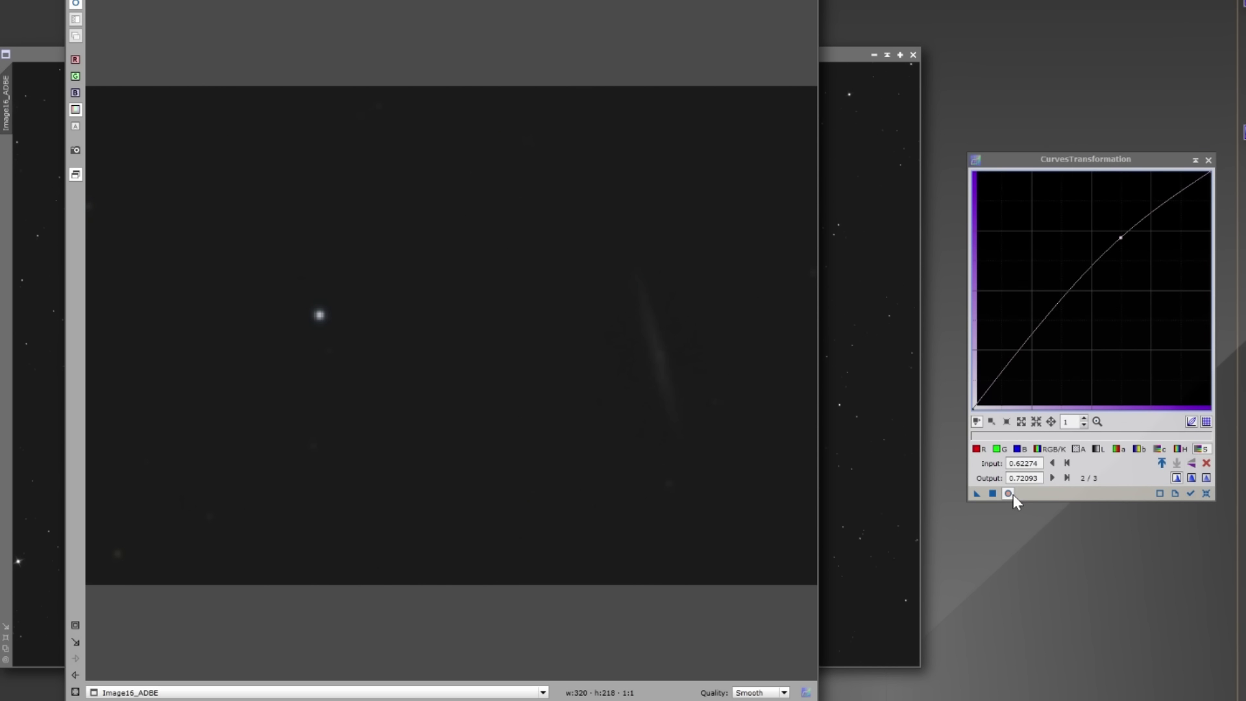
click(1006, 494)
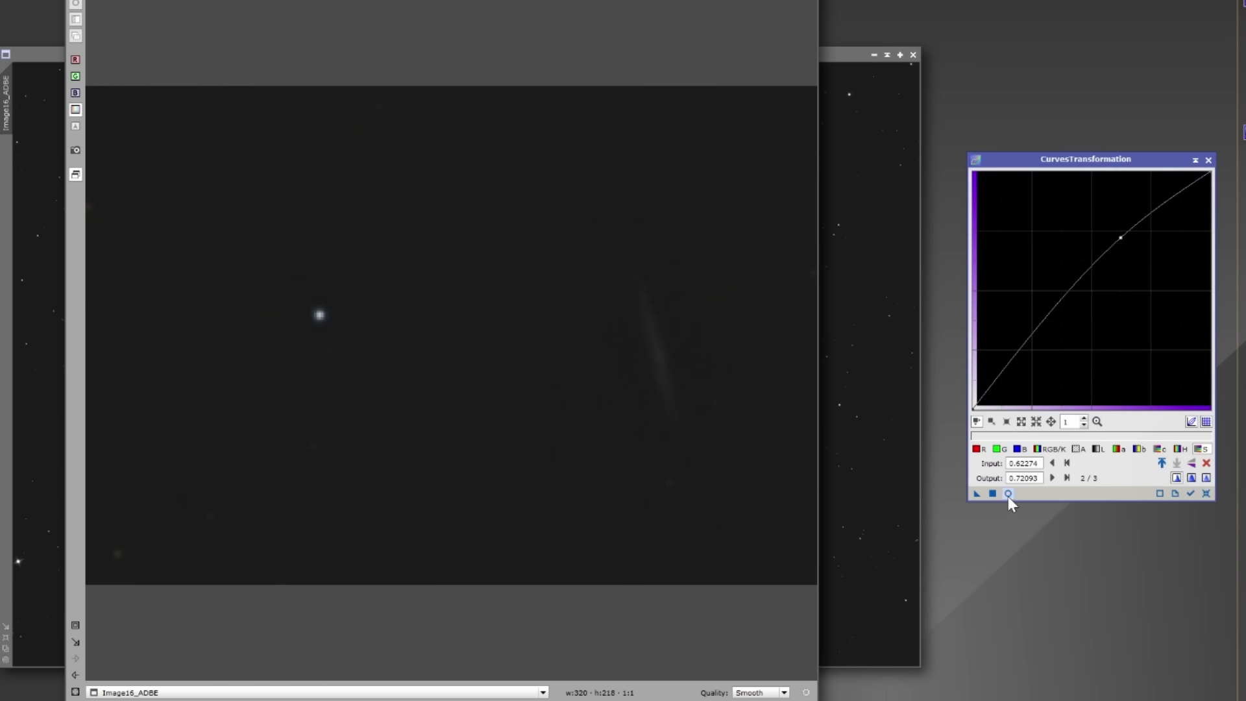
click(1008, 494)
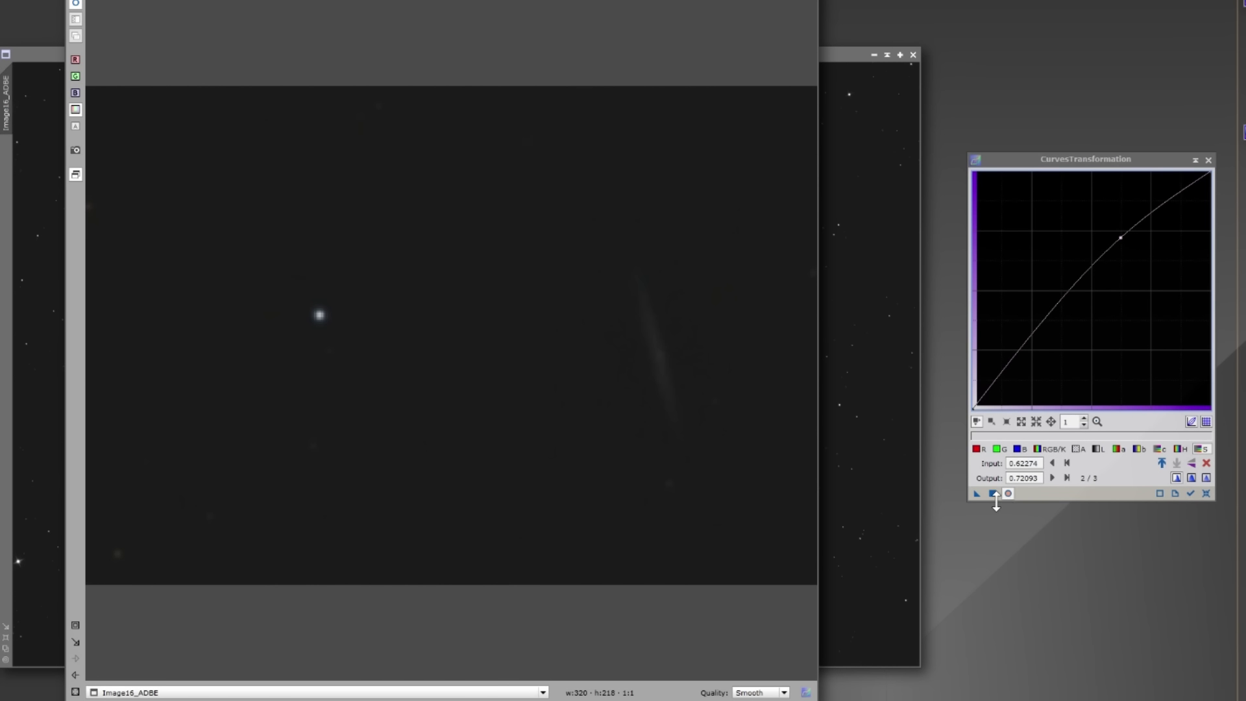
click(992, 495)
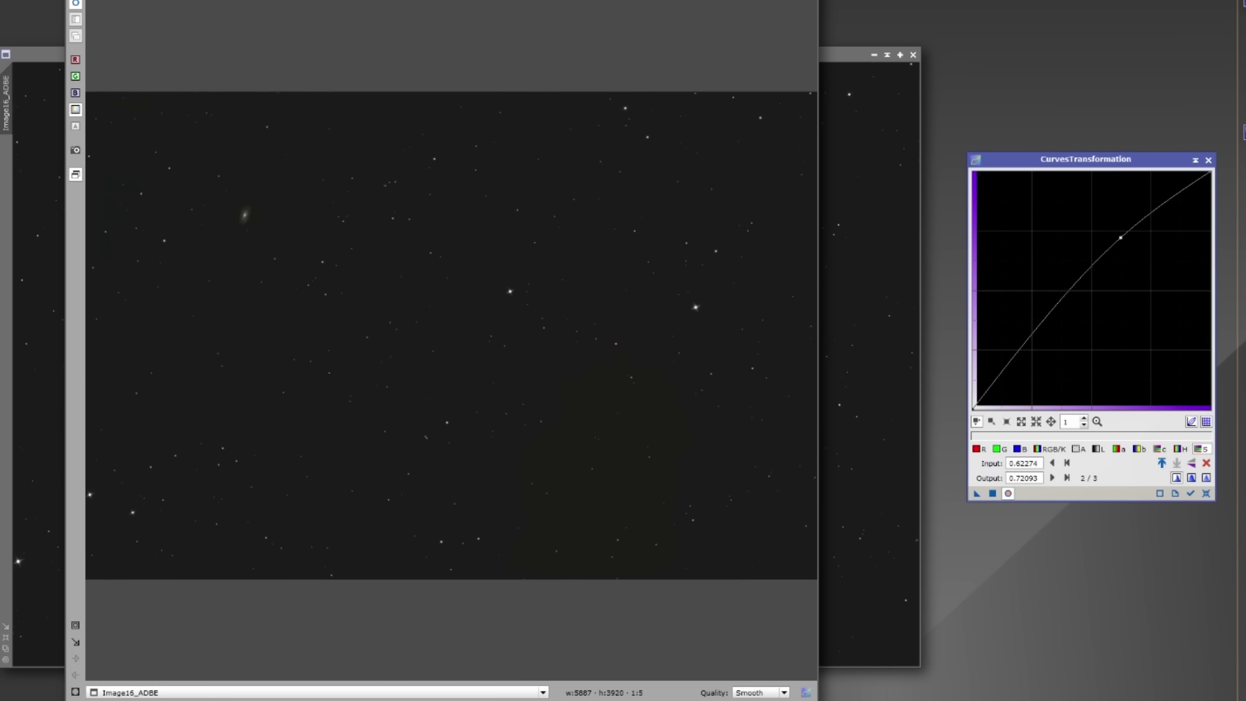
click(1205, 493)
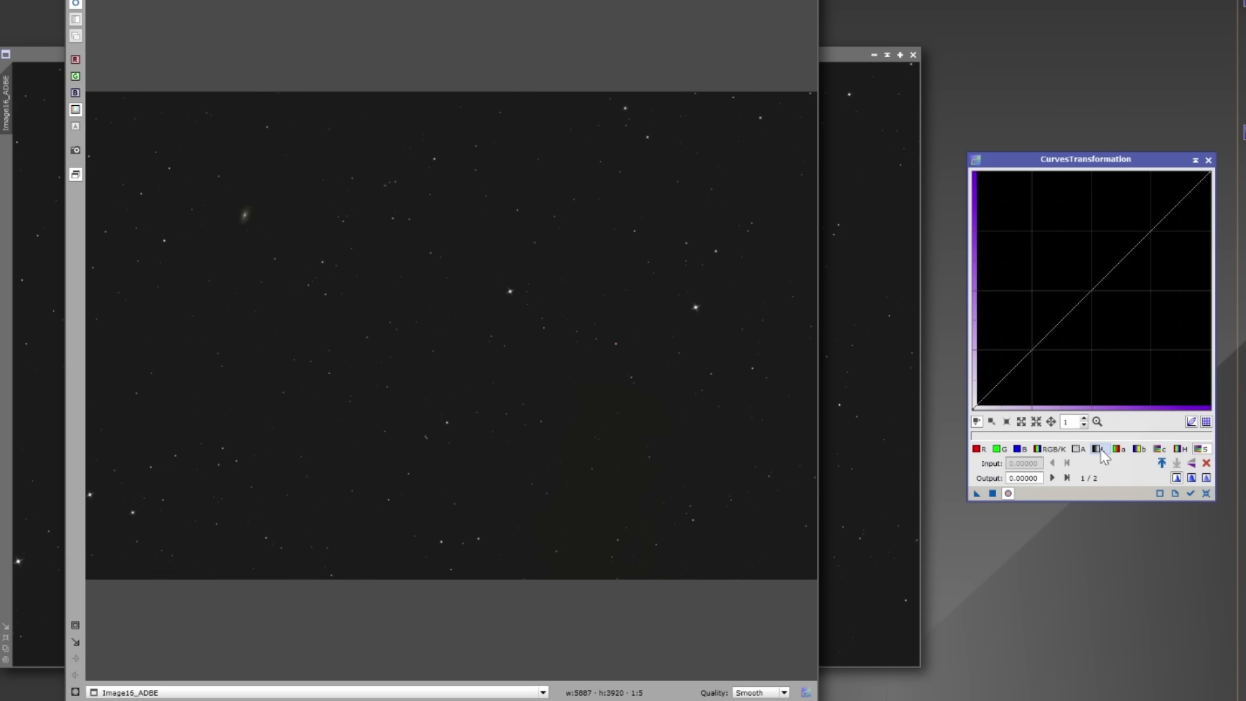